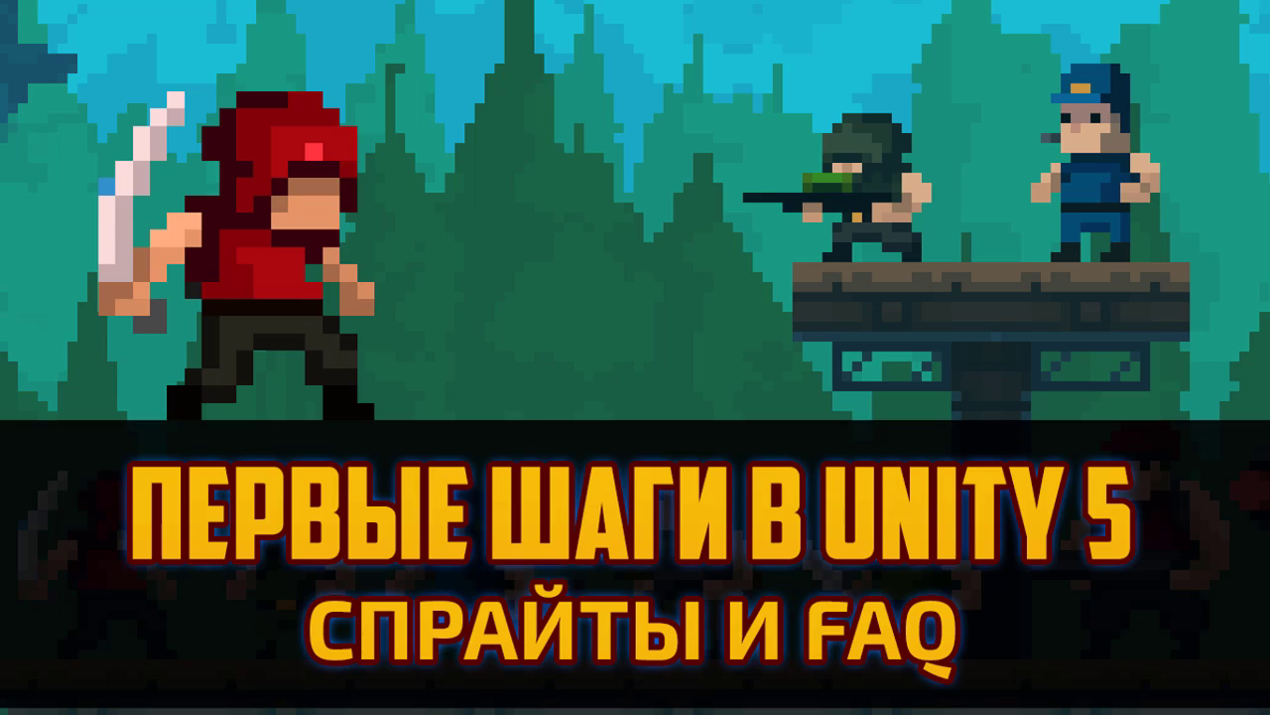
# - Hold S to walk the player south past the house wall in the Mission 3 level
pyautogui.press('s')
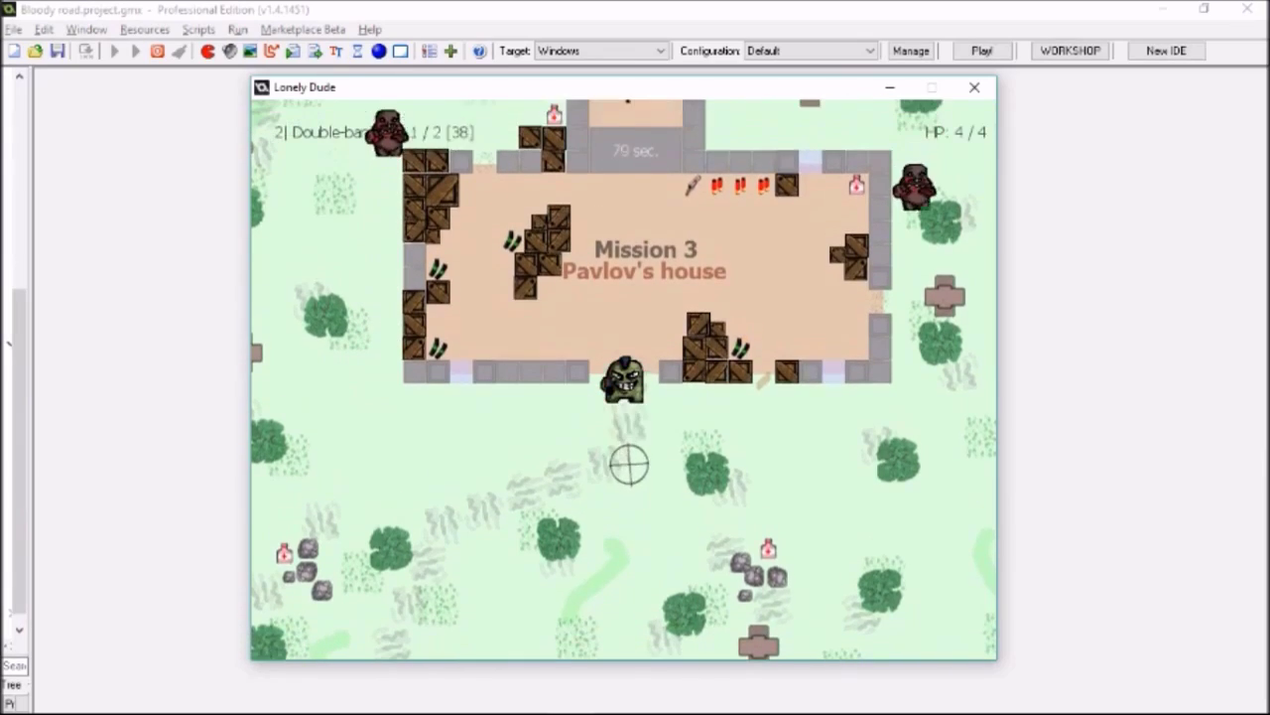
pyautogui.press('s')
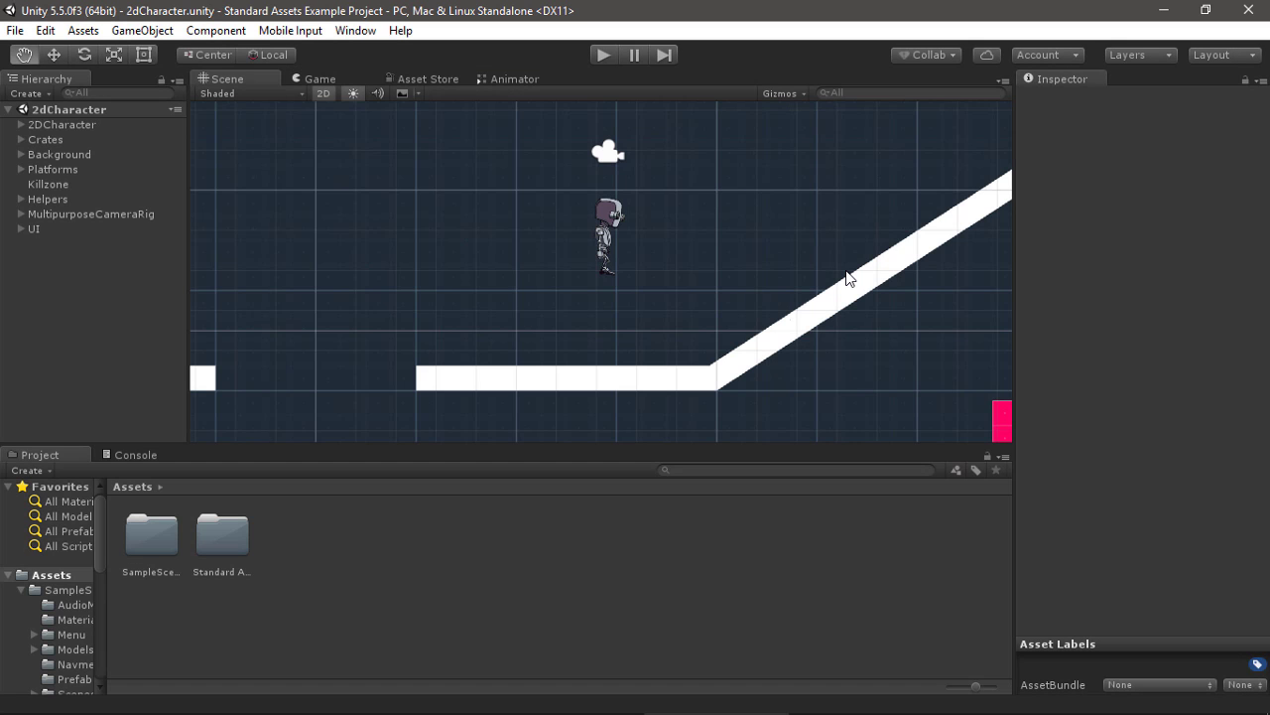
# - Switch to the Rect tool (T) and bring up the Asset Store with Ctrl+9
pyautogui.press('t')
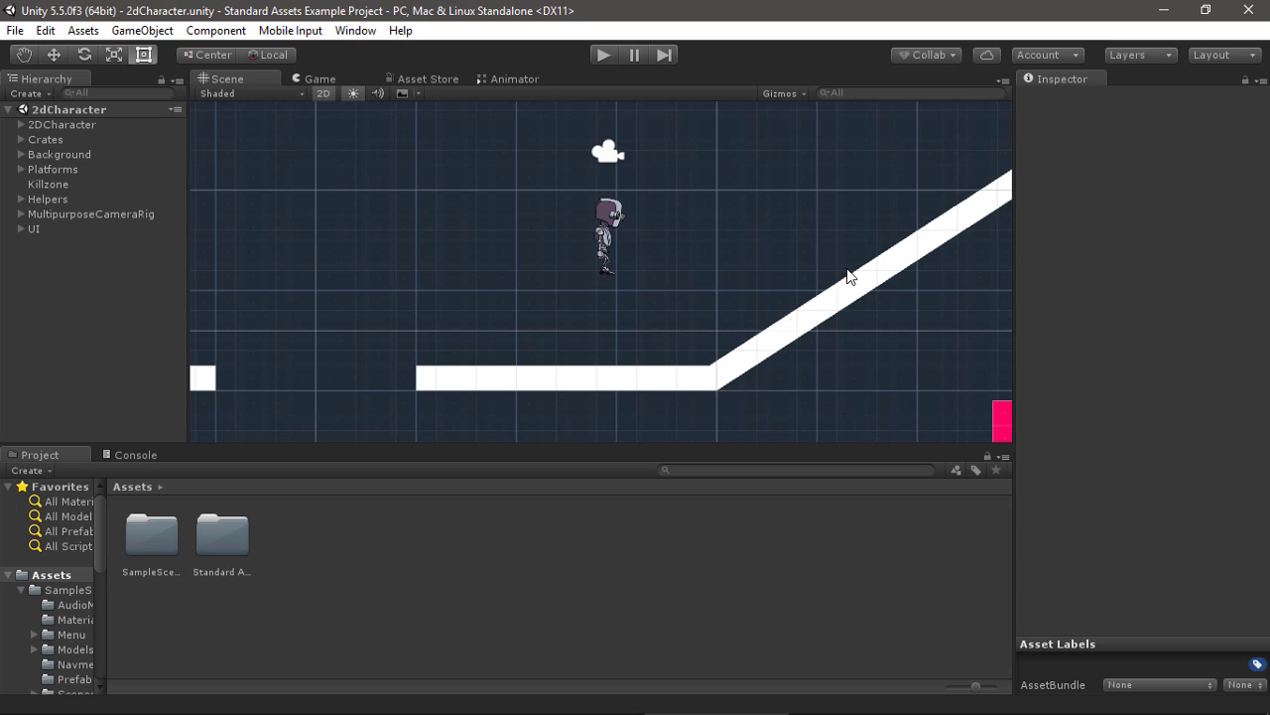
pyautogui.hotkey('ctrl', '9')
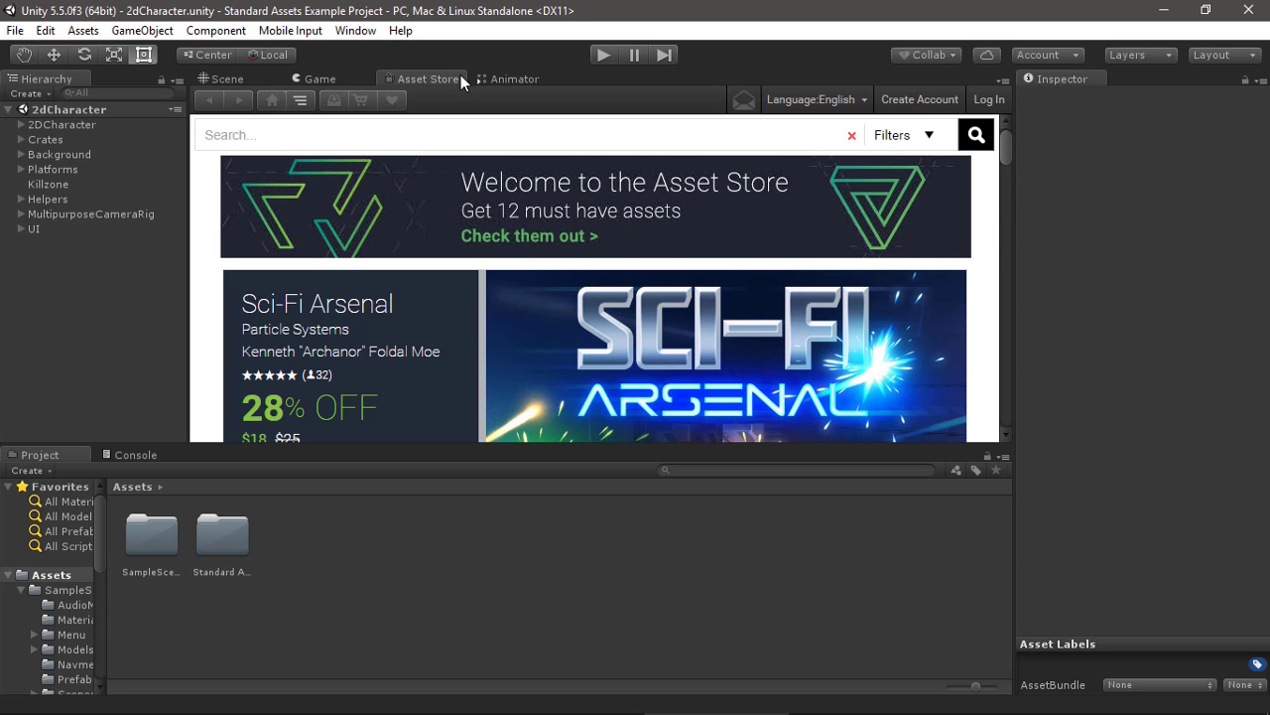
# - Float the Asset Store in its own wider window and filter it to Unity Essentials
pyautogui.moveTo(425, 79); pyautogui.dragTo(569, 285)
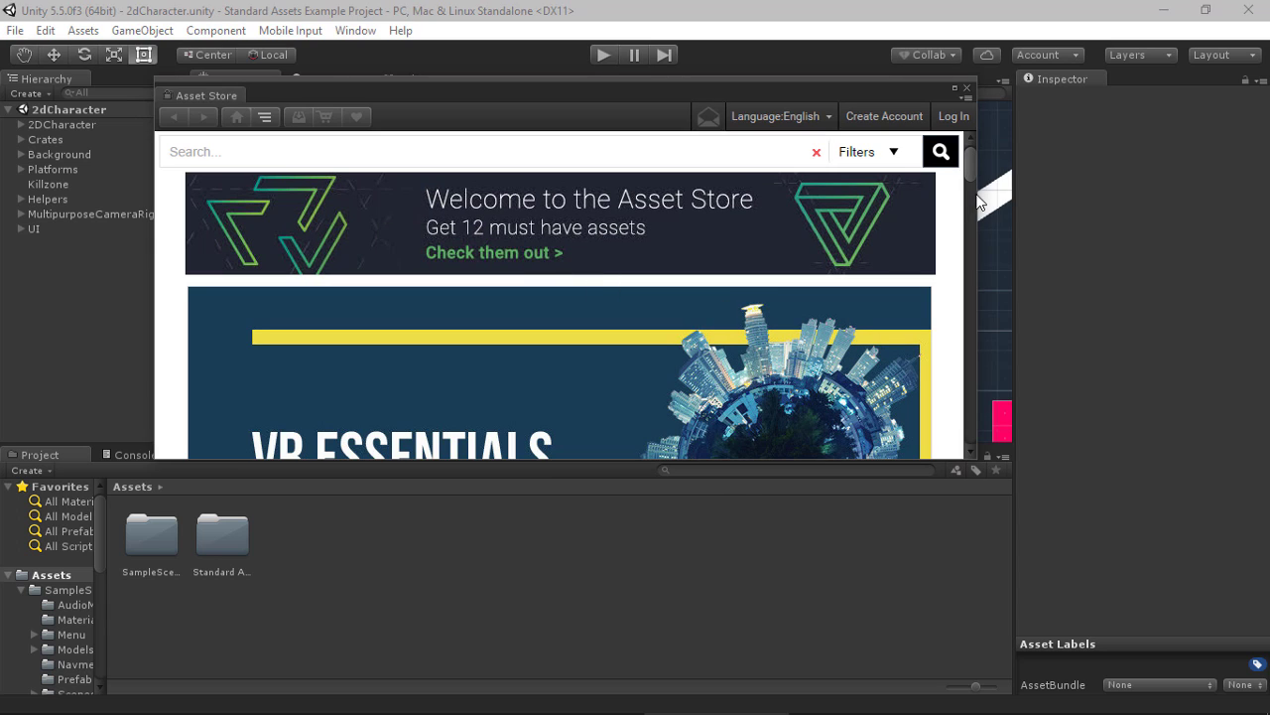
pyautogui.moveTo(977, 202); pyautogui.dragTo(1213, 197)
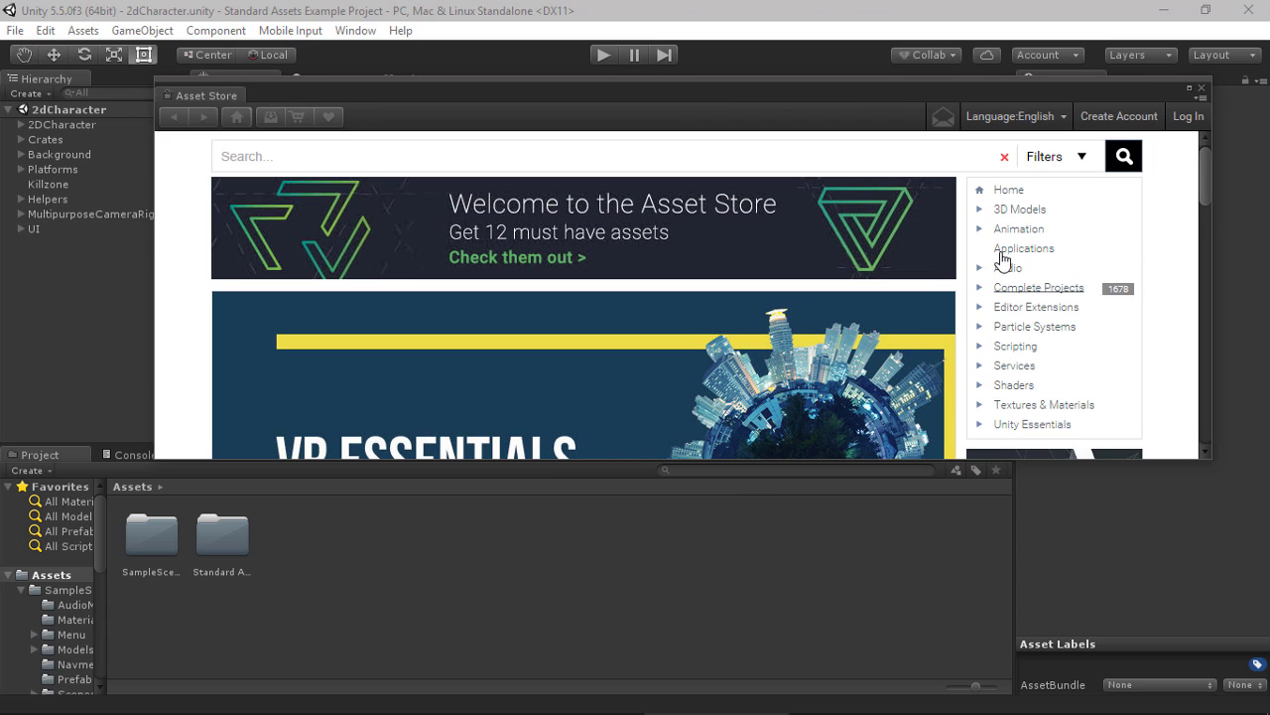
pyautogui.click(1032, 428)
pyautogui.scroll(-3, 660, 354)
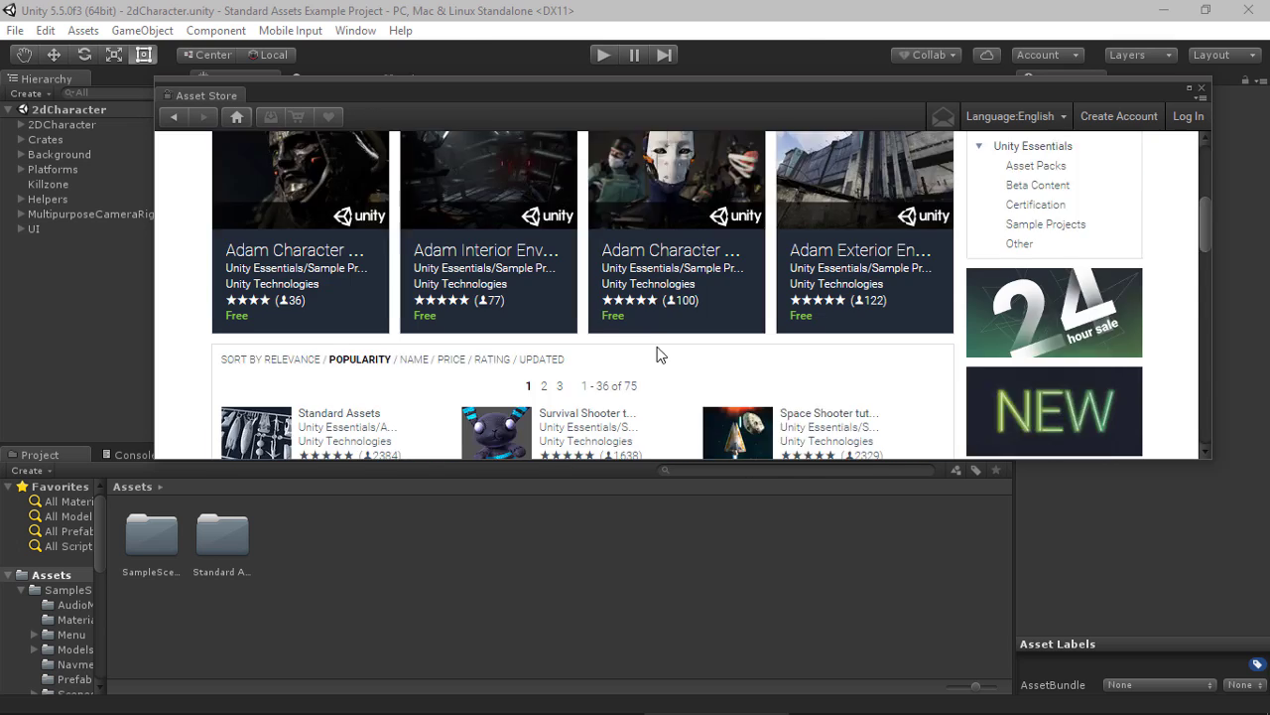
pyautogui.scroll(-1, 660, 355)
# - Open the Standard Assets product page and start its download
pyautogui.click(341, 331)
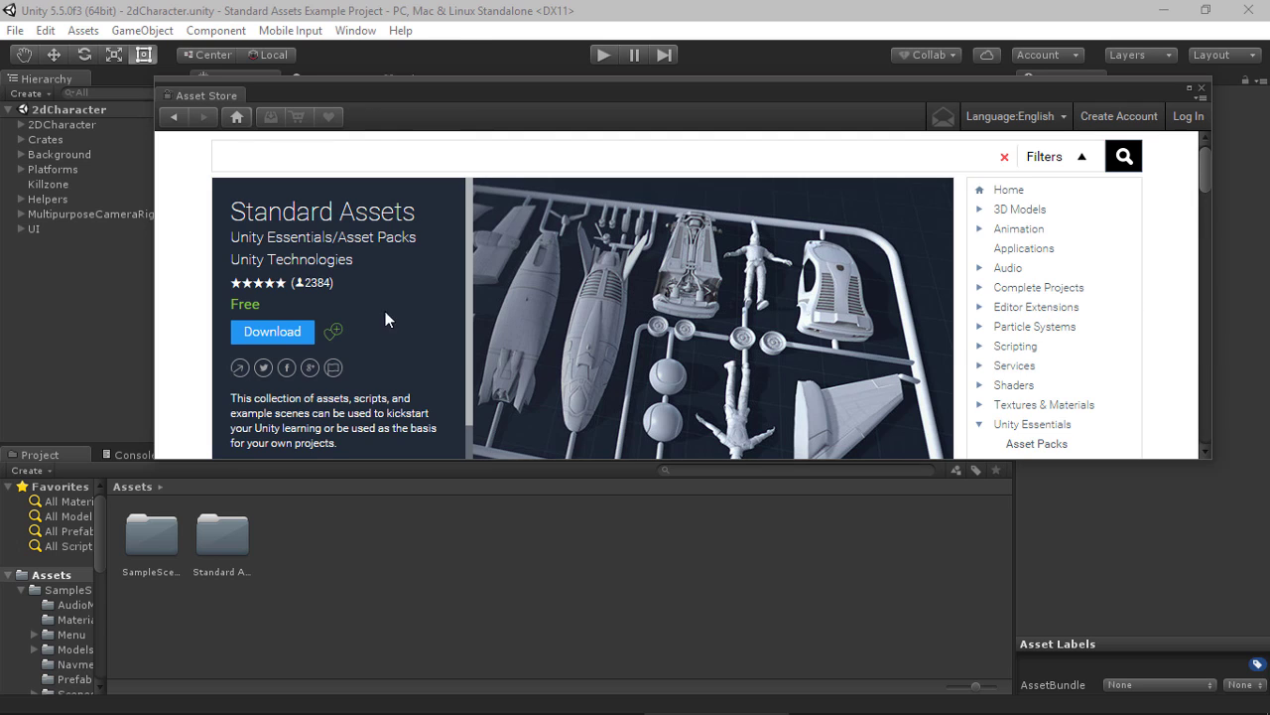
pyautogui.scroll(-1, 392, 288)
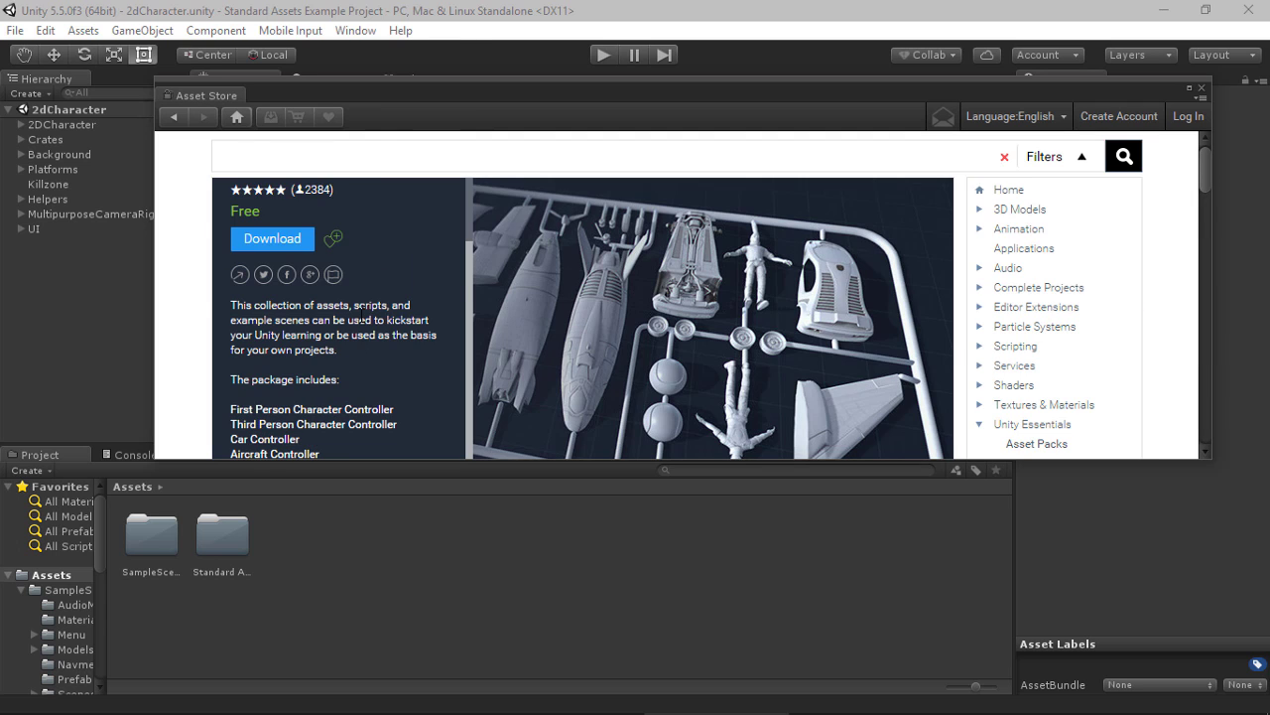
pyautogui.scroll(-1, 387, 303)
pyautogui.scroll(-3, 458, 301)
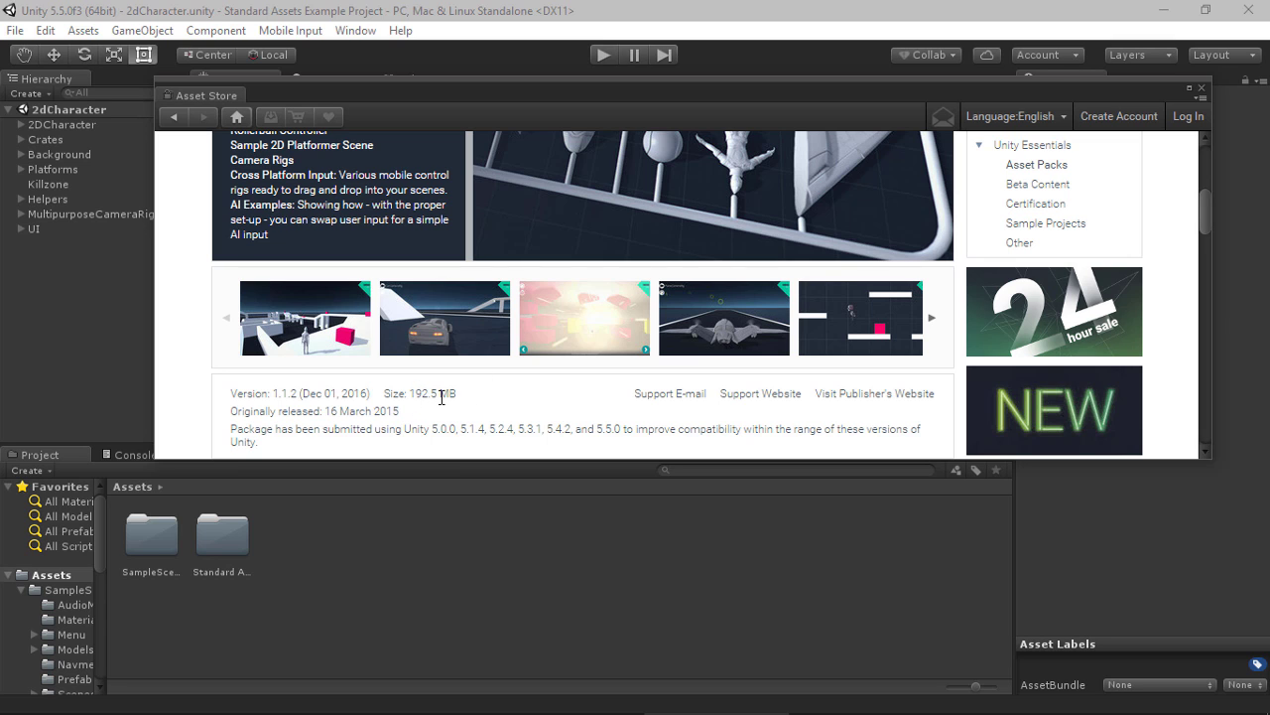
pyautogui.scroll(2, 495, 399)
pyautogui.scroll(3, 495, 399)
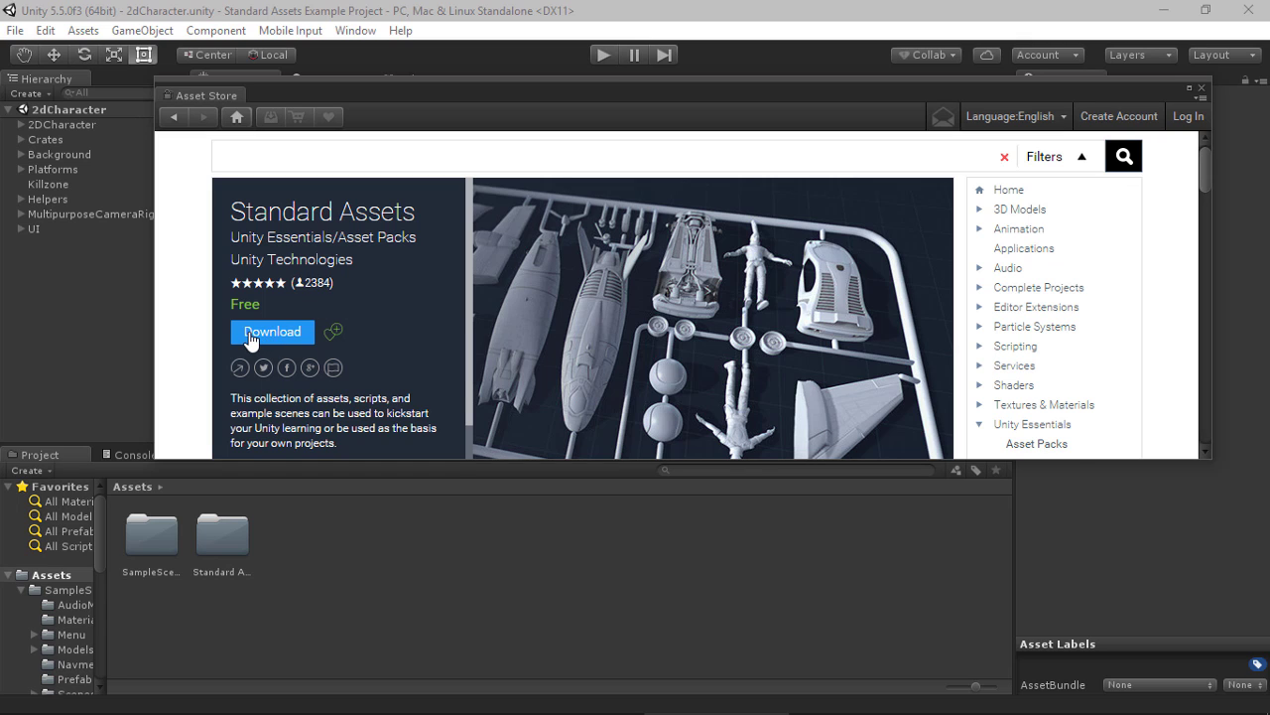
pyautogui.click(305, 341)
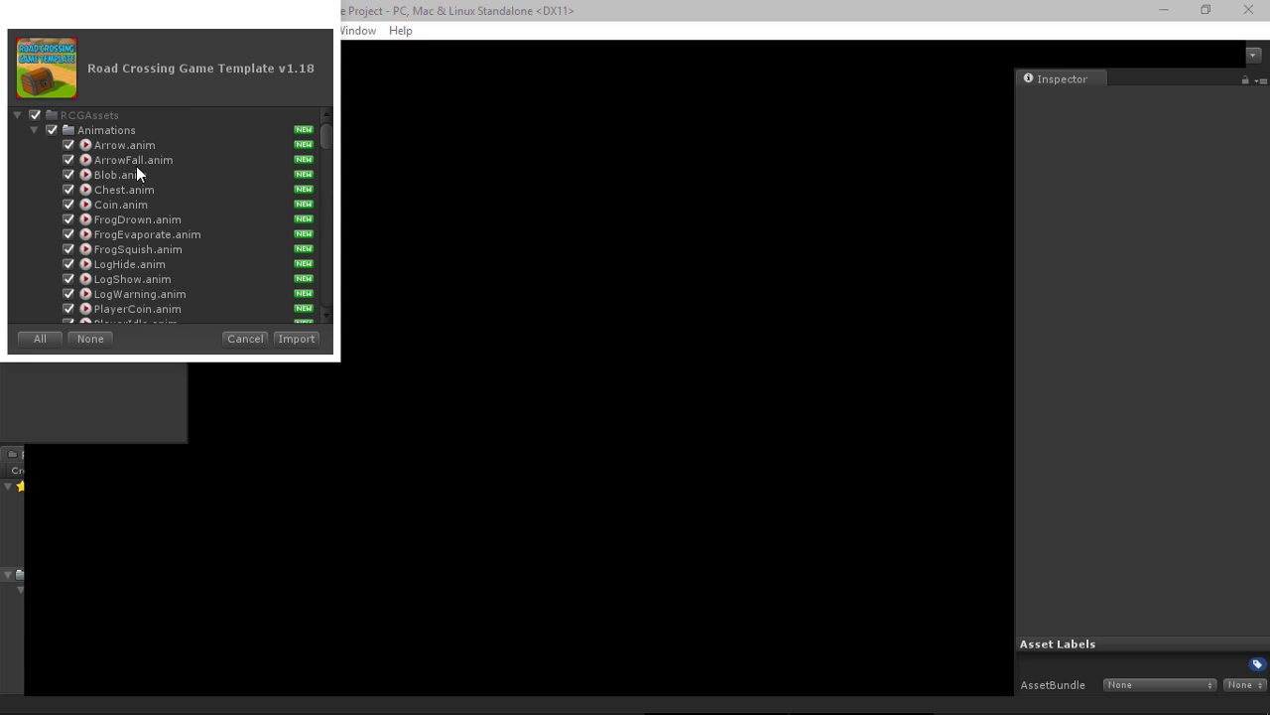
# - Collapse the Animations, CS_Assets, FLA, JS_Assets, Materials, Models and Sounds folders in the import list
pyautogui.click(34, 130)
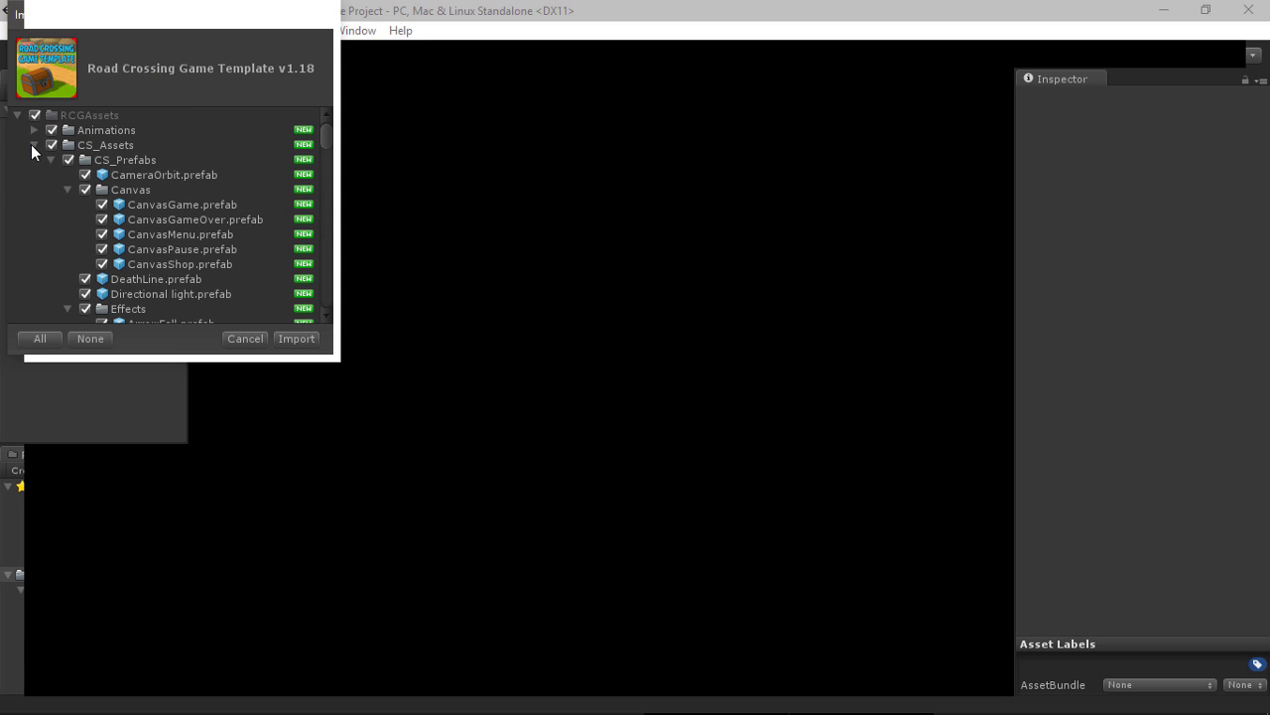
pyautogui.click(34, 145)
pyautogui.click(34, 205)
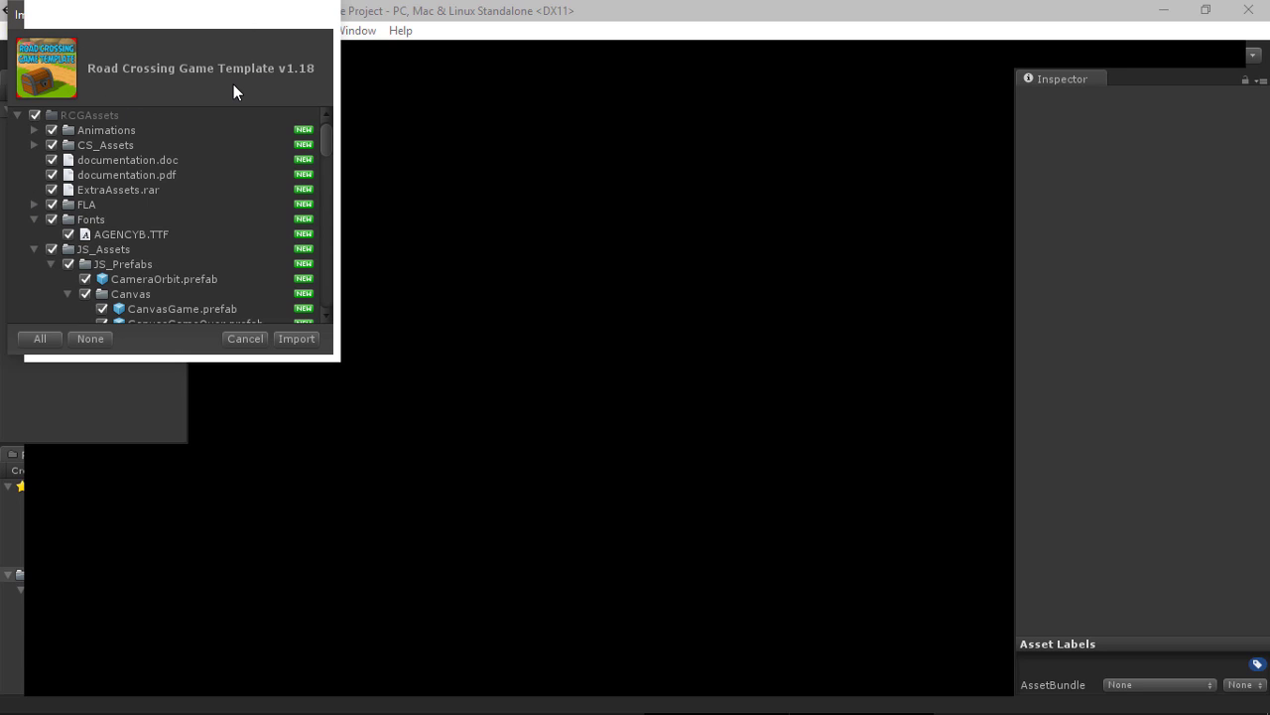
pyautogui.click(33, 249)
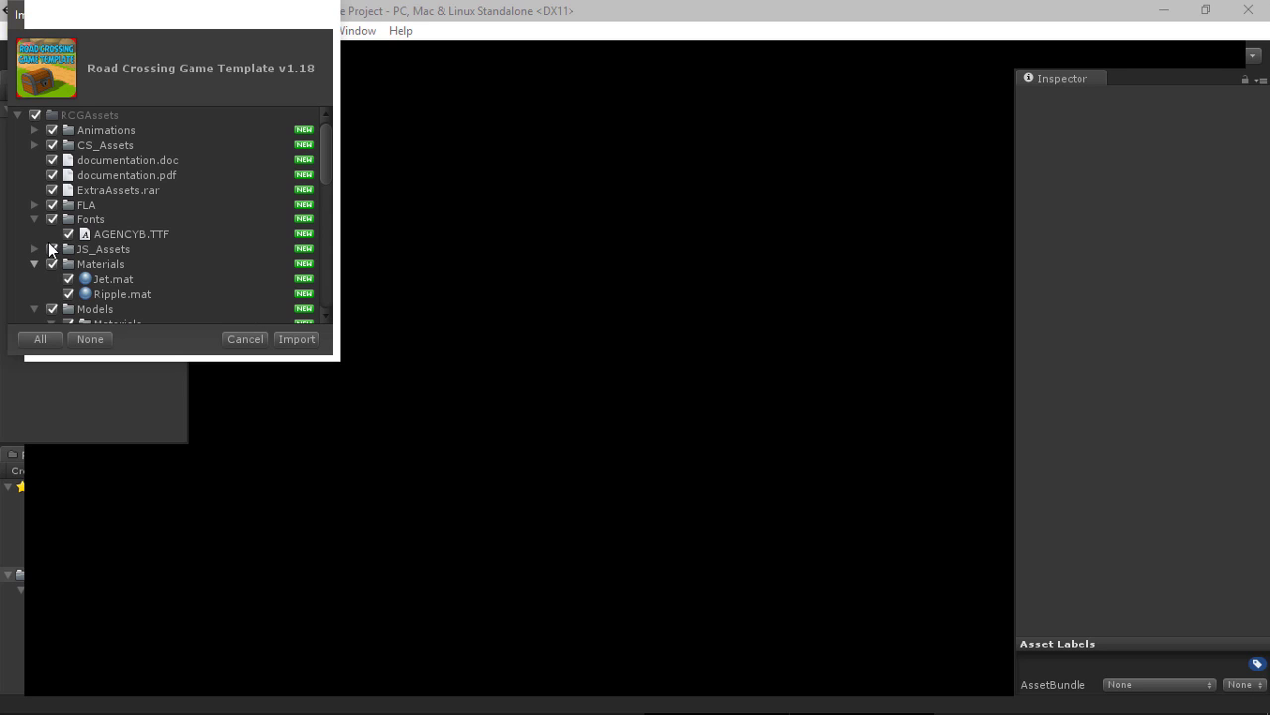
pyautogui.click(35, 265)
pyautogui.click(36, 279)
pyautogui.click(33, 294)
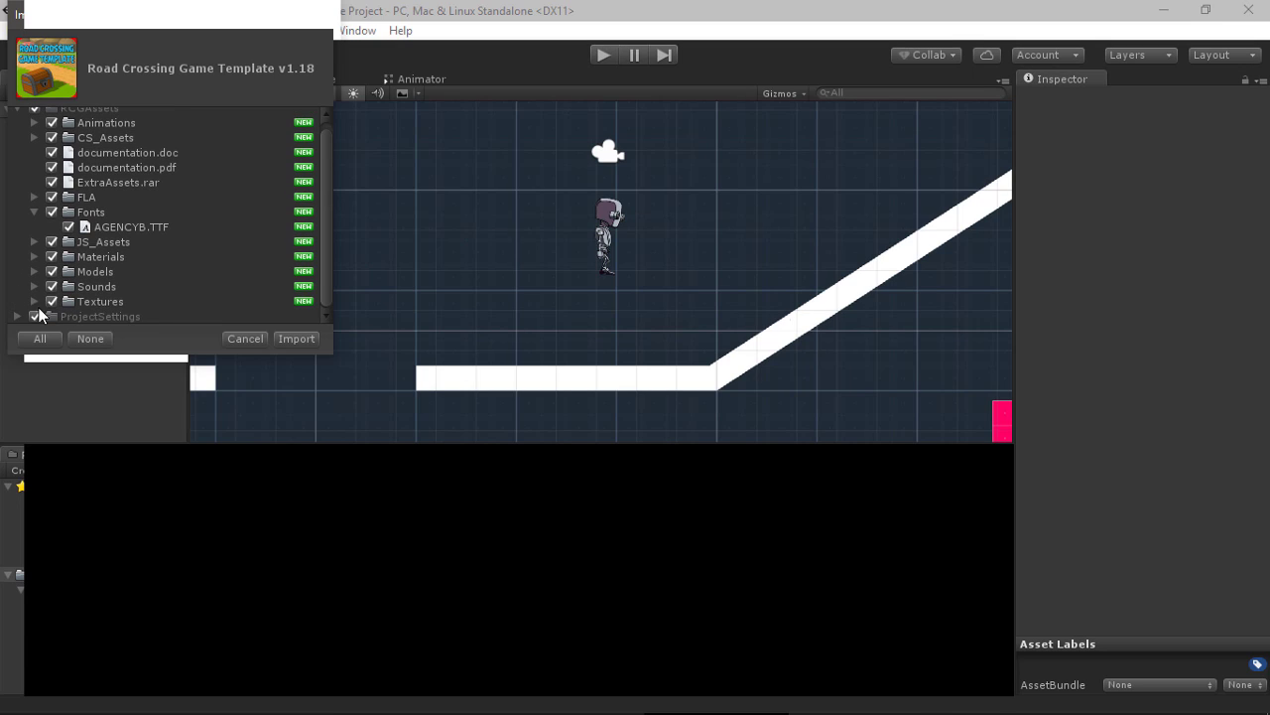
pyautogui.scroll(1, 70, 258)
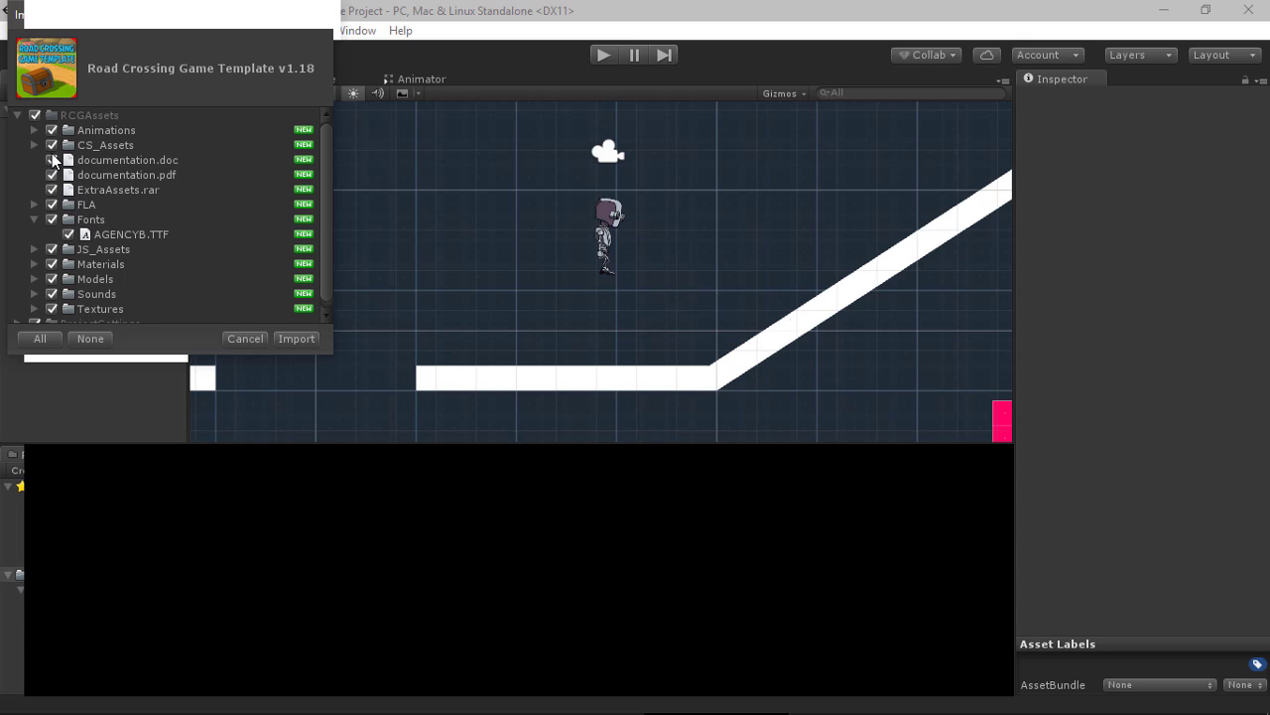
# - Uncheck documentation.doc, documentation.pdf and ProjectSettings, then close the import list
pyautogui.click(53, 174)
pyautogui.click(63, 160)
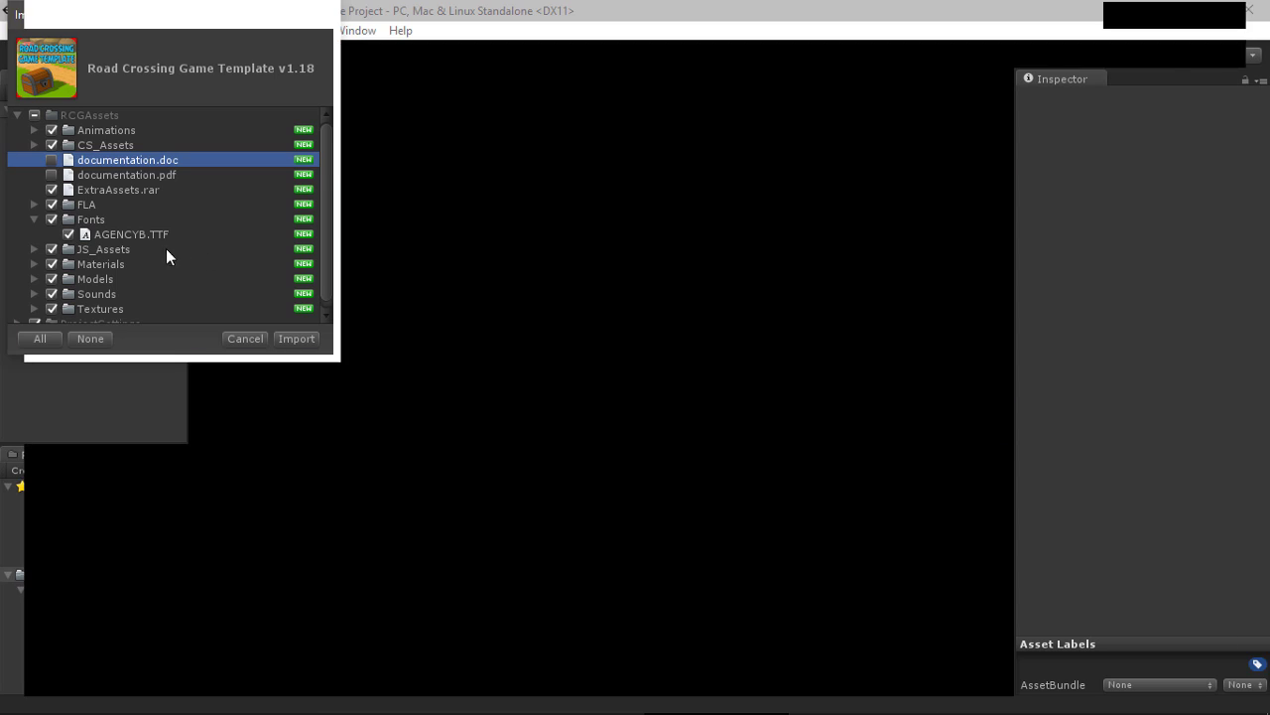
pyautogui.scroll(-1, 126, 276)
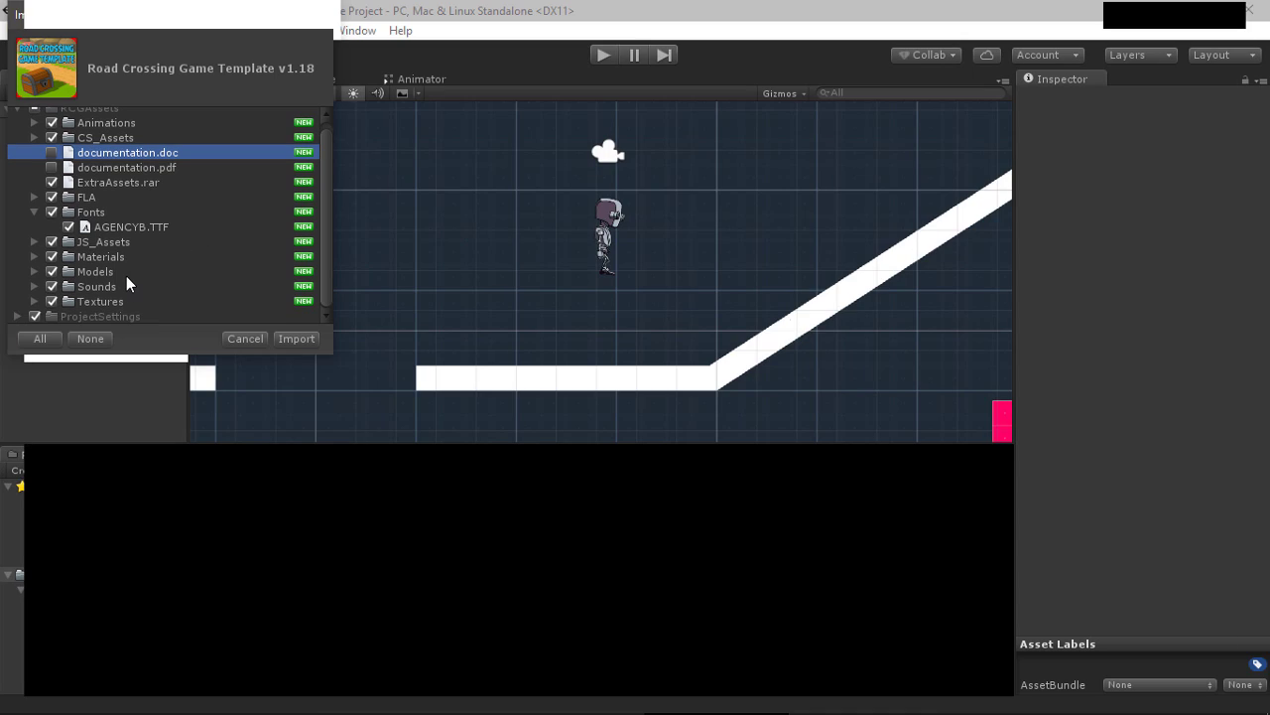
pyautogui.click(36, 316)
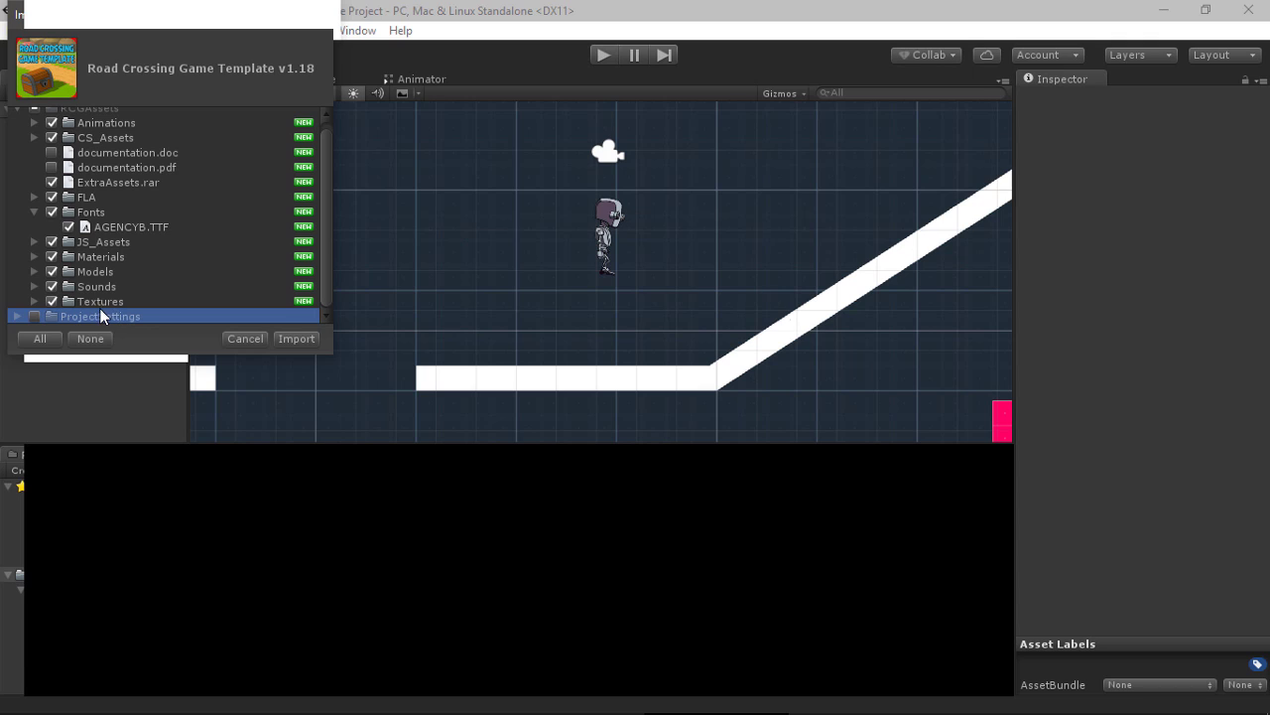
pyautogui.scroll(1, 118, 297)
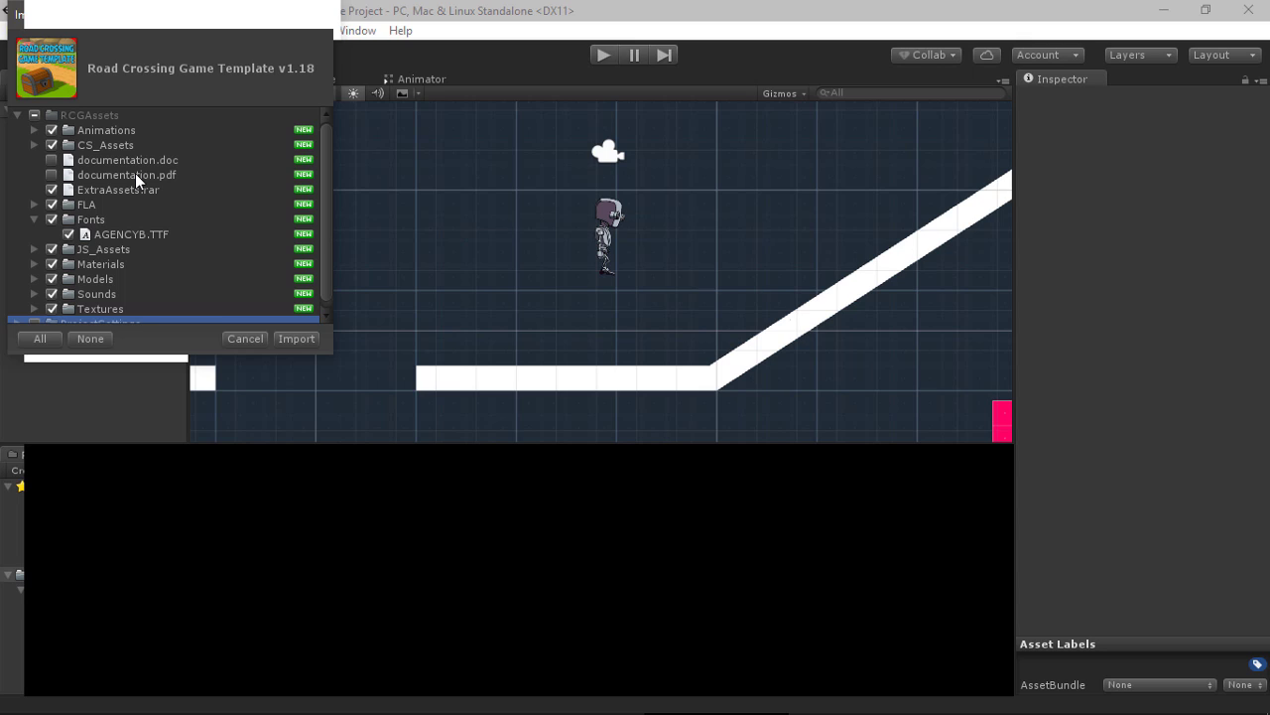
pyautogui.scroll(-1, 176, 175)
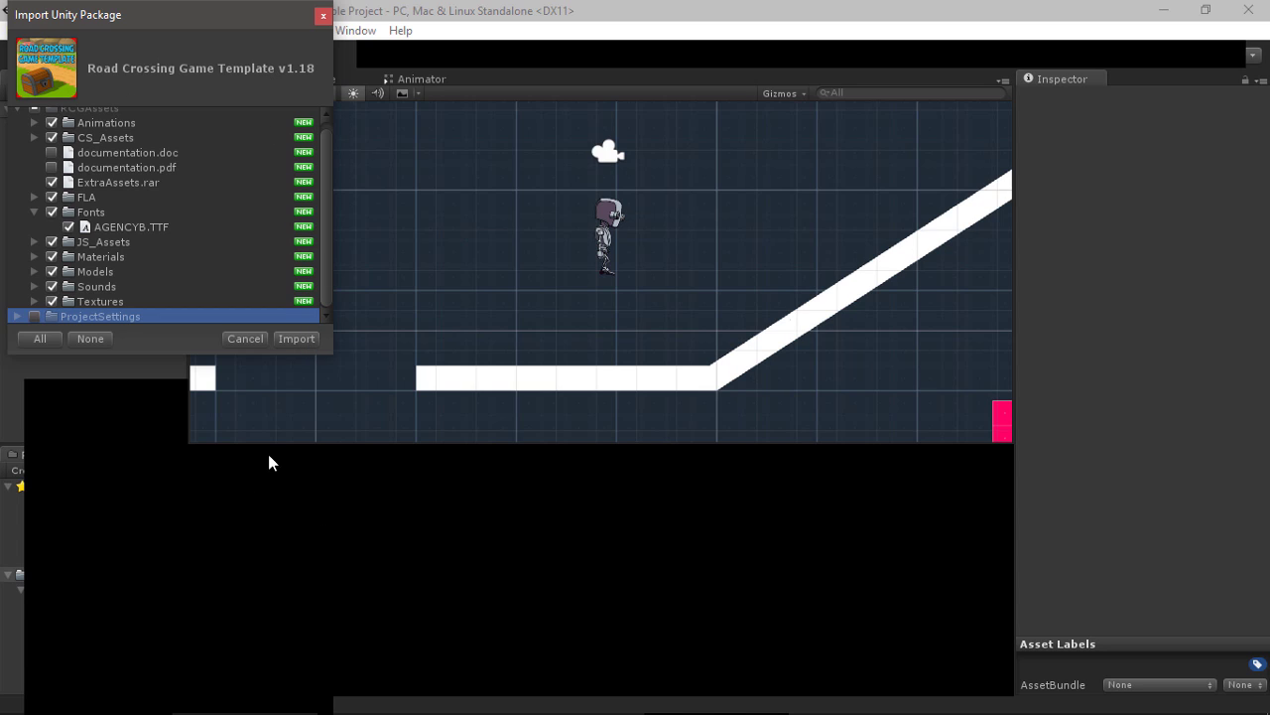
pyautogui.click(322, 16)
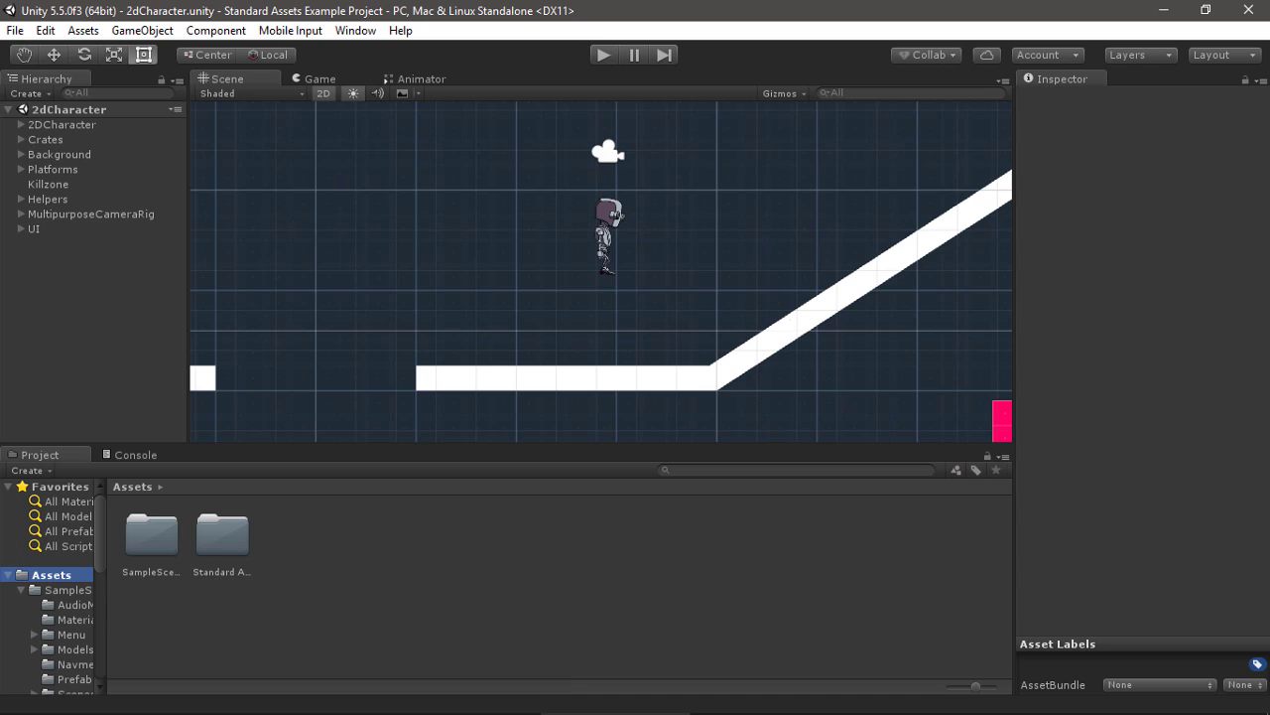
pyautogui.moveTo(561, 711)
pyautogui.moveTo(645, 703)
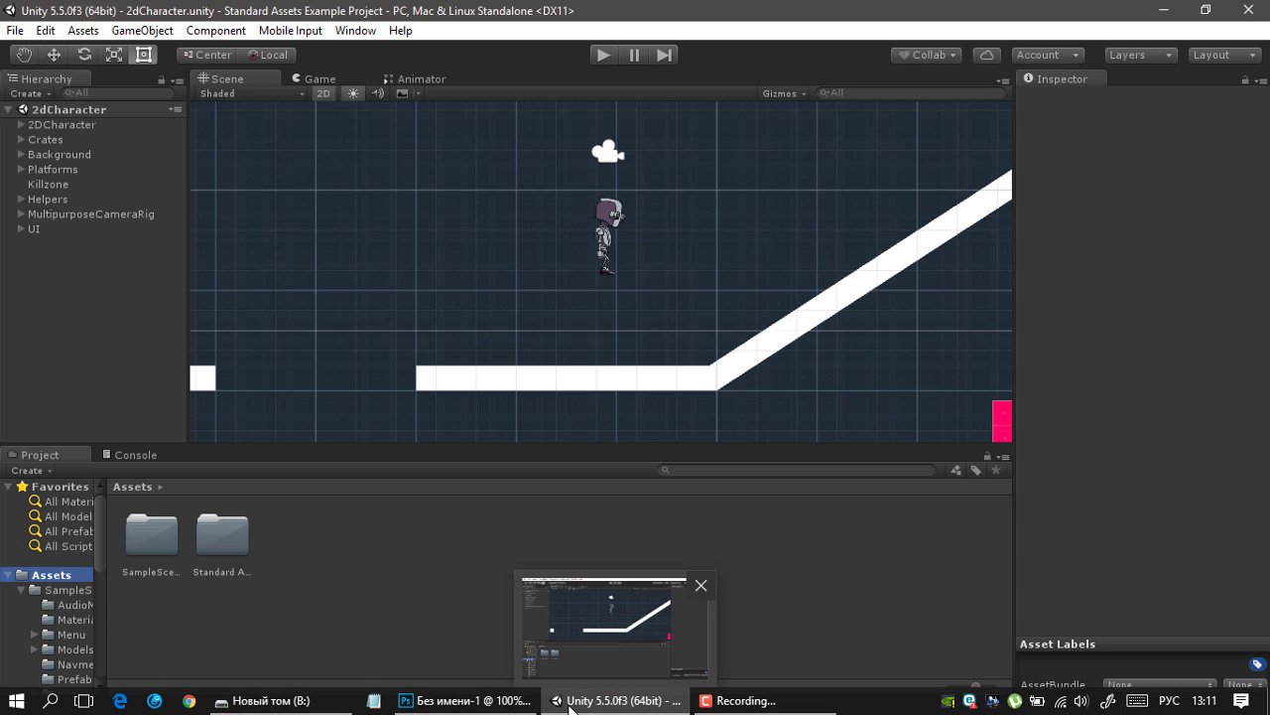
pyautogui.click(466, 701)
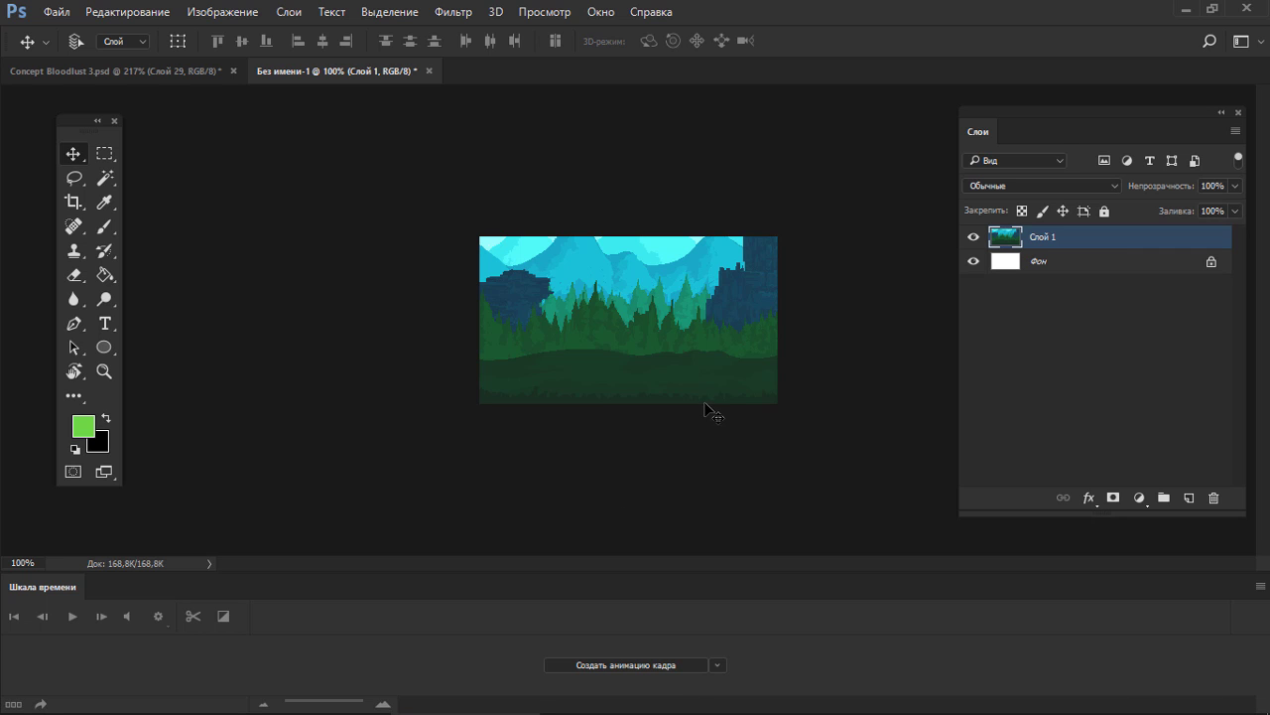
pyautogui.keyDown('alt'); pyautogui.scroll(3, 681, 344); pyautogui.keyUp('alt')
pyautogui.keyDown('alt'); pyautogui.scroll(-1, 698, 345); pyautogui.keyUp('alt')
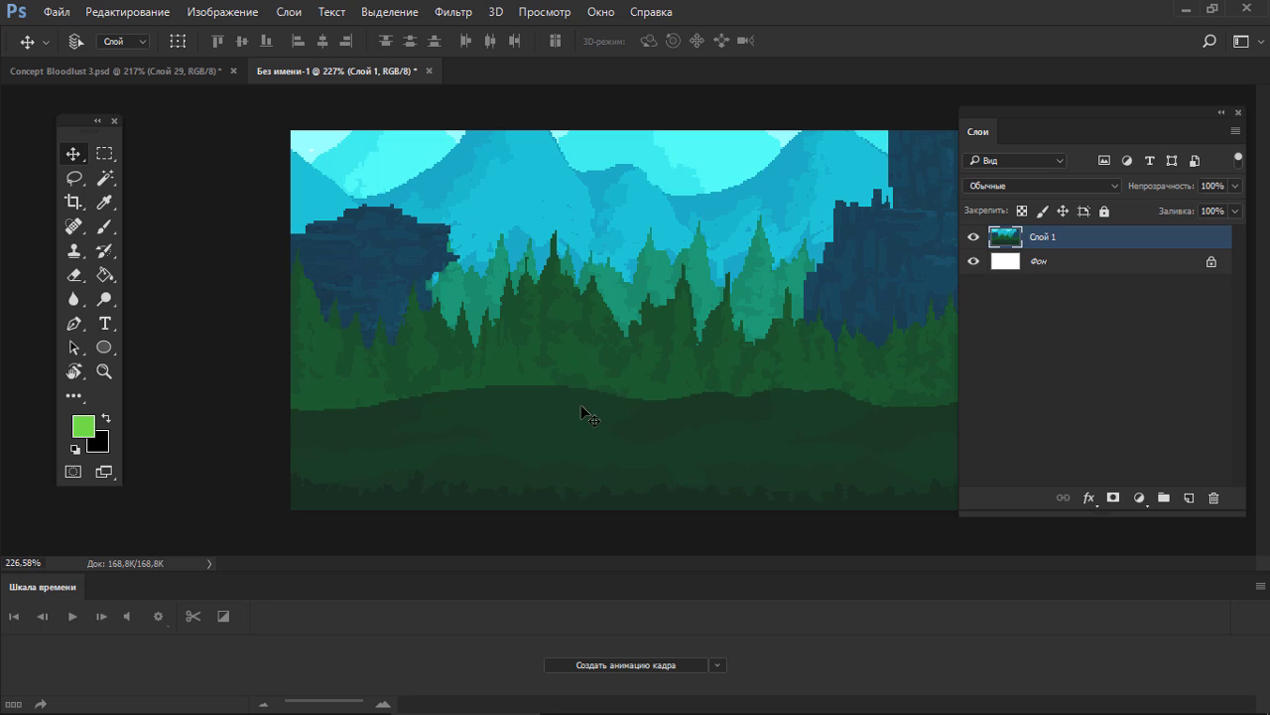
pyautogui.hotkey('alt', 'Tab')
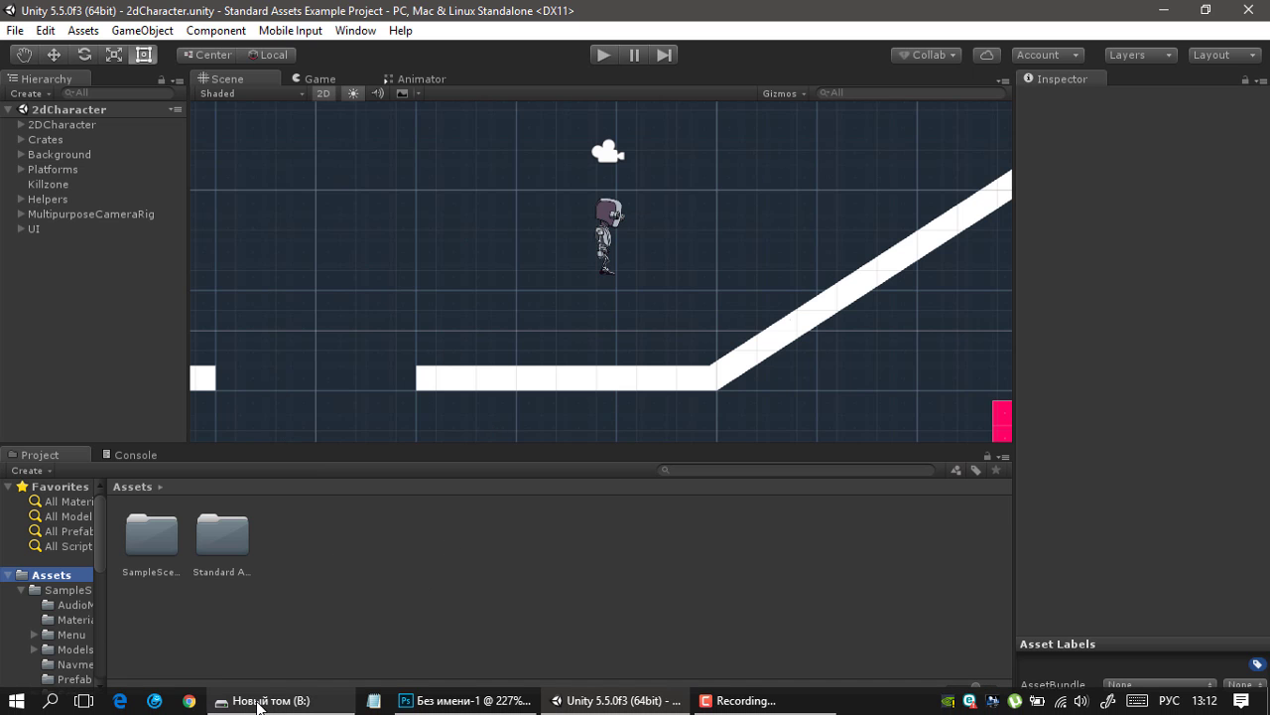
# - Drag BG_01.png from the Bloodlust Export folder into Unity's Assets panel
pyautogui.click(285, 704)
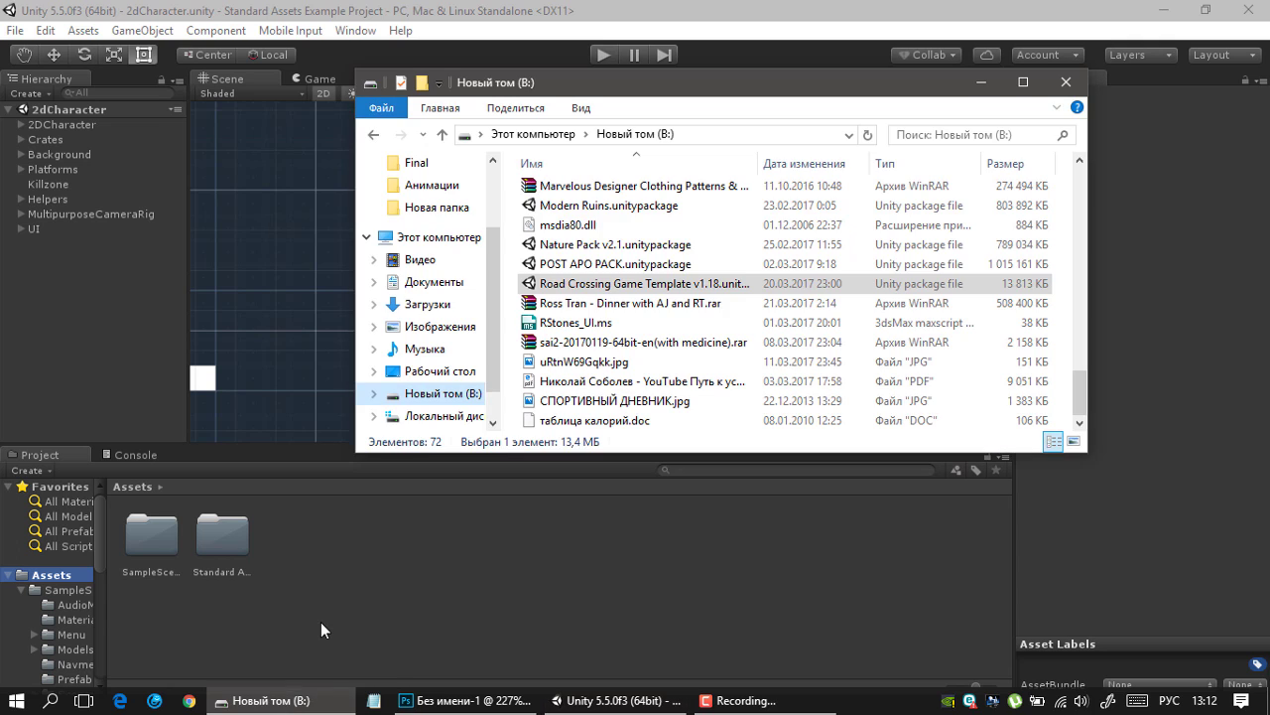
pyautogui.hotkey('alt', 'Tab')
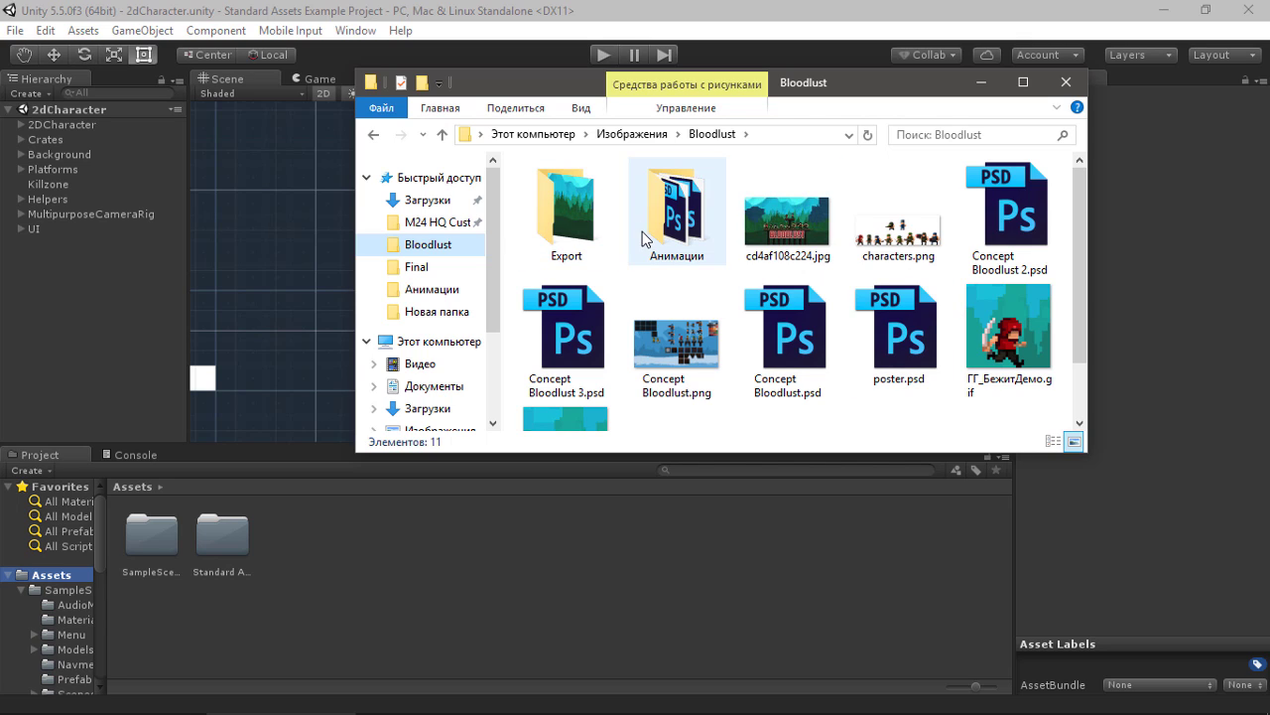
pyautogui.doubleClick(585, 210)
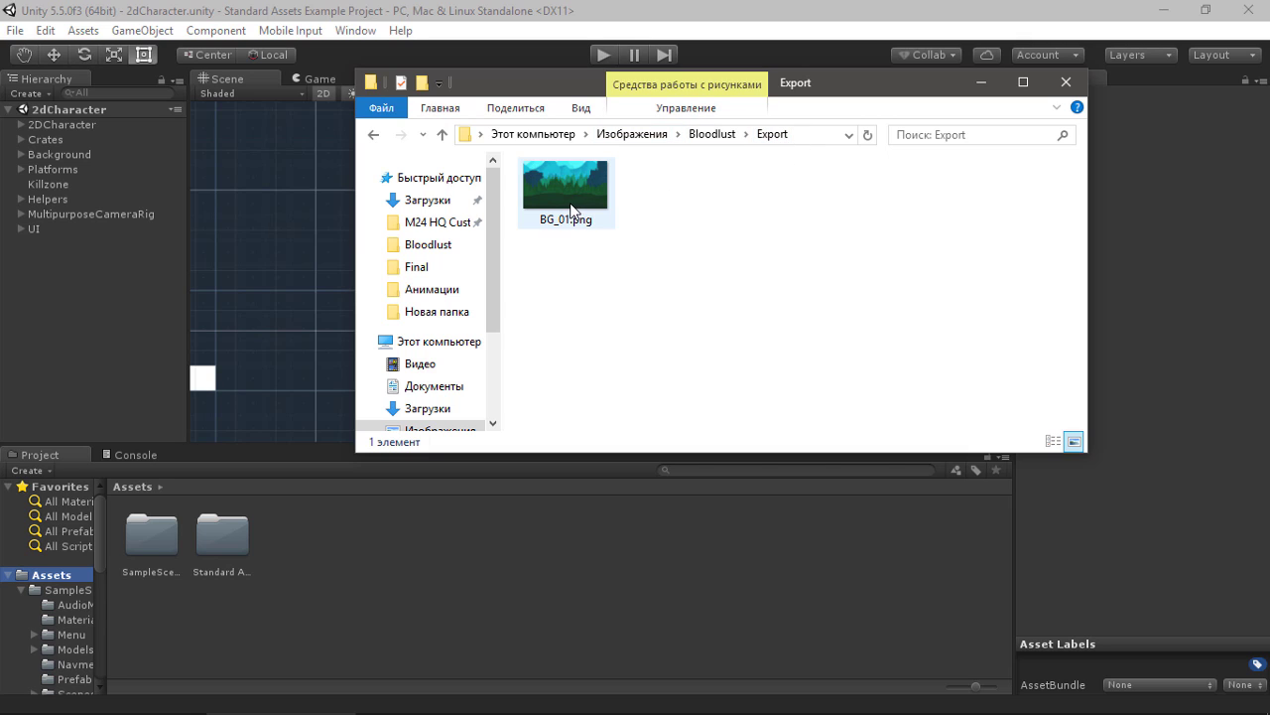
pyautogui.moveTo(541, 179)
pyautogui.mouseDown()
pyautogui.moveTo(420, 477)
pyautogui.moveTo(350, 597)
pyautogui.mouseUp()
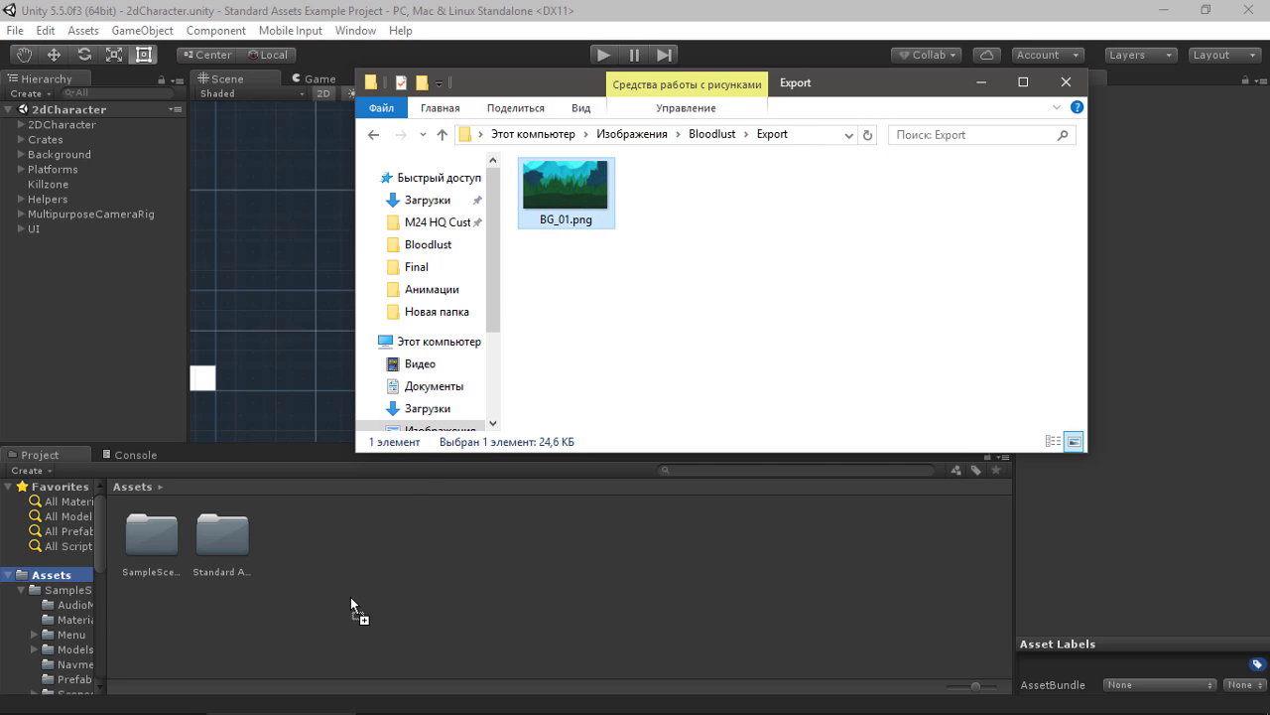
pyautogui.click(401, 564)
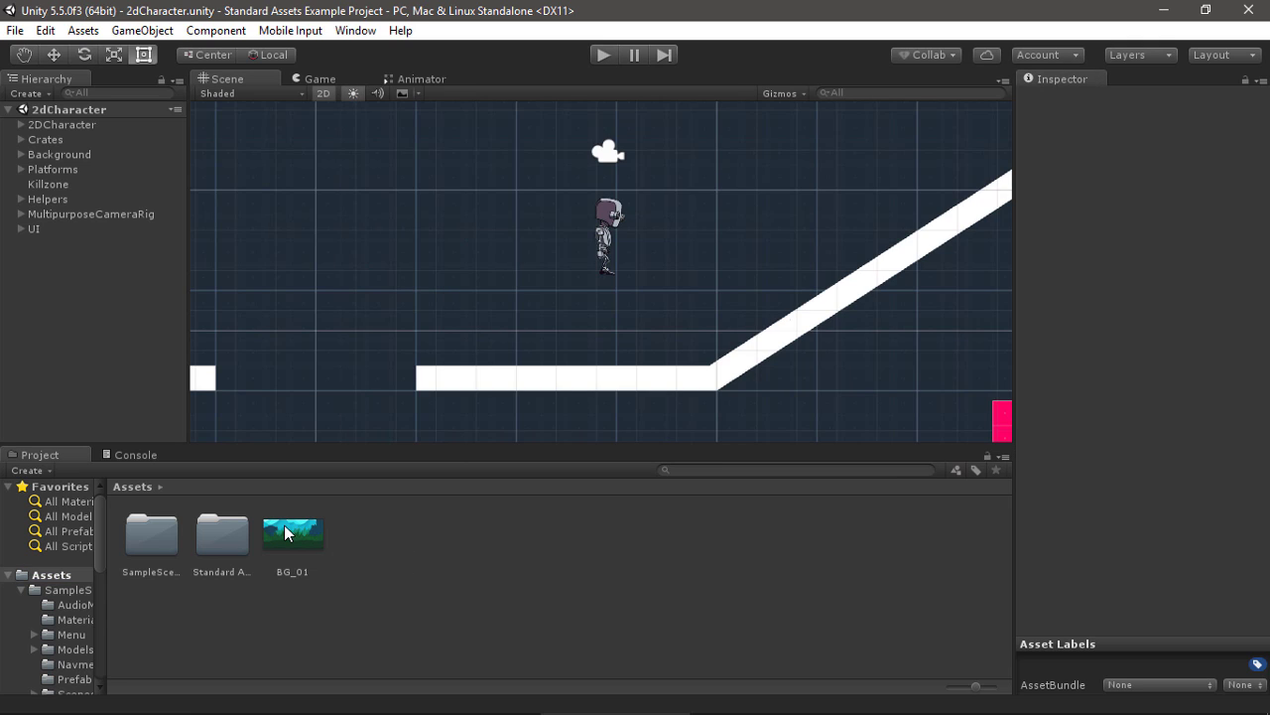
# - Zoom out the Scene view and try dragging BG_01 into the scene
pyautogui.scroll(-3, 407, 358)
pyautogui.scroll(-3, 433, 363)
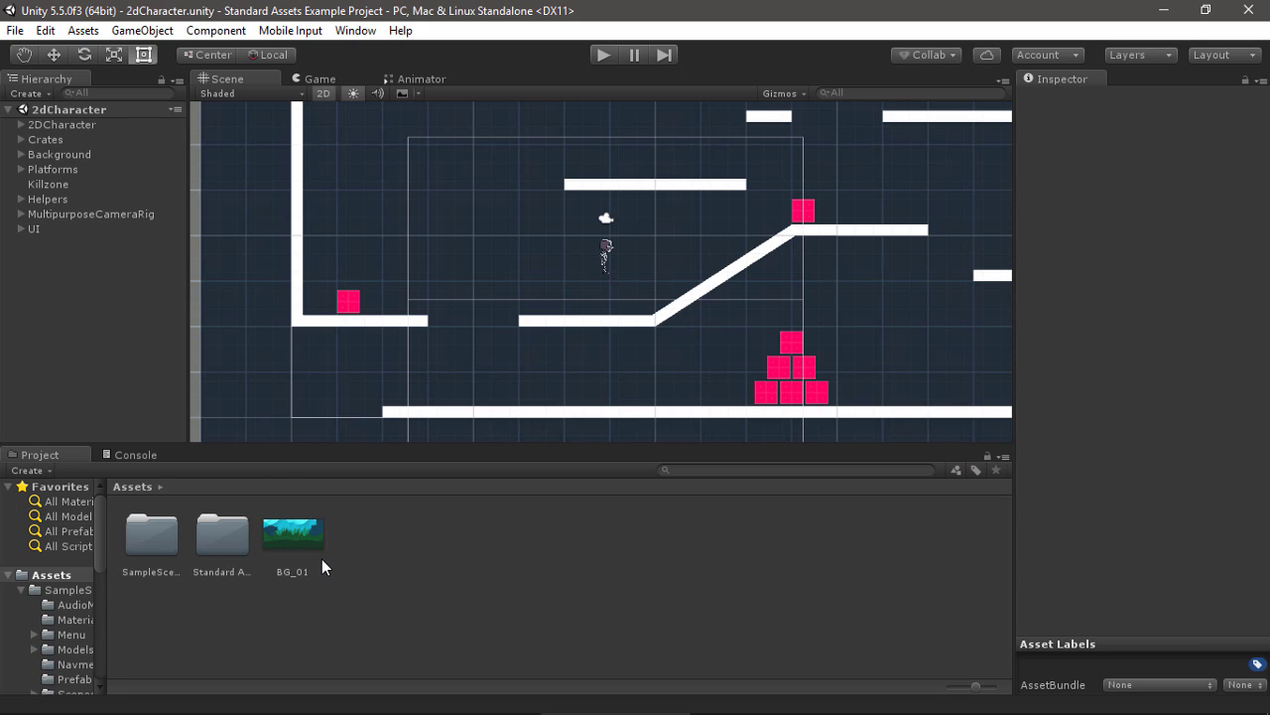
pyautogui.moveTo(291, 544); pyautogui.dragTo(524, 253)
pyautogui.moveTo(524, 252)
pyautogui.mouseDown()
pyautogui.moveTo(462, 222)
pyautogui.moveTo(309, 525)
pyautogui.mouseUp()
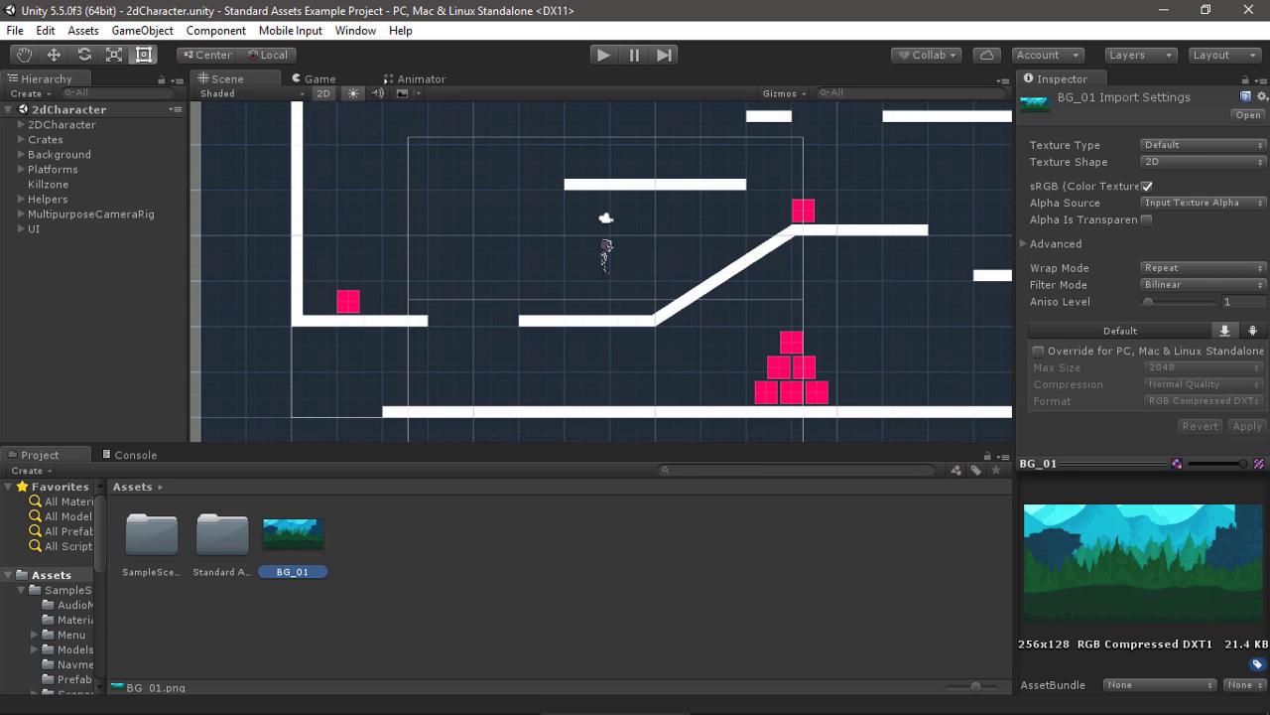
# - Set BG_01's Texture Type to Sprite (2D and UI), leaving Sprite Mode on Single
pyautogui.click(1189, 147)
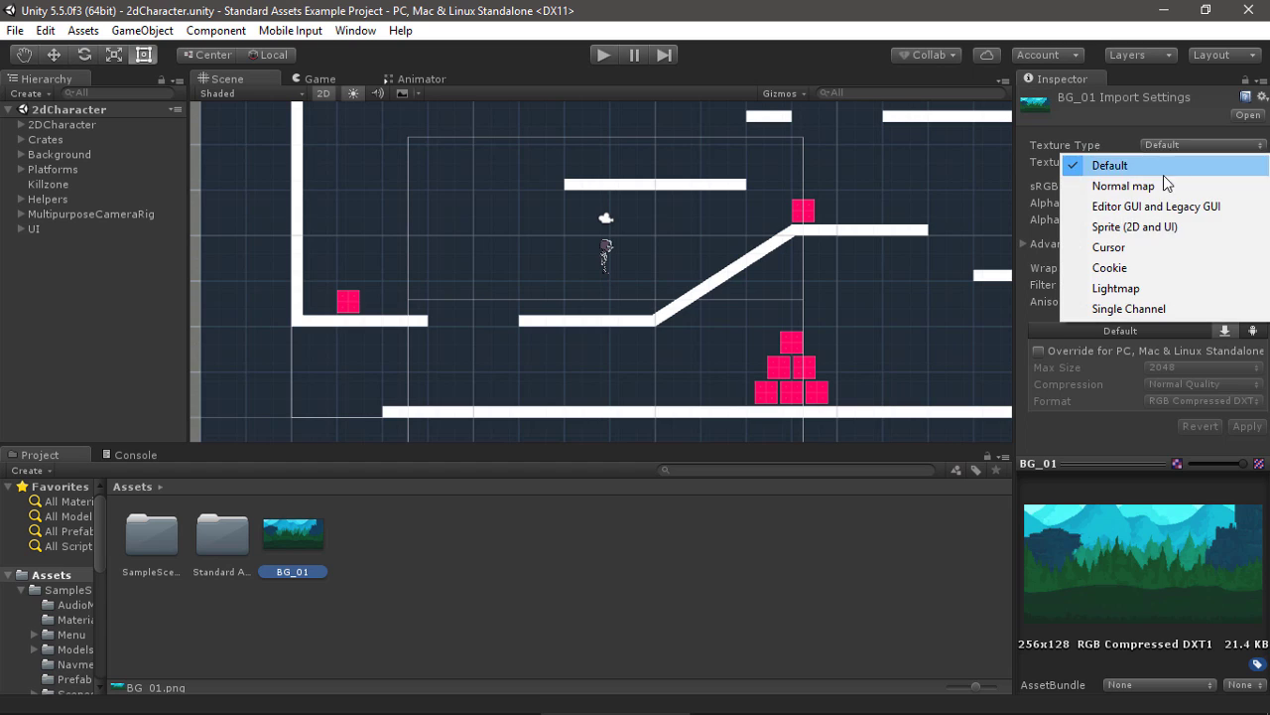
pyautogui.click(1132, 228)
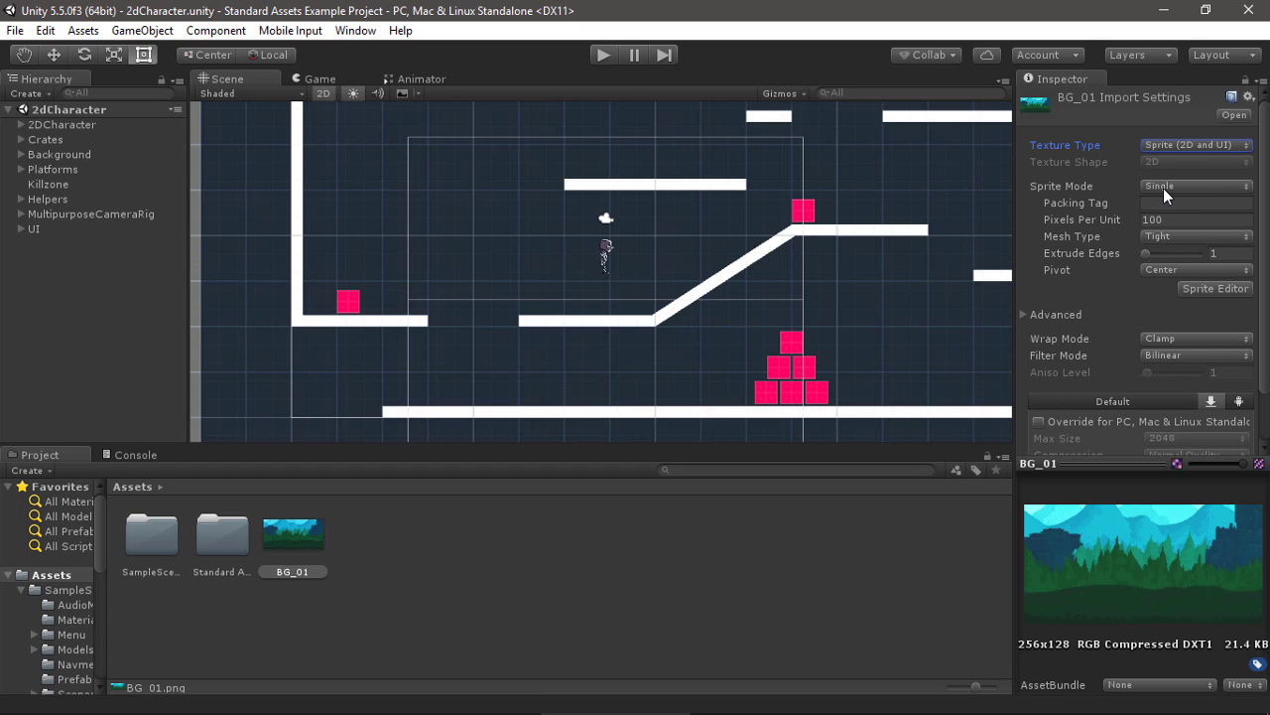
pyautogui.click(1163, 188)
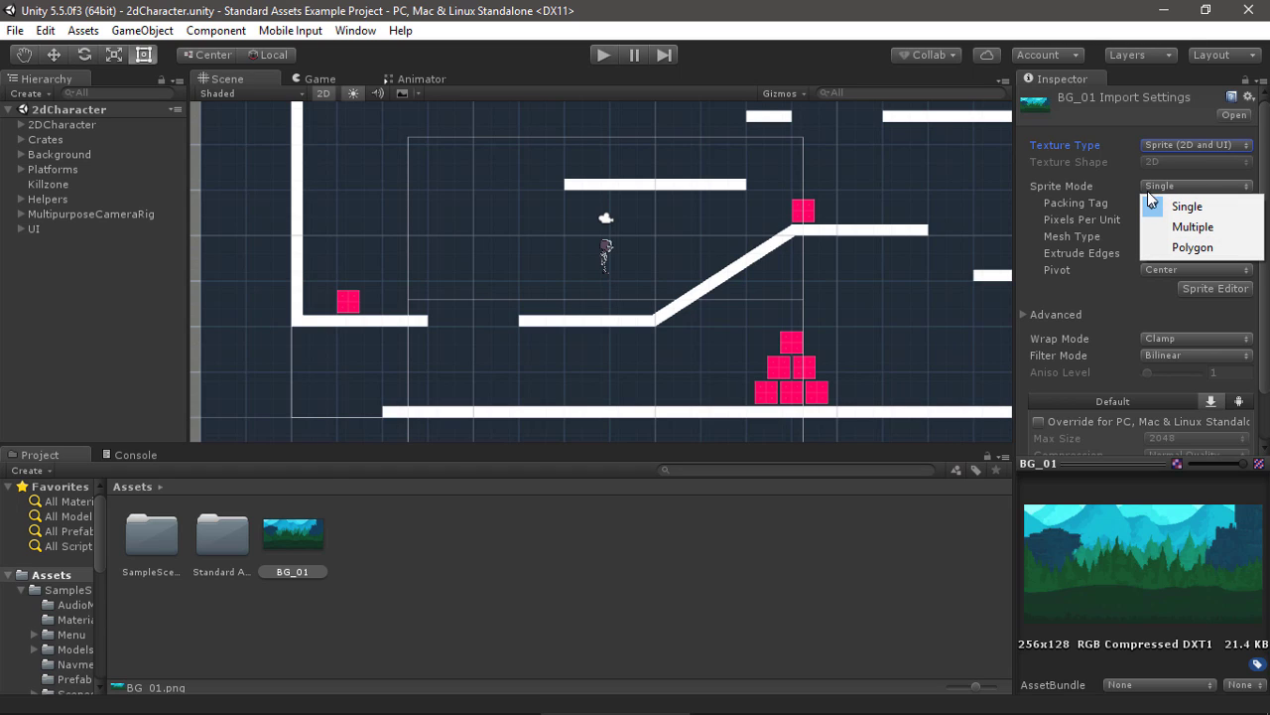
pyautogui.click(303, 534)
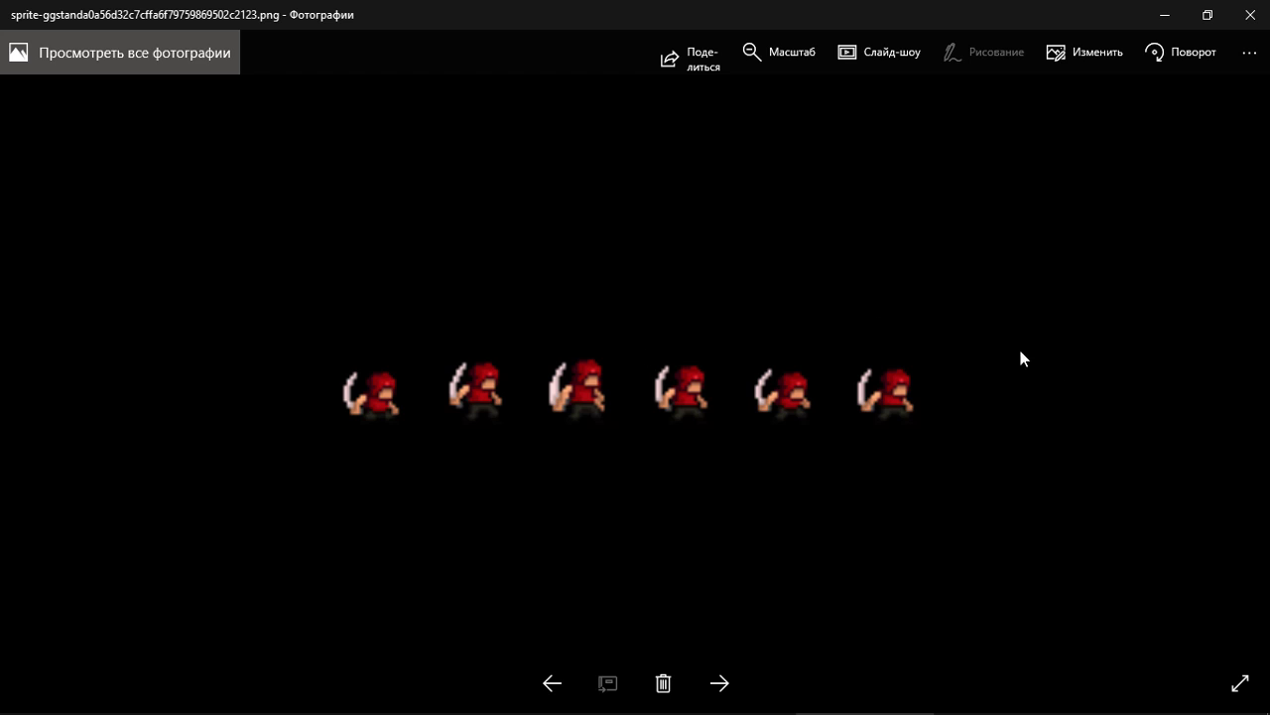
# - Close the red character strip in Photos, return to Unity and pan the Scene view
pyautogui.click(1253, 14)
pyautogui.hotkey('alt', 'Tab')
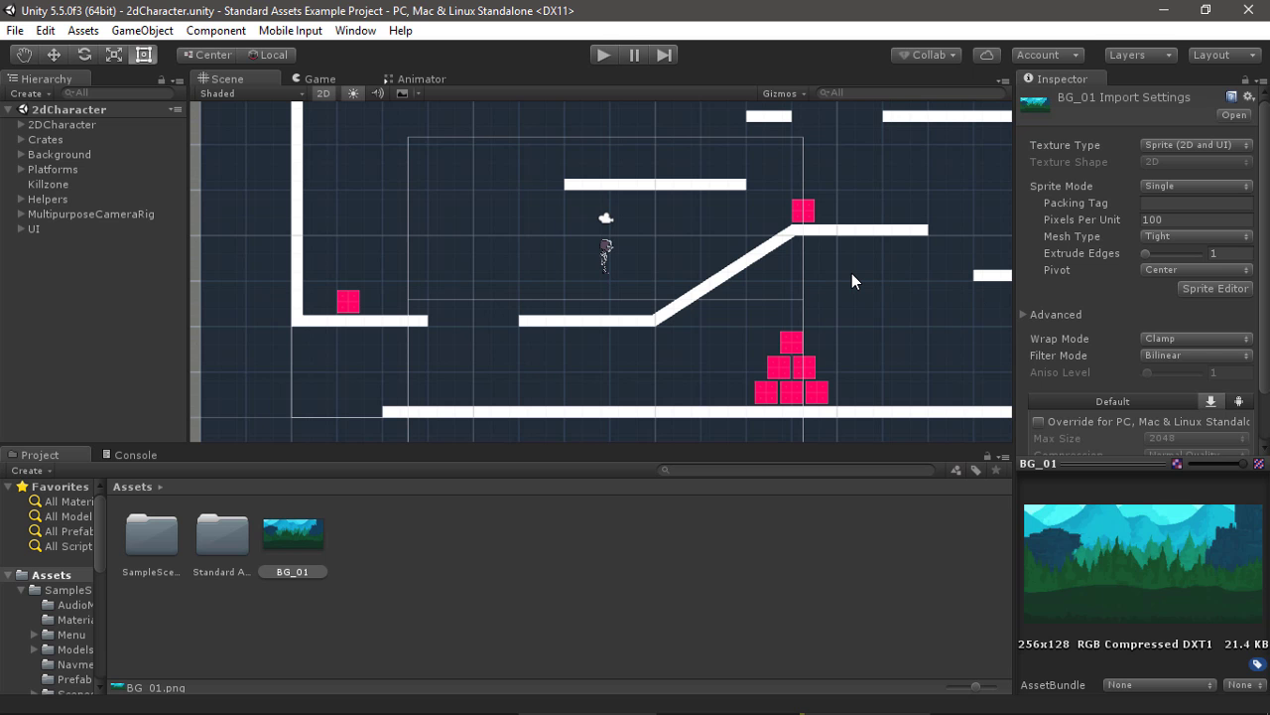
pyautogui.moveTo(606, 244); pyautogui.dragTo(588, 269, button='middle')
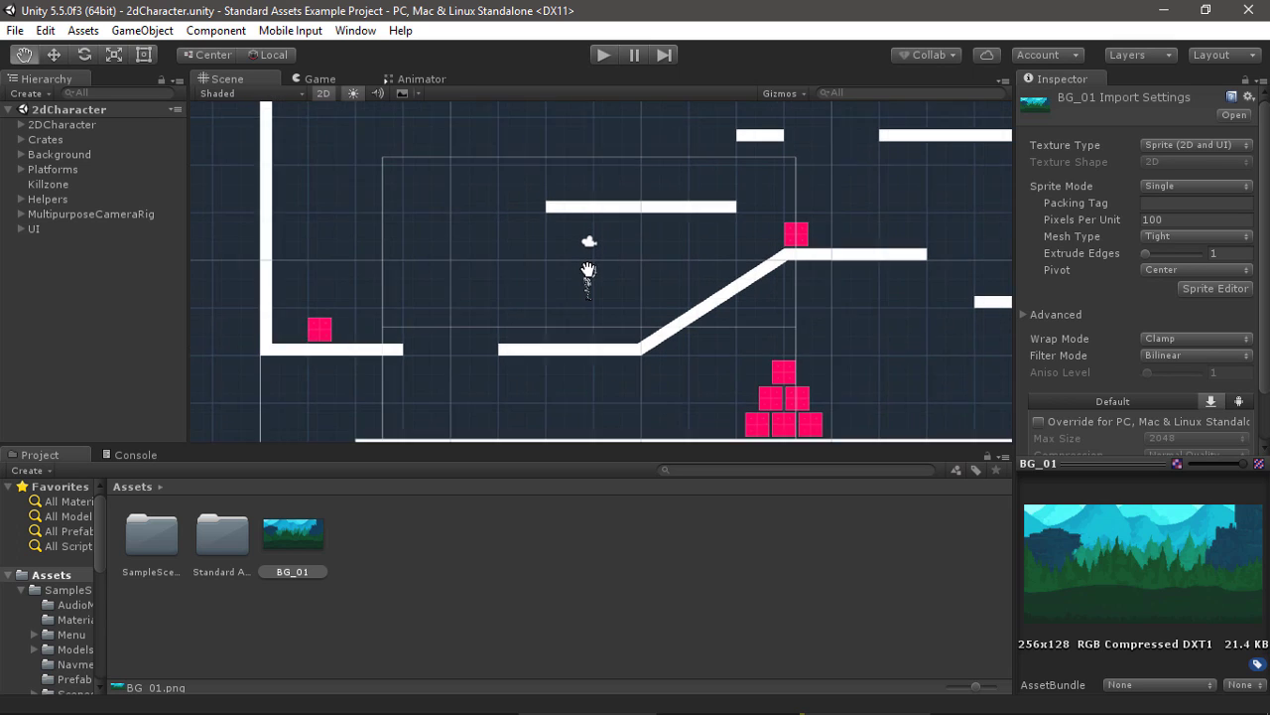
pyautogui.scroll(2, 586, 260)
pyautogui.scroll(2, 573, 240)
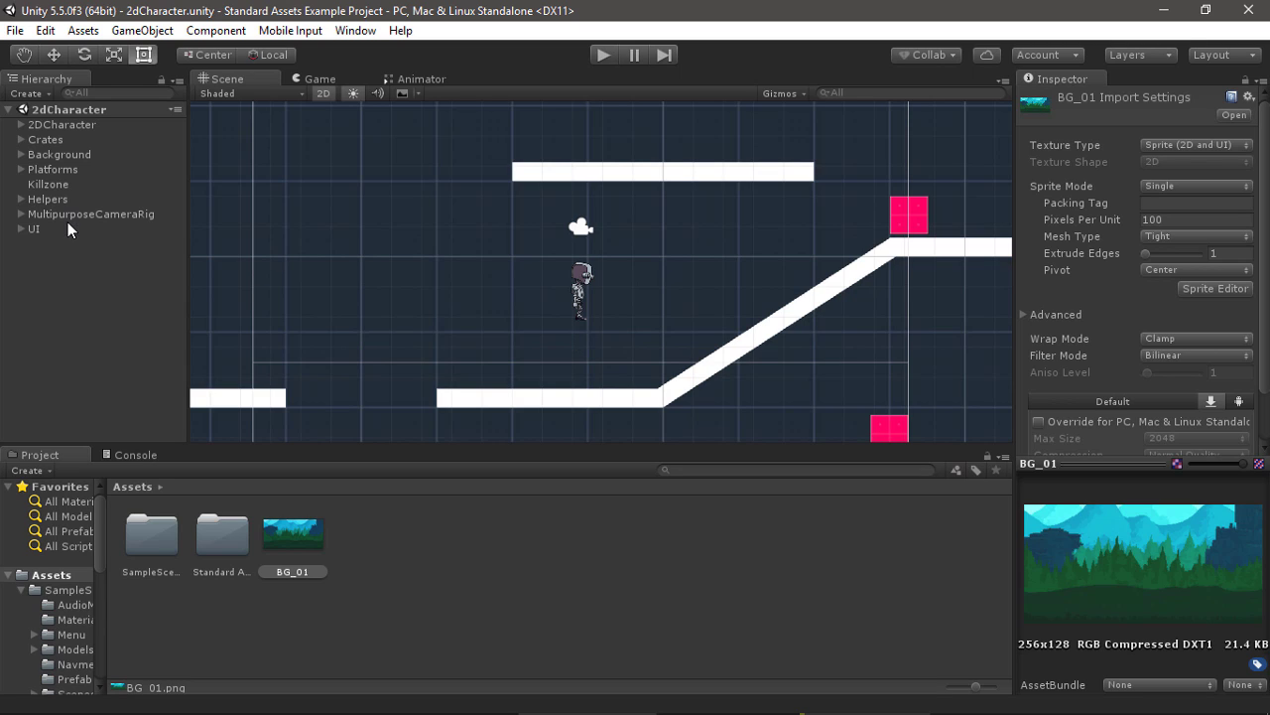
# - Select the UI object in the Hierarchy and Apply BG_01's pending sprite import settings
pyautogui.click(23, 229)
pyautogui.click(35, 229)
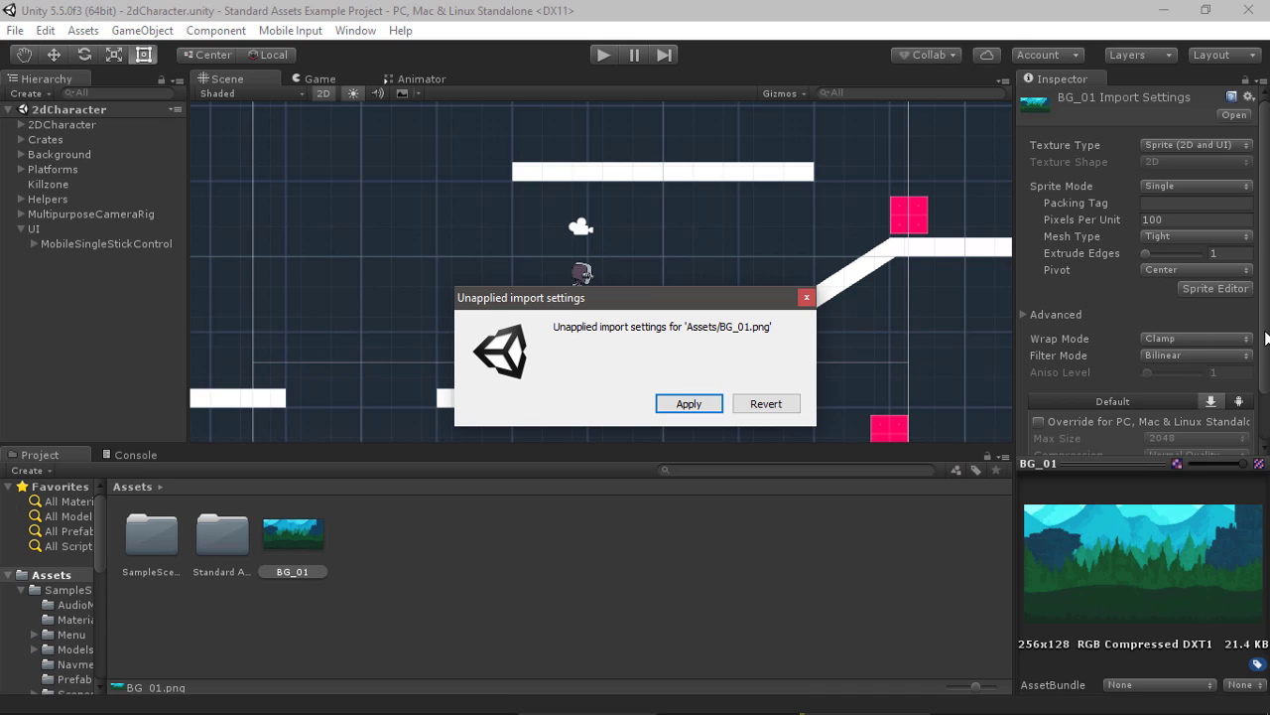
pyautogui.click(695, 404)
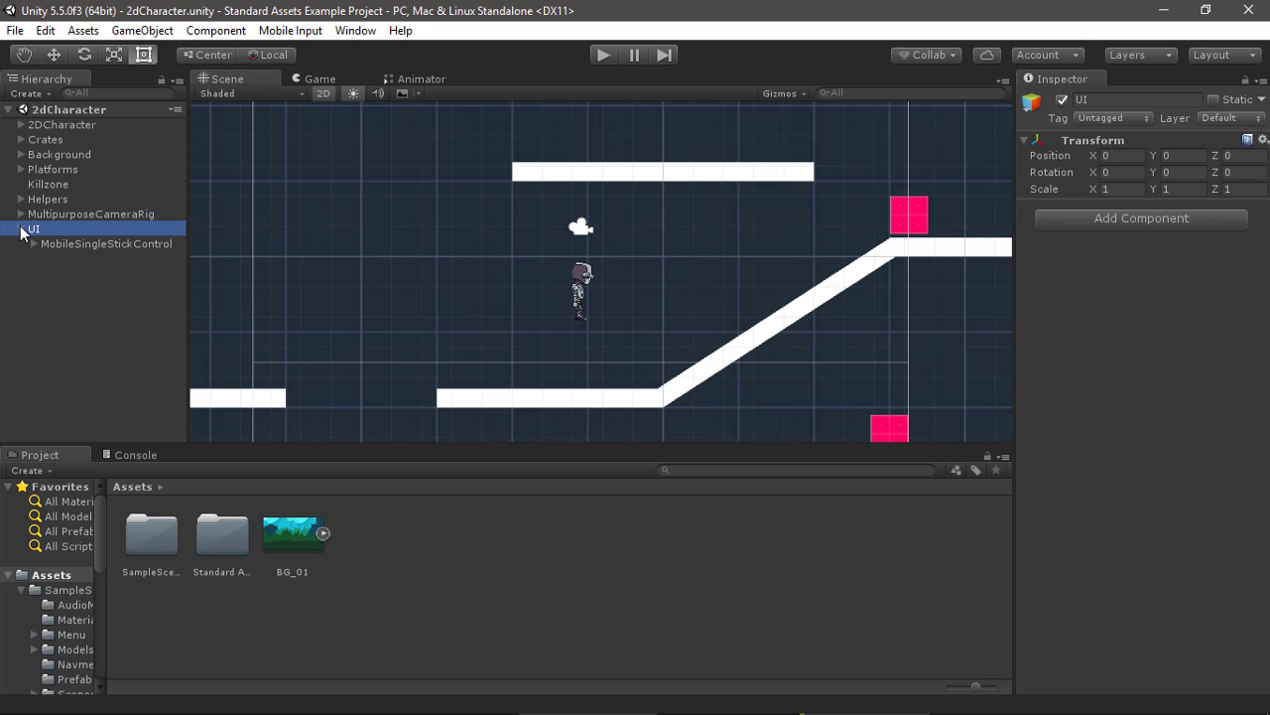
# - Create a Canvas as a child of UI in the Hierarchy and rename it BG_01
pyautogui.click(21, 229)
pyautogui.click(21, 229)
pyautogui.rightClick(55, 231)
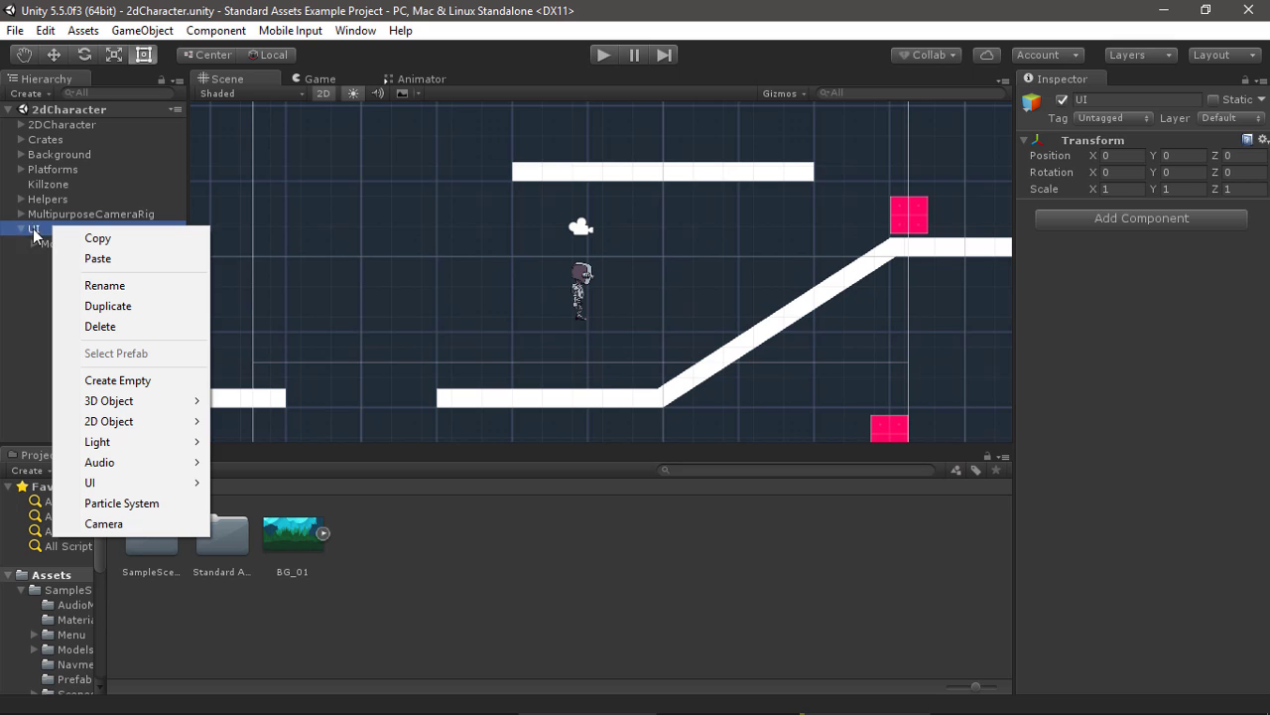
pyautogui.moveTo(139, 484)
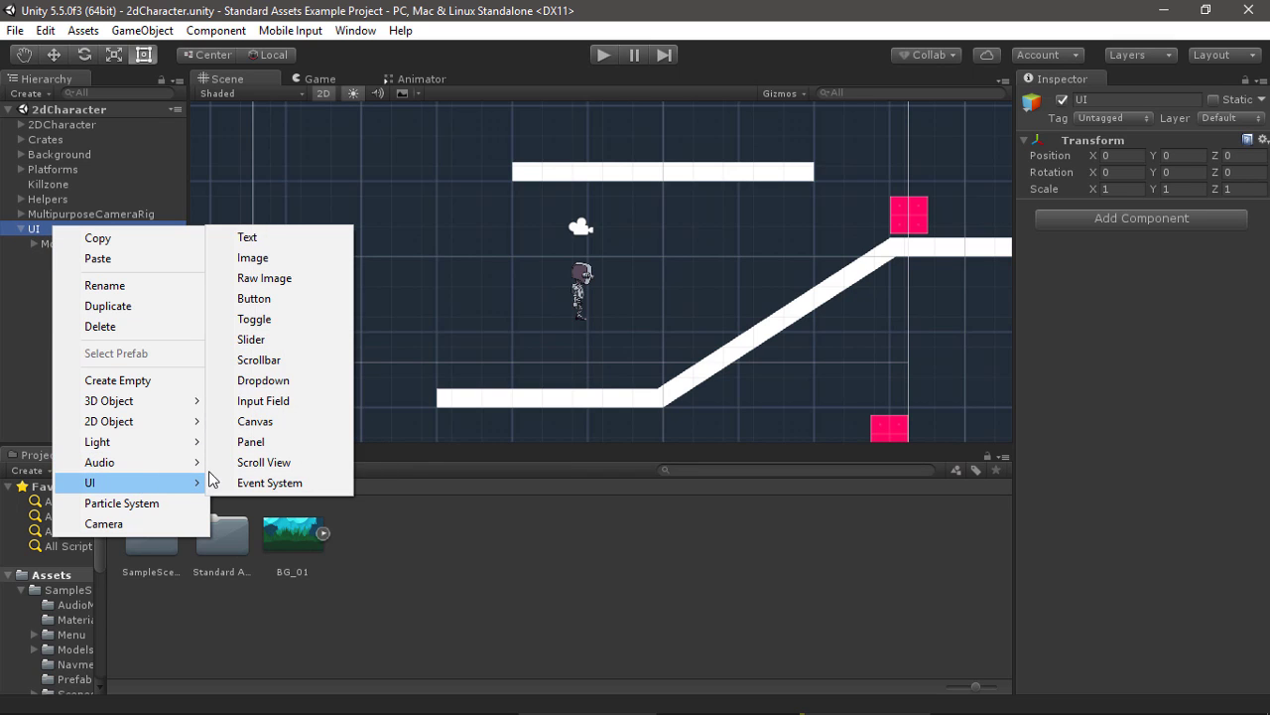
pyautogui.click(294, 428)
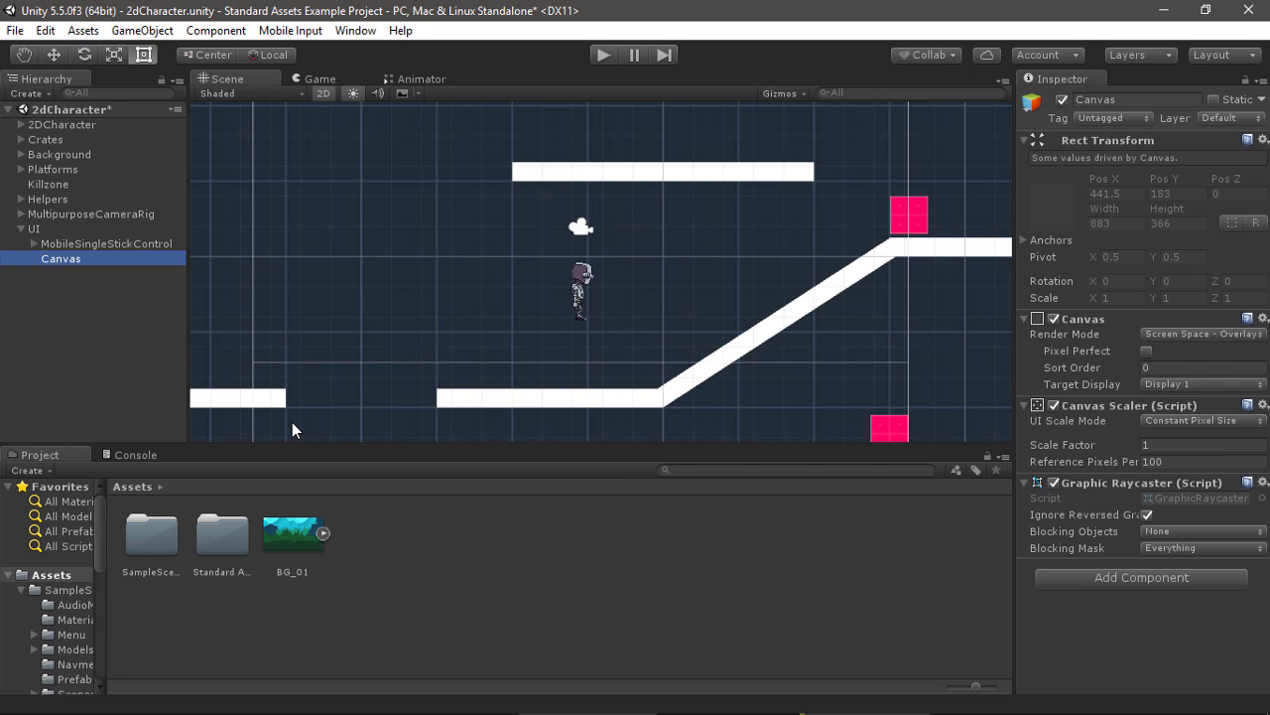
pyautogui.doubleClick(75, 261)
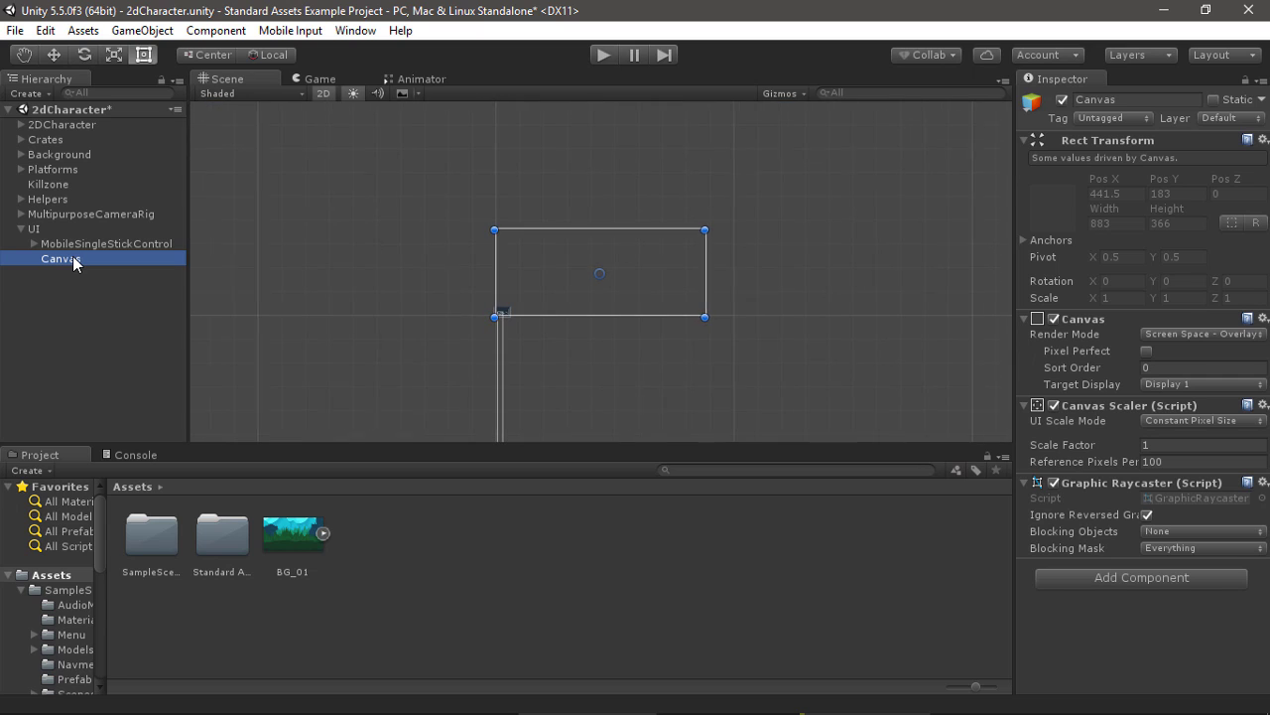
pyautogui.click(74, 261)
pyautogui.write('BG_01')
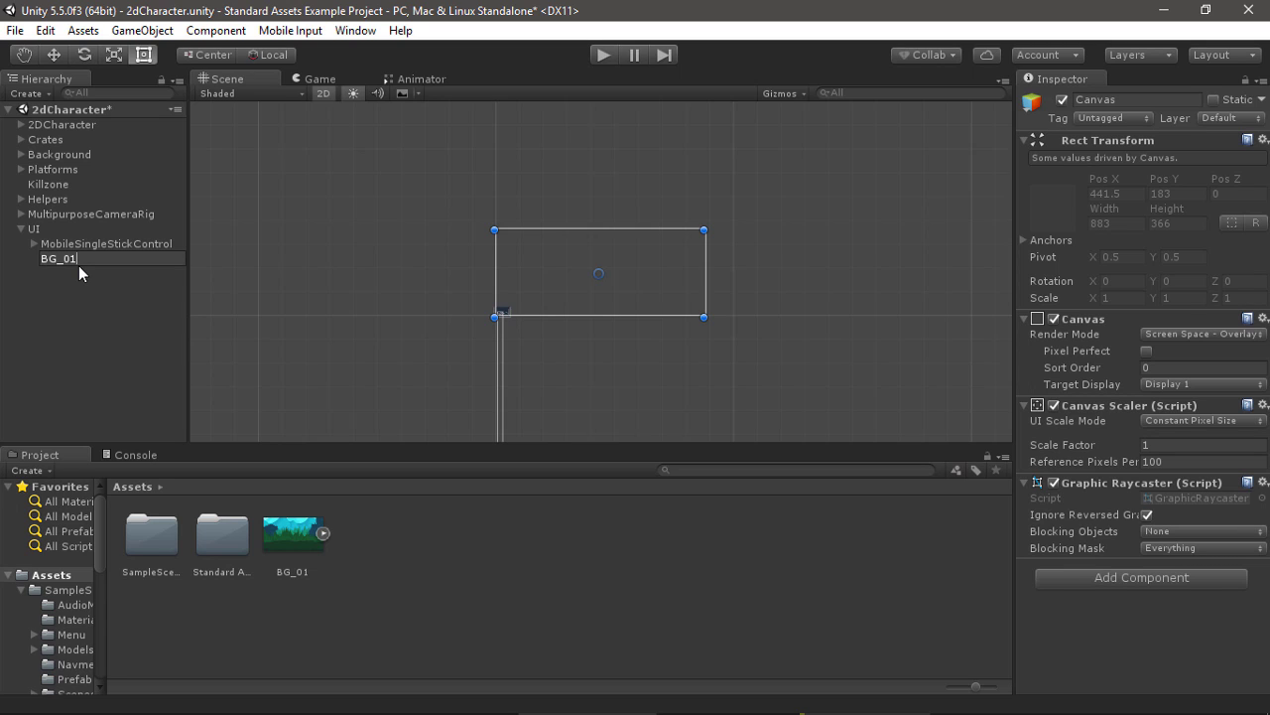
pyautogui.press('Return')
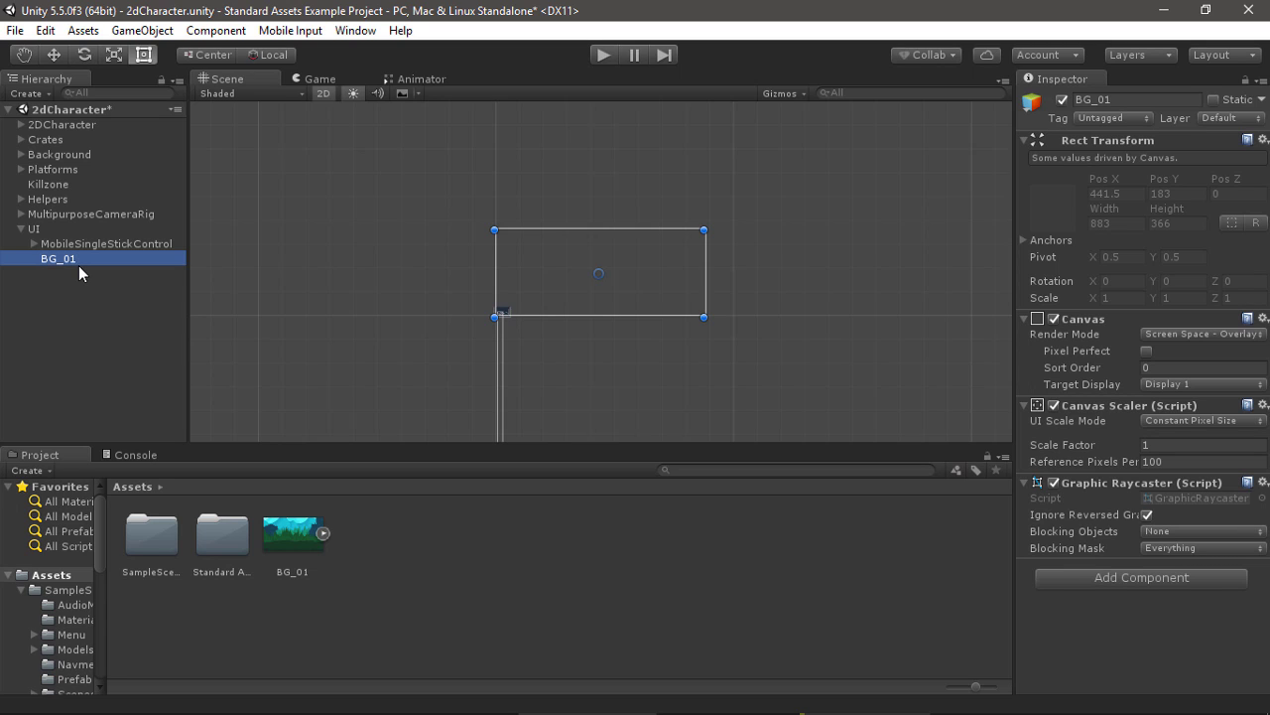
# - Pan and zoom the Scene view to frame BG_01 together with the level
pyautogui.moveTo(496, 326); pyautogui.dragTo(496, 185, button='middle')
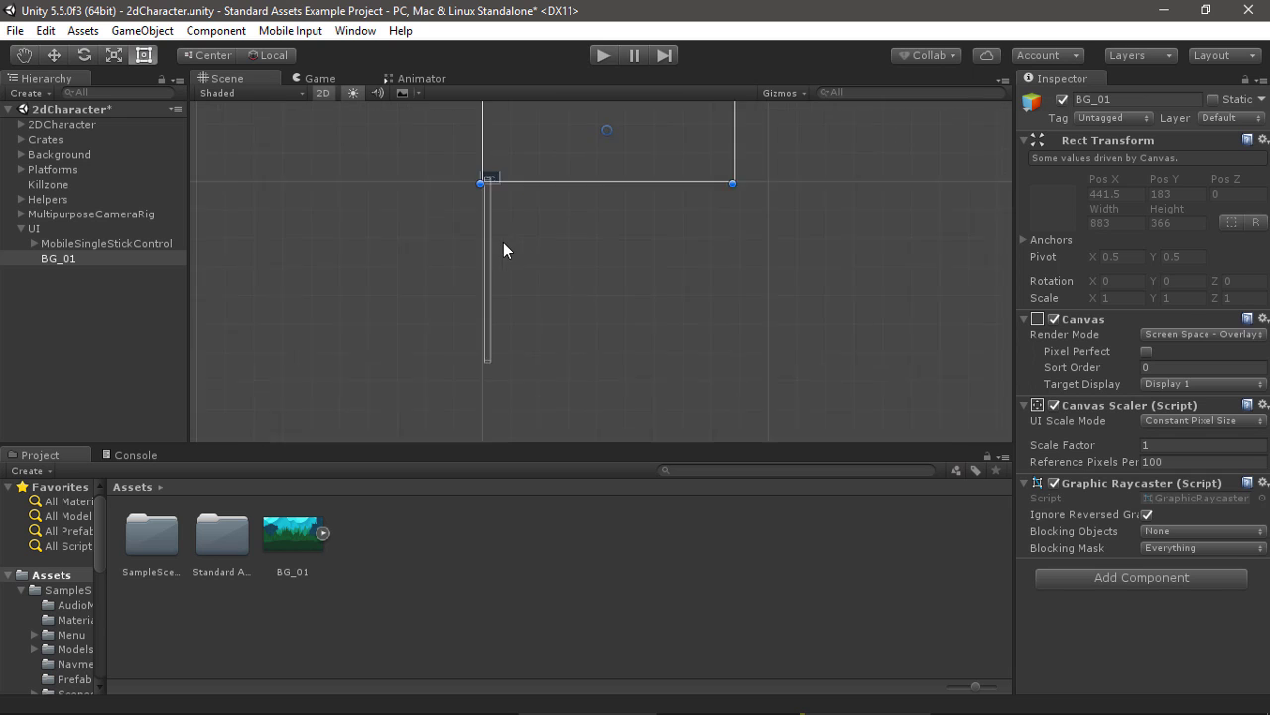
pyautogui.scroll(5, 504, 242)
pyautogui.press('f')
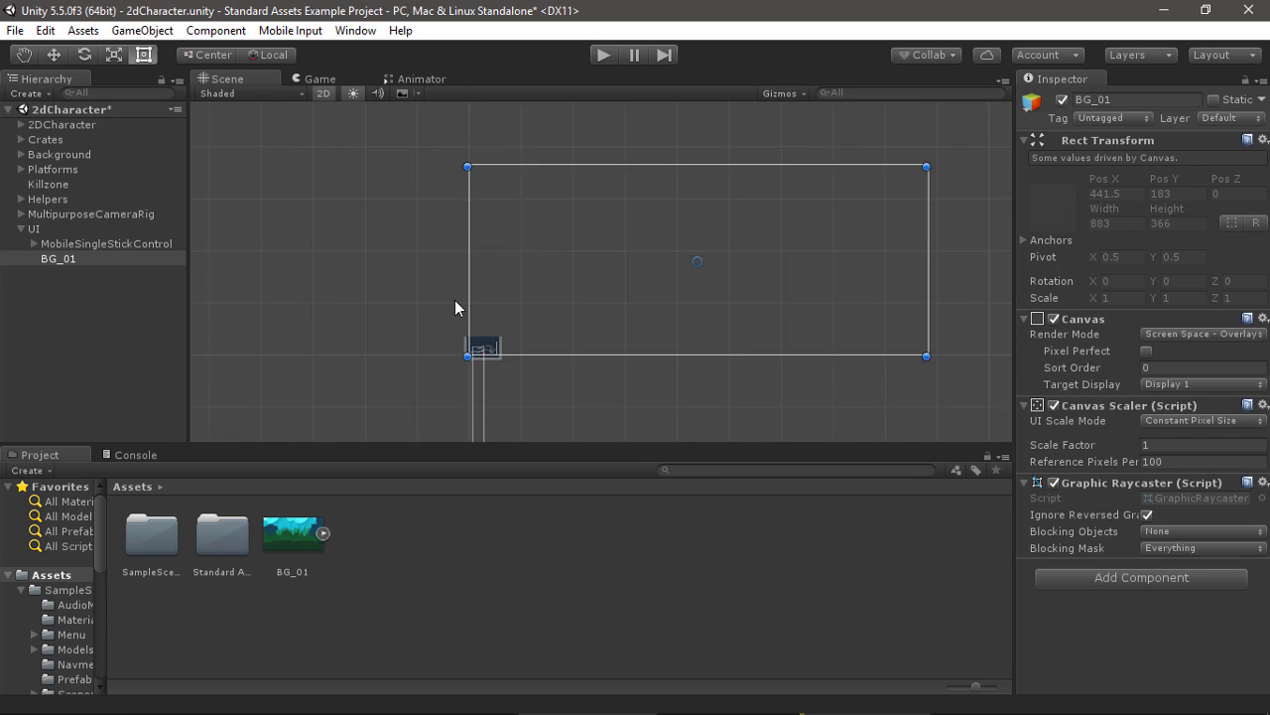
pyautogui.scroll(3, 460, 305)
pyautogui.moveTo(414, 354); pyautogui.dragTo(594, 249, button='middle')
pyautogui.scroll(2, 593, 248)
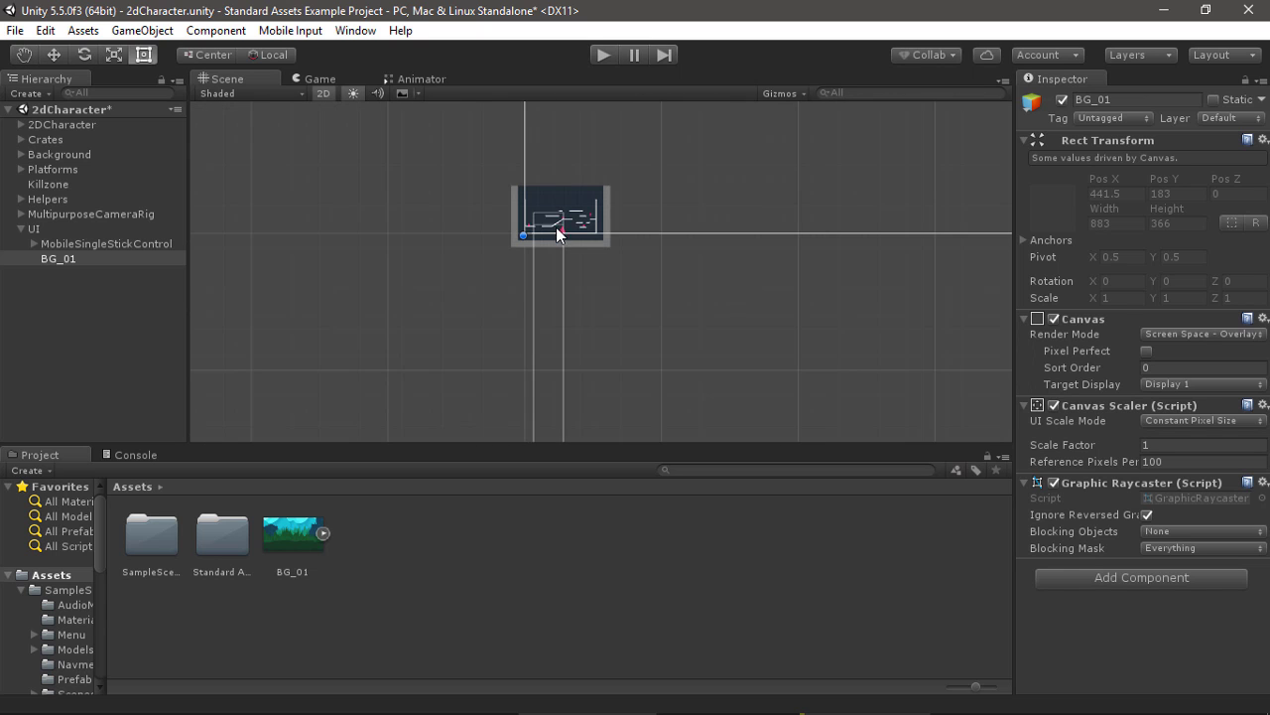
pyautogui.scroll(2, 556, 218)
pyautogui.scroll(2, 496, 168)
pyautogui.moveTo(496, 168); pyautogui.dragTo(502, 377, button='middle')
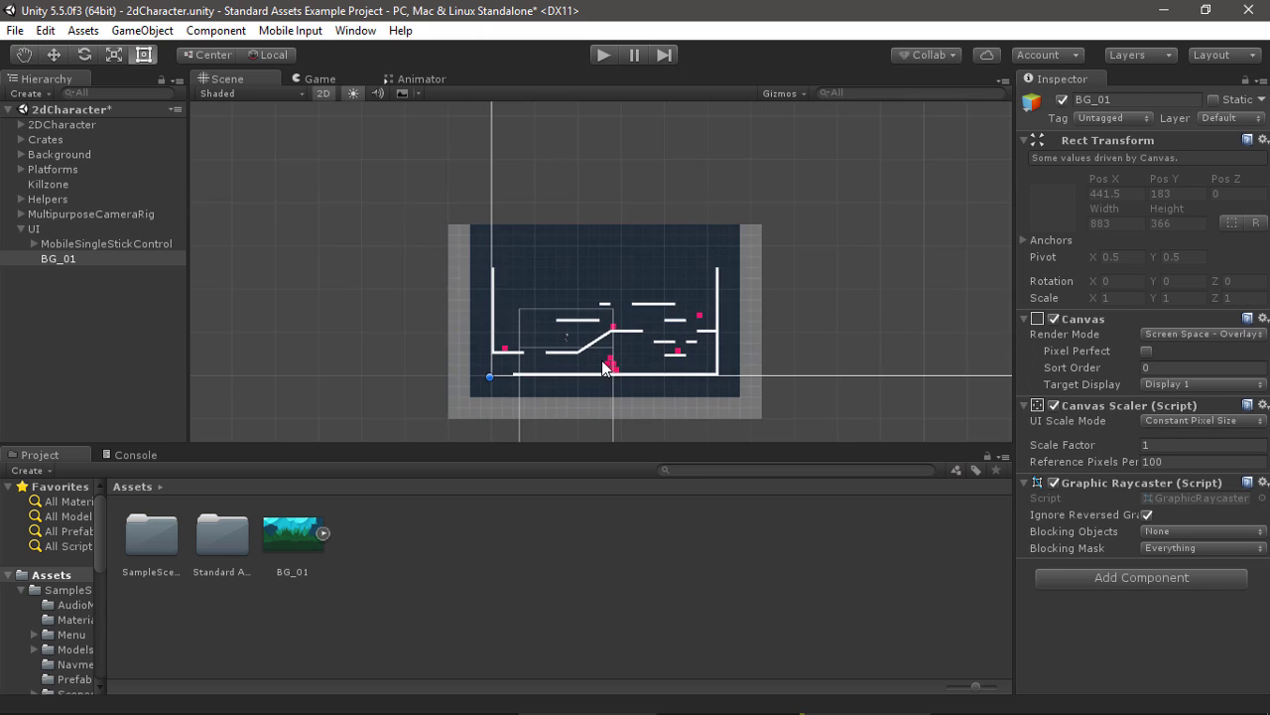
pyautogui.scroll(2, 519, 298)
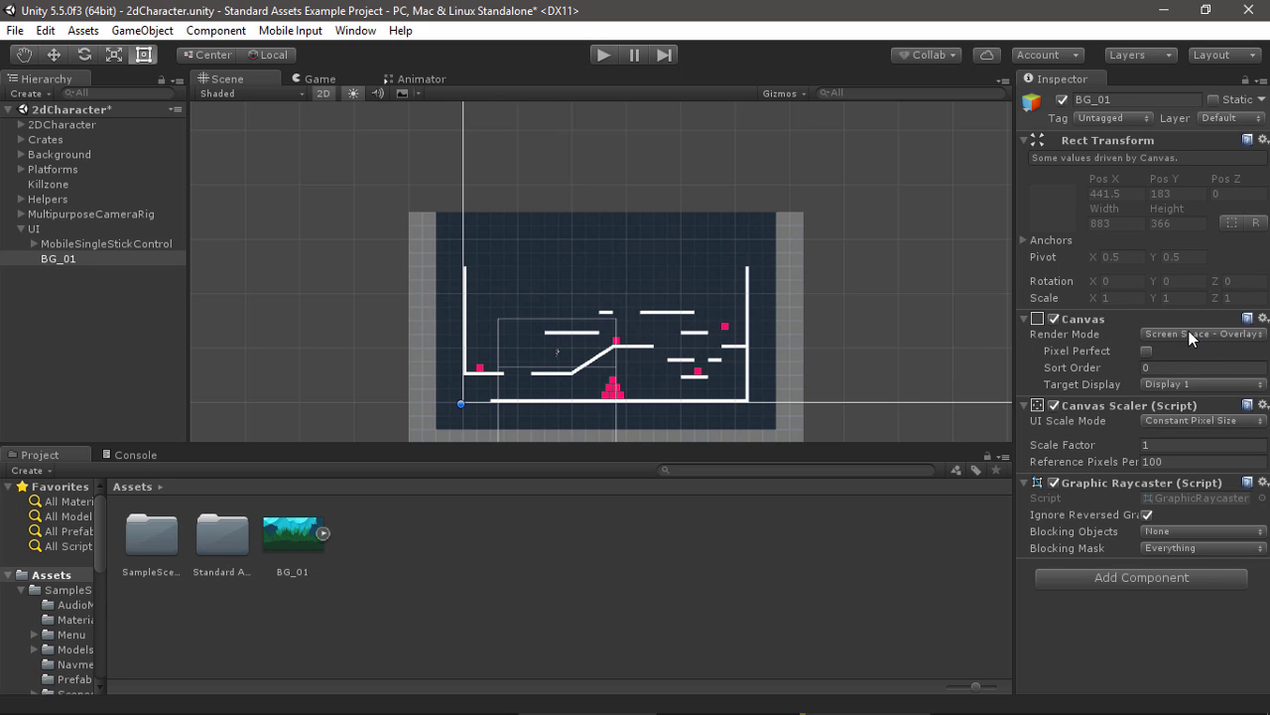
# - Set the canvas Render Mode to Screen Space - Camera with Main Camera as Render Camera
pyautogui.click(1191, 339)
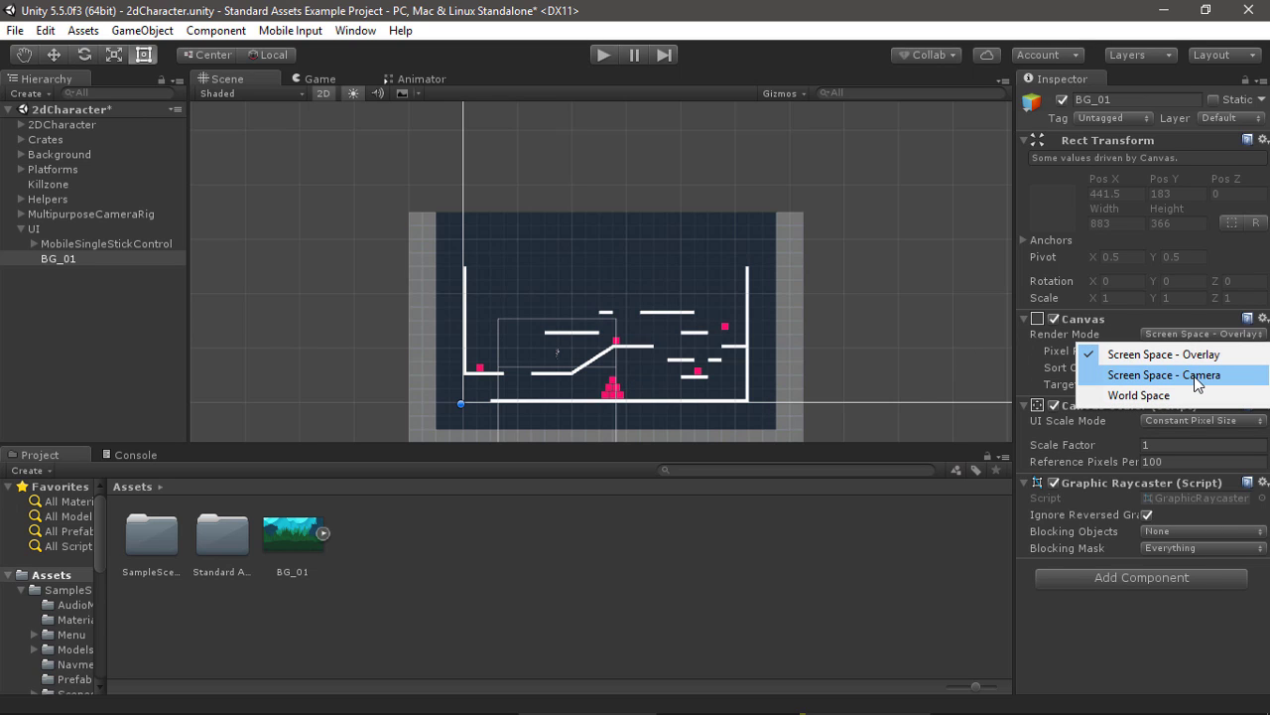
pyautogui.click(1196, 377)
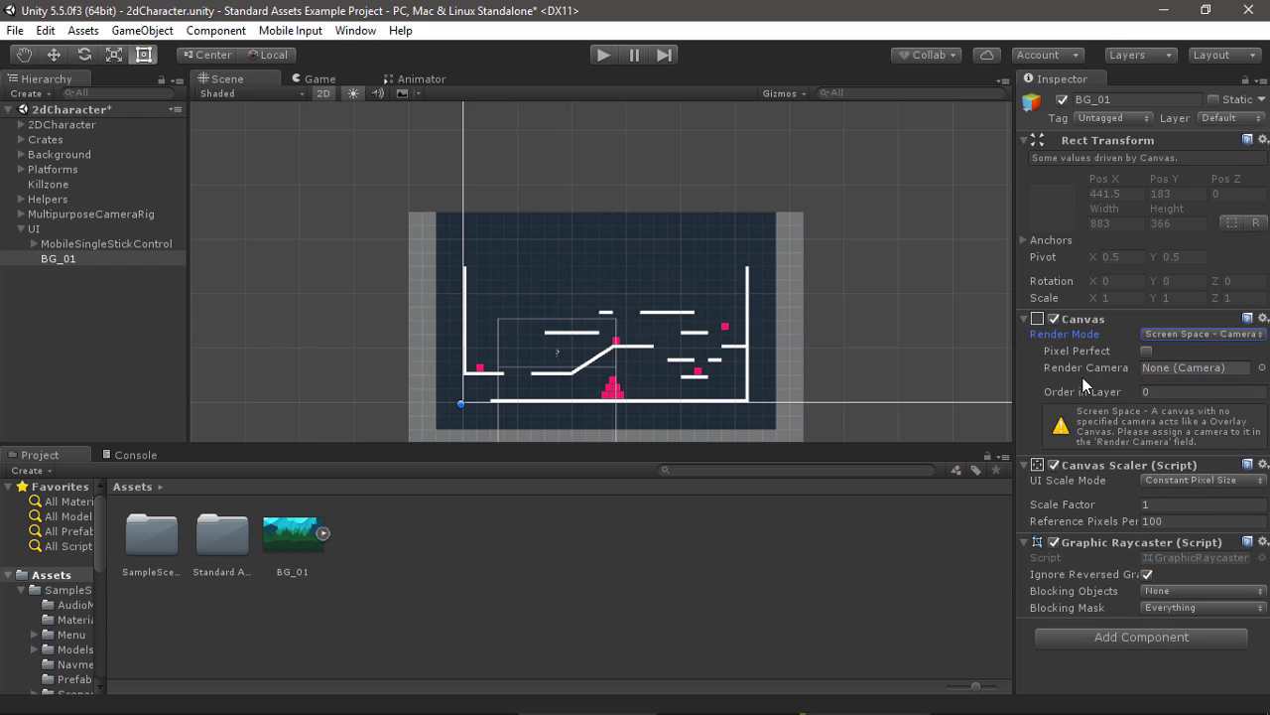
pyautogui.click(1262, 367)
pyautogui.click(108, 93)
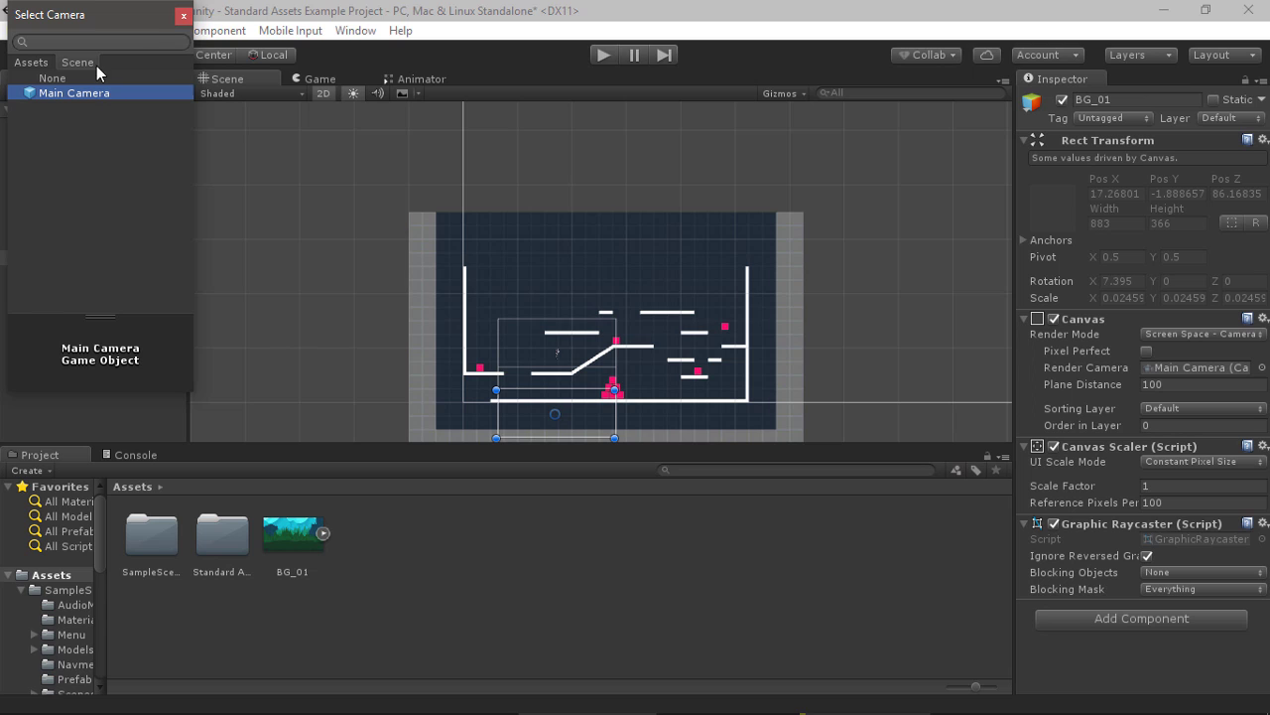
pyautogui.click(184, 16)
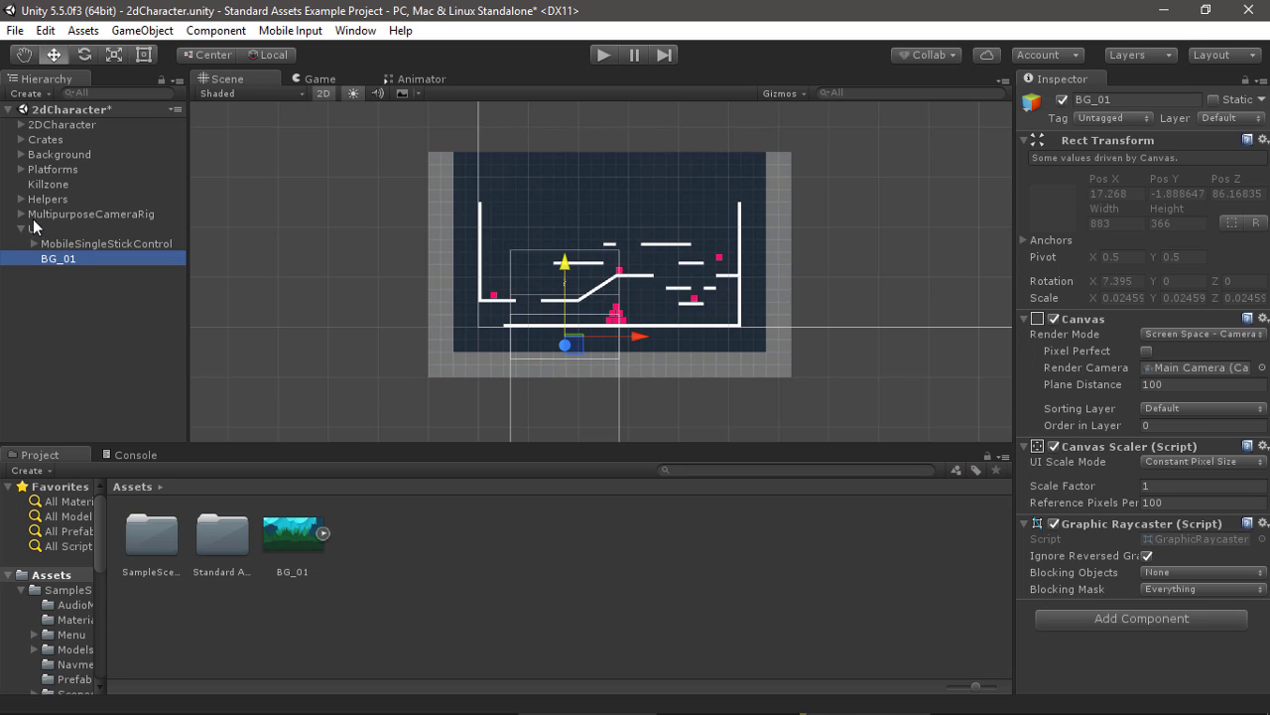
# - Move the canvas out of UI to the Hierarchy root and reset its position
pyautogui.moveTo(60, 258); pyautogui.dragTo(67, 231)
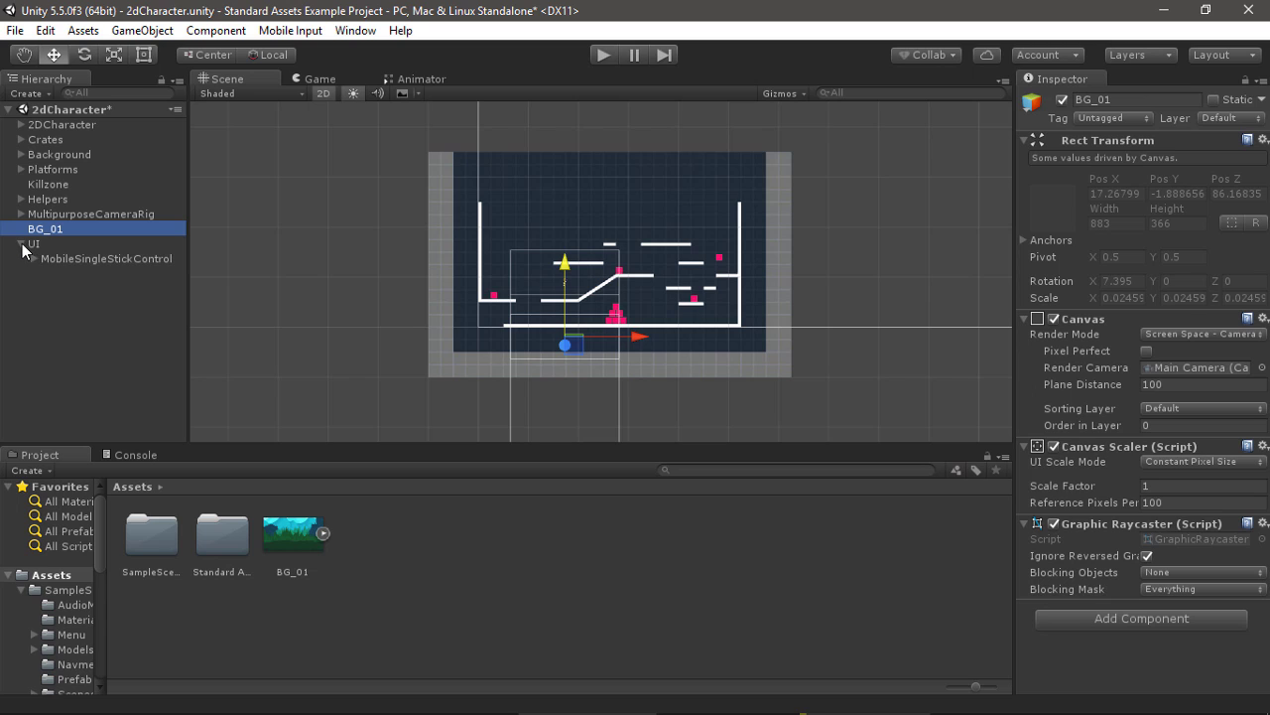
pyautogui.click(21, 243)
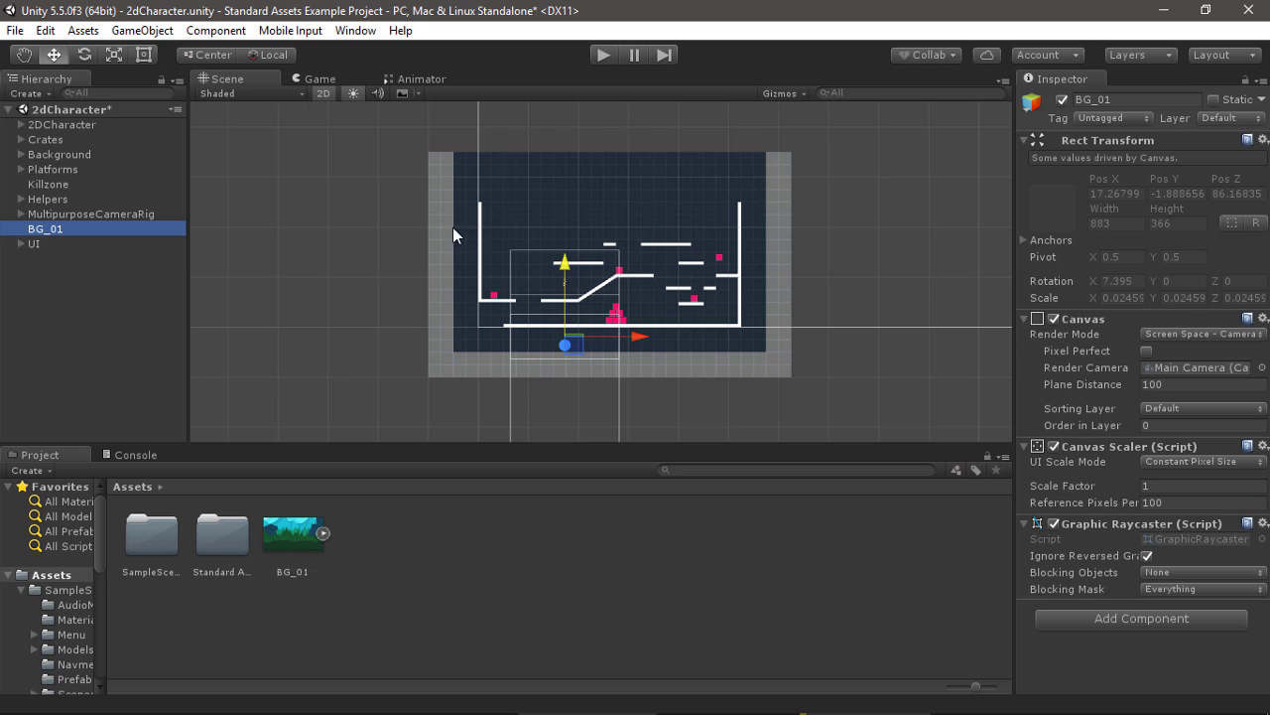
pyautogui.rightClick(1176, 151)
pyautogui.click(1170, 306)
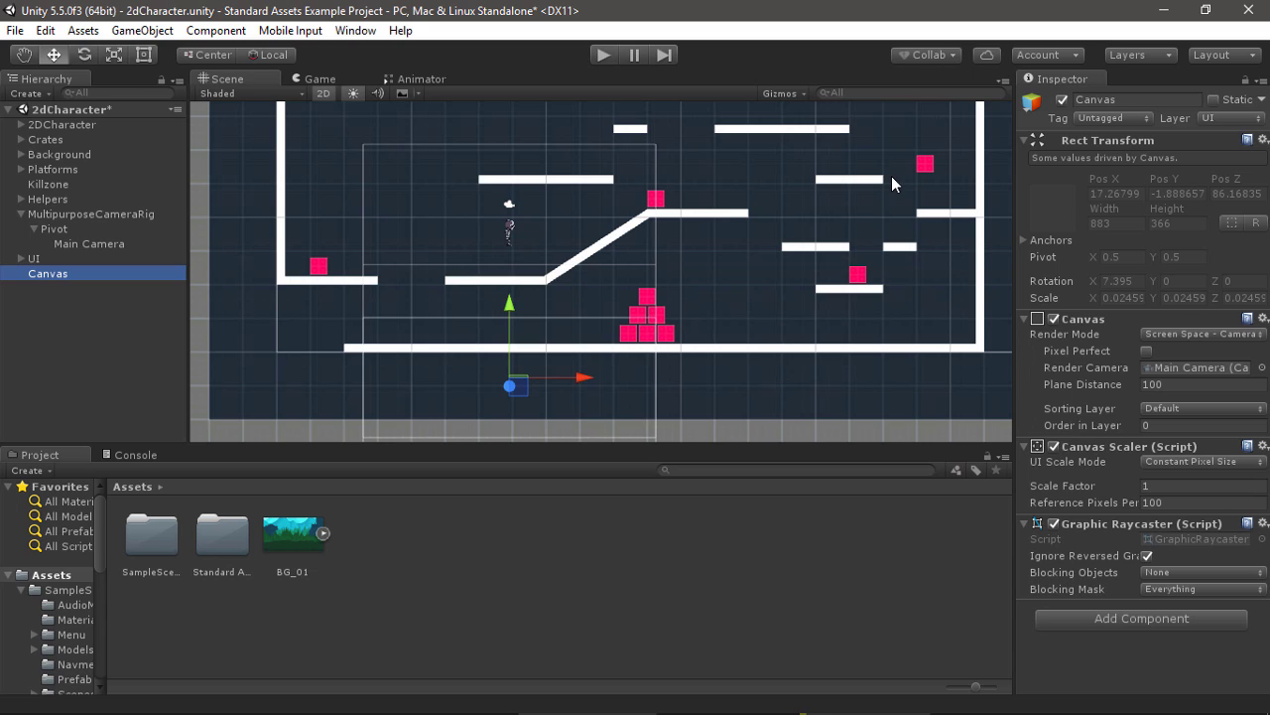
# - Add a UI Image inside the Canvas and rename the Canvas to BG
pyautogui.rightClick(52, 278)
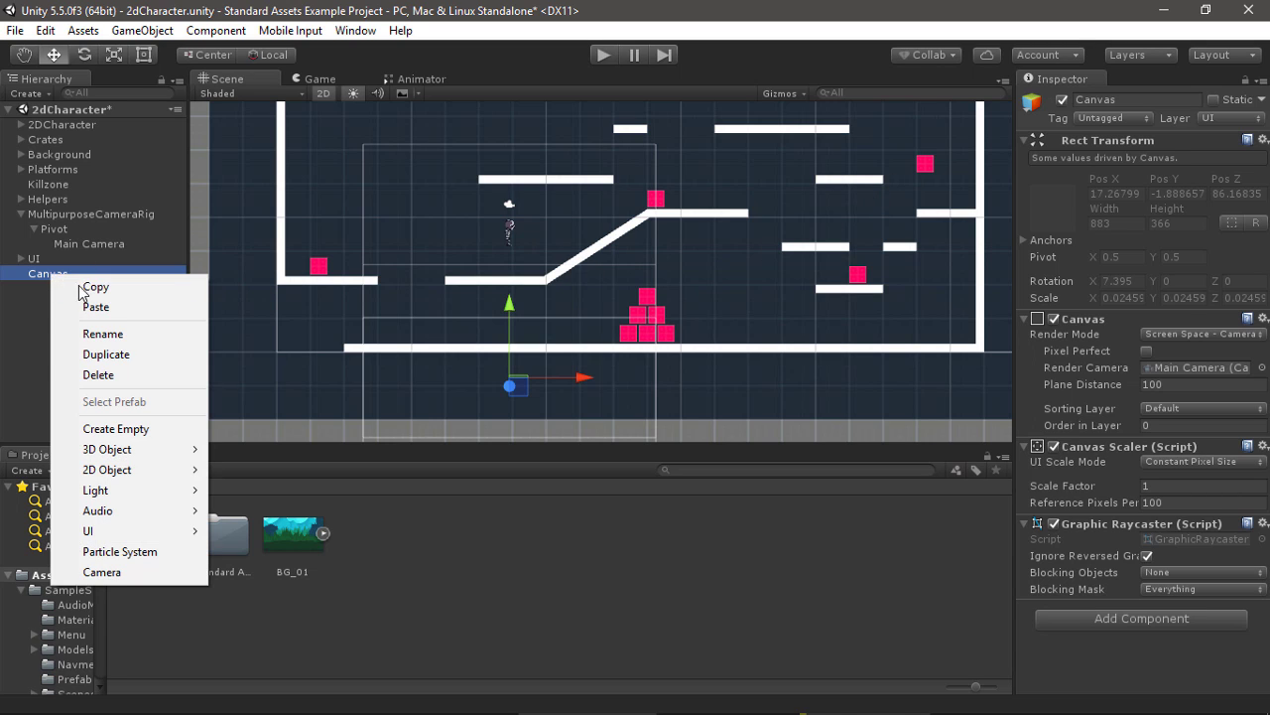
pyautogui.moveTo(146, 480)
pyautogui.moveTo(171, 532)
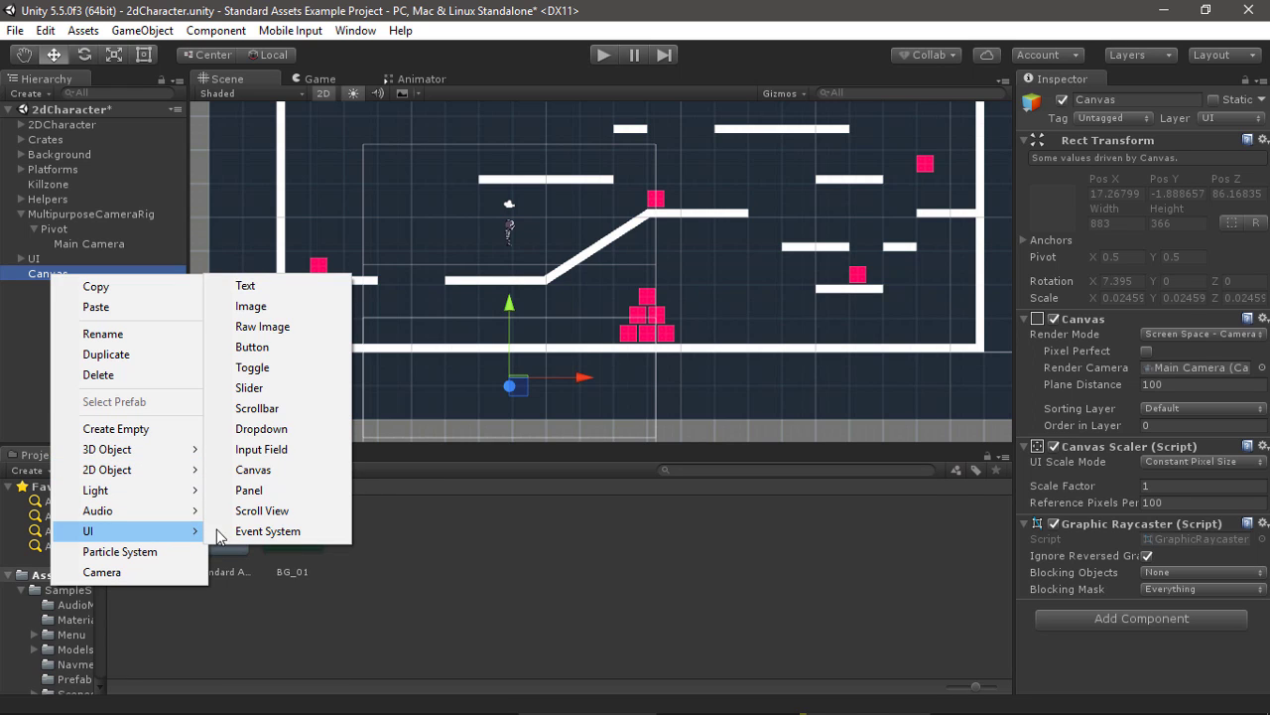
pyautogui.click(251, 307)
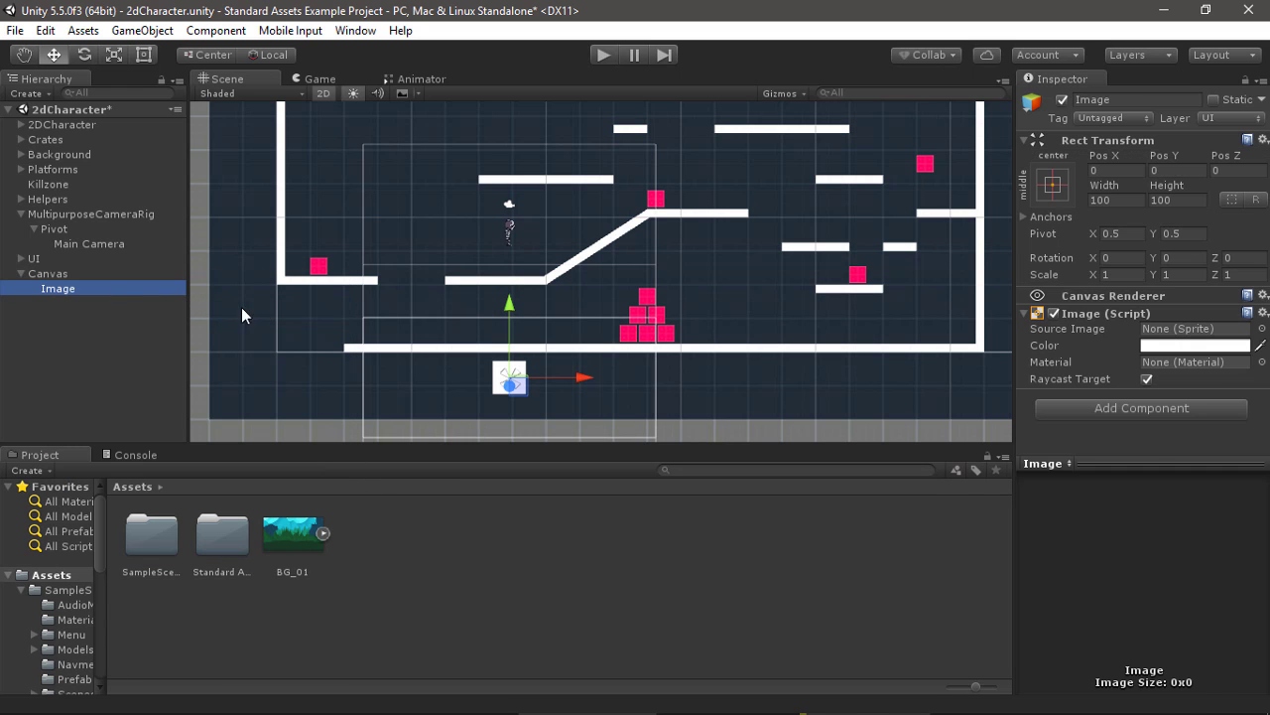
pyautogui.click(56, 276)
pyautogui.click(58, 278)
pyautogui.write('B')
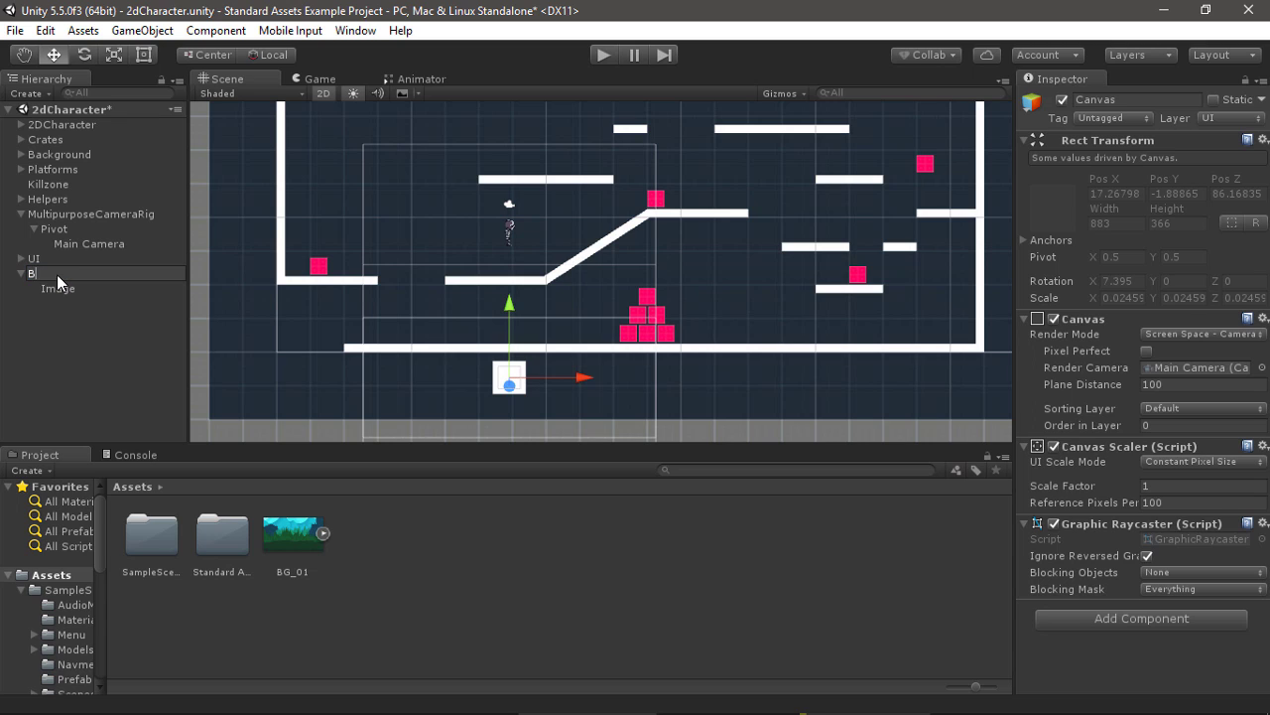
pyautogui.write('G')
pyautogui.press('Return')
# - Drop the BG_01 sprite into the Image's Source Image field and centre it in the Scene view
pyautogui.click(64, 289)
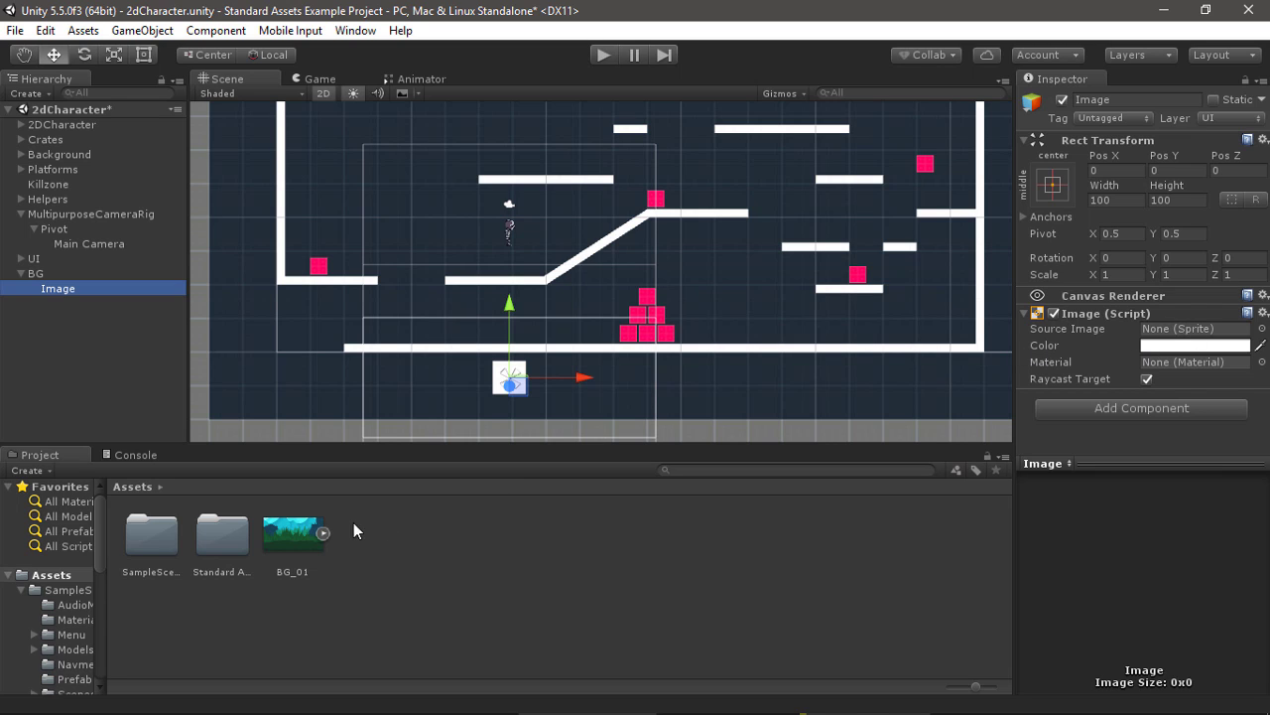
pyautogui.moveTo(295, 538); pyautogui.dragTo(1174, 334)
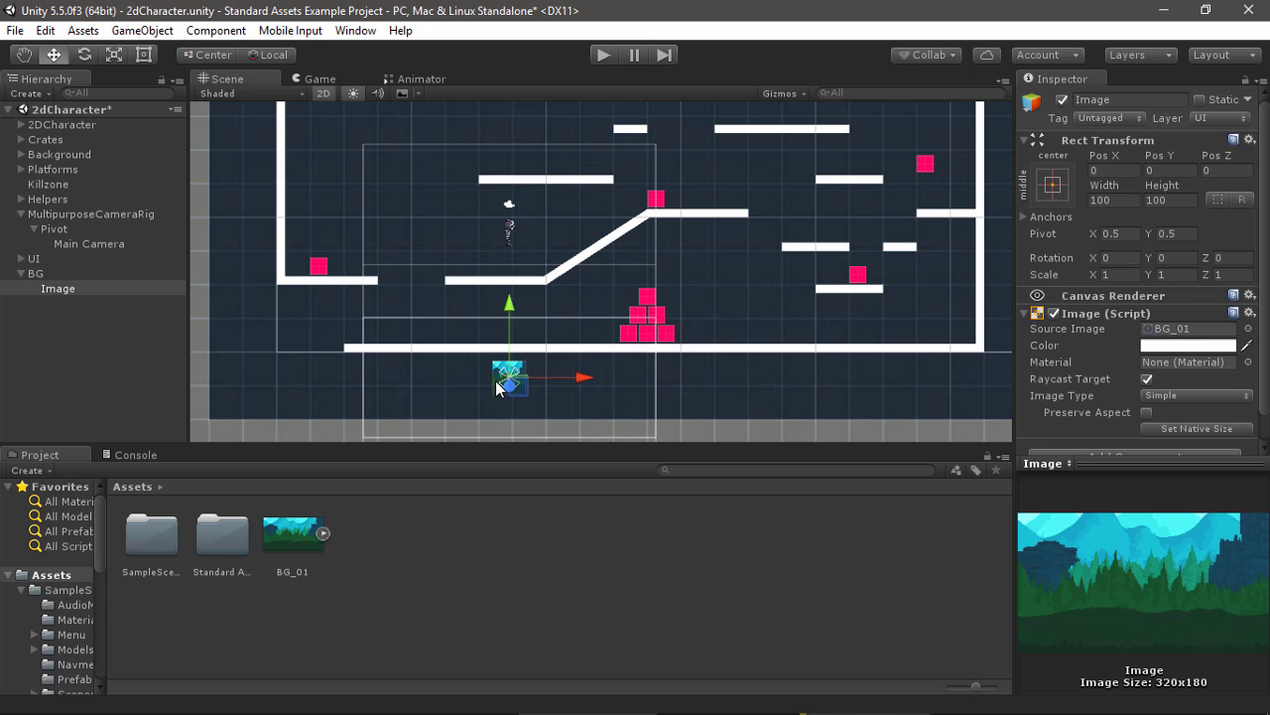
pyautogui.scroll(2, 501, 385)
pyautogui.scroll(2, 507, 387)
pyautogui.scroll(1, 509, 402)
pyautogui.scroll(2, 506, 392)
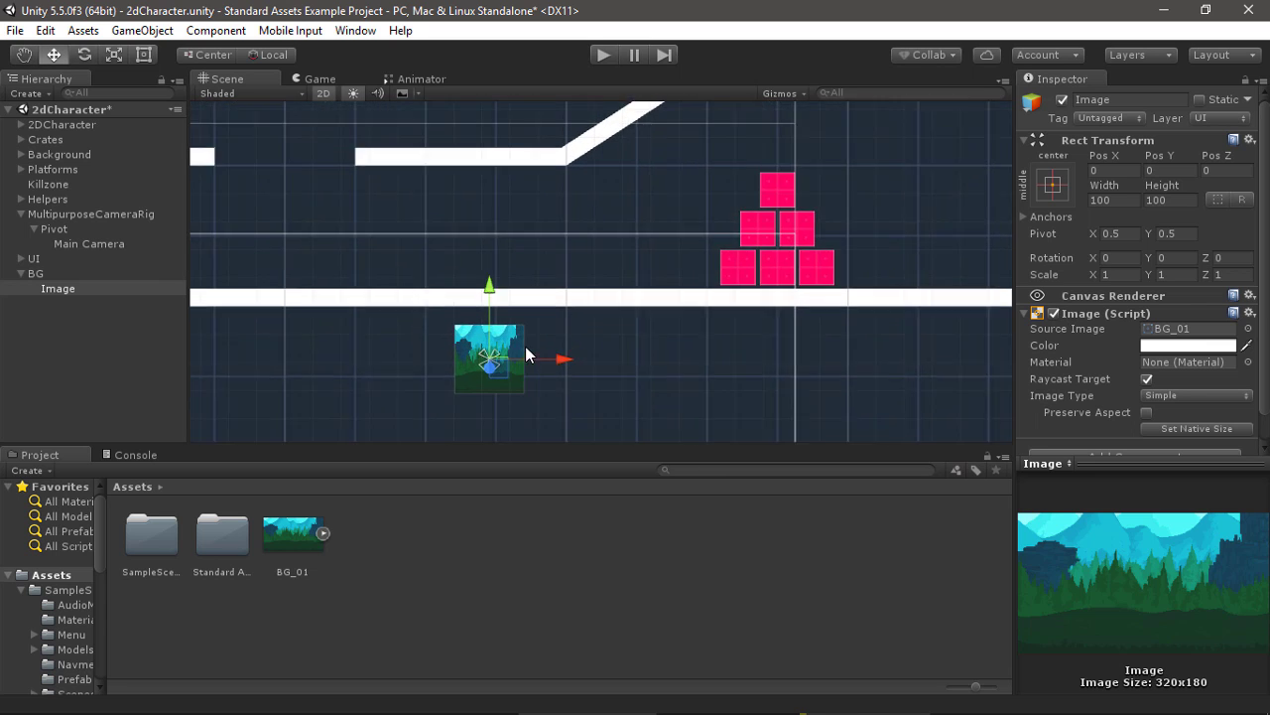
pyautogui.scroll(1, 502, 374)
pyautogui.moveTo(501, 373); pyautogui.dragTo(608, 361, button='middle')
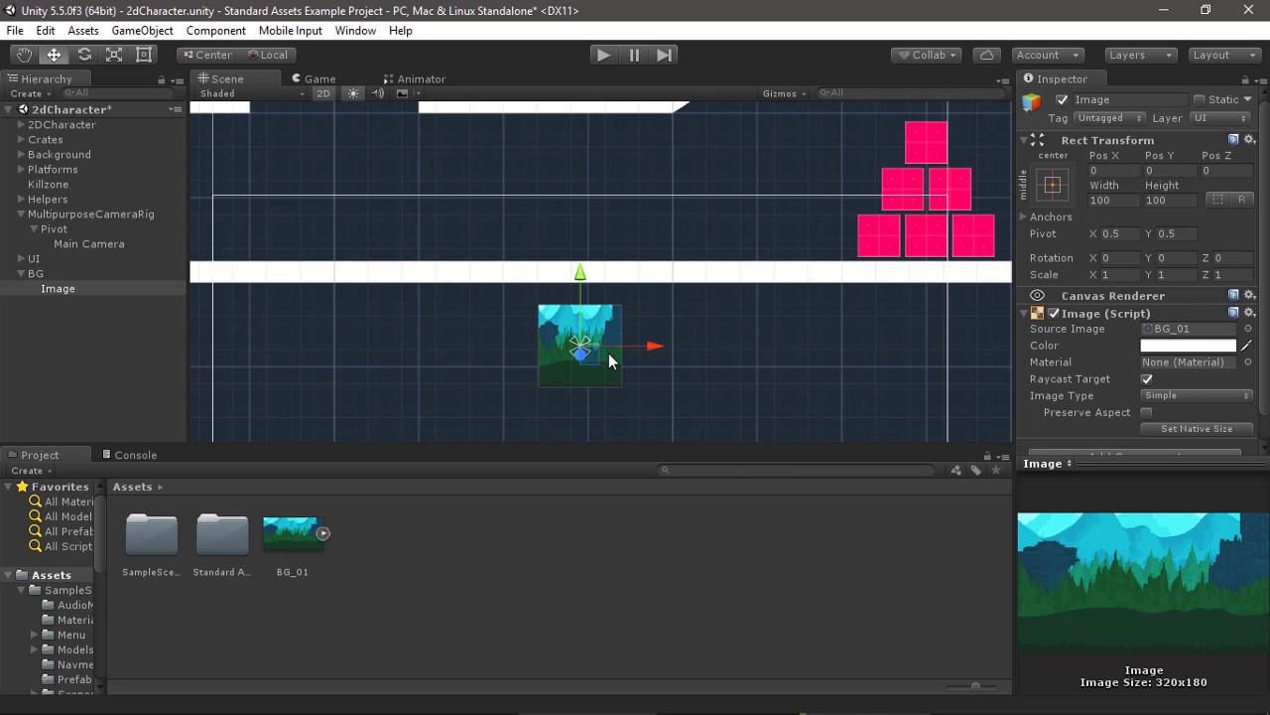
pyautogui.scroll(-3, 645, 348)
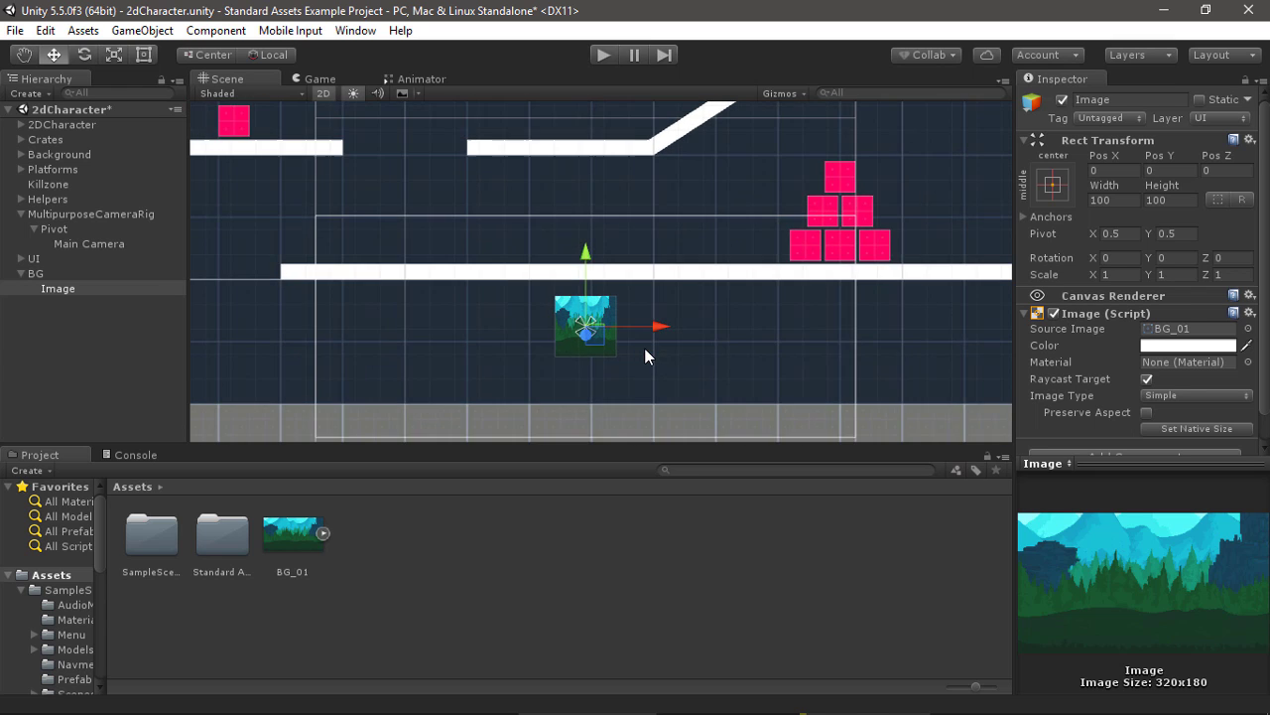
pyautogui.scroll(-1, 678, 318)
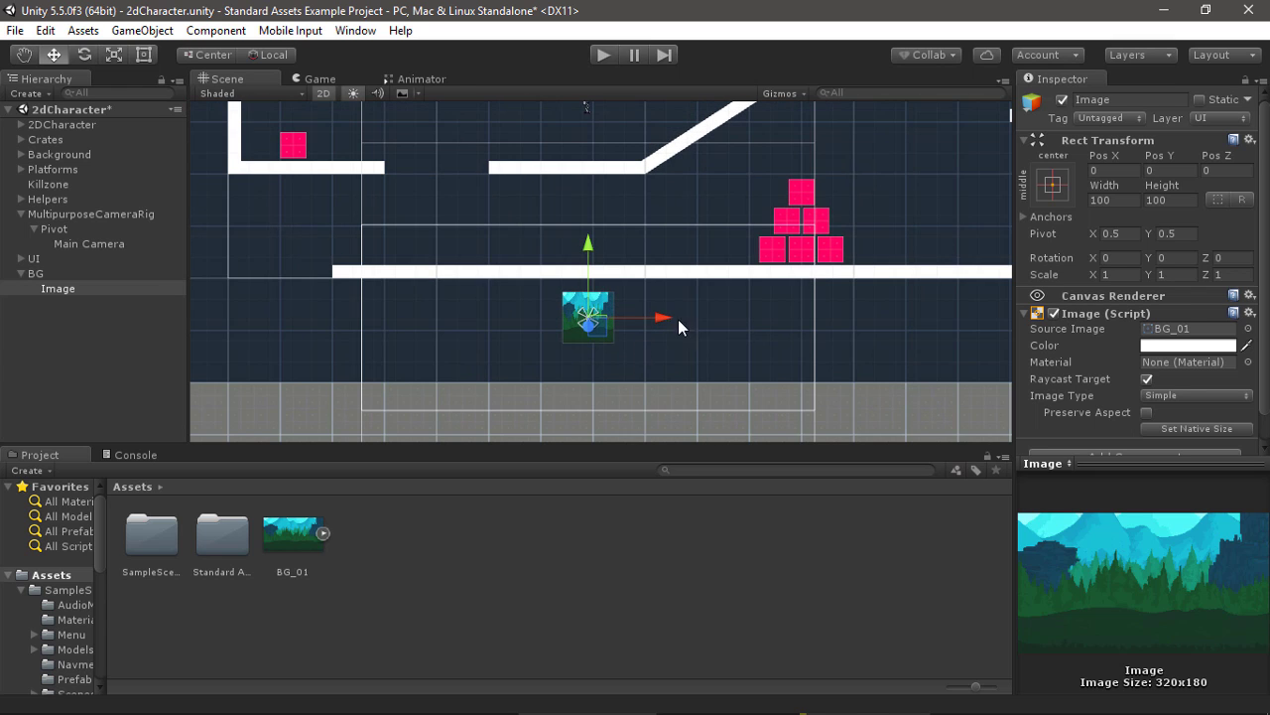
# - Apply the stretch-stretch anchor preset to the Image and set Pos Z, Right and Bottom to 0
pyautogui.click(1052, 184)
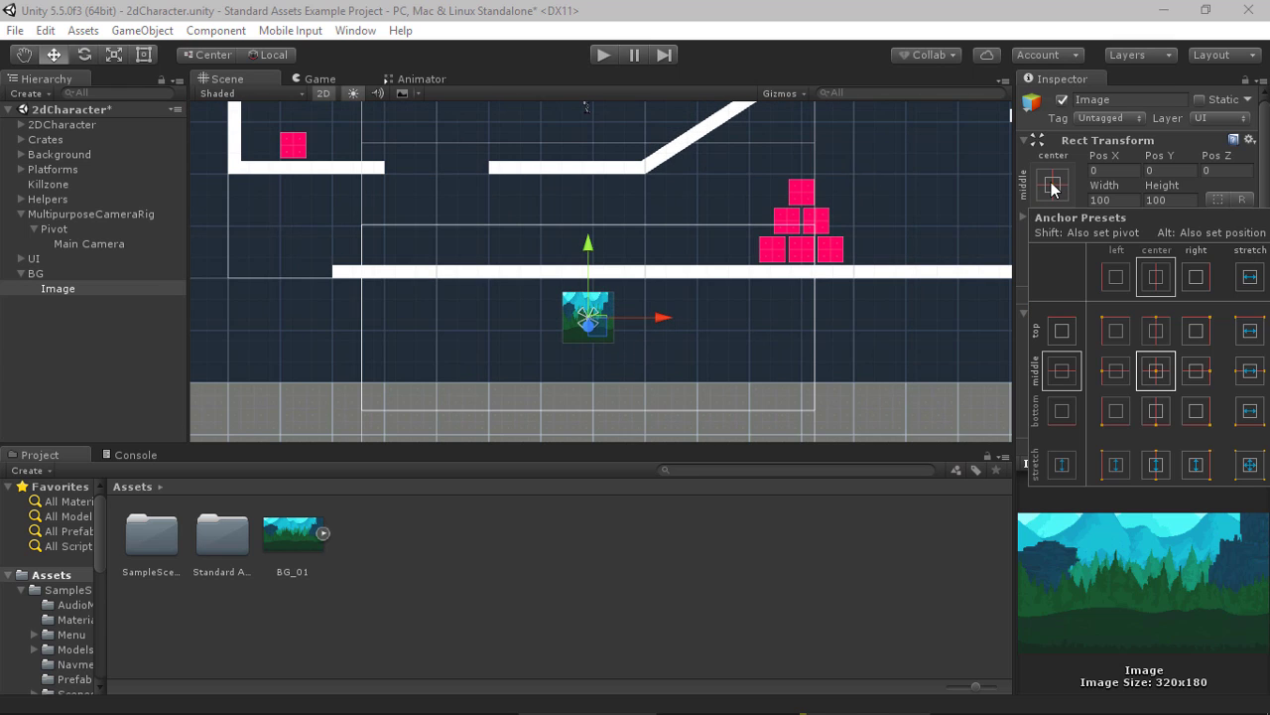
pyautogui.click(1249, 465)
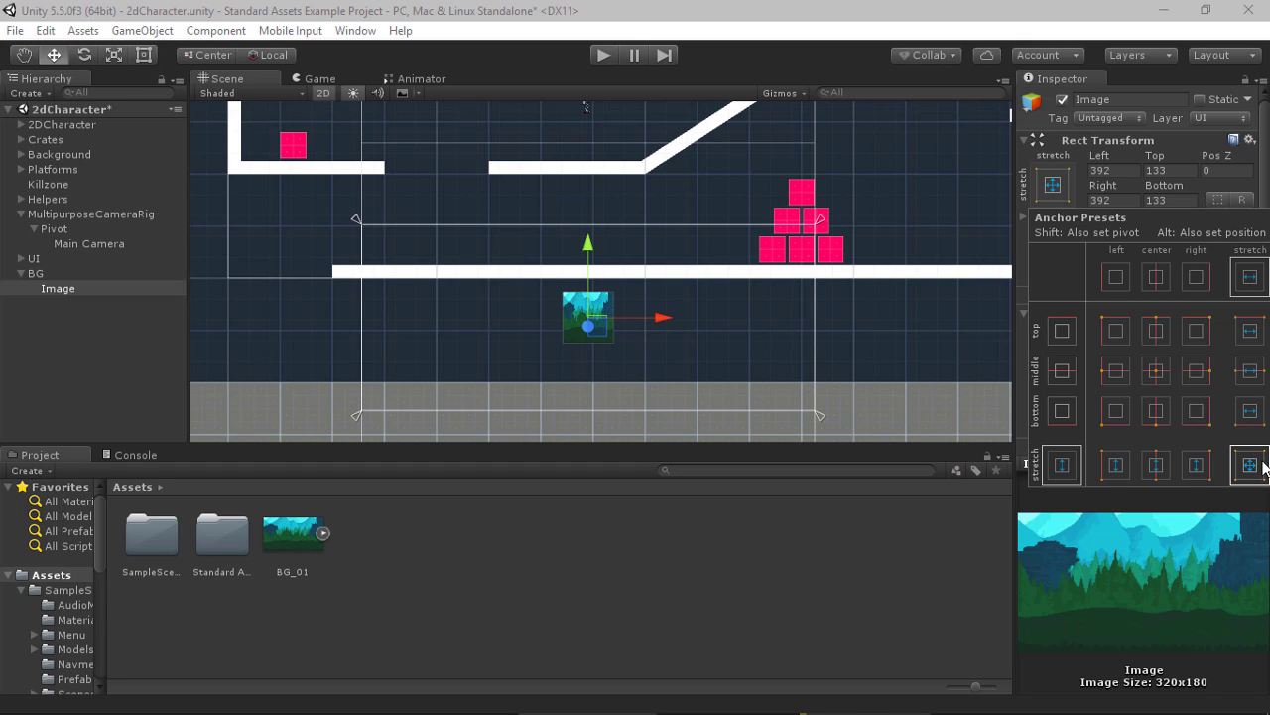
pyautogui.click(925, 549)
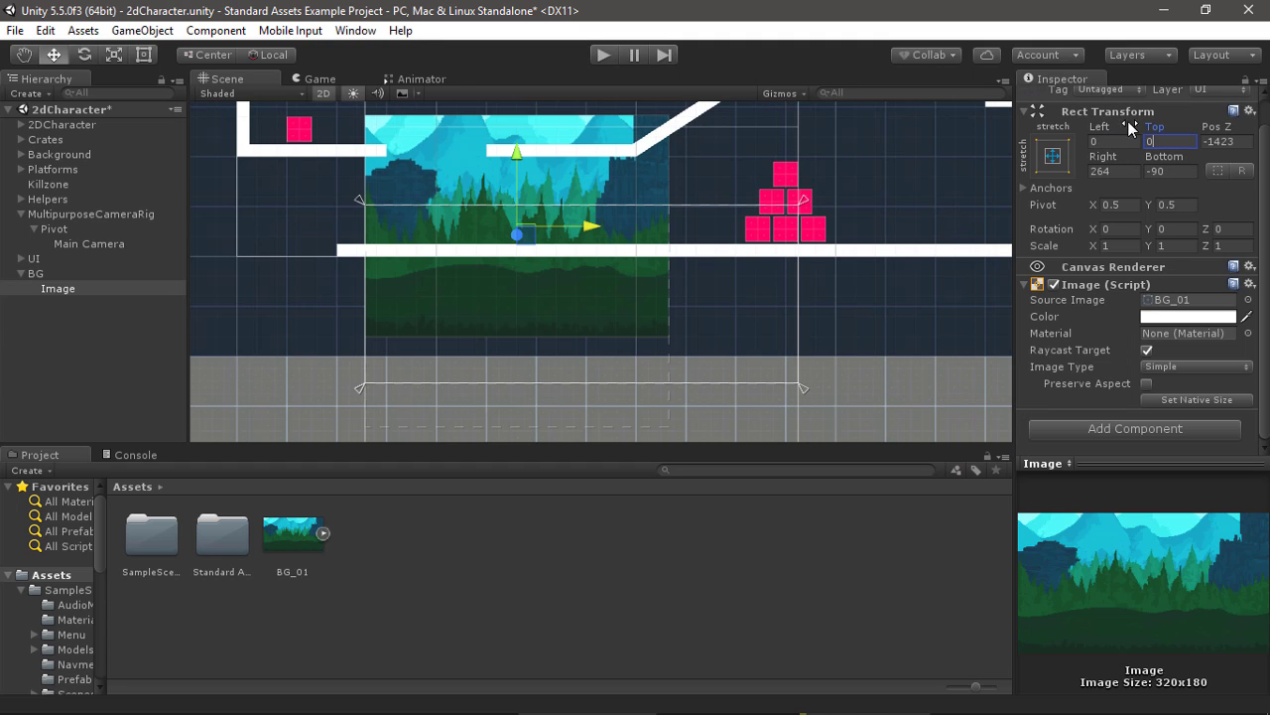
pyautogui.click(1246, 141)
pyautogui.write('0')
pyautogui.click(1106, 171)
pyautogui.write('0')
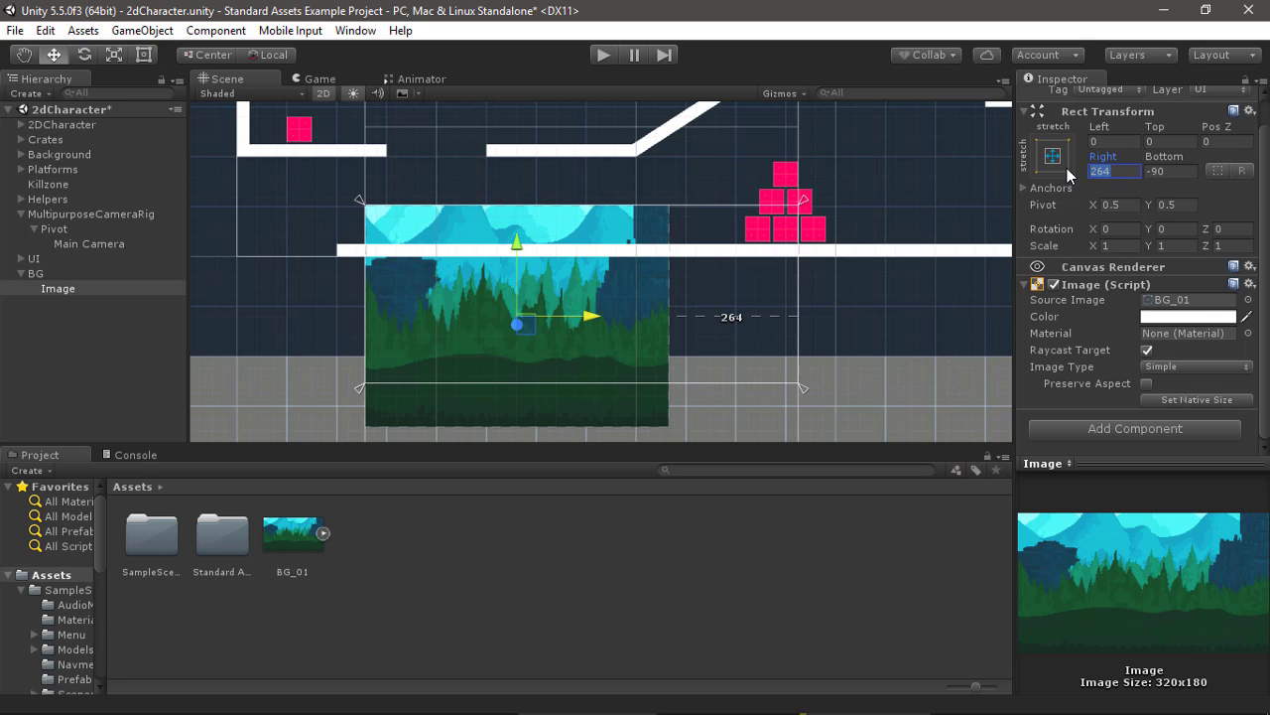
pyautogui.click(1151, 170)
pyautogui.write('0')
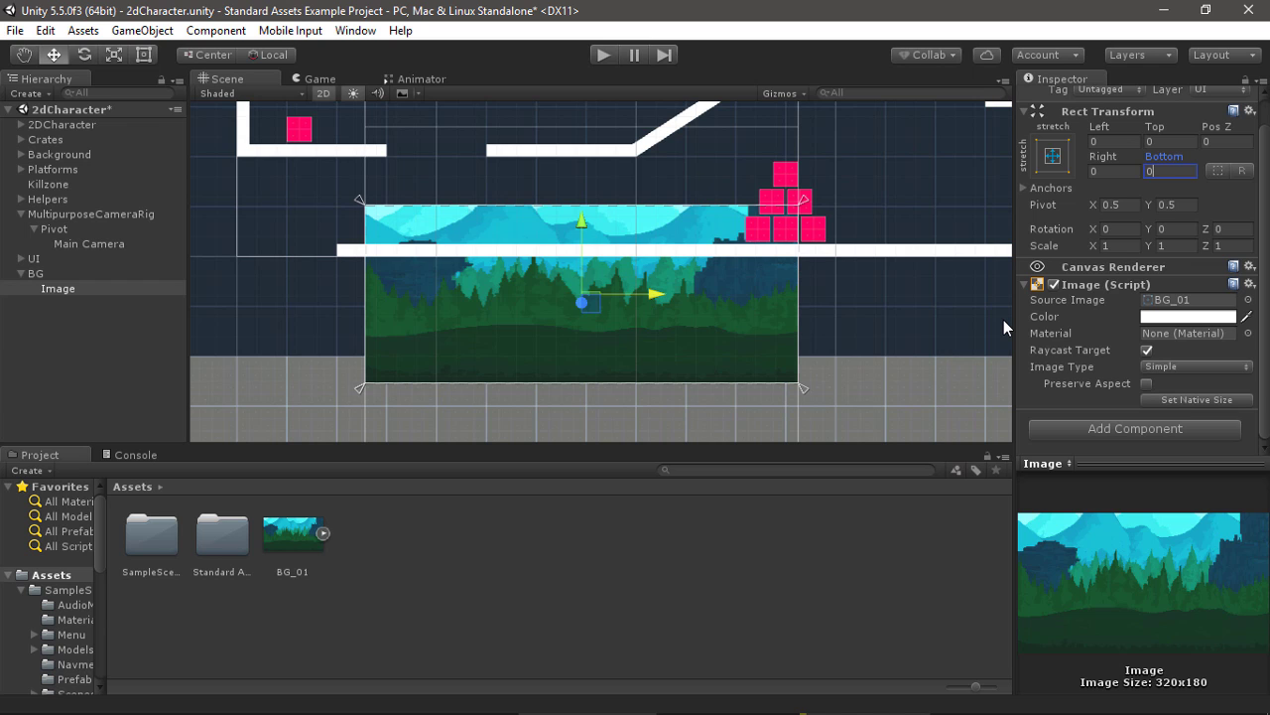
pyautogui.scroll(2, 845, 334)
pyautogui.scroll(2, 844, 353)
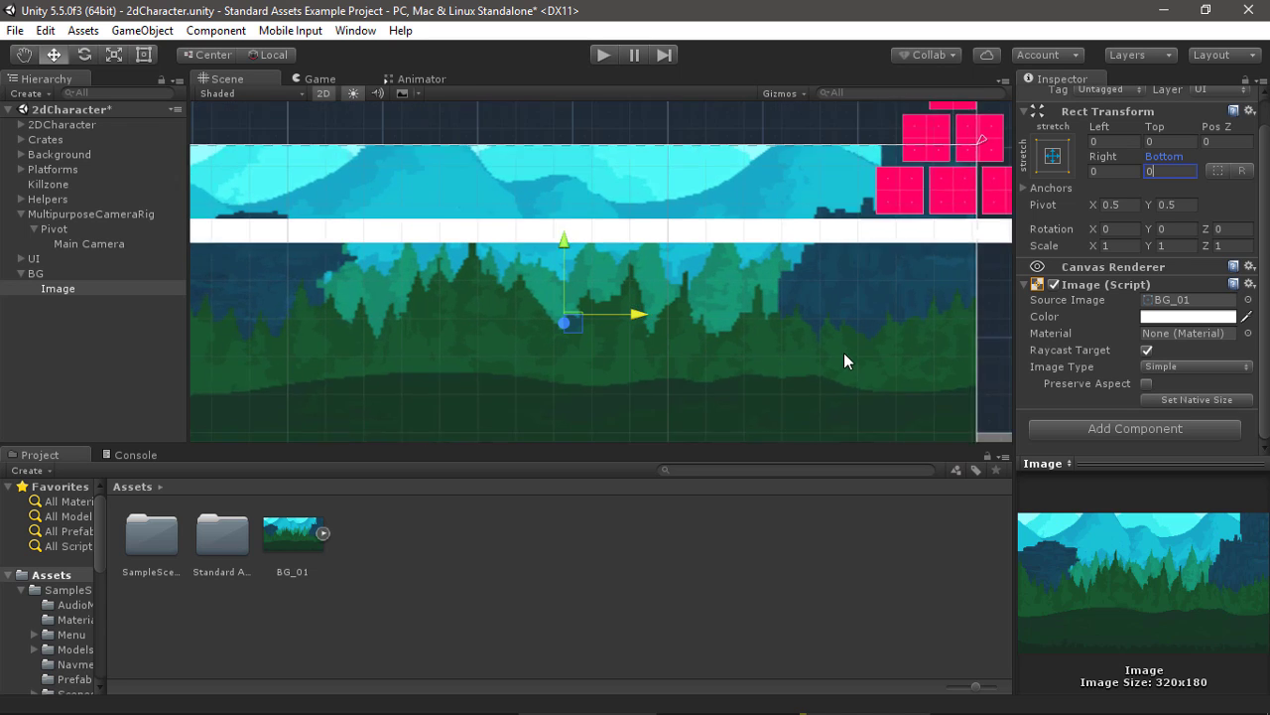
pyautogui.scroll(2, 738, 349)
pyautogui.scroll(1, 713, 356)
pyautogui.scroll(1, 566, 335)
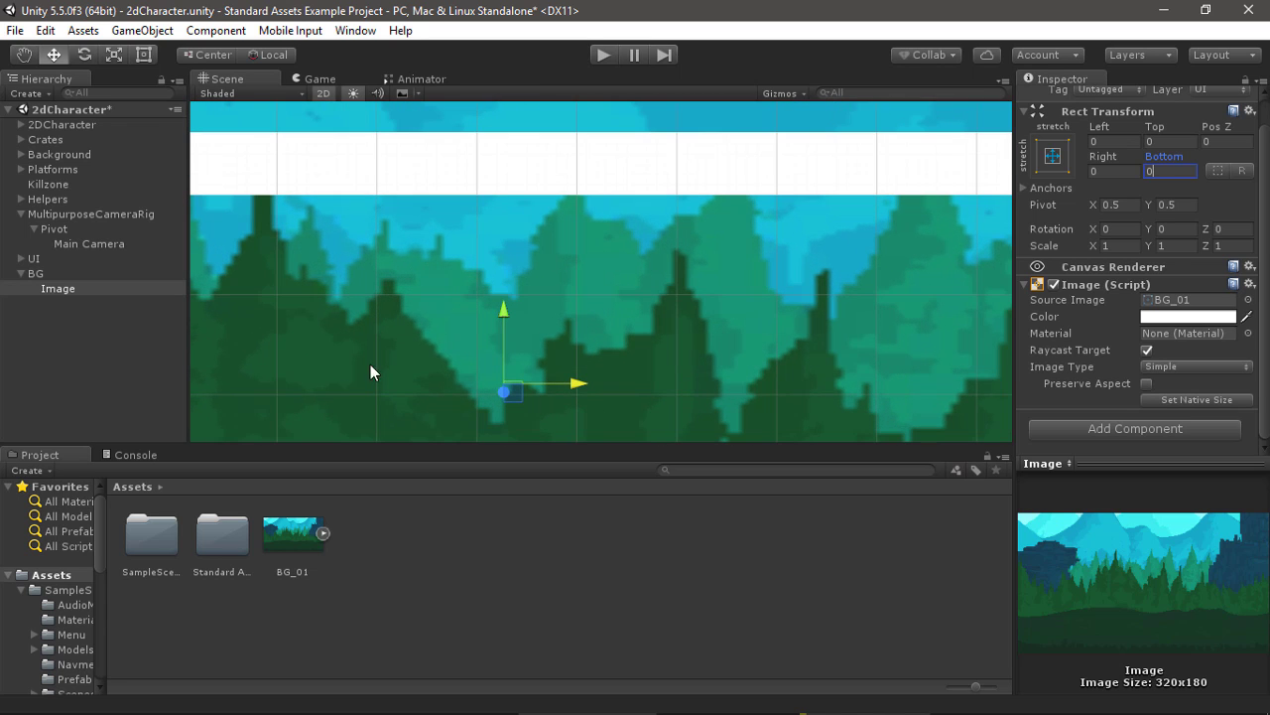
pyautogui.scroll(1, 504, 257)
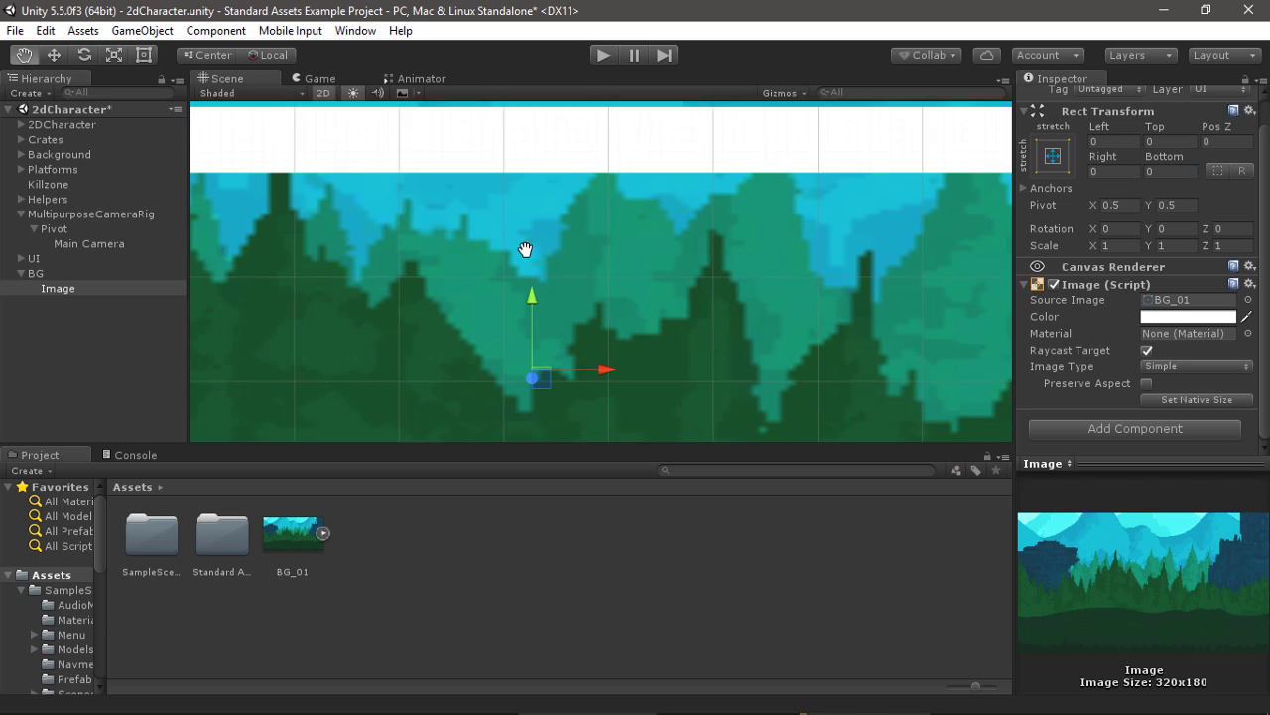
pyautogui.moveTo(328, 204); pyautogui.dragTo(600, 257, button='middle')
pyautogui.scroll(2, 458, 238)
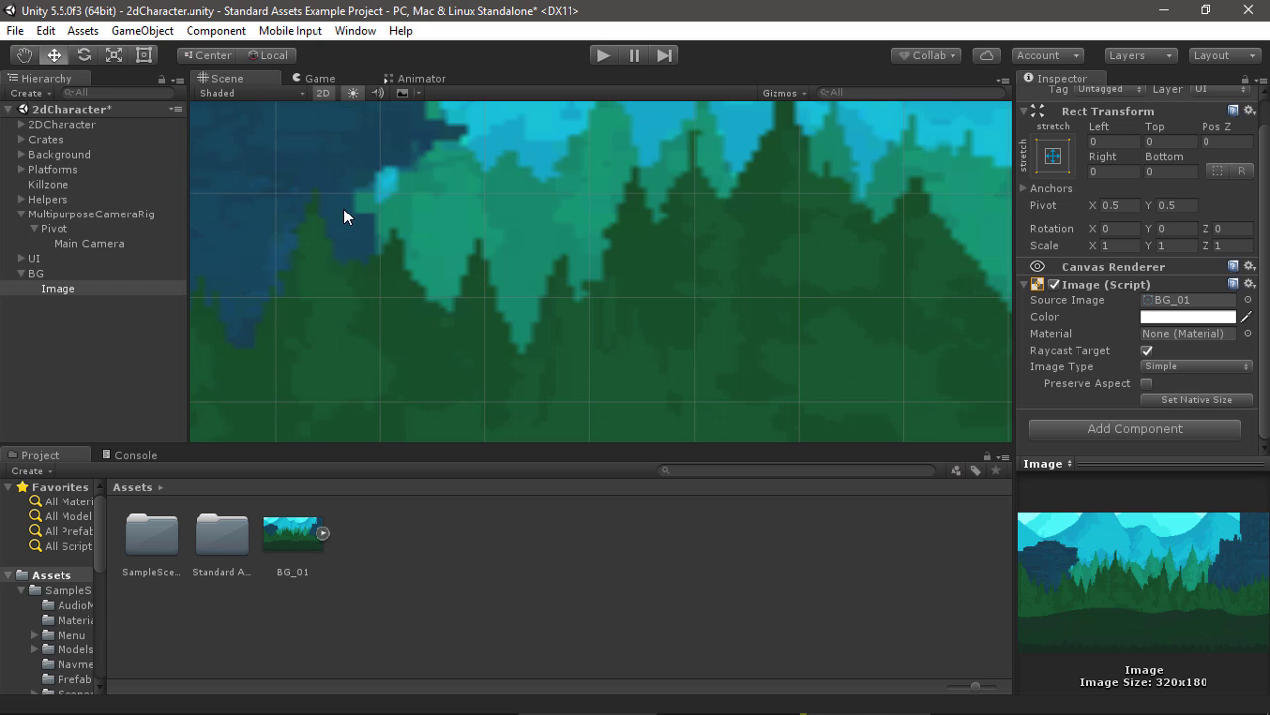
pyautogui.scroll(-2, 347, 184)
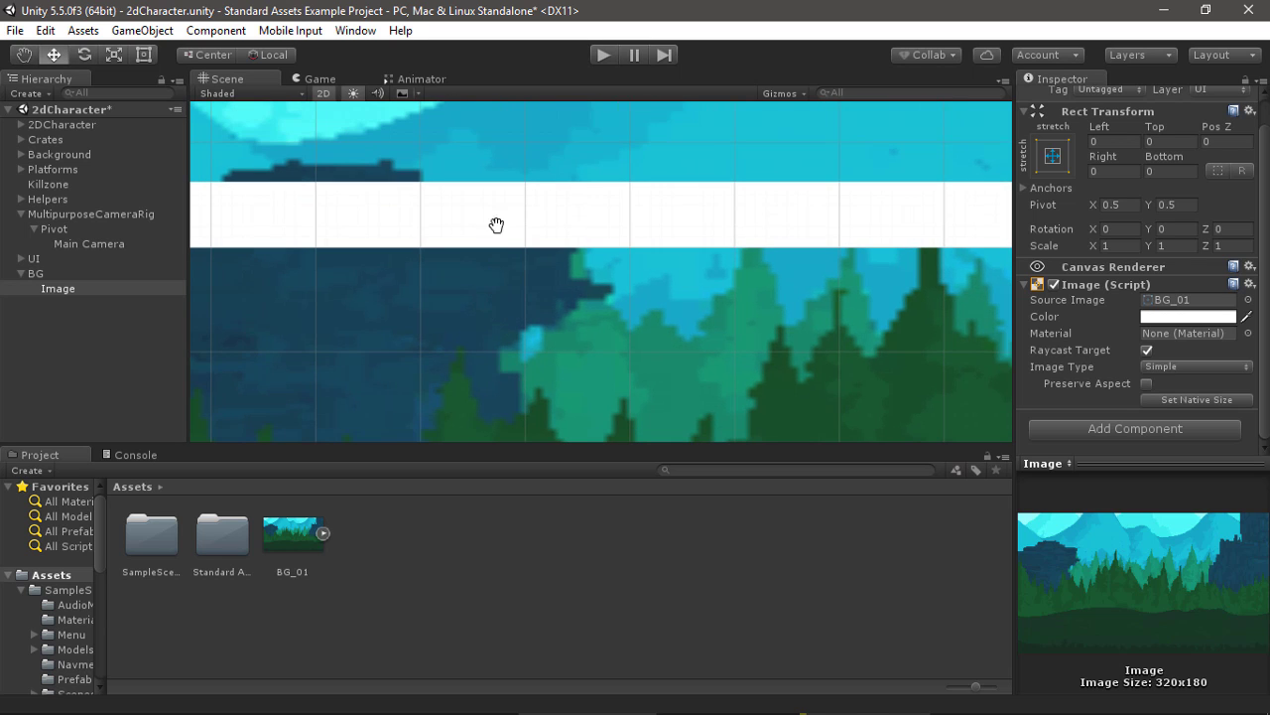
pyautogui.moveTo(497, 224); pyautogui.dragTo(560, 328, button='middle')
pyautogui.scroll(-2, 652, 342)
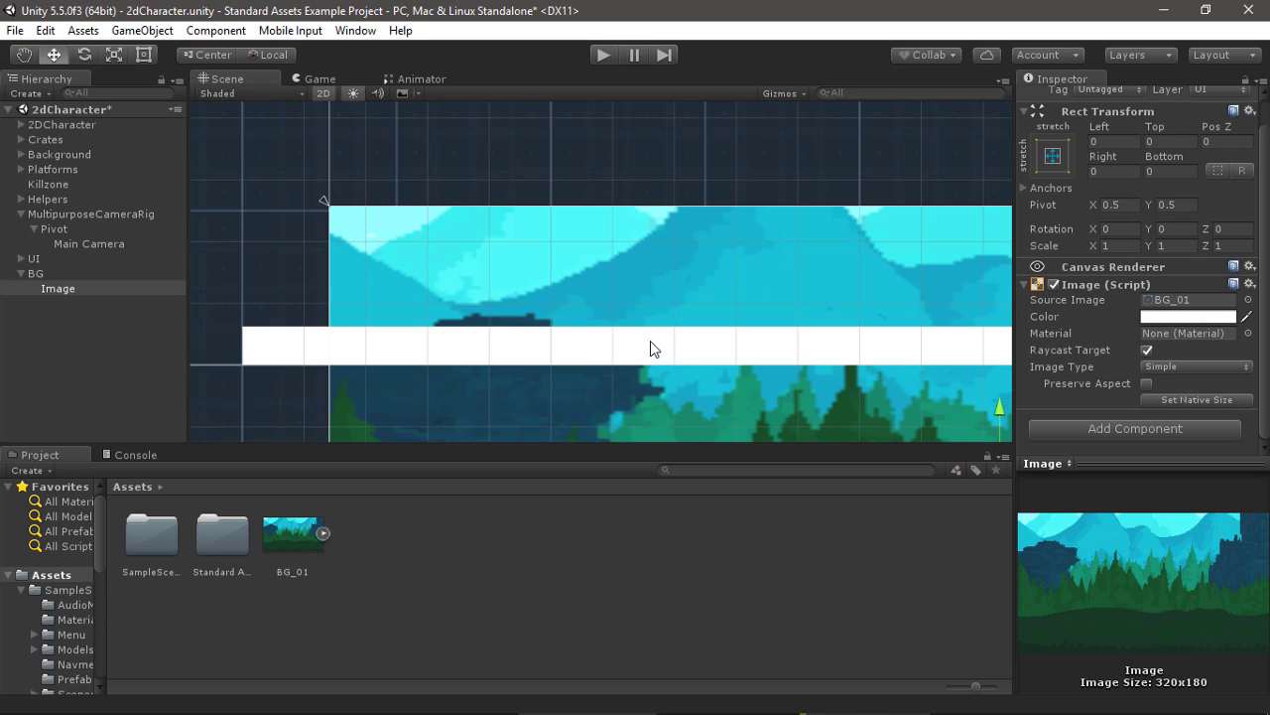
pyautogui.scroll(-2, 618, 311)
pyautogui.scroll(-2, 564, 259)
pyautogui.scroll(-1, 565, 276)
pyautogui.scroll(-1, 600, 278)
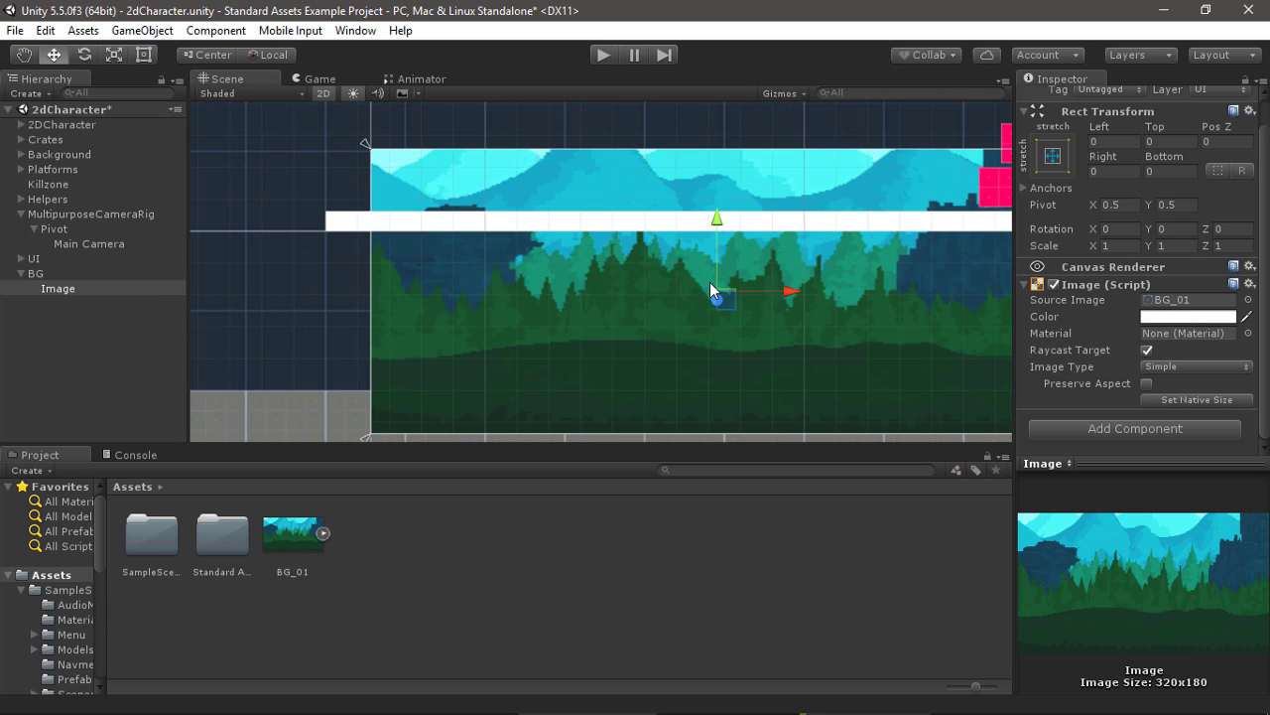
# - Switch the BG_01 texture's Filter Mode to Point in its import settings
pyautogui.click(307, 536)
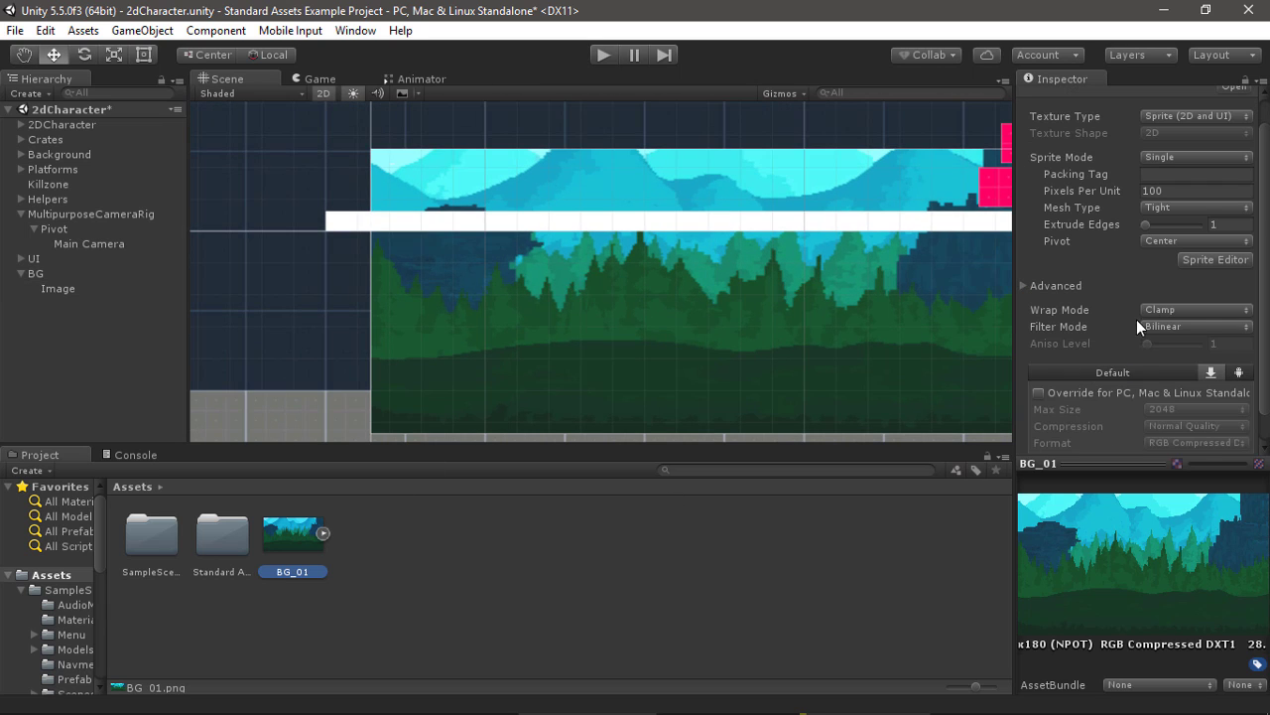
pyautogui.click(1204, 315)
pyautogui.click(1176, 327)
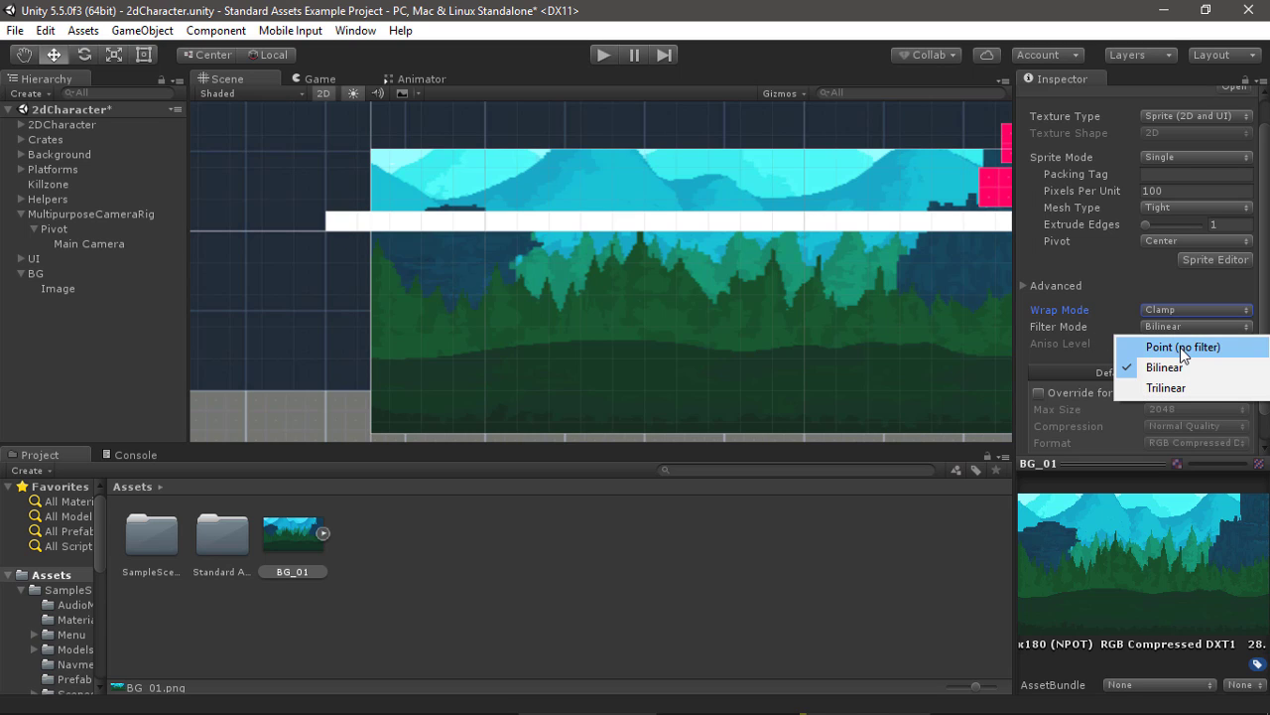
pyautogui.click(1181, 350)
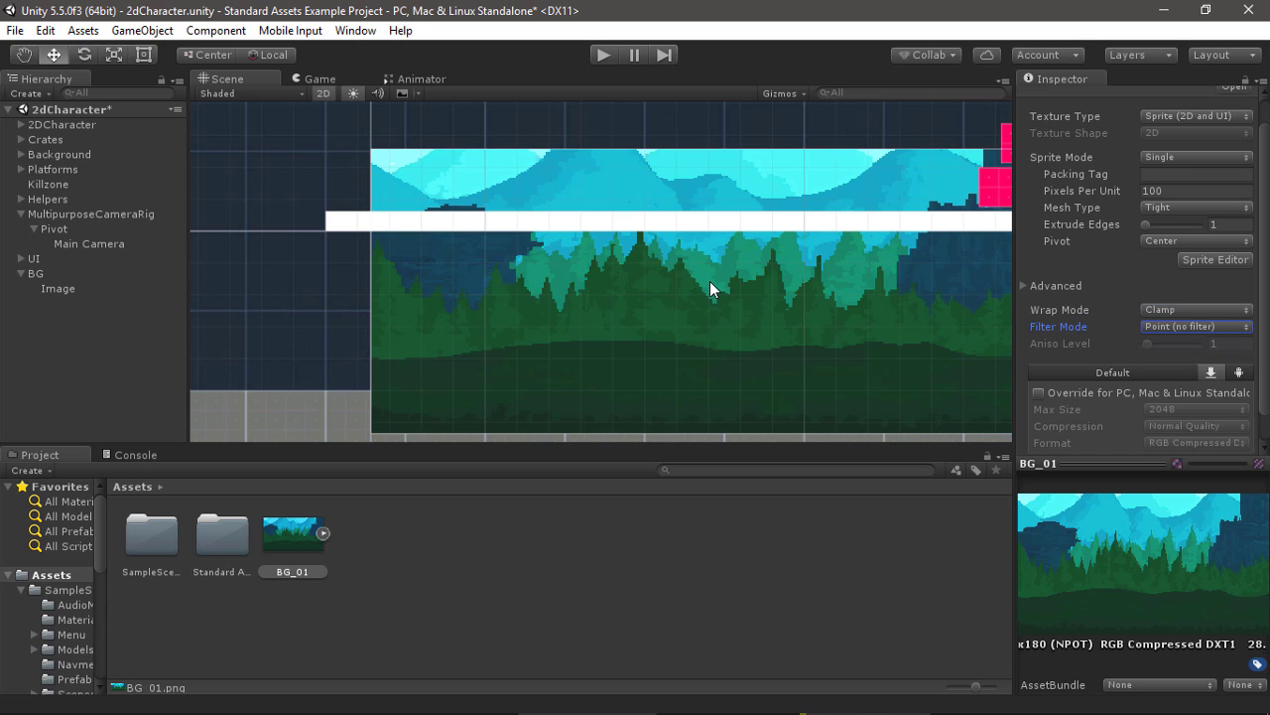
pyautogui.scroll(2, 707, 285)
pyautogui.scroll(2, 700, 287)
pyautogui.scroll(2, 680, 278)
pyautogui.scroll(2, 660, 266)
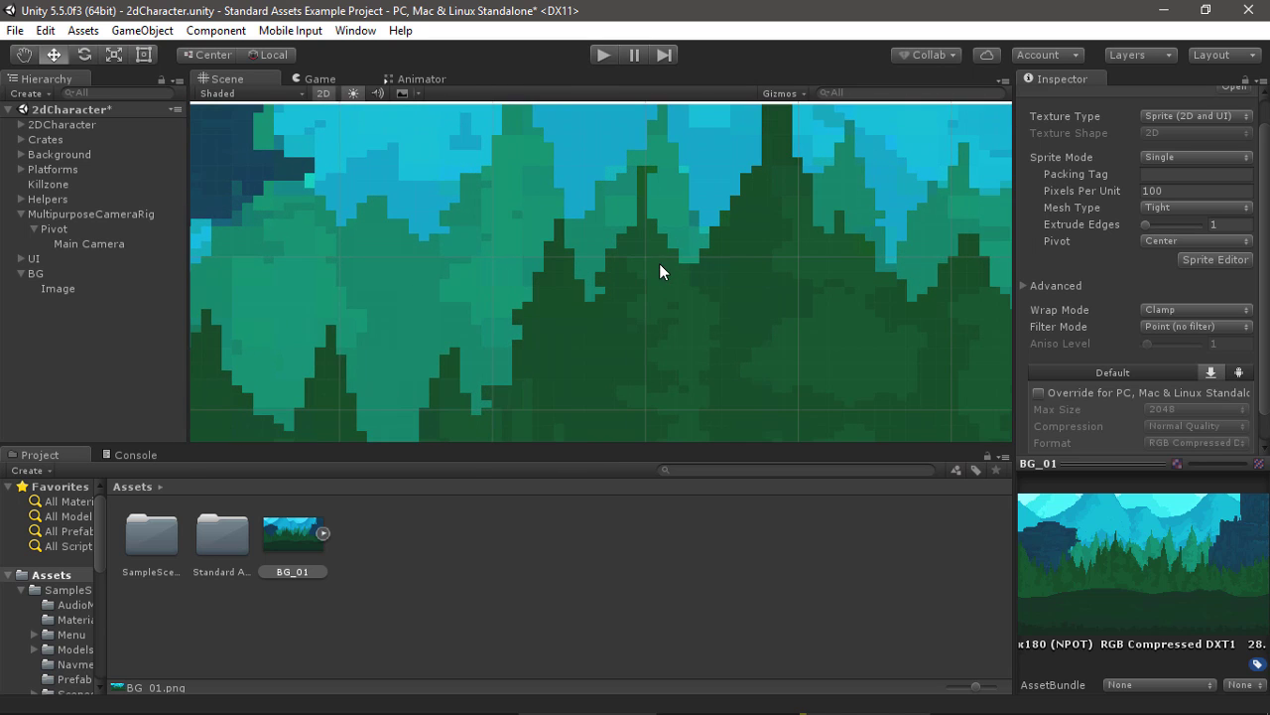
pyautogui.scroll(1, 556, 227)
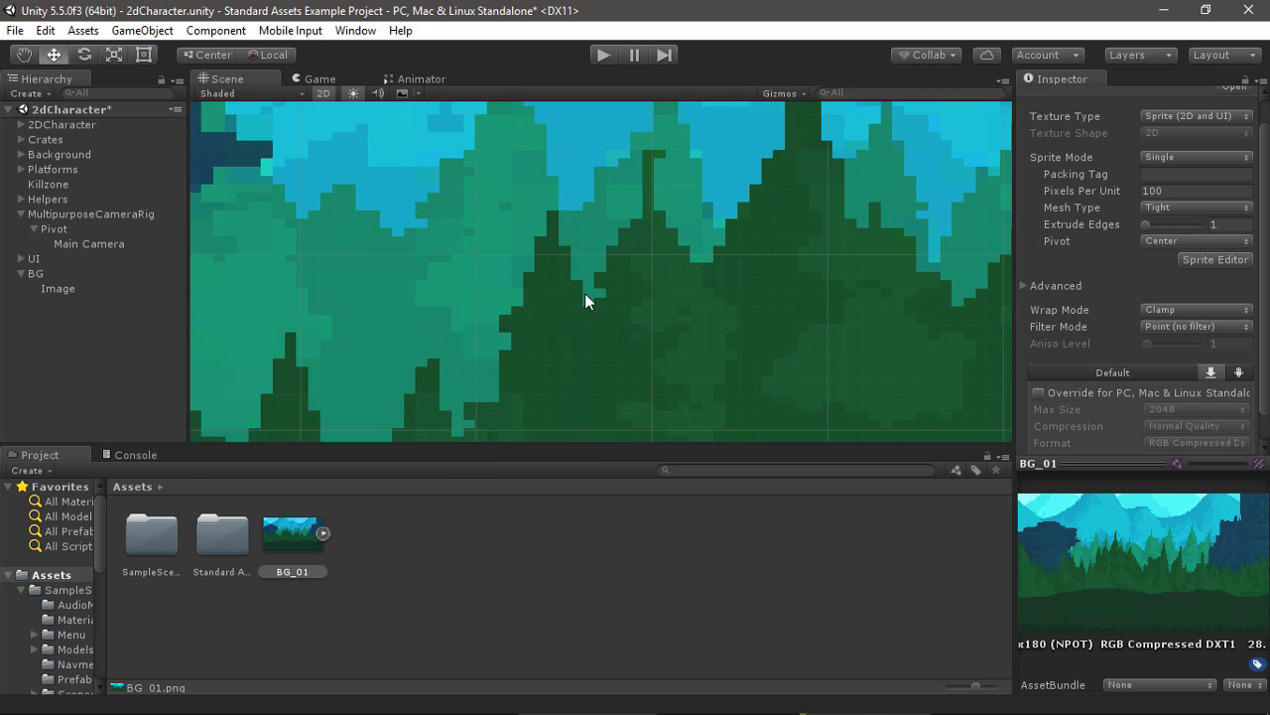
# - Compare Bilinear and Trilinear filtering, then settle on Point (no filter) and apply
pyautogui.click(1188, 325)
pyautogui.click(1191, 363)
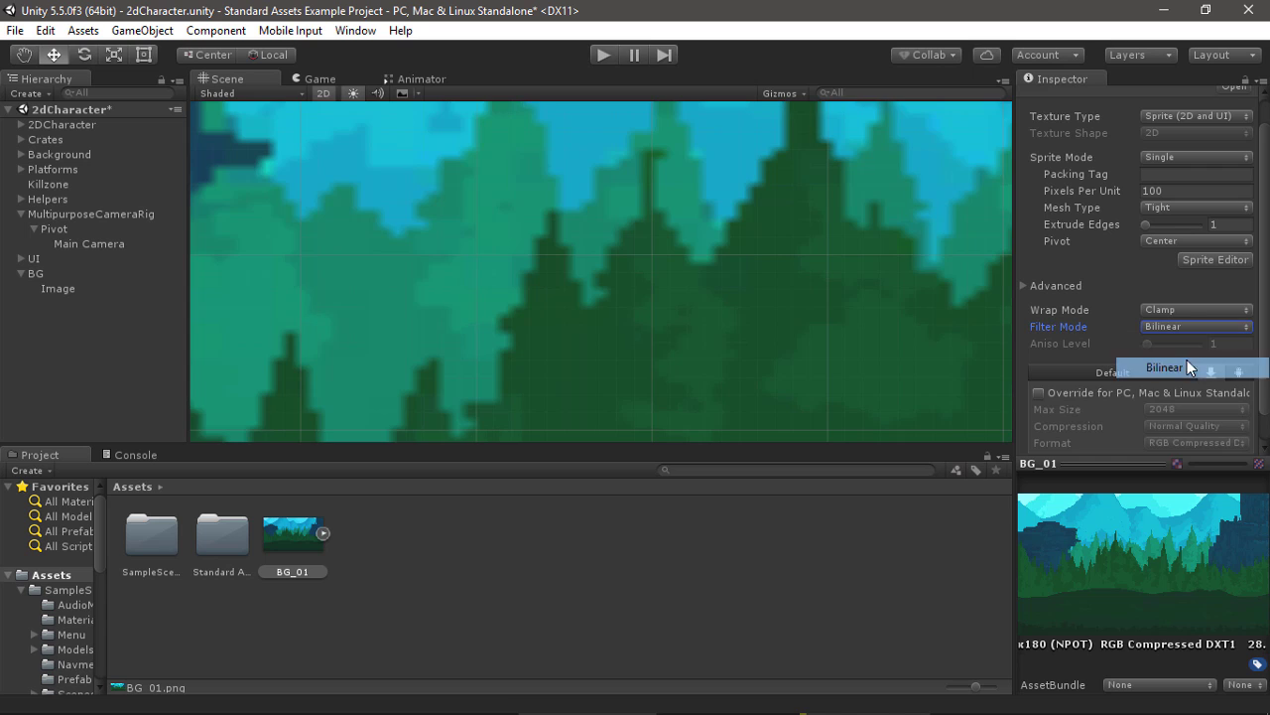
pyautogui.click(1132, 323)
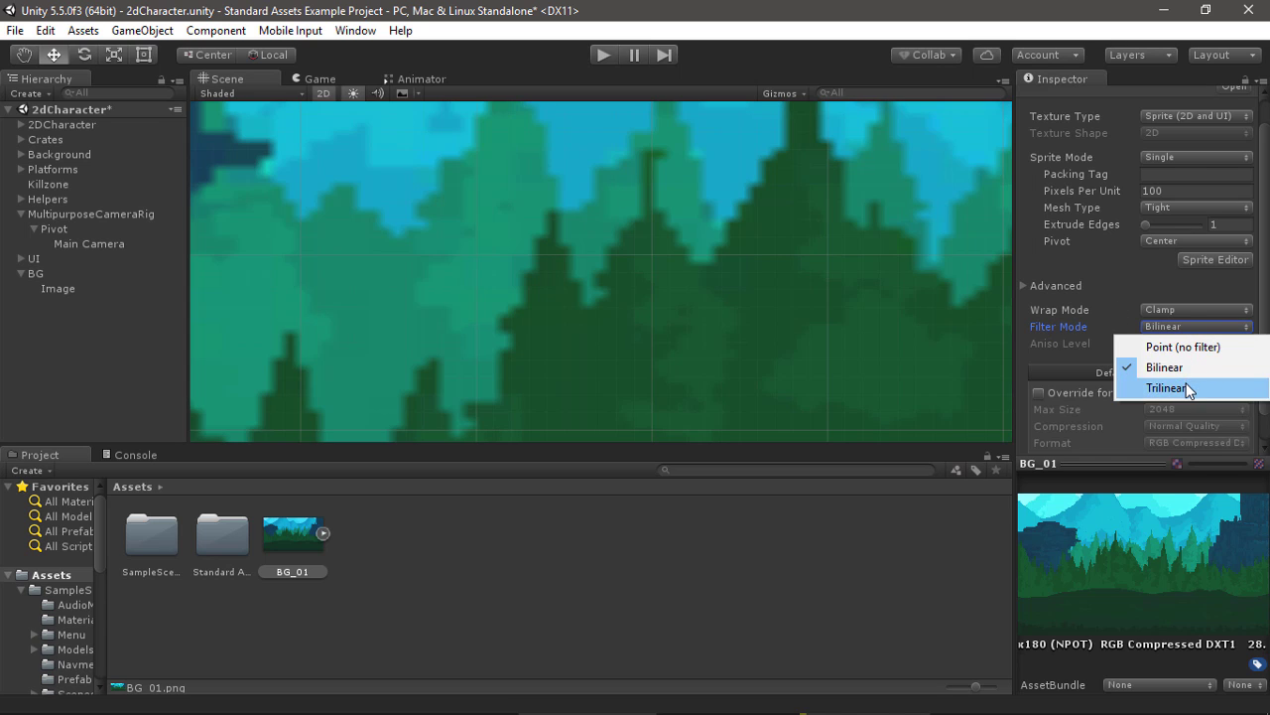
pyautogui.click(1183, 386)
pyautogui.click(1181, 326)
pyautogui.click(1187, 341)
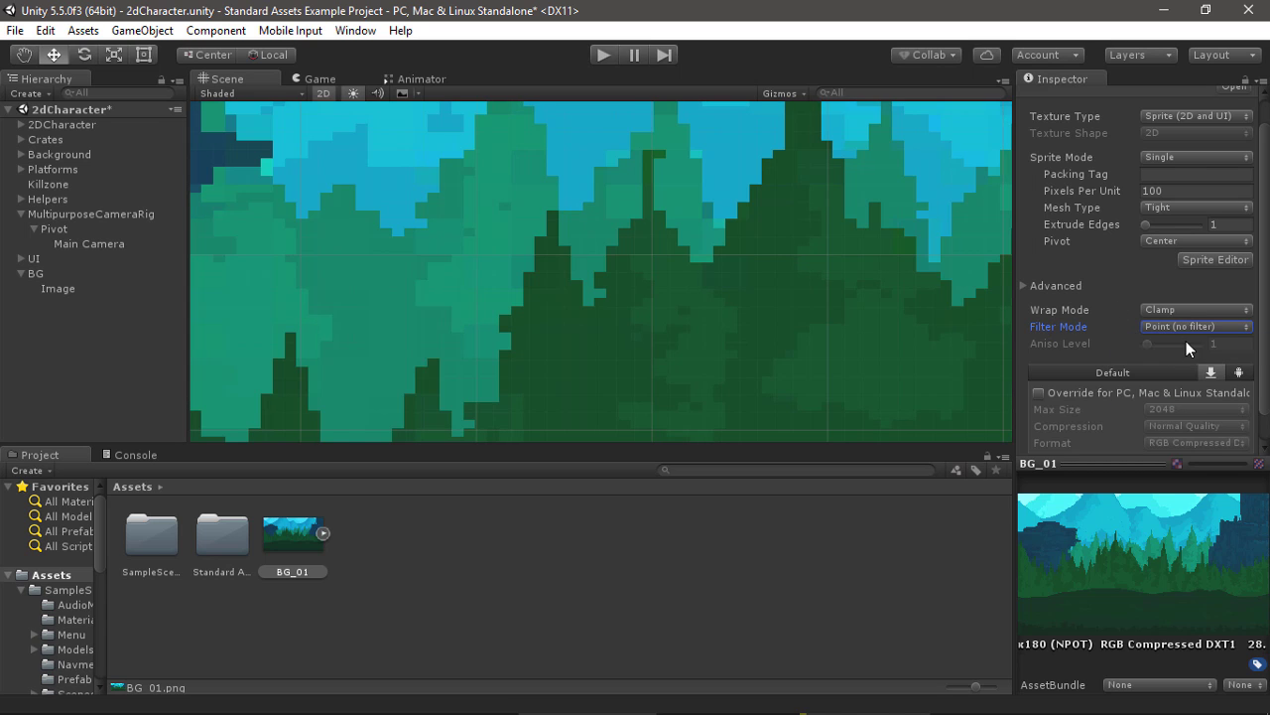
pyautogui.scroll(-1, 1142, 397)
pyautogui.click(1233, 437)
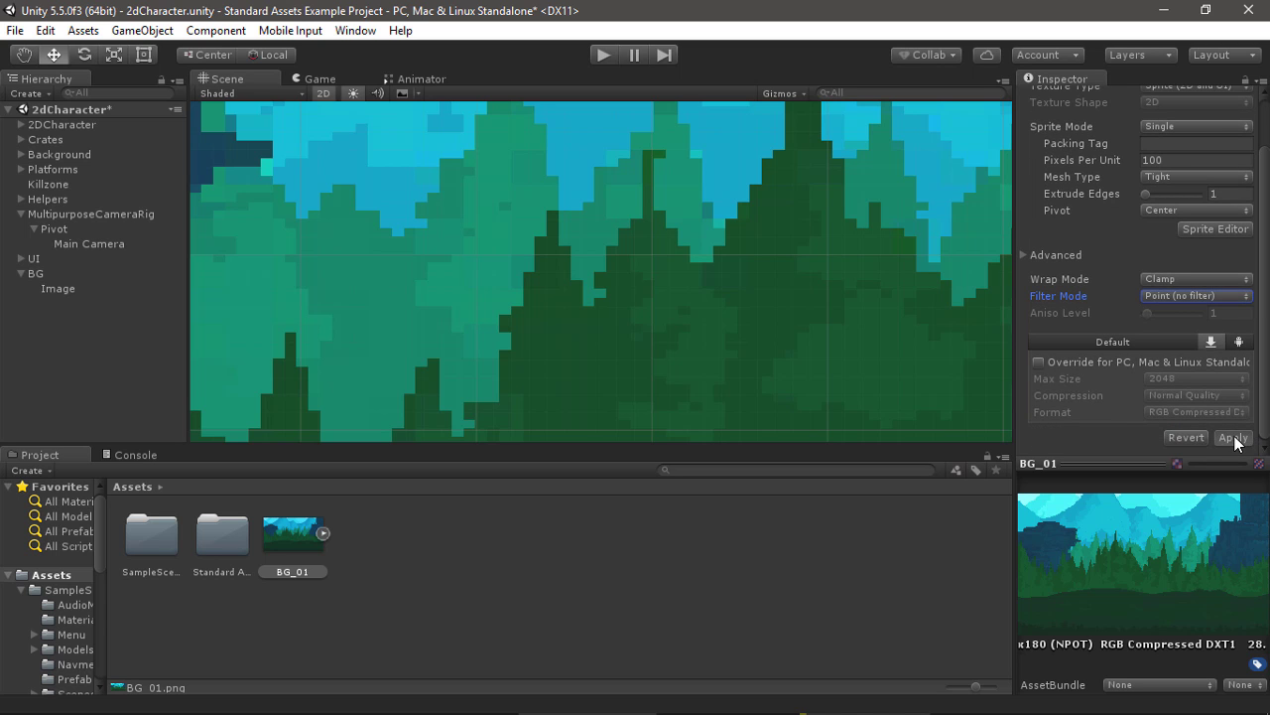
pyautogui.scroll(-2, 649, 289)
pyautogui.scroll(-2, 653, 281)
pyautogui.scroll(-2, 654, 305)
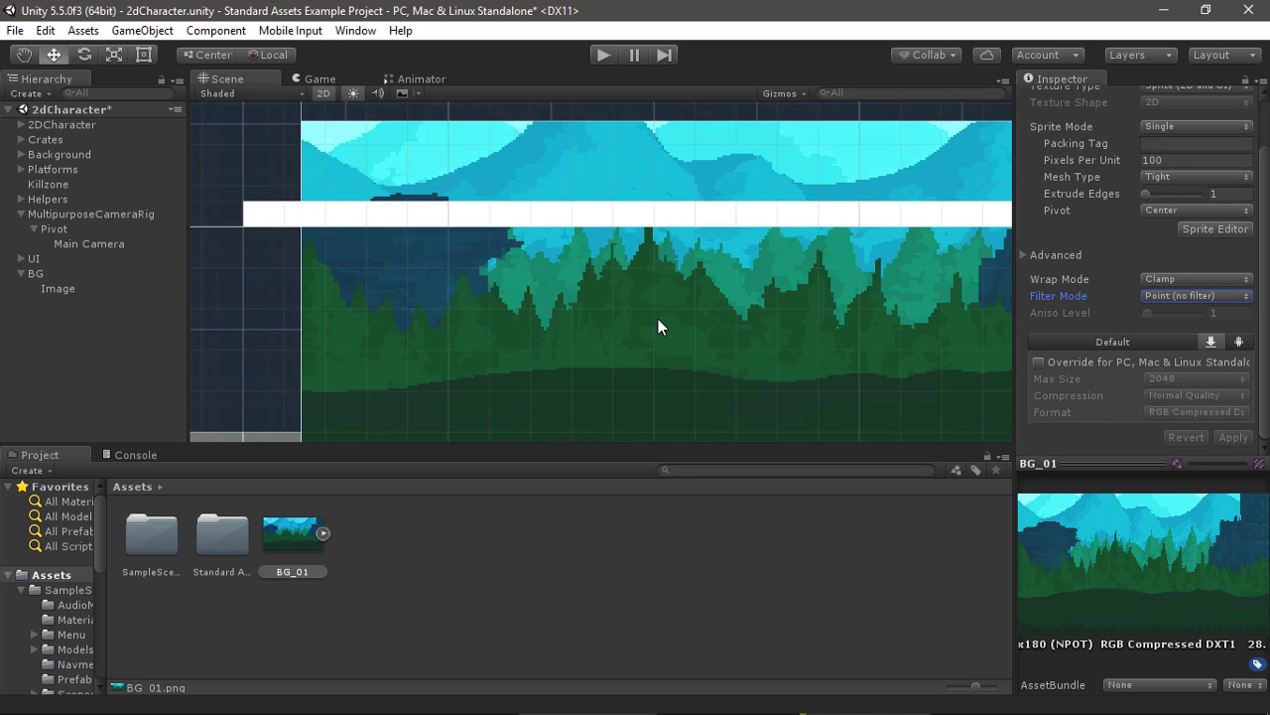
pyautogui.scroll(-2, 658, 318)
pyautogui.scroll(-2, 658, 320)
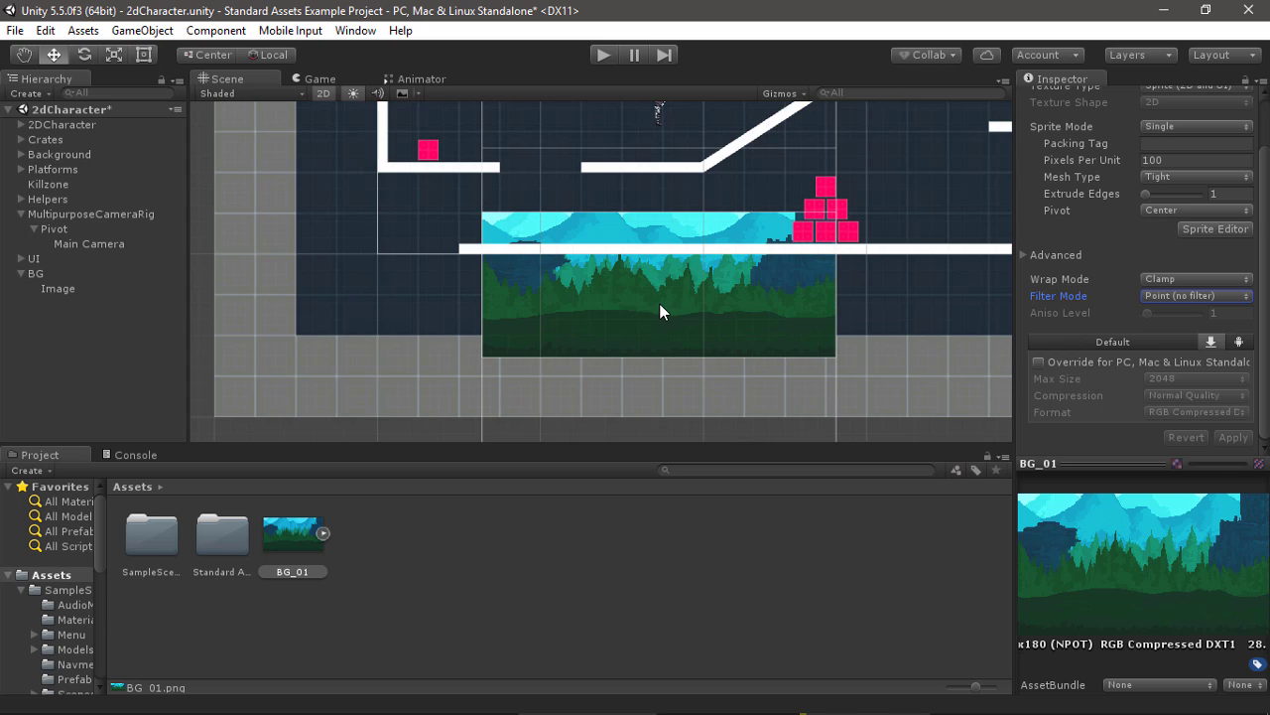
# - Enter Play mode and run and jump the robot around the first platforms and pink crates
pyautogui.hotkey('ctrl', 'p')
pyautogui.press('Right')
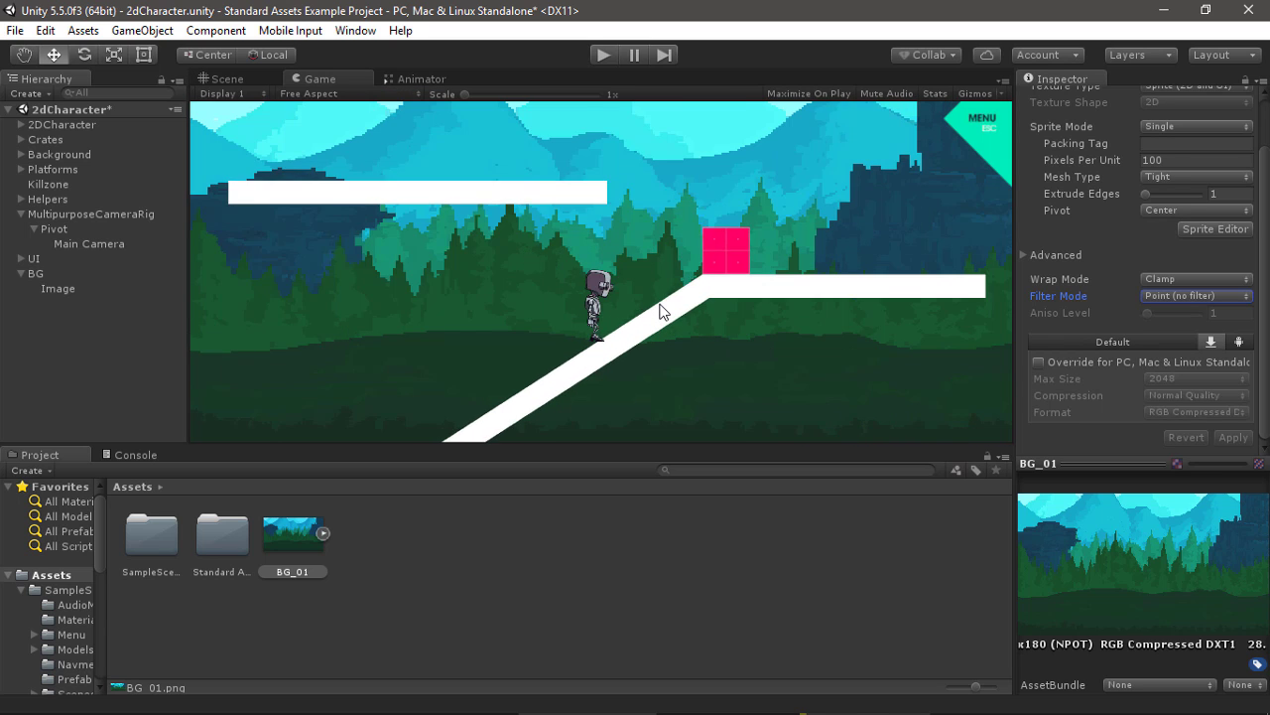
pyautogui.press('space')
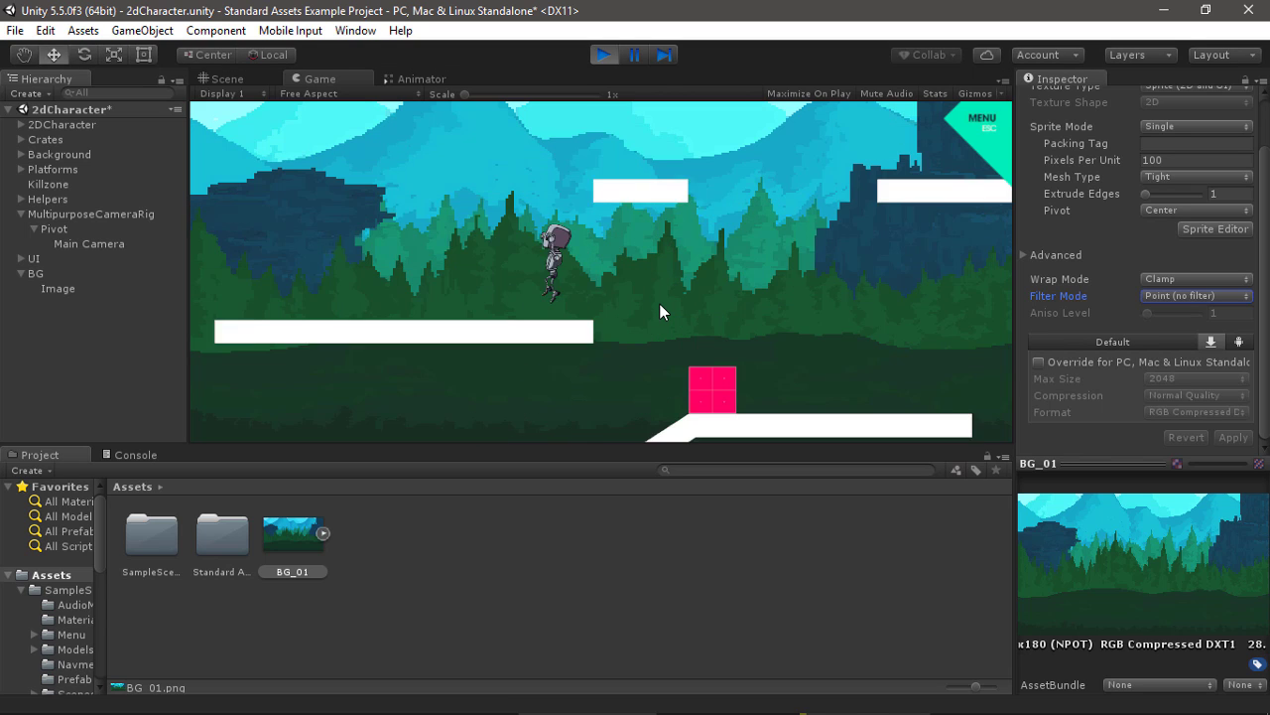
pyautogui.press('space')
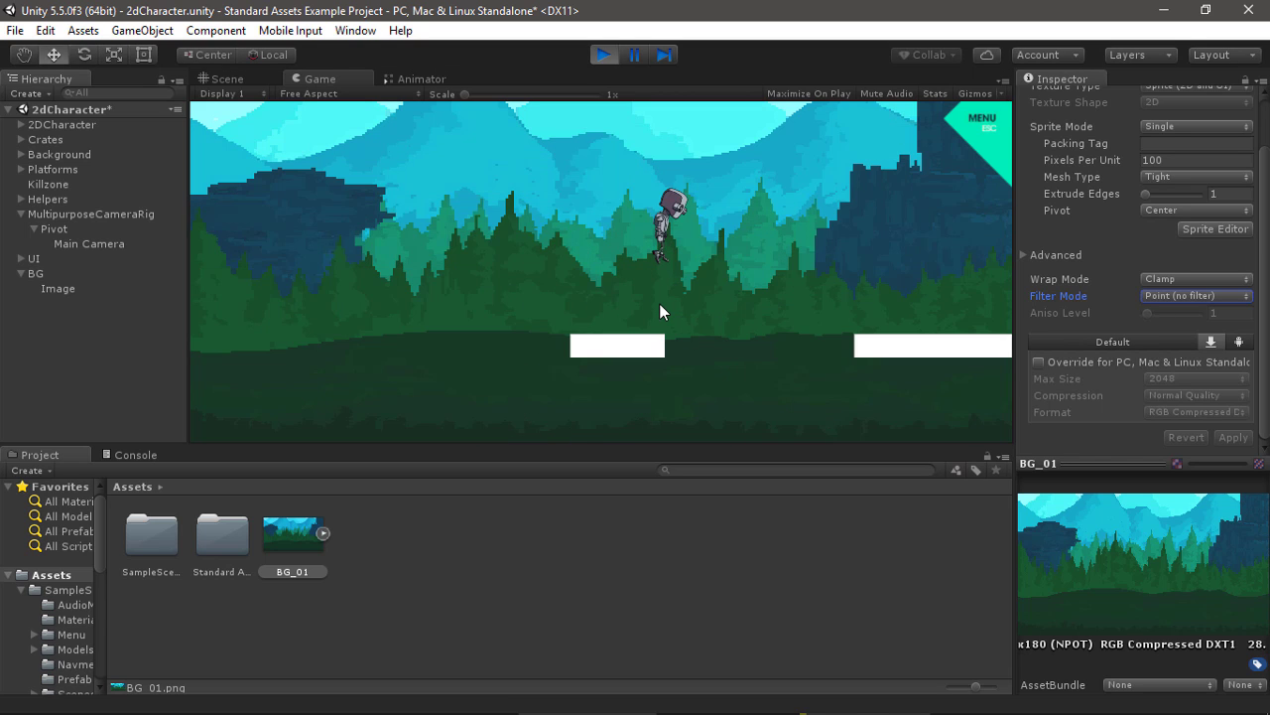
pyautogui.press('Left')
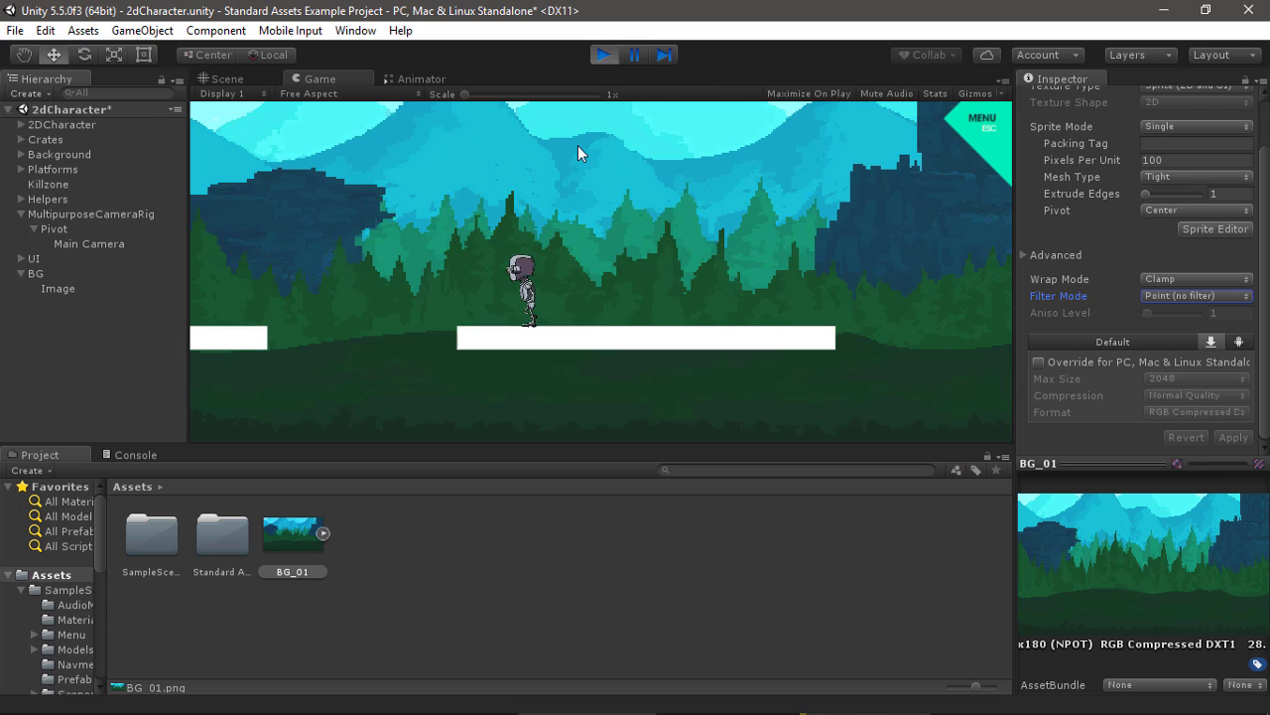
pyautogui.press('space')
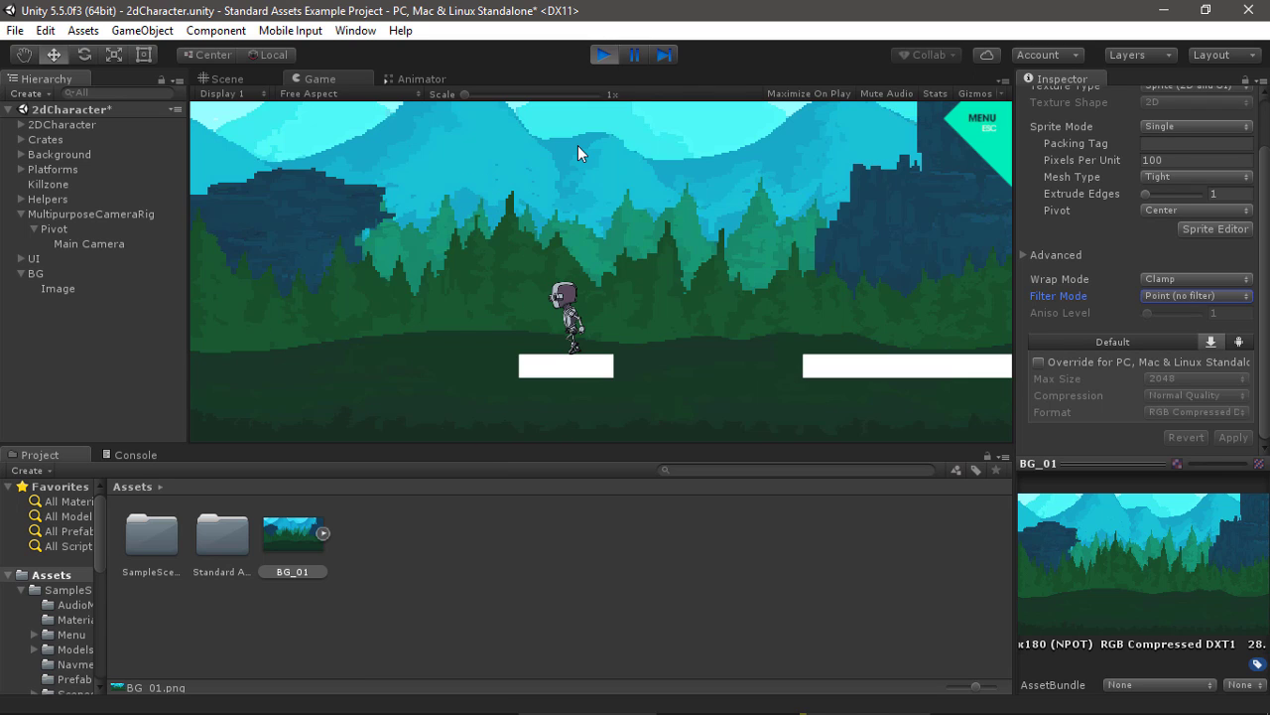
pyautogui.press('Right')
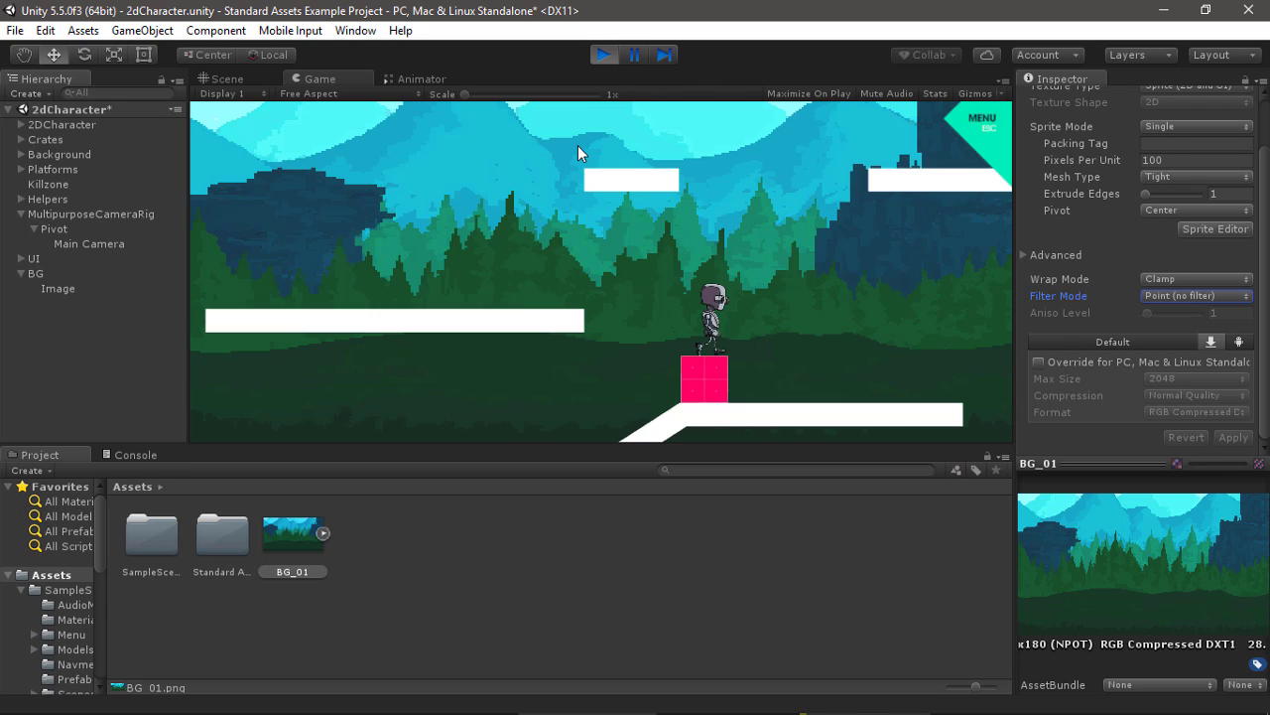
pyautogui.press('Left')
pyautogui.press('Left')
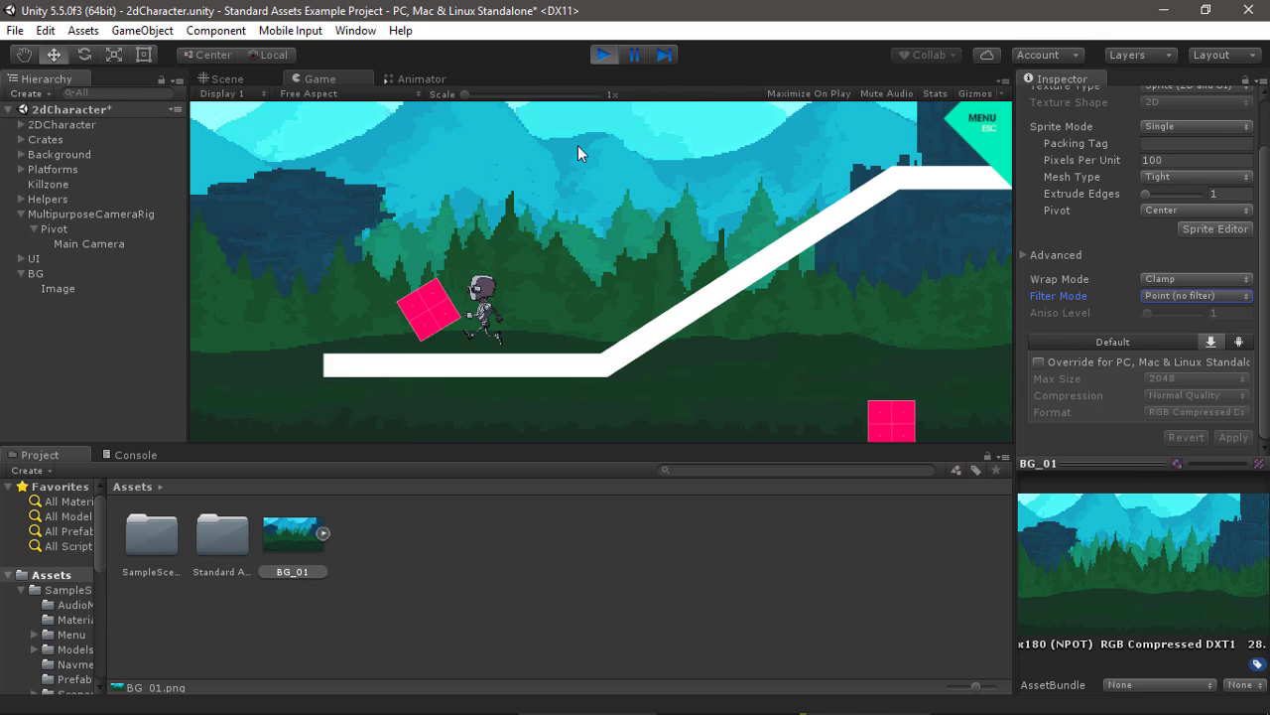
pyautogui.press('Right')
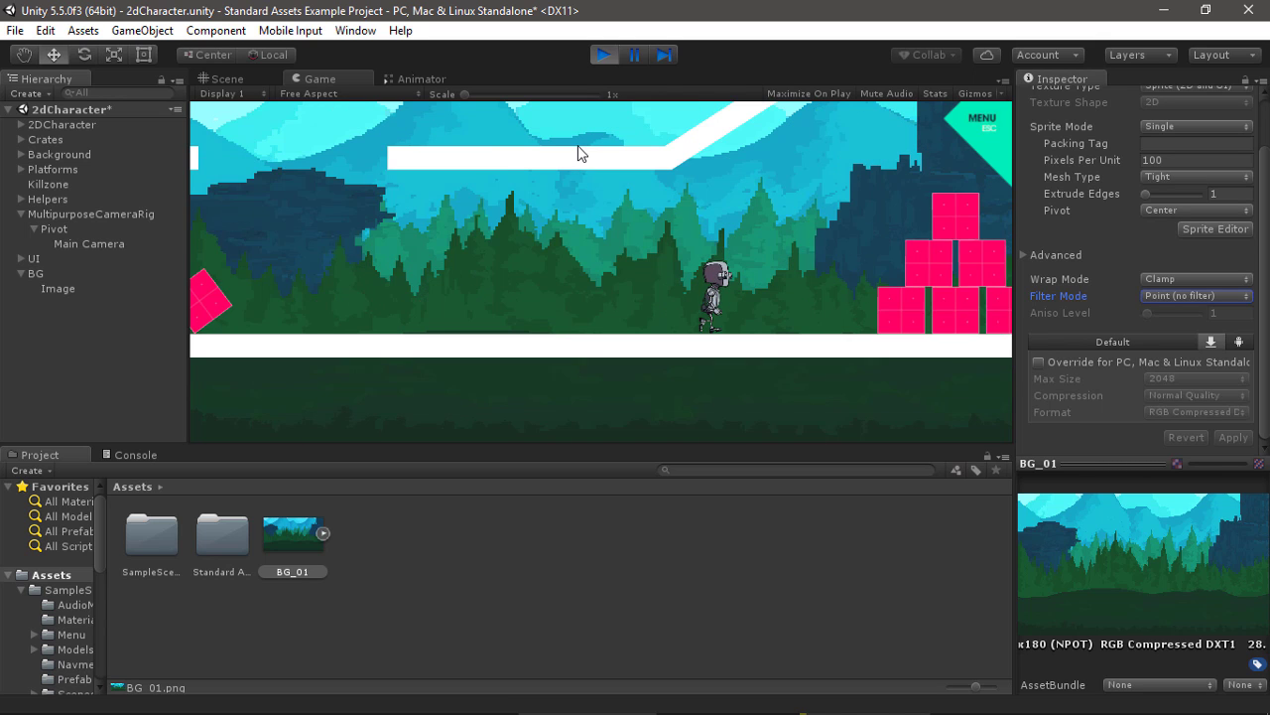
pyautogui.press('space')
pyautogui.press('Left')
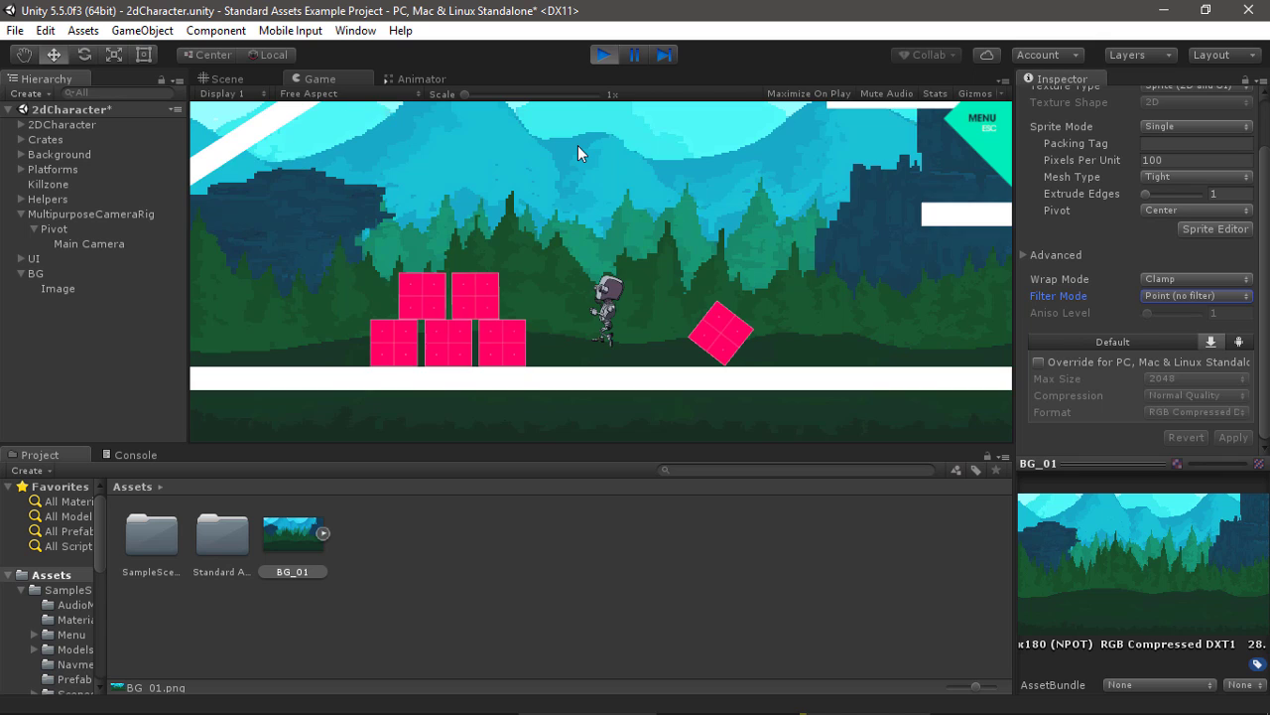
pyautogui.press('Right')
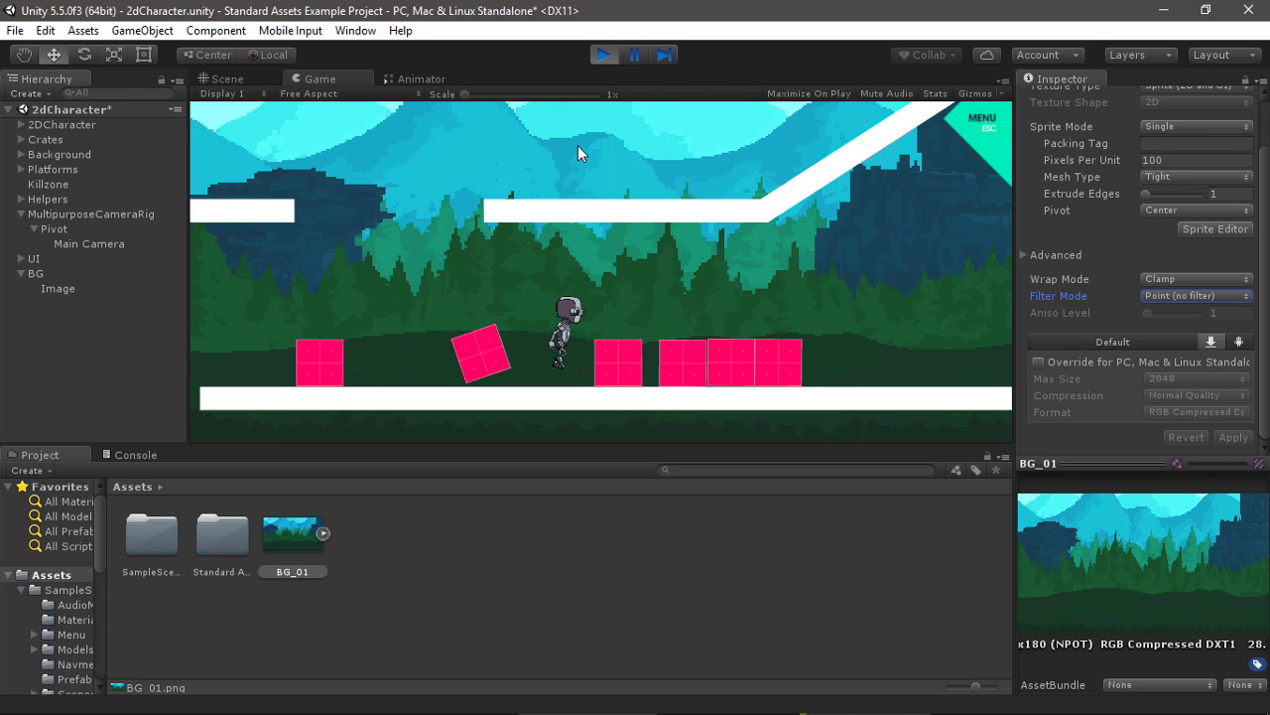
pyautogui.press('Left')
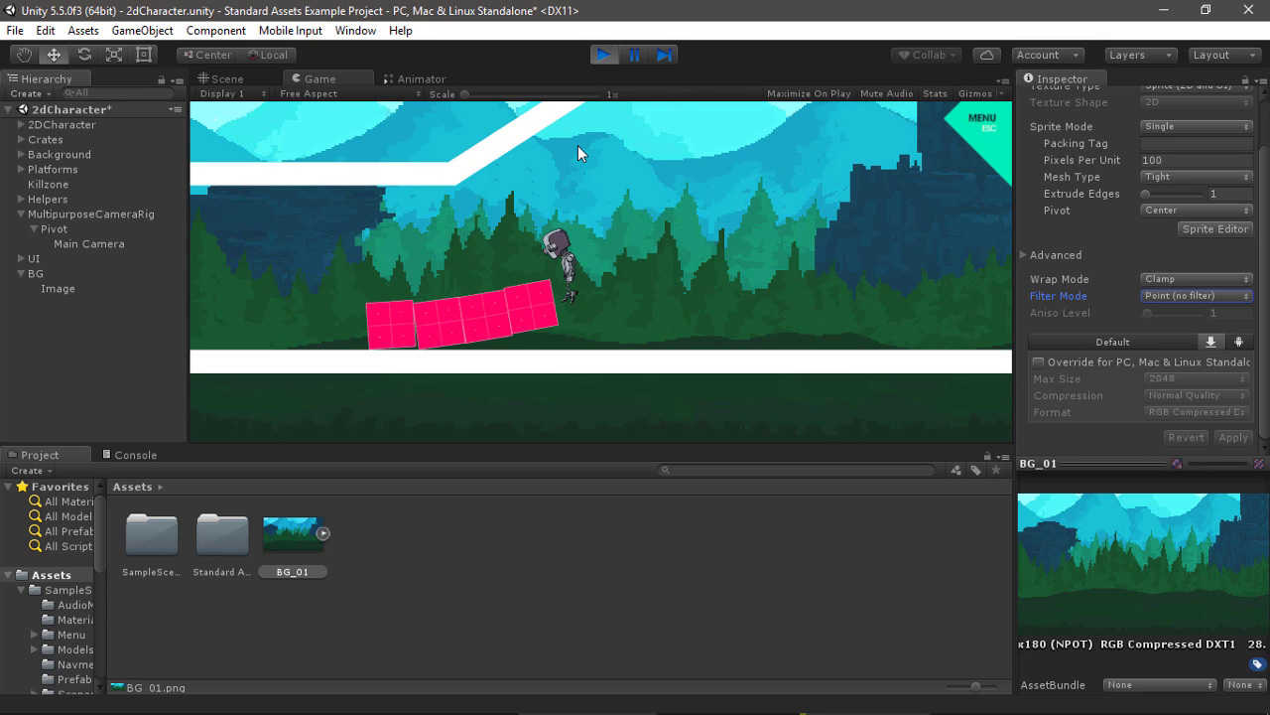
# - Continue over the upper platform and white slope, jumping onward to the right
pyautogui.press('space')
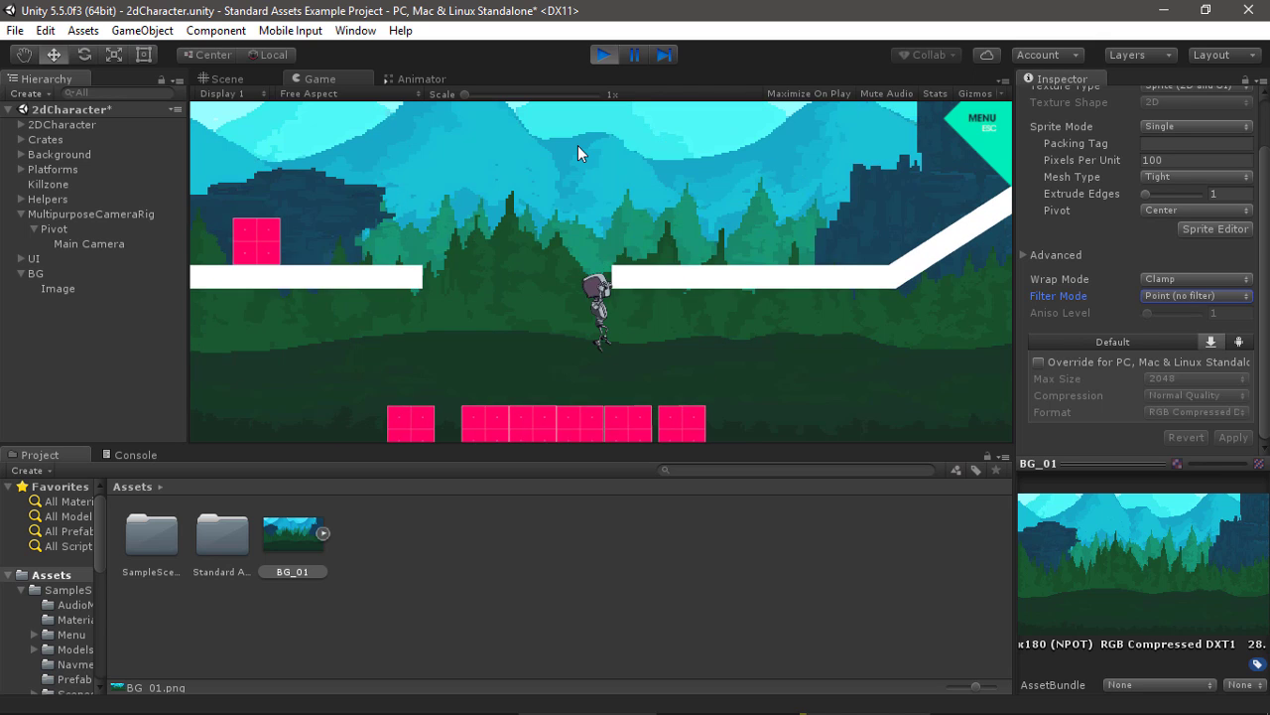
pyautogui.press('Right')
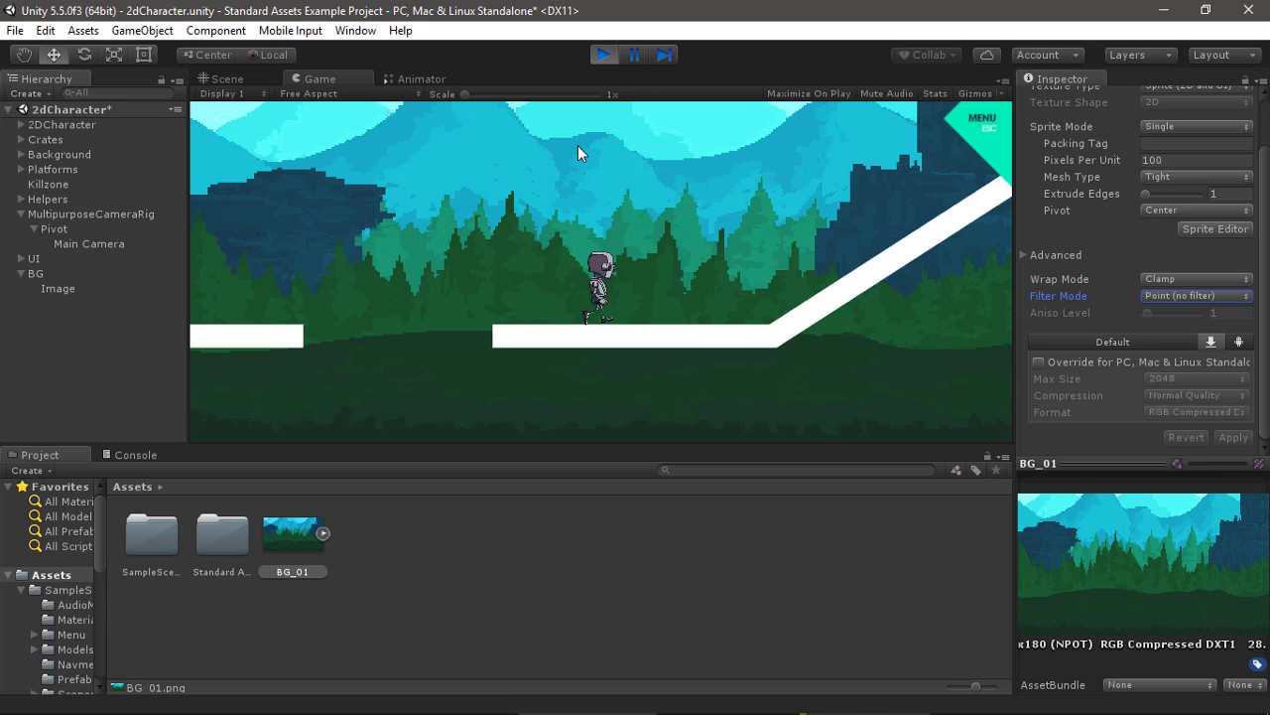
pyautogui.press('Right')
pyautogui.press('Right')
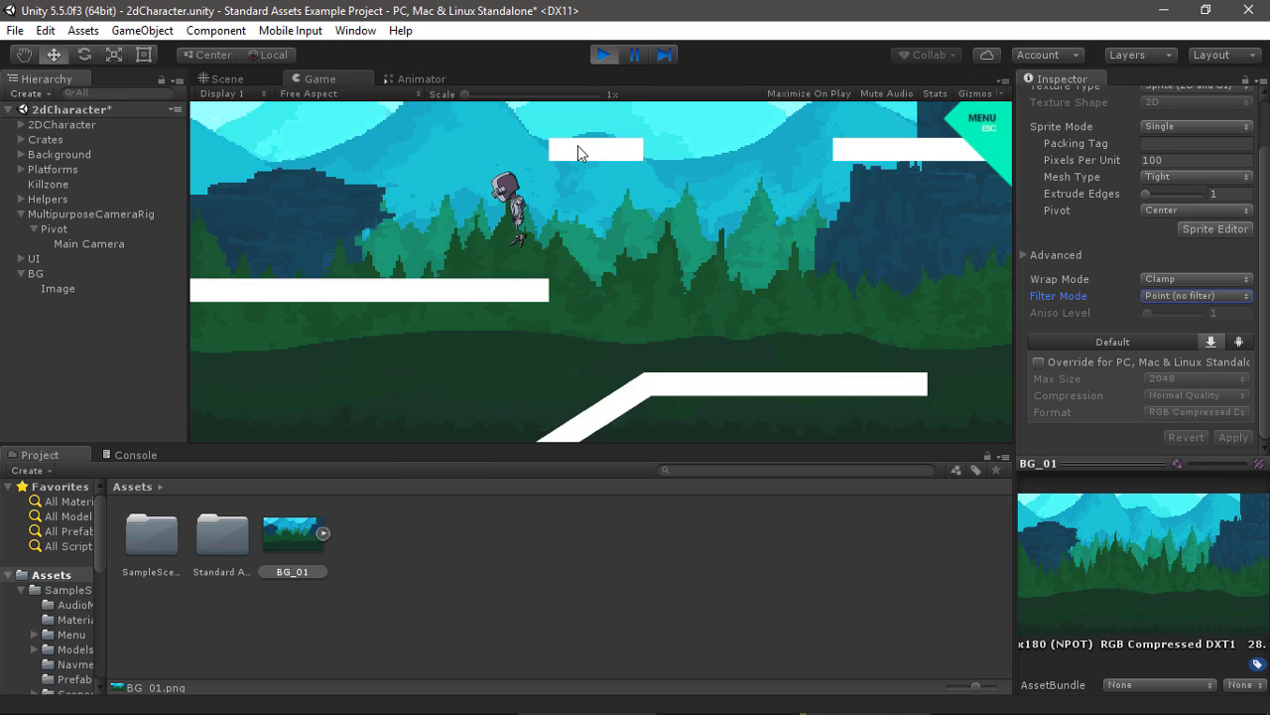
pyautogui.press('space')
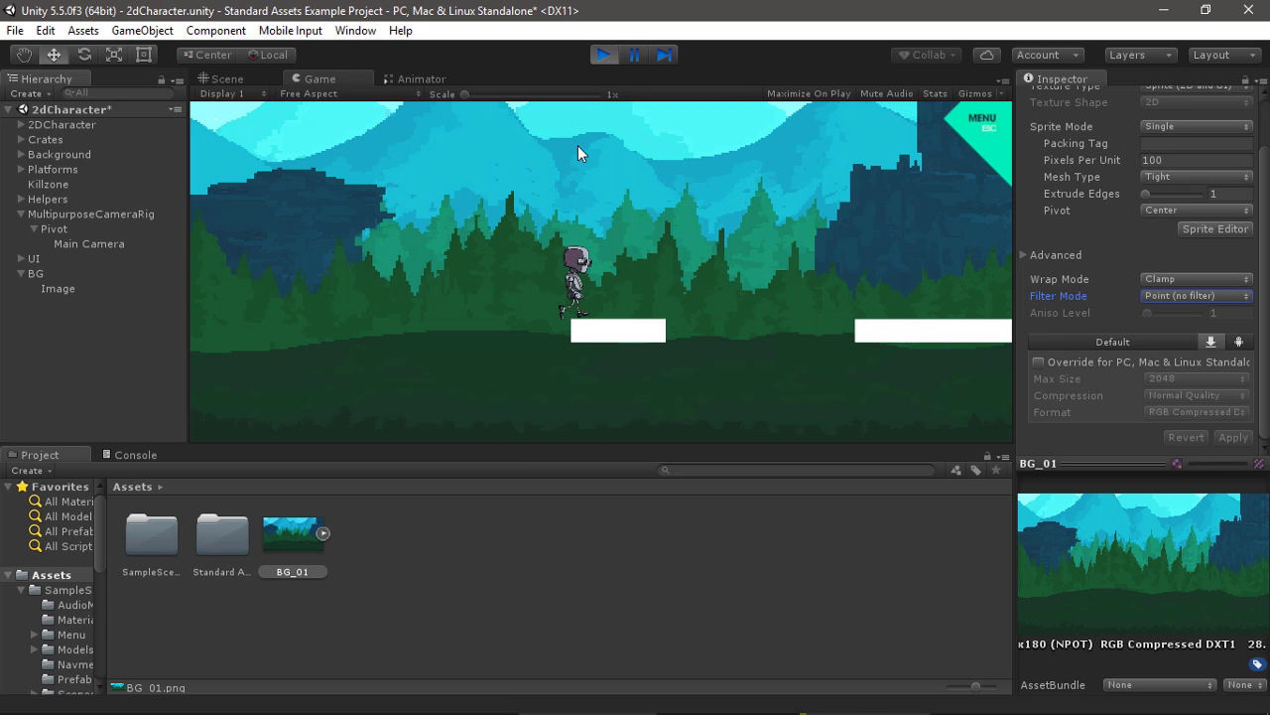
pyautogui.press('space')
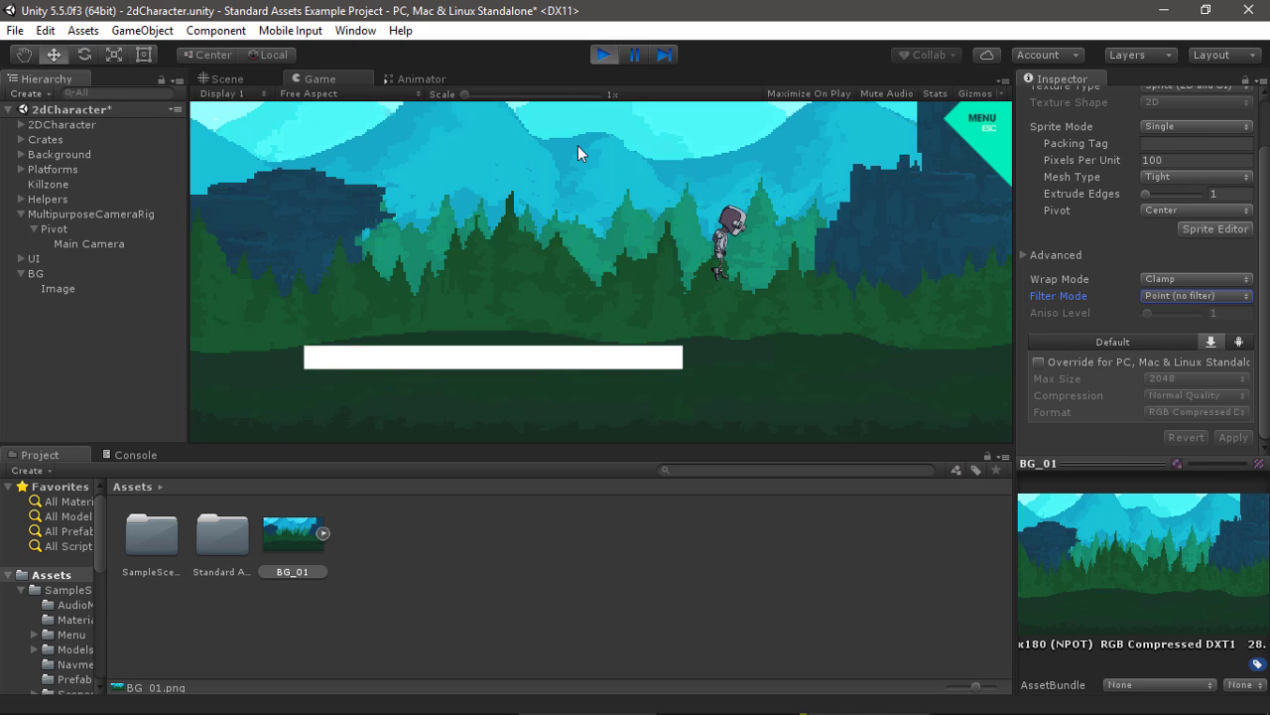
pyautogui.press('Left')
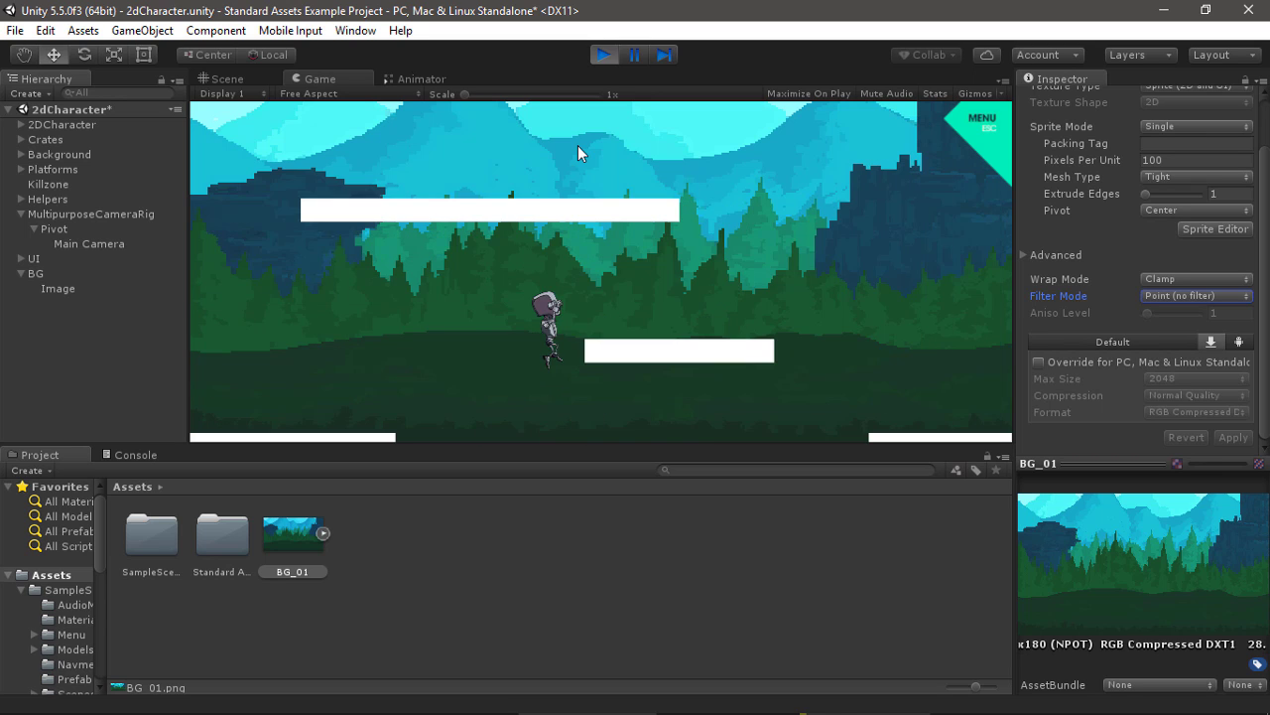
pyautogui.press('space')
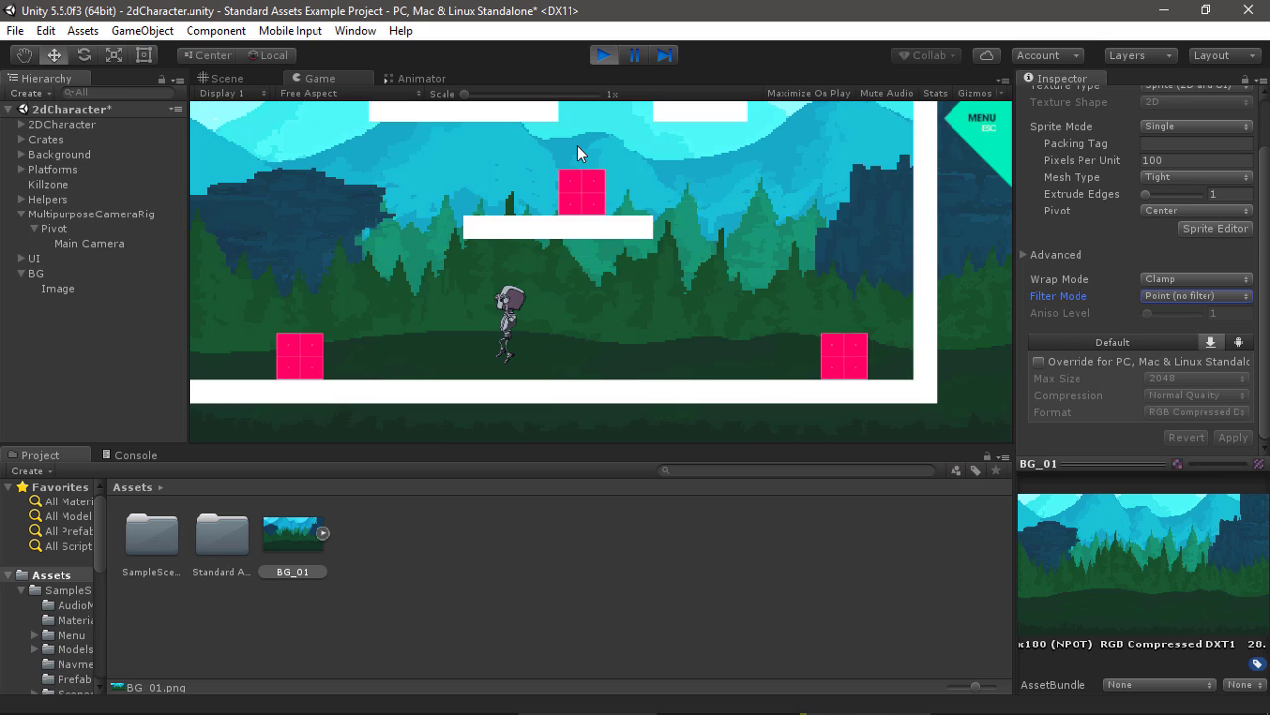
pyautogui.press('space')
pyautogui.press('Right')
pyautogui.press('space')
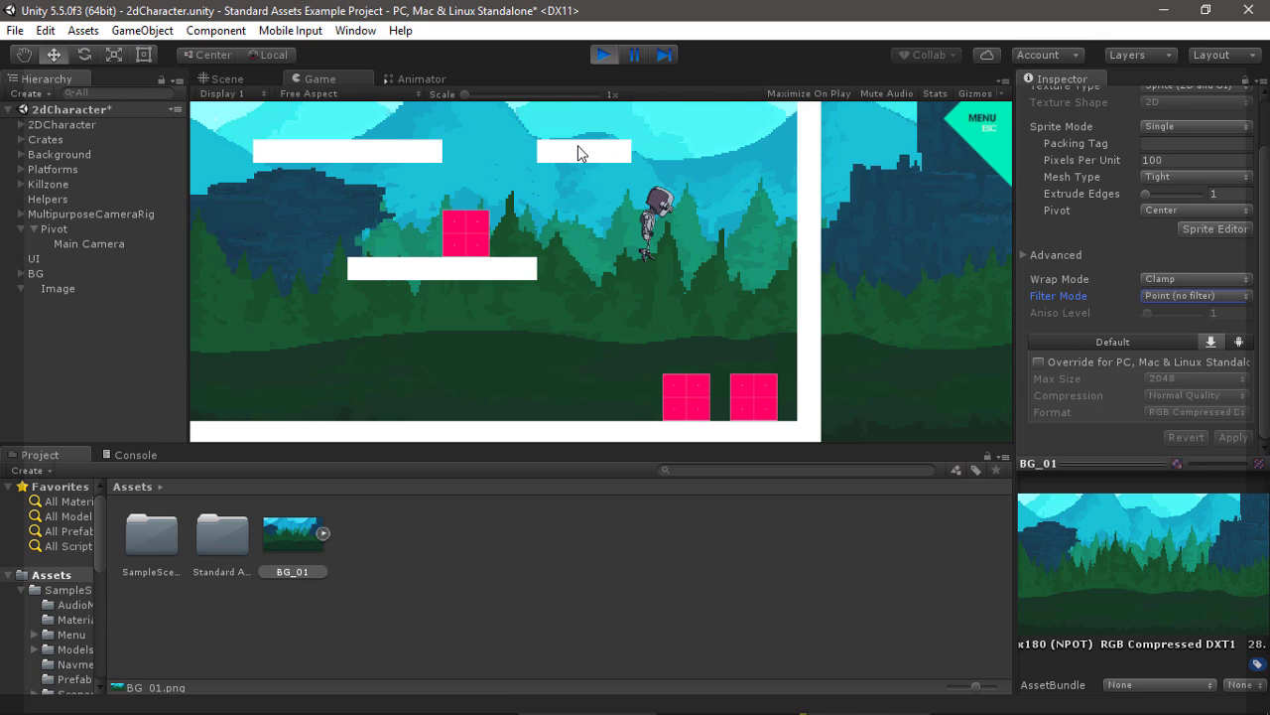
pyautogui.press('space')
pyautogui.press('Right')
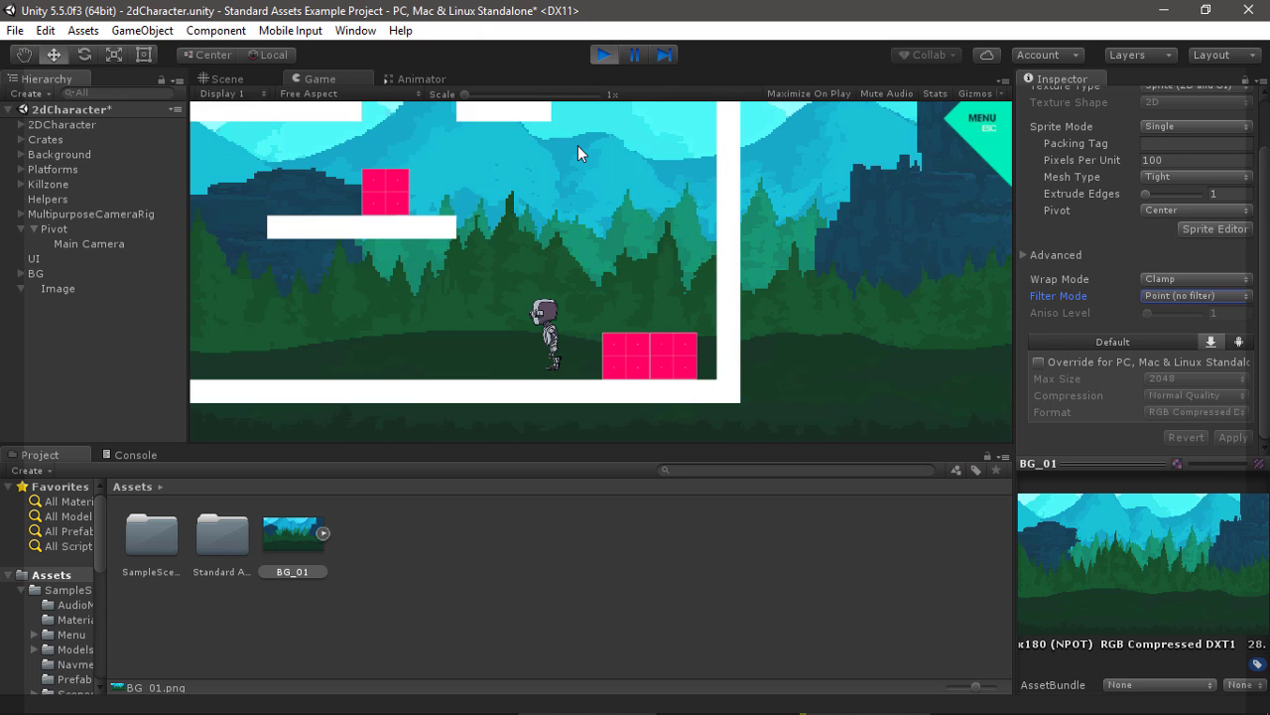
pyautogui.press('space')
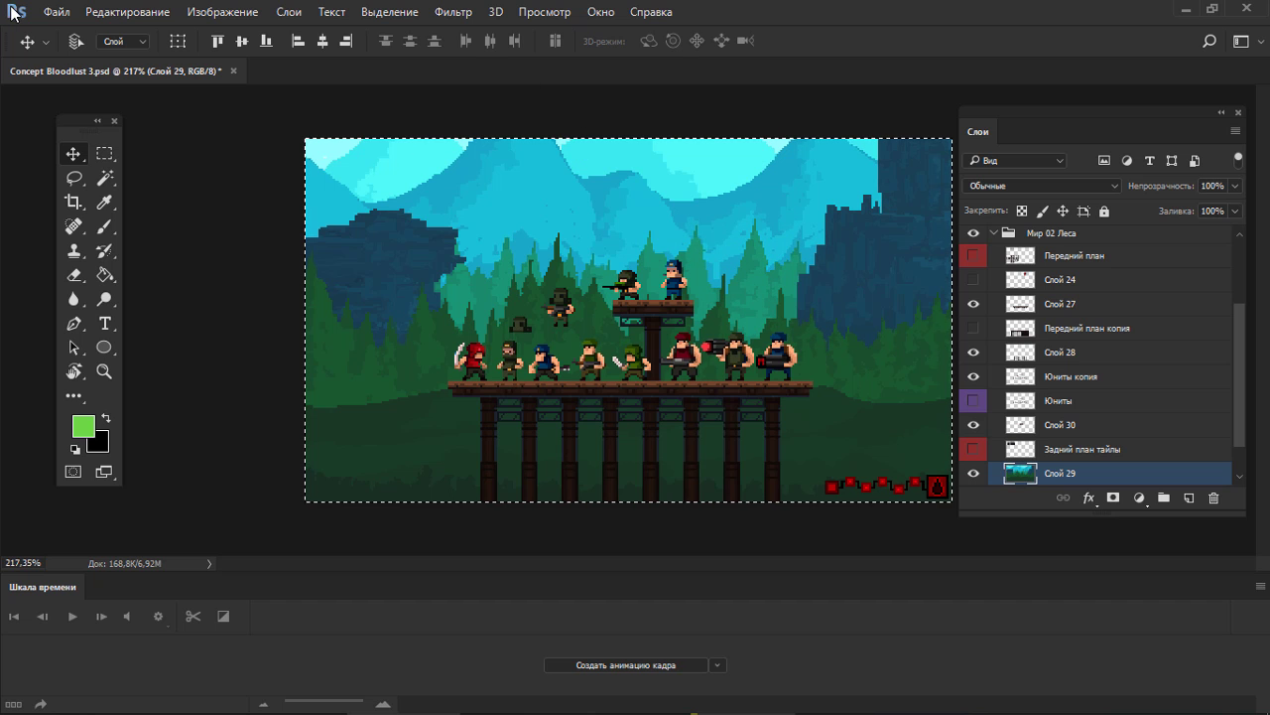
# - Open Photoshop's Open dialog and browse to Bloodlust's Анимации folder
pyautogui.click(56, 9)
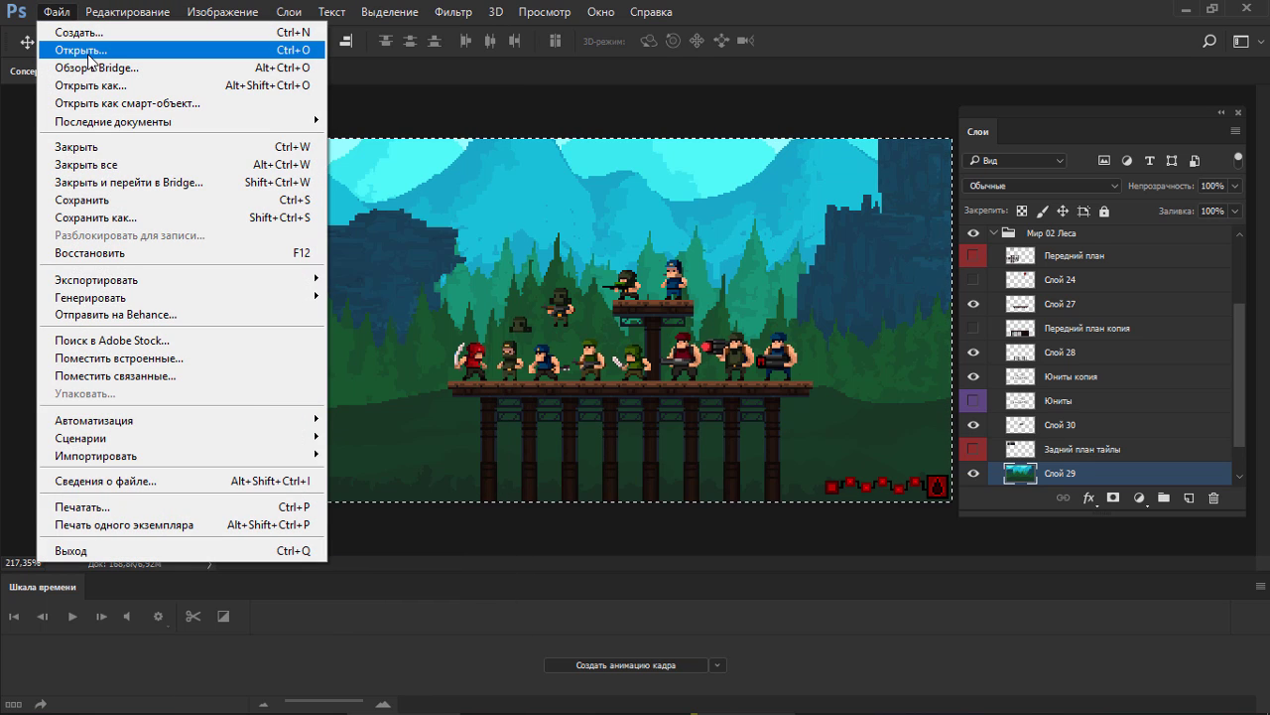
pyautogui.click(89, 50)
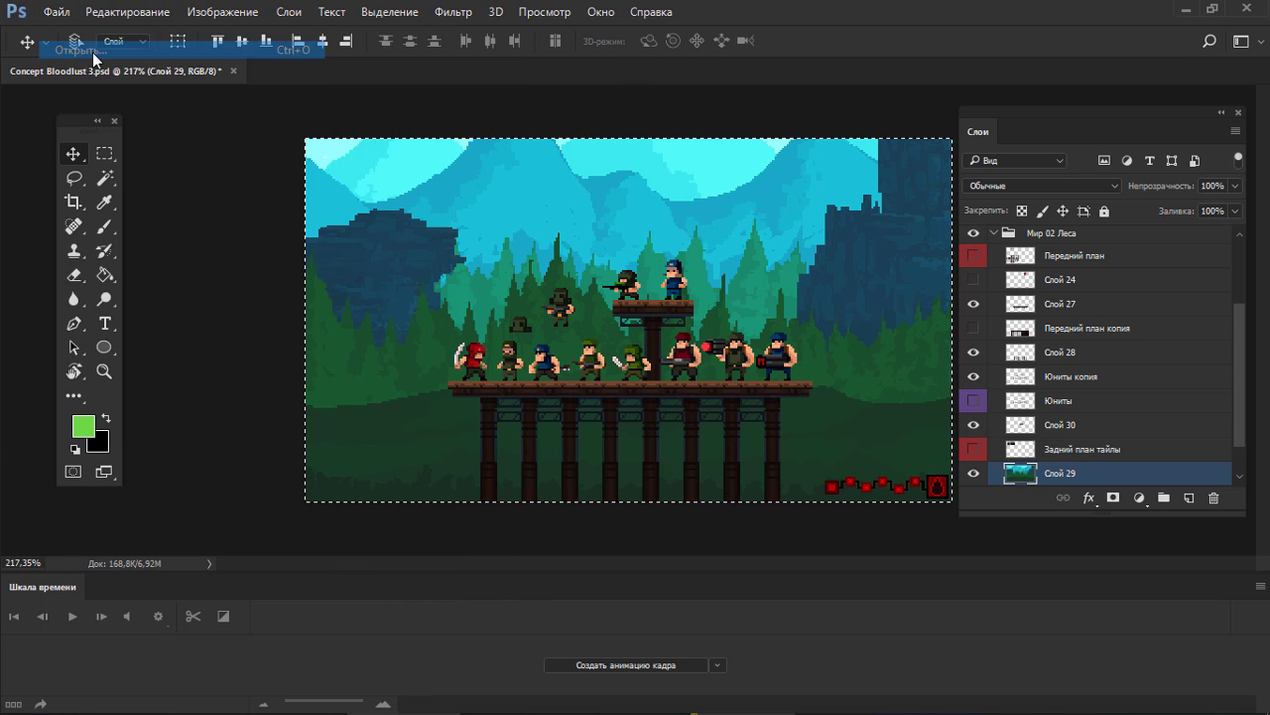
pyautogui.click(277, 50)
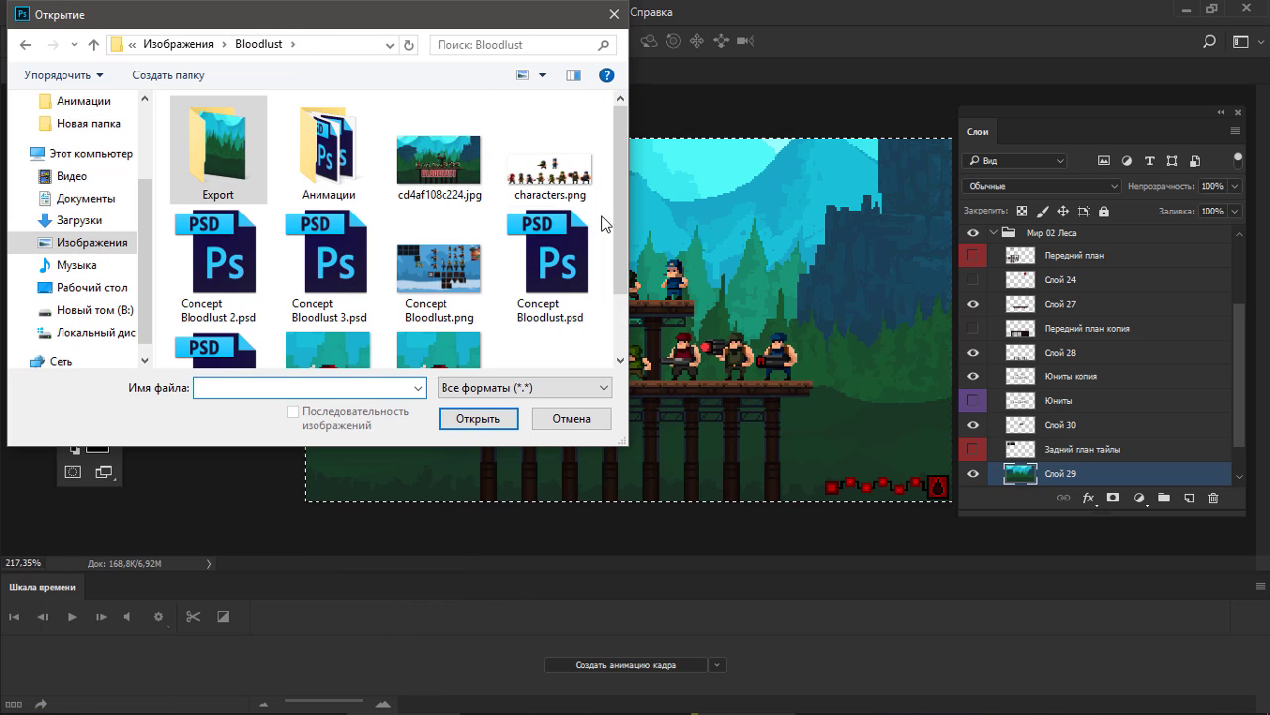
pyautogui.doubleClick(333, 164)
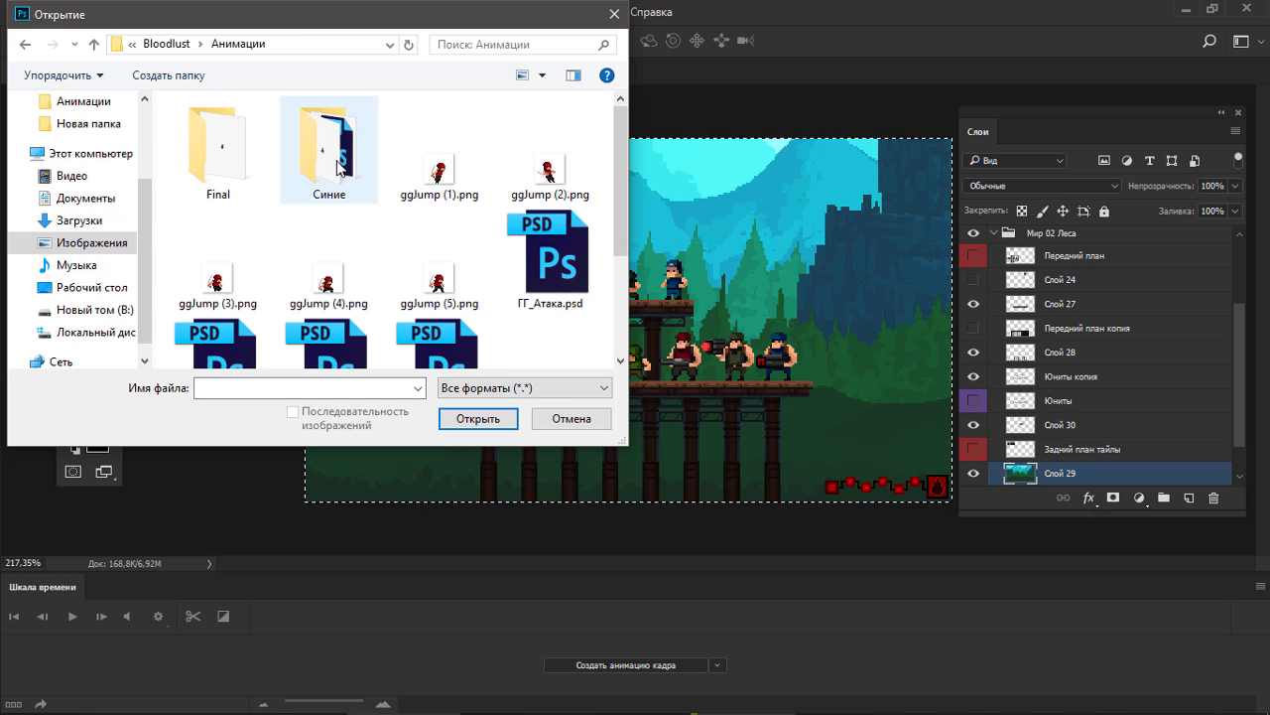
pyautogui.click(548, 256)
pyautogui.scroll(-2, 467, 265)
pyautogui.scroll(2, 466, 265)
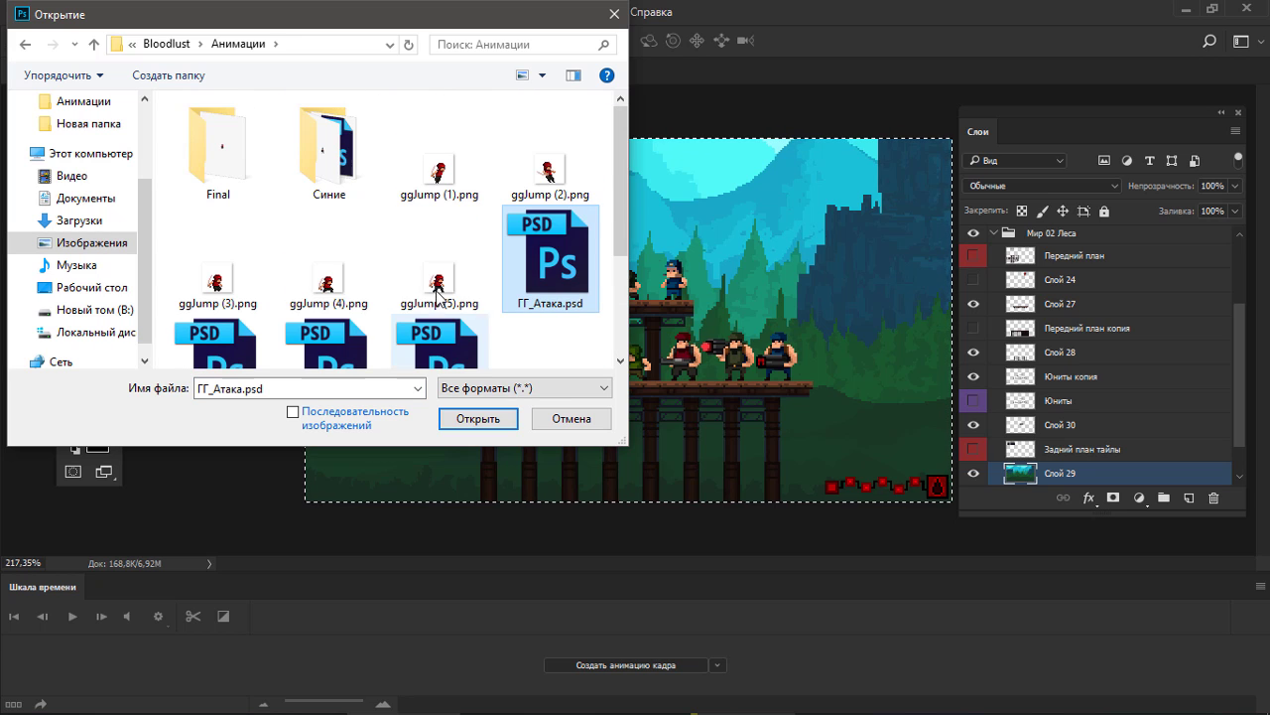
pyautogui.click(241, 141)
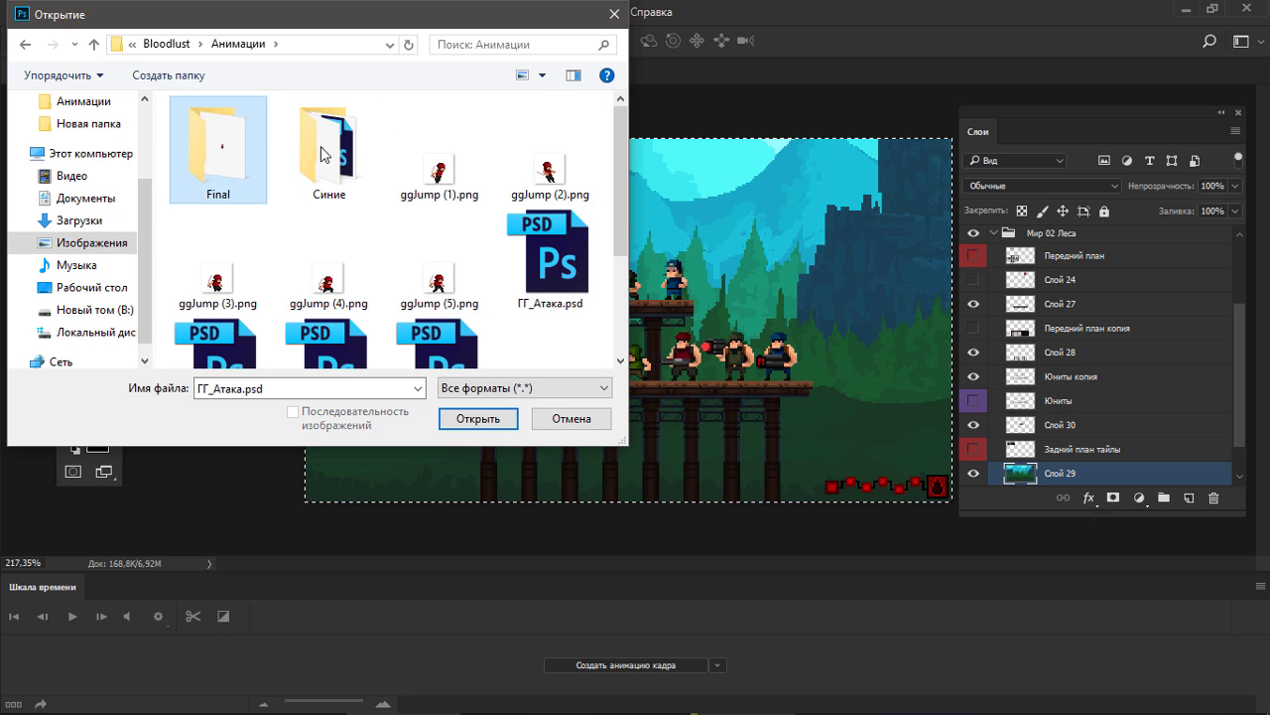
pyautogui.doubleClick(230, 140)
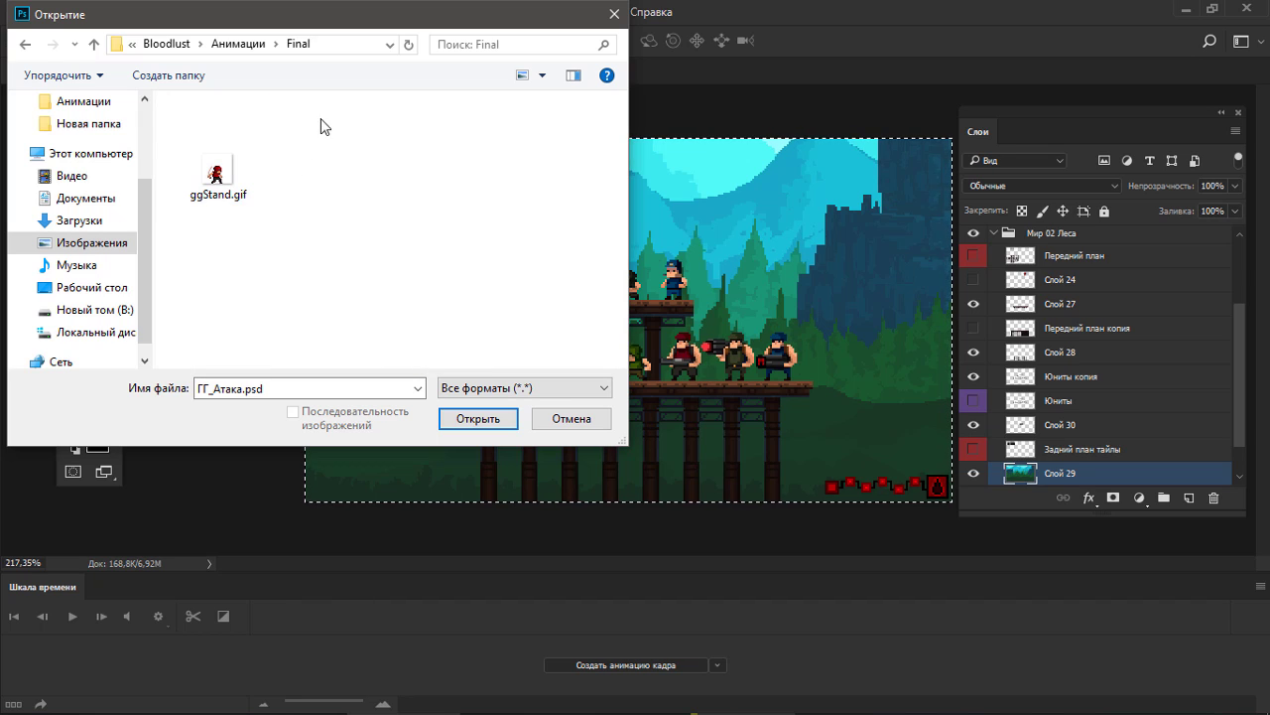
pyautogui.click(248, 43)
# - Select the five files ggJump (1)–(5).png
pyautogui.click(444, 173)
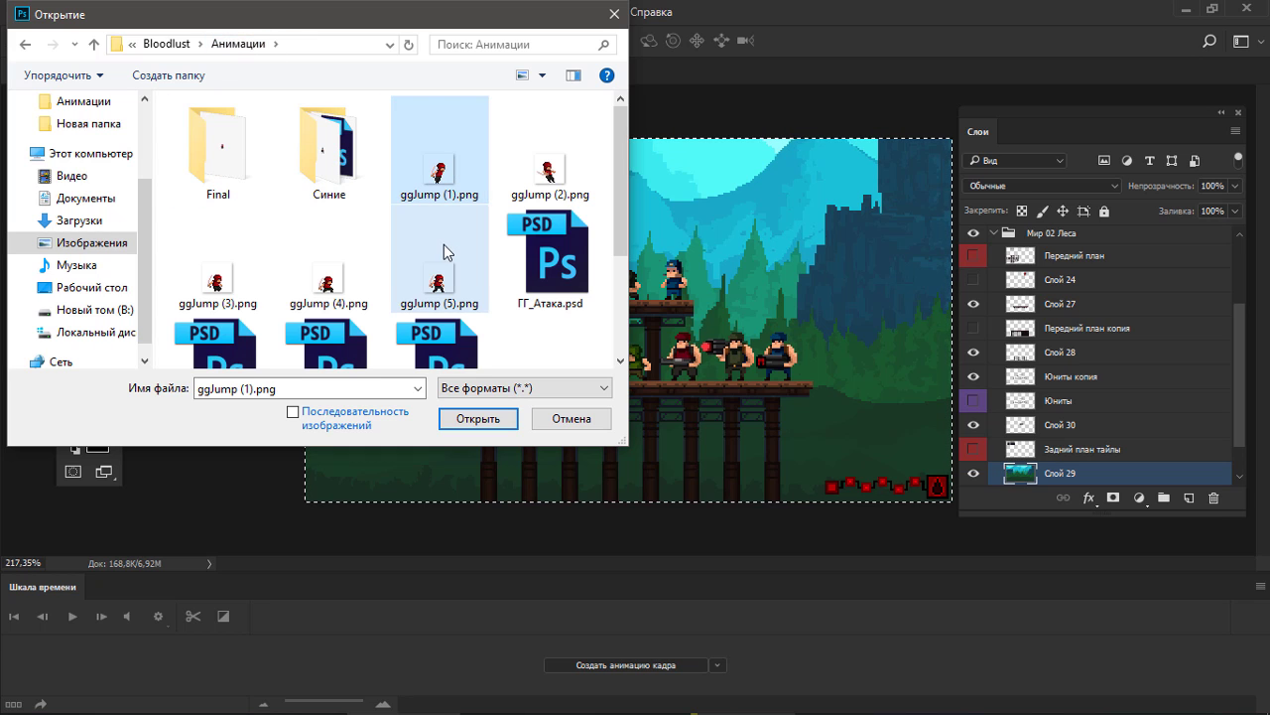
pyautogui.keyDown('shift'); pyautogui.click(438, 276); pyautogui.keyUp('shift')
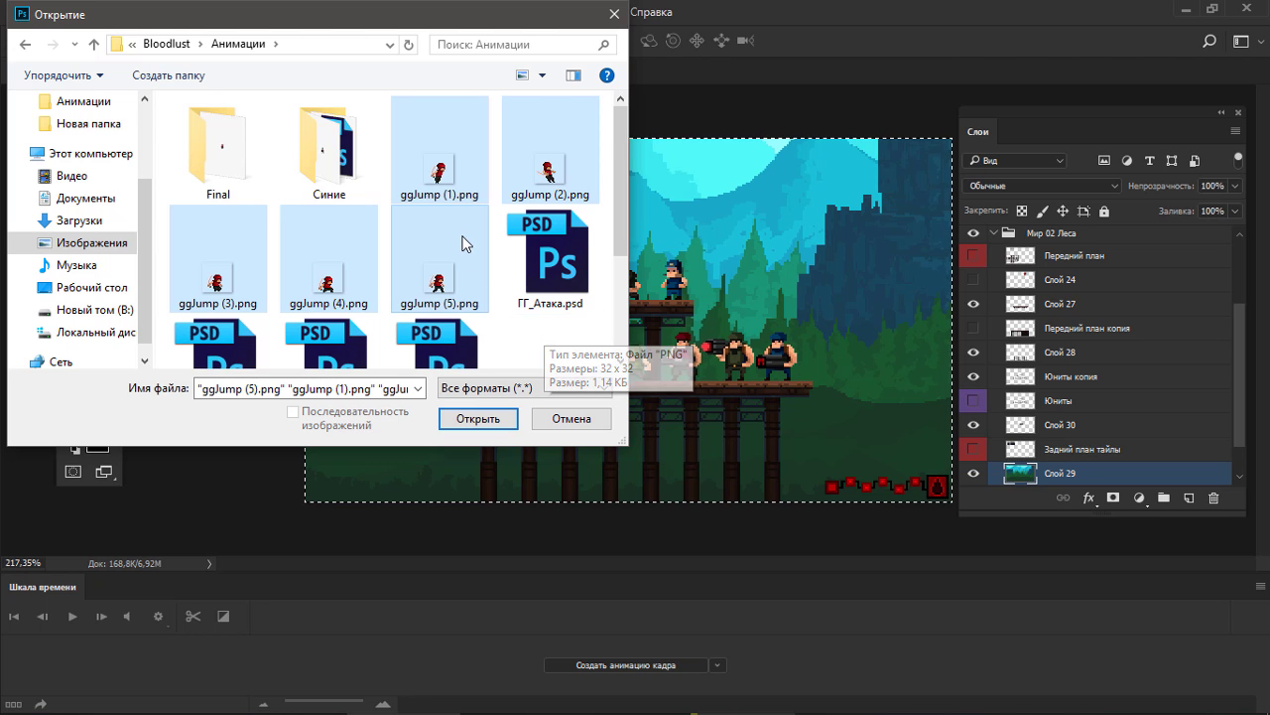
pyautogui.scroll(-1, 464, 239)
pyautogui.scroll(-1, 463, 238)
pyautogui.scroll(2, 503, 263)
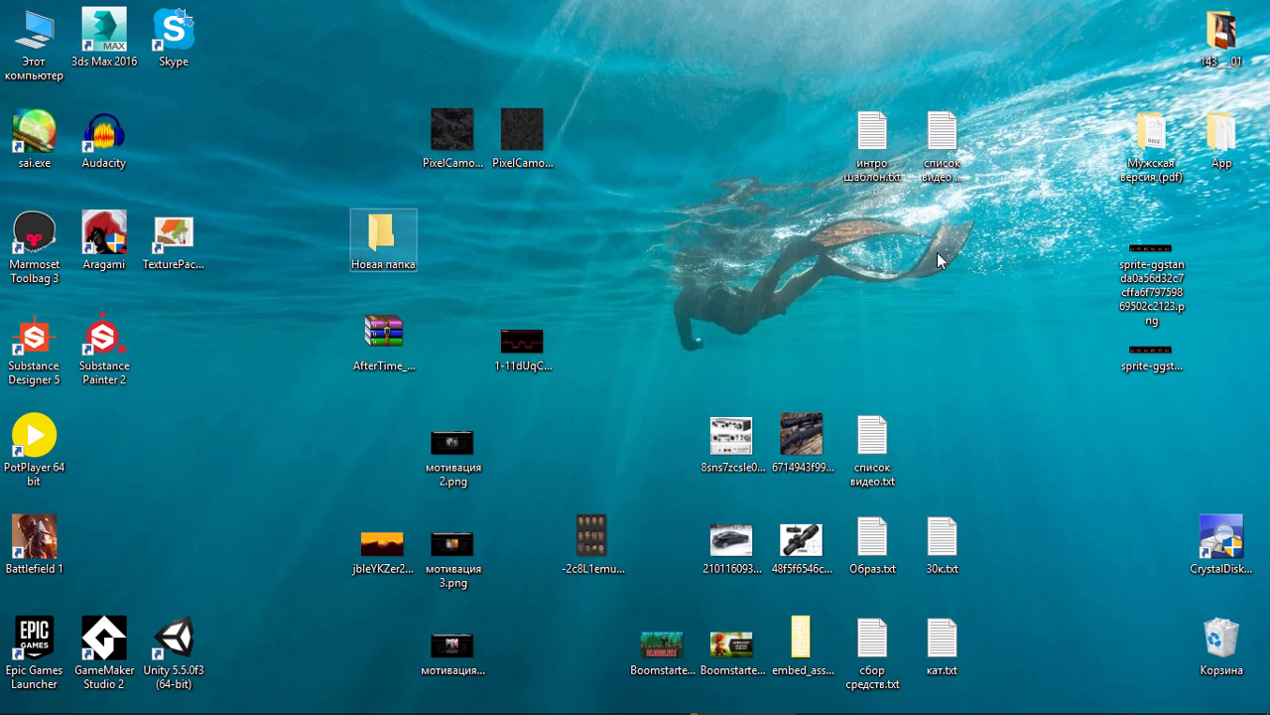
# - Open the sprite-ggstan sprite sheet PNG from the desktop for reference
pyautogui.doubleClick(1155, 250)
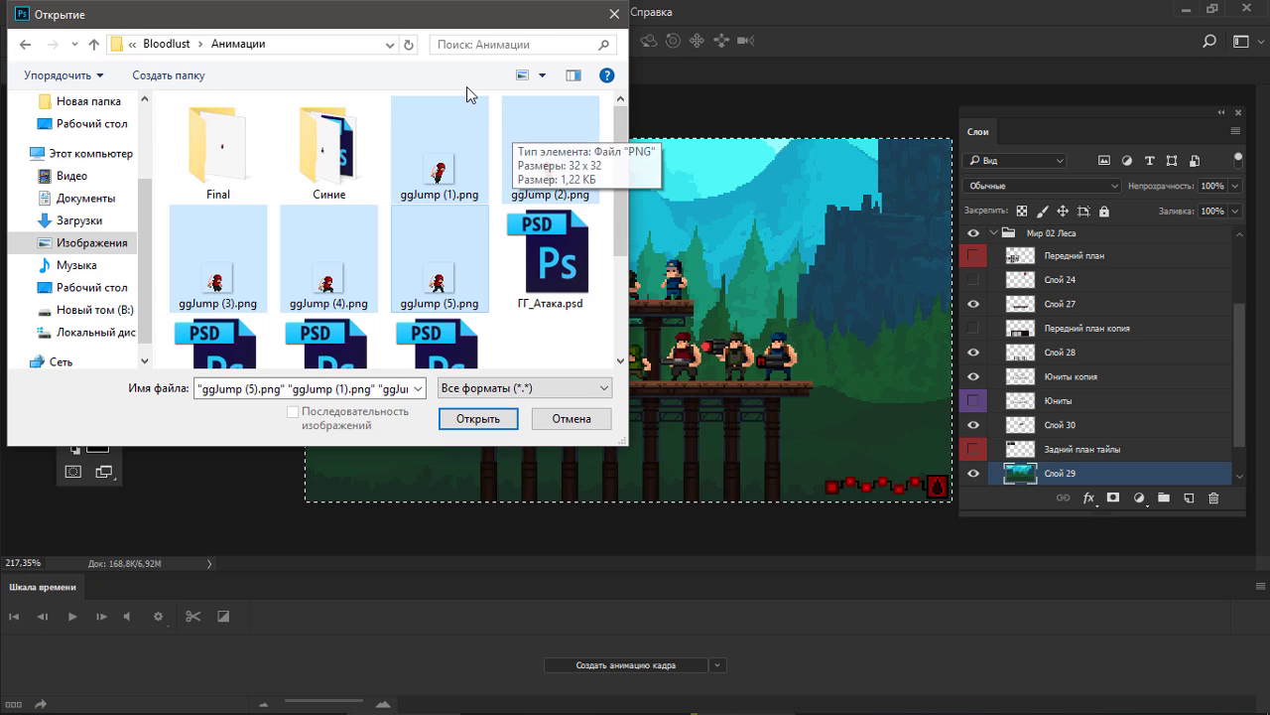
# - Open ggJump (1)–(5).png, then create a blank 320 × 32 pixel document with Ctrl+N
pyautogui.click(480, 419)
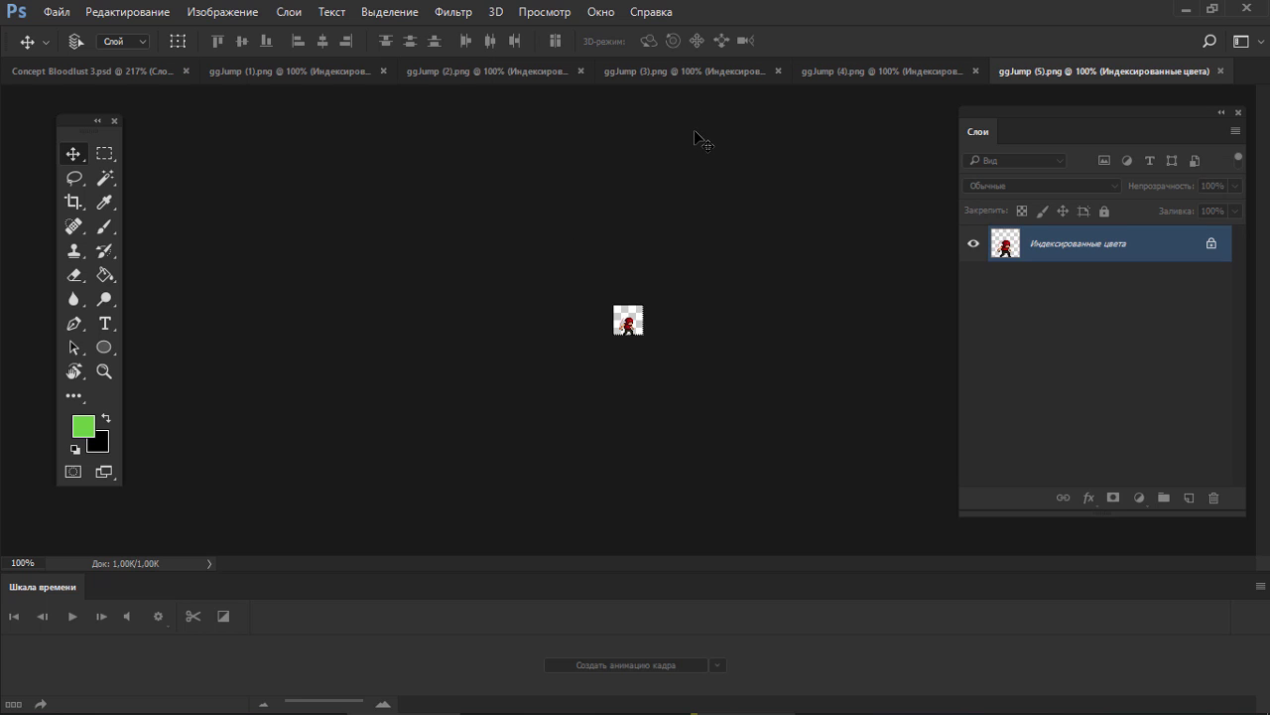
pyautogui.hotkey('ctrl', 'n')
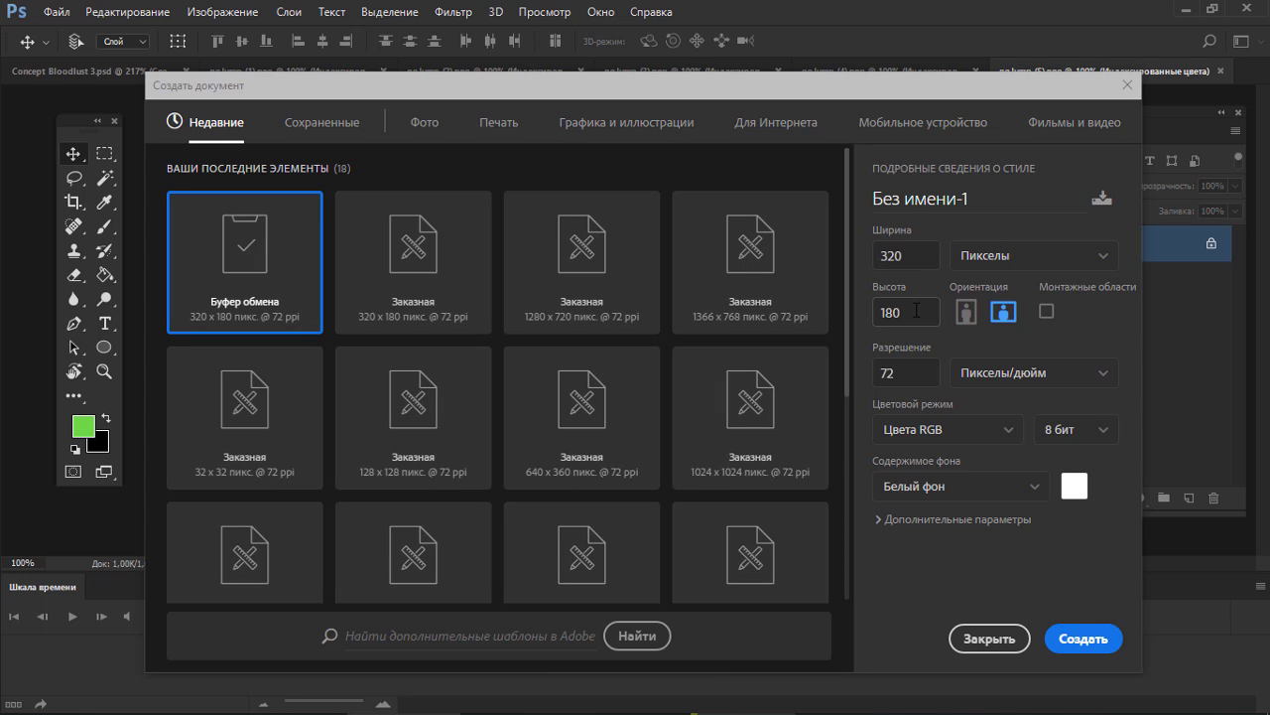
pyautogui.moveTo(903, 90)
pyautogui.mouseDown()
pyautogui.moveTo(823, 318)
pyautogui.moveTo(844, 407)
pyautogui.mouseUp()
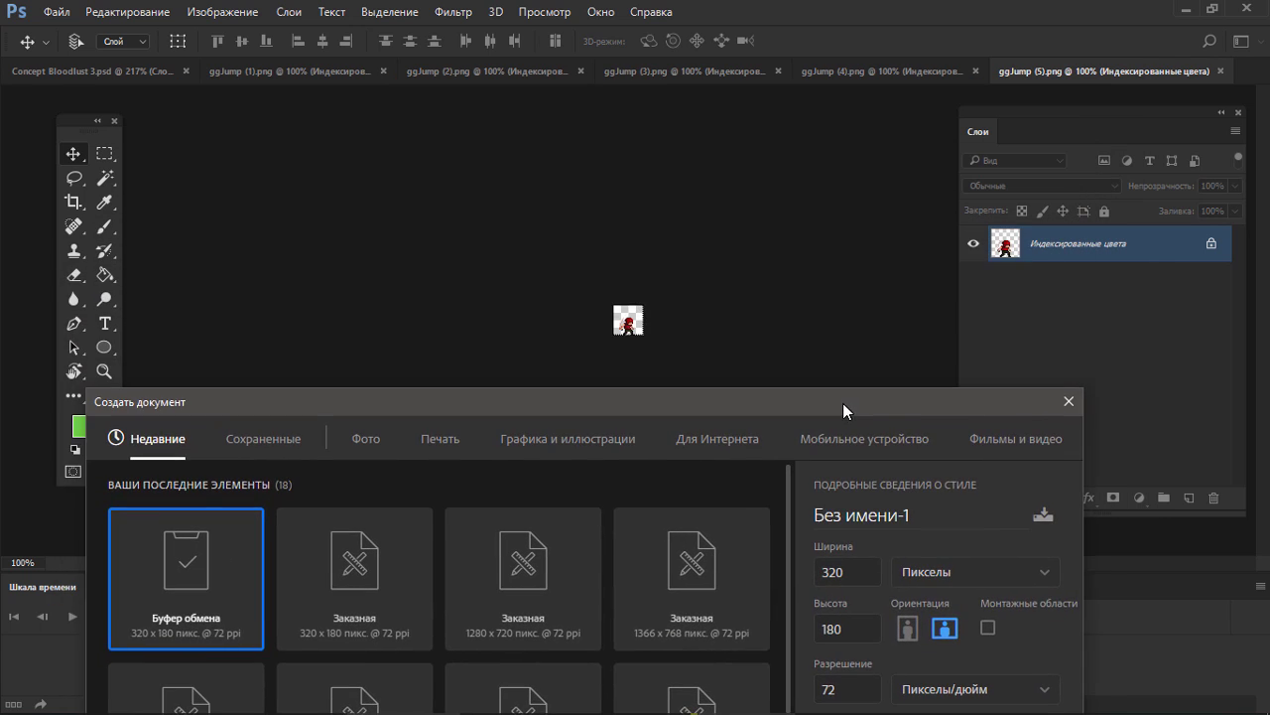
pyautogui.click(850, 635)
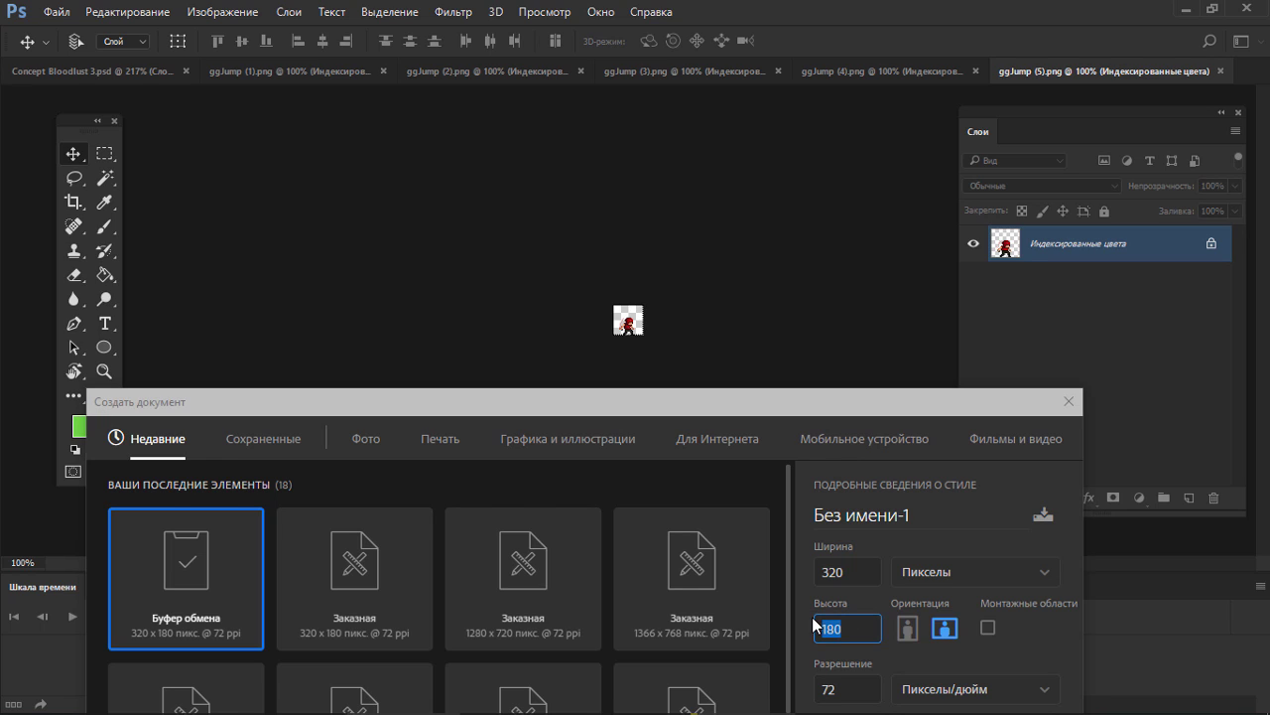
pyautogui.click(832, 572)
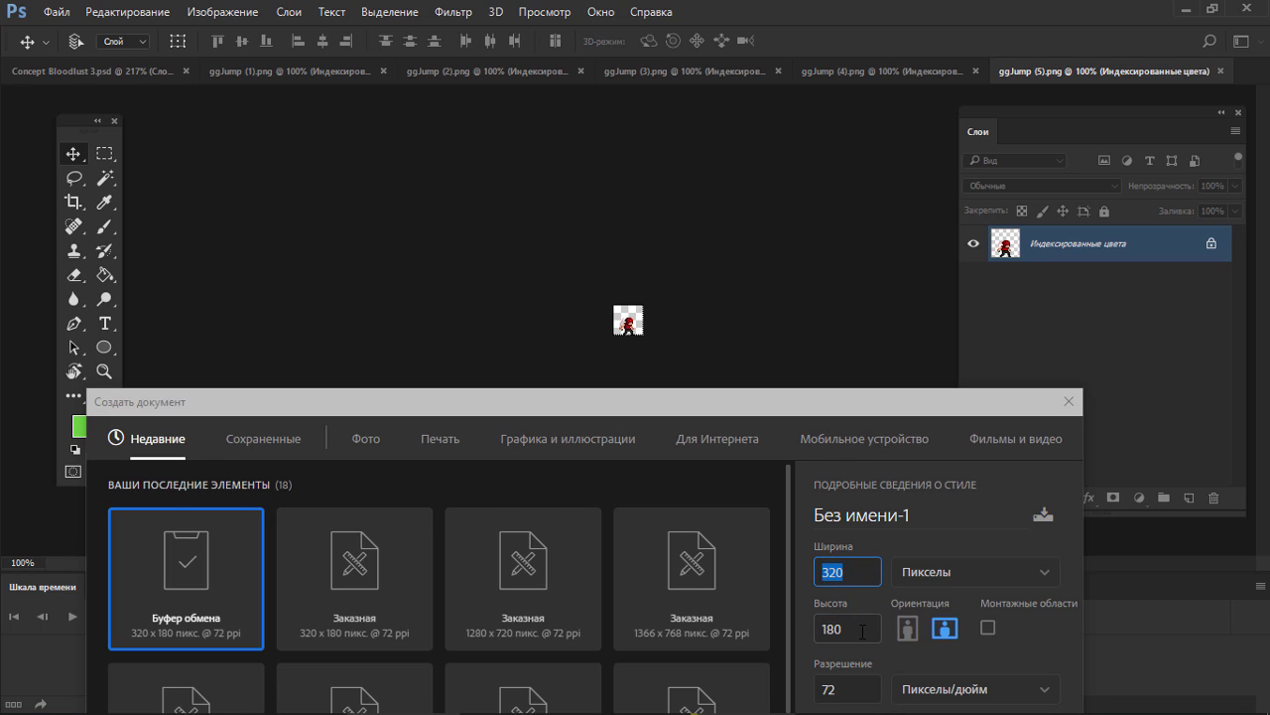
pyautogui.click(832, 628)
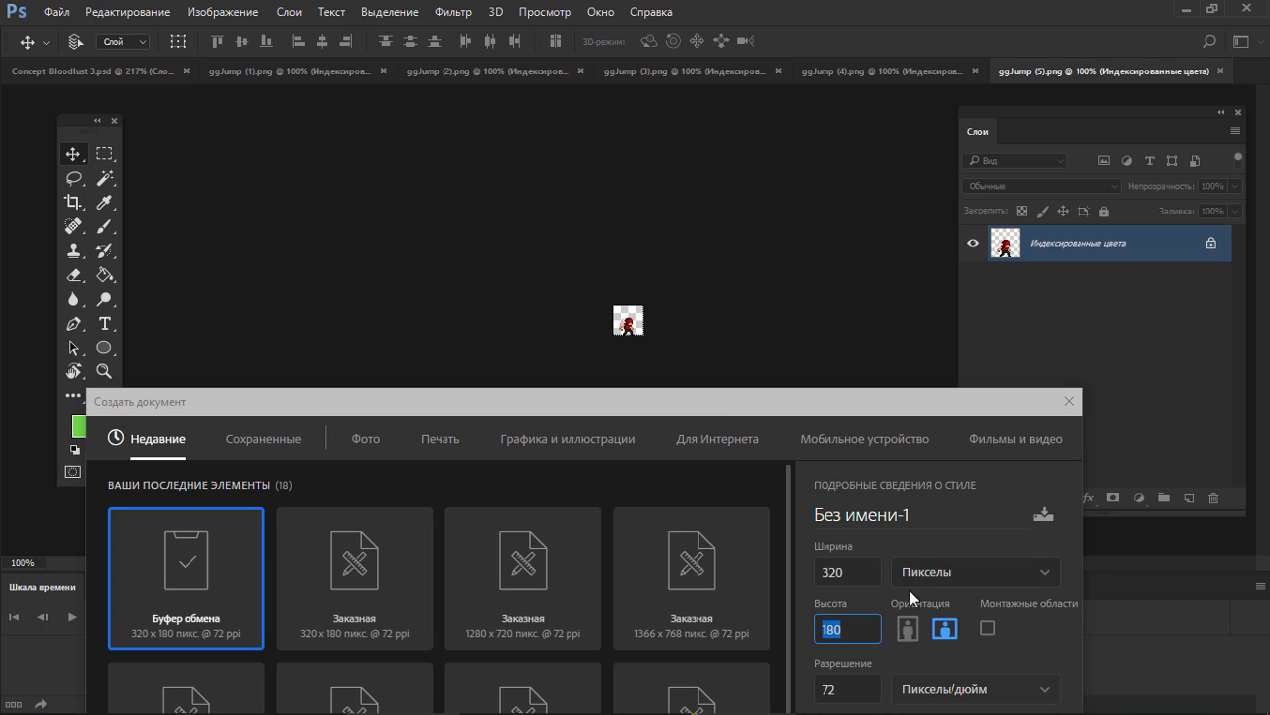
pyautogui.write('32')
pyautogui.moveTo(928, 382); pyautogui.dragTo(913, 117)
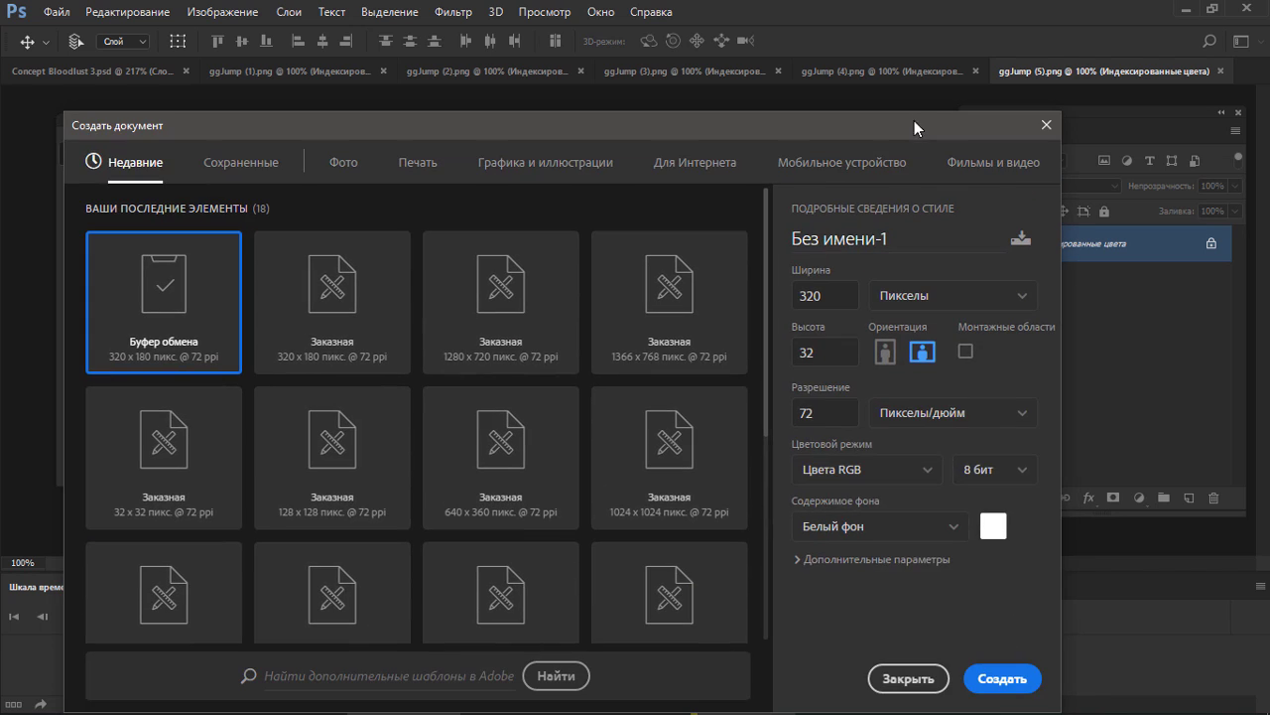
pyautogui.click(998, 685)
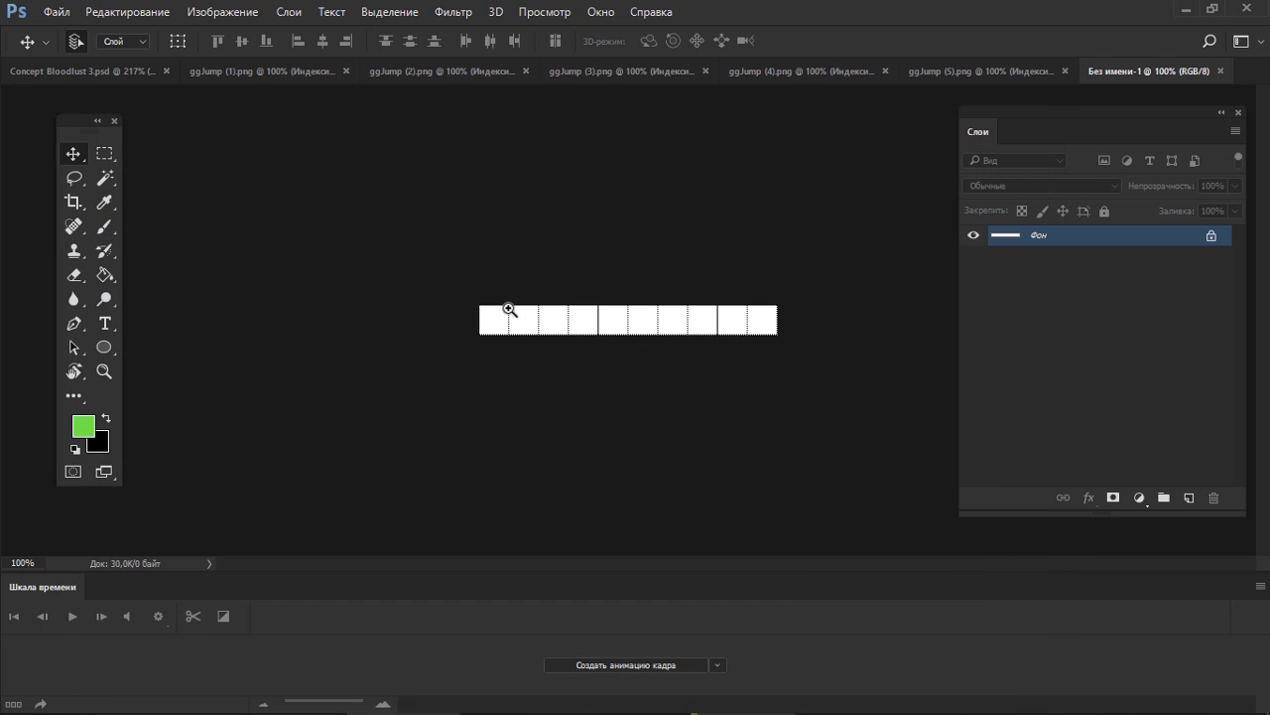
# - Paste the ggJump (1) frame into the strip's leftmost cell and close its document
pyautogui.keyDown('ctrl'); pyautogui.moveTo(510, 312); pyautogui.dragTo(613, 301); pyautogui.keyUp('ctrl')
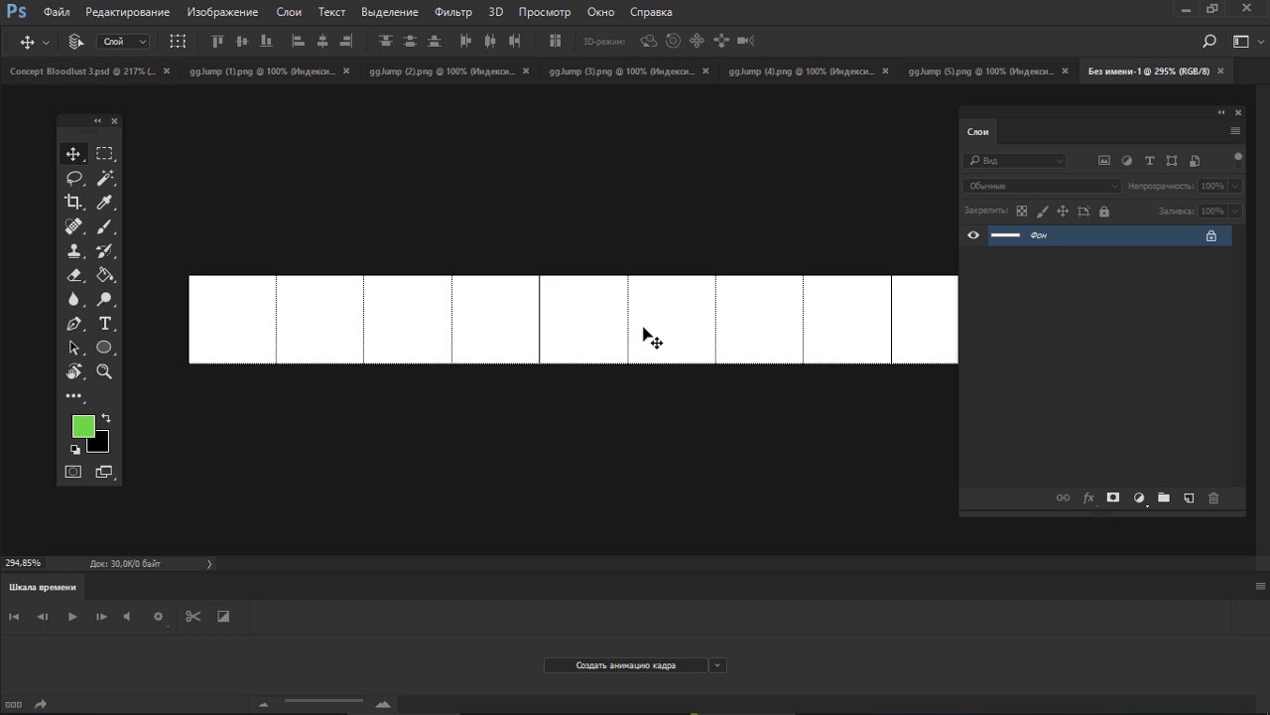
pyautogui.click(255, 68)
pyautogui.hotkey('ctrl', 'a')
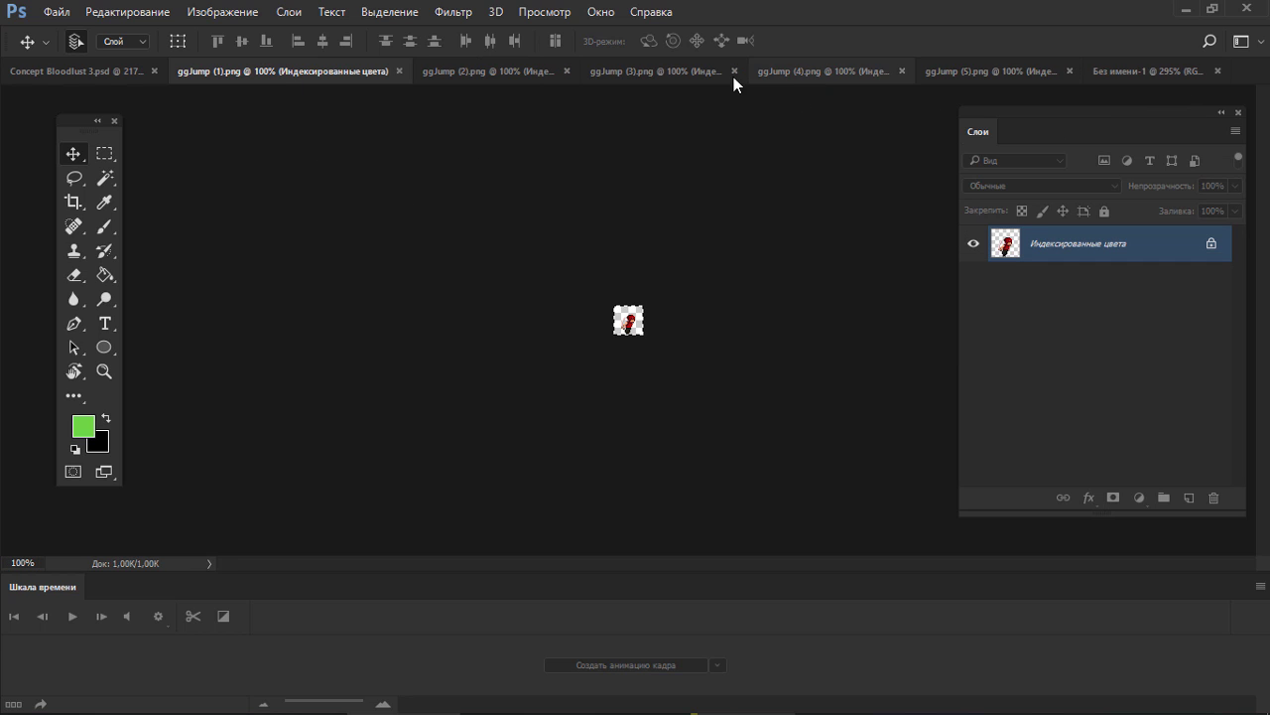
pyautogui.click(399, 70)
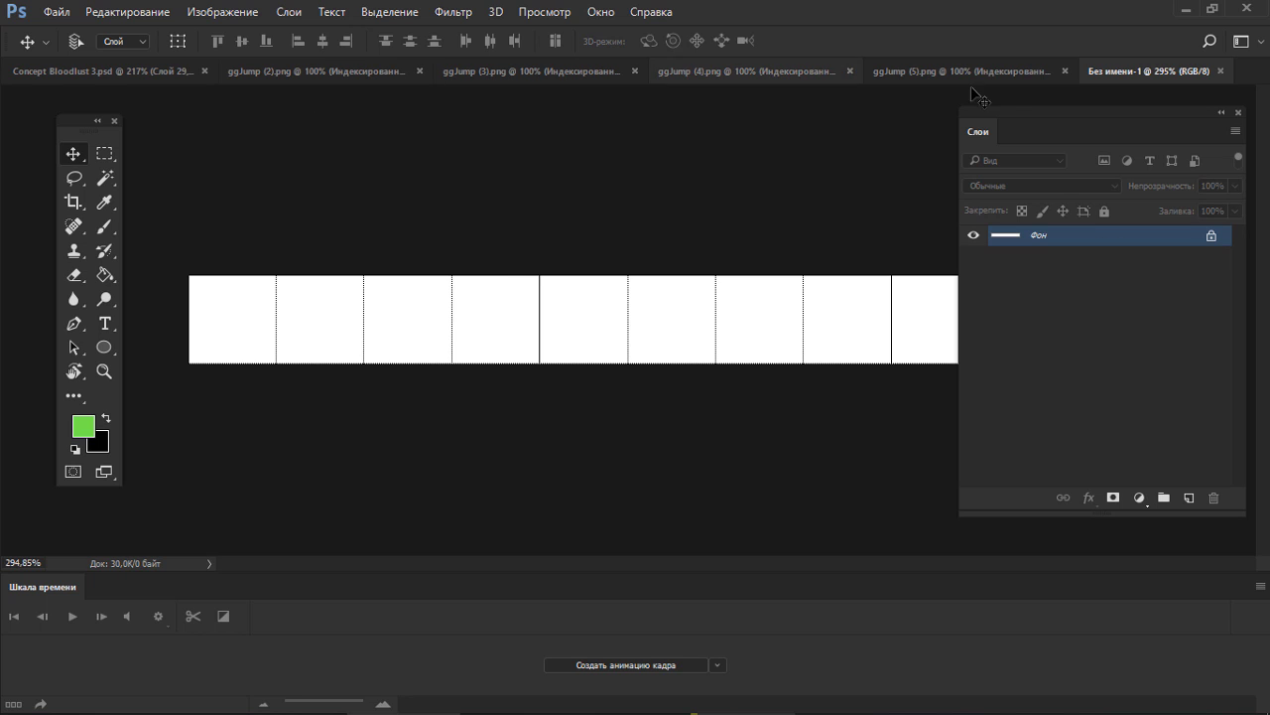
pyautogui.hotkey('ctrl', 'v')
pyautogui.moveTo(647, 335); pyautogui.dragTo(235, 333)
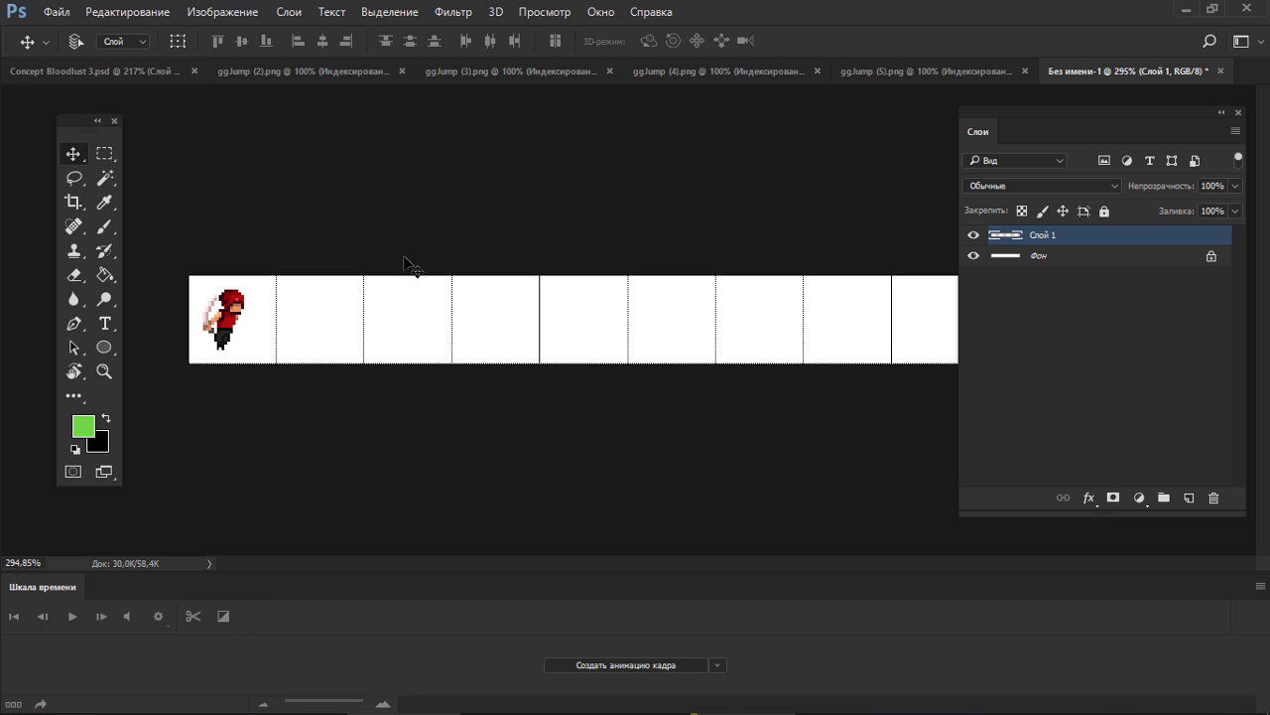
# - Paste the ggJump (2) frame into the second cell and close its source document
pyautogui.click(382, 71)
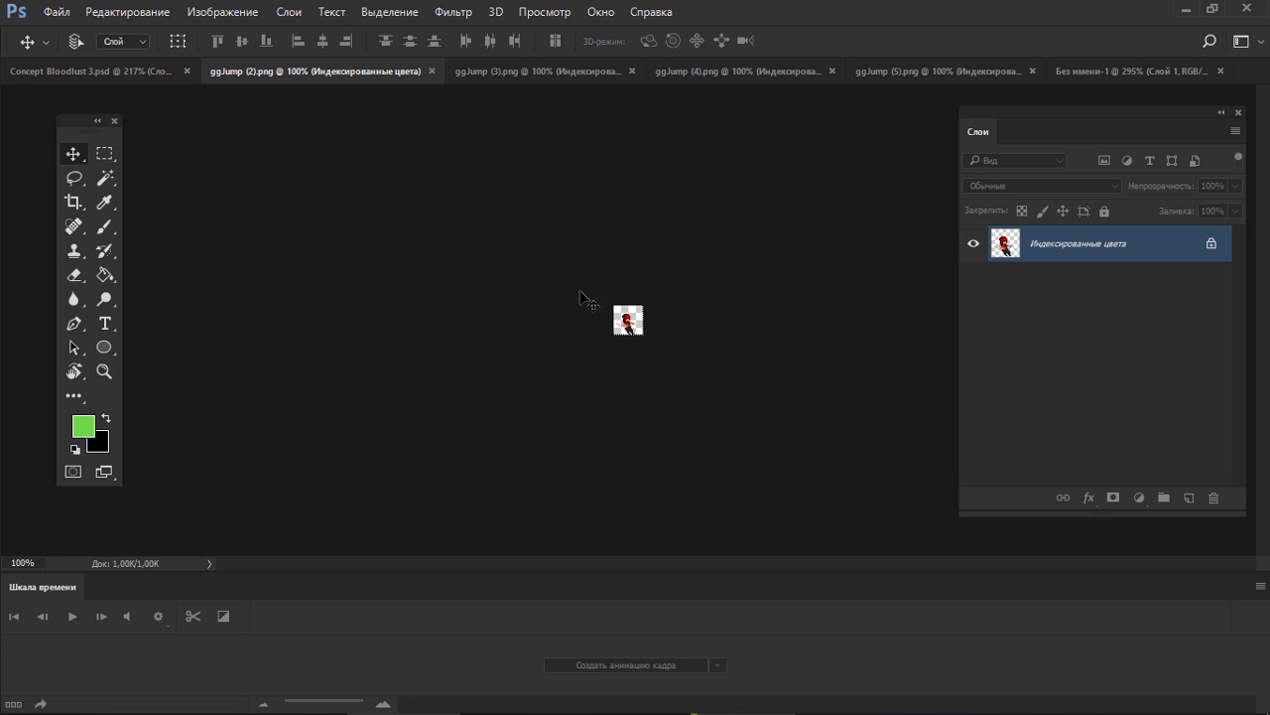
pyautogui.keyDown('ctrl'); pyautogui.moveTo(638, 318); pyautogui.dragTo(887, 343); pyautogui.keyUp('ctrl')
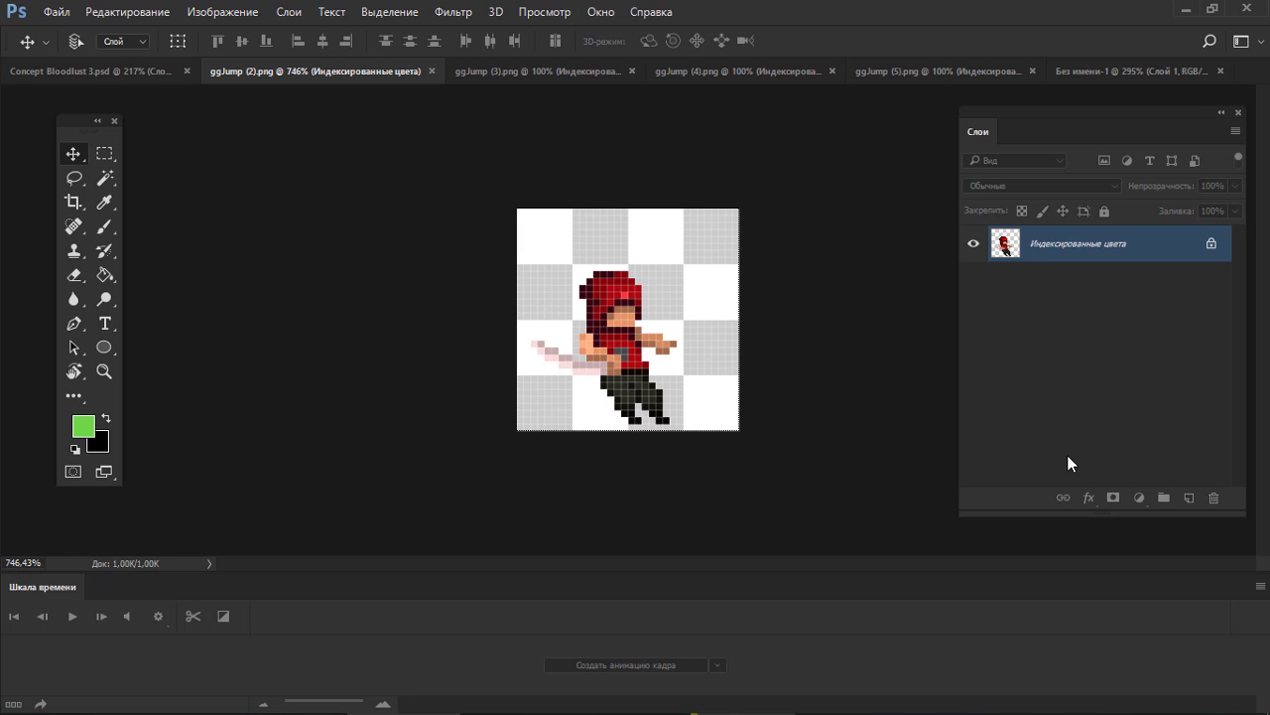
pyautogui.moveTo(465, 371); pyautogui.dragTo(522, 462)
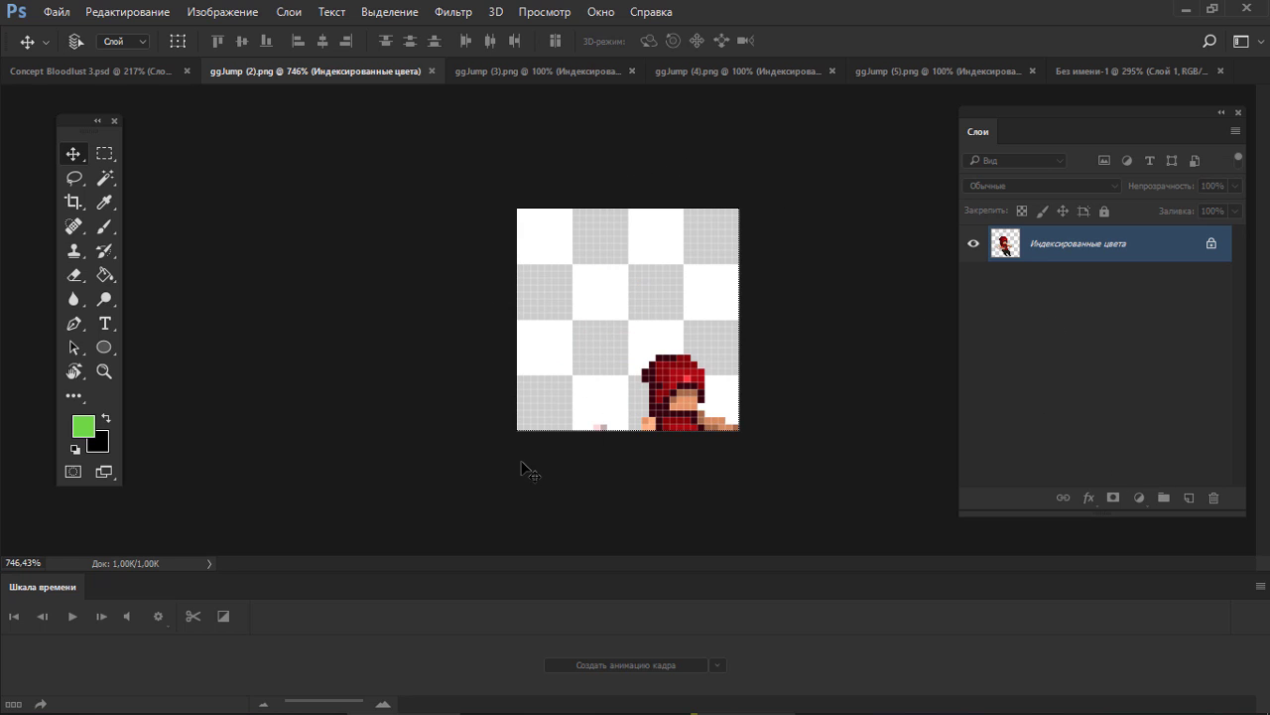
pyautogui.hotkey('ctrl', 'z')
pyautogui.hotkey('ctrl', 'a')
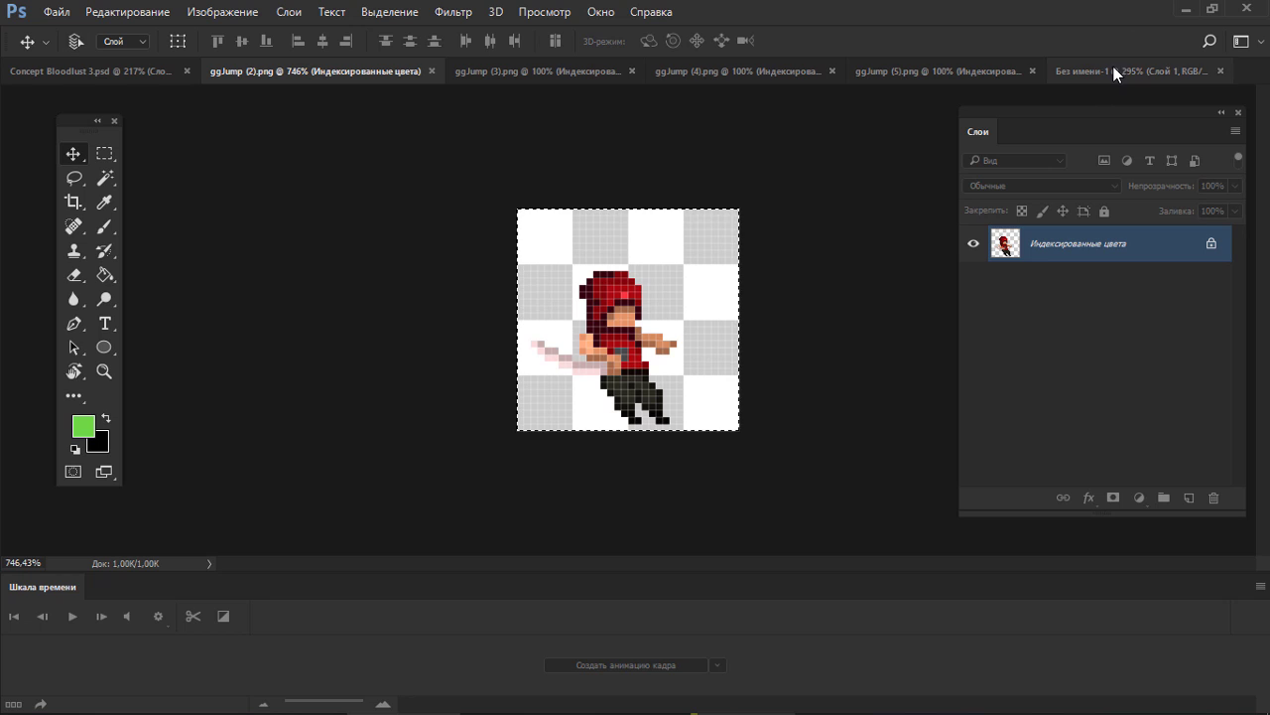
pyautogui.click(437, 71)
pyautogui.hotkey('ctrl', 'v')
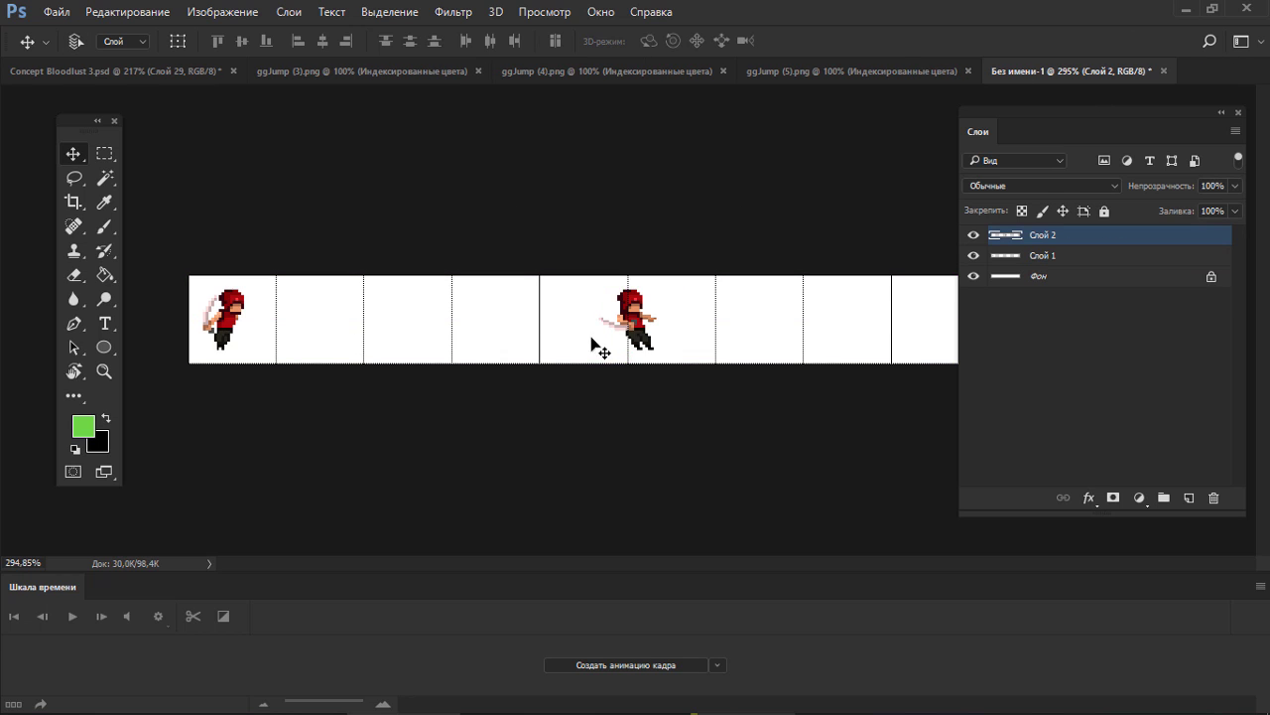
pyautogui.moveTo(646, 319); pyautogui.dragTo(324, 317)
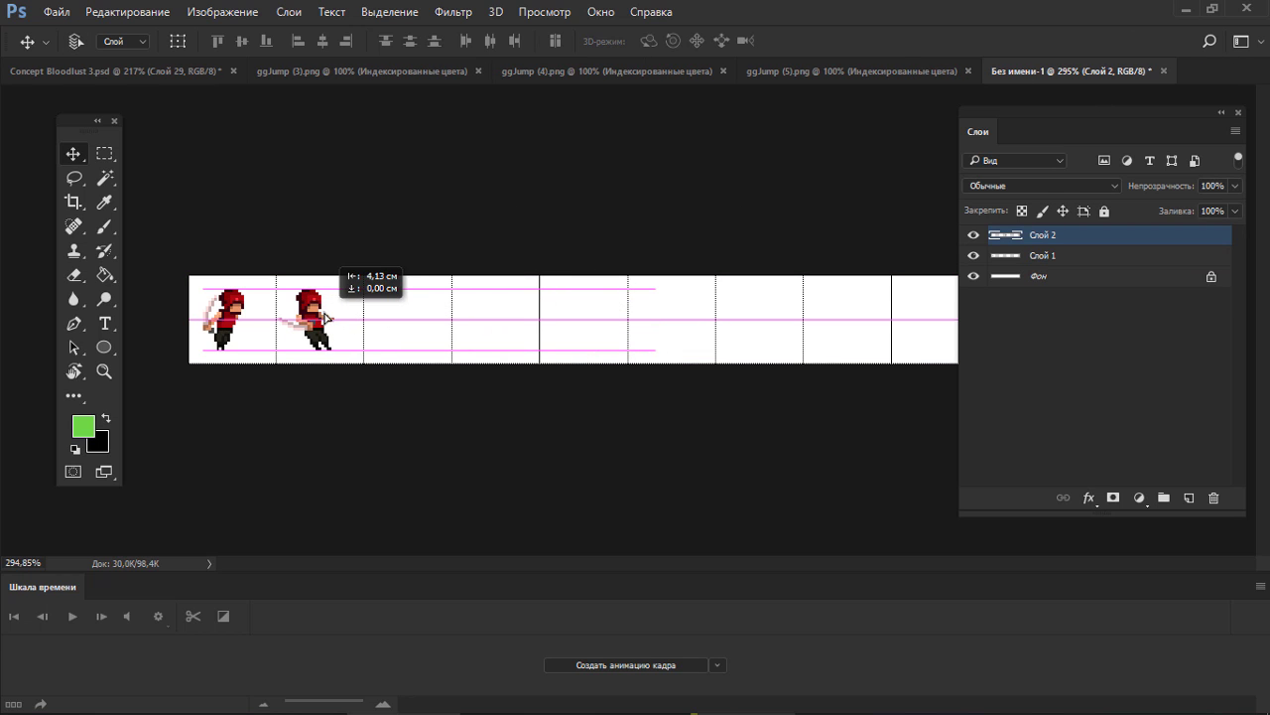
# - Place ggJump (3) in the third cell, close its document, and drag in ggJump (4)
pyautogui.click(366, 71)
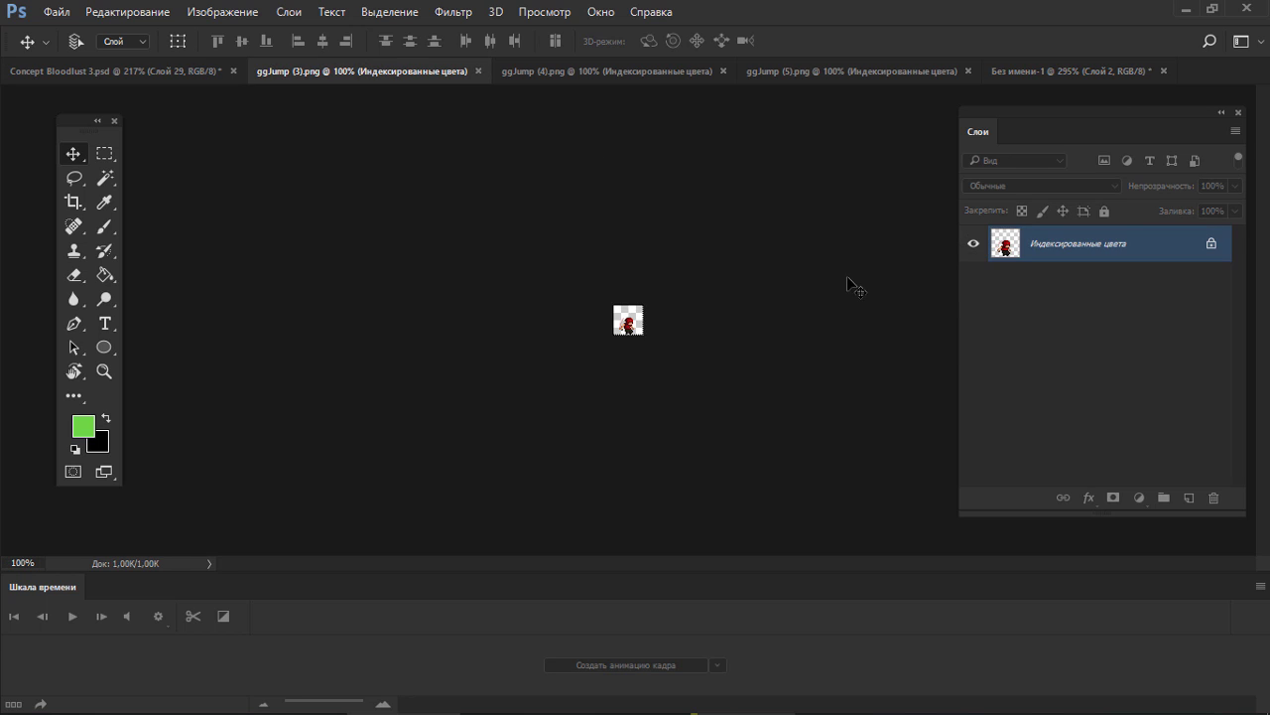
pyautogui.hotkey('ctrl', 'a')
pyautogui.hotkey('ctrl', 'c')
pyautogui.click(1039, 70)
pyautogui.hotkey('ctrl', 'v')
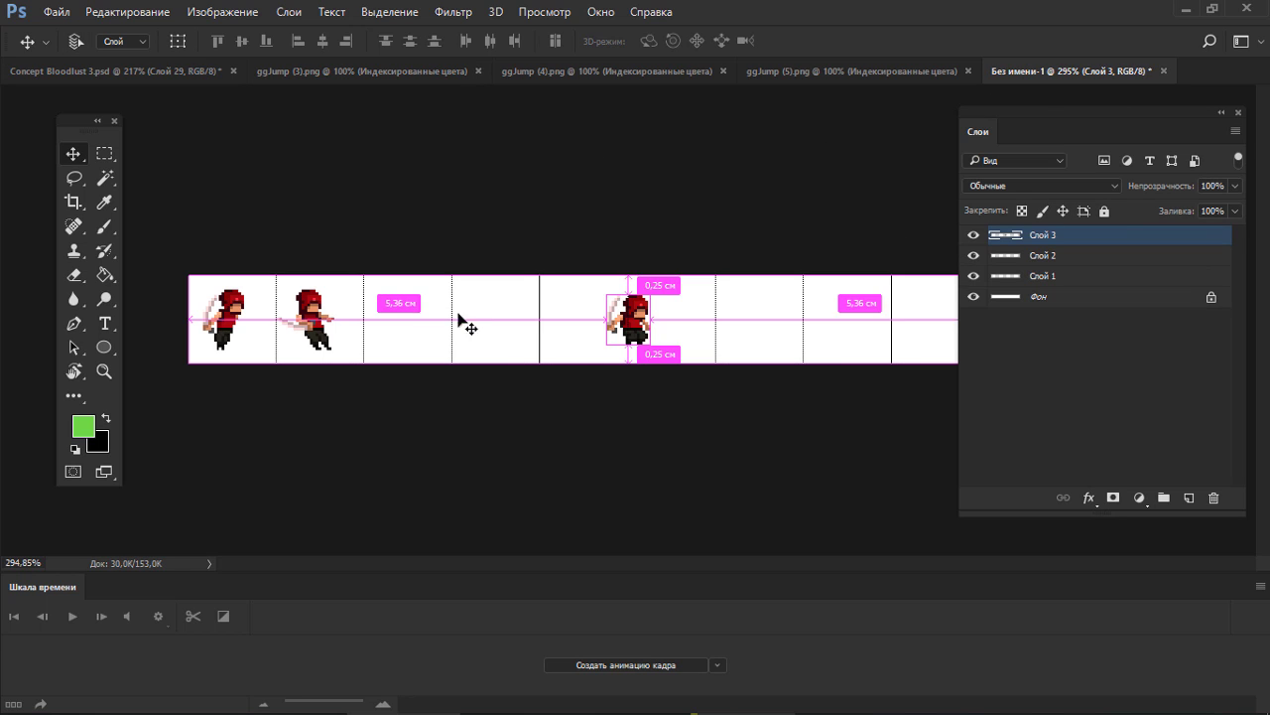
pyautogui.moveTo(627, 320); pyautogui.dragTo(404, 320)
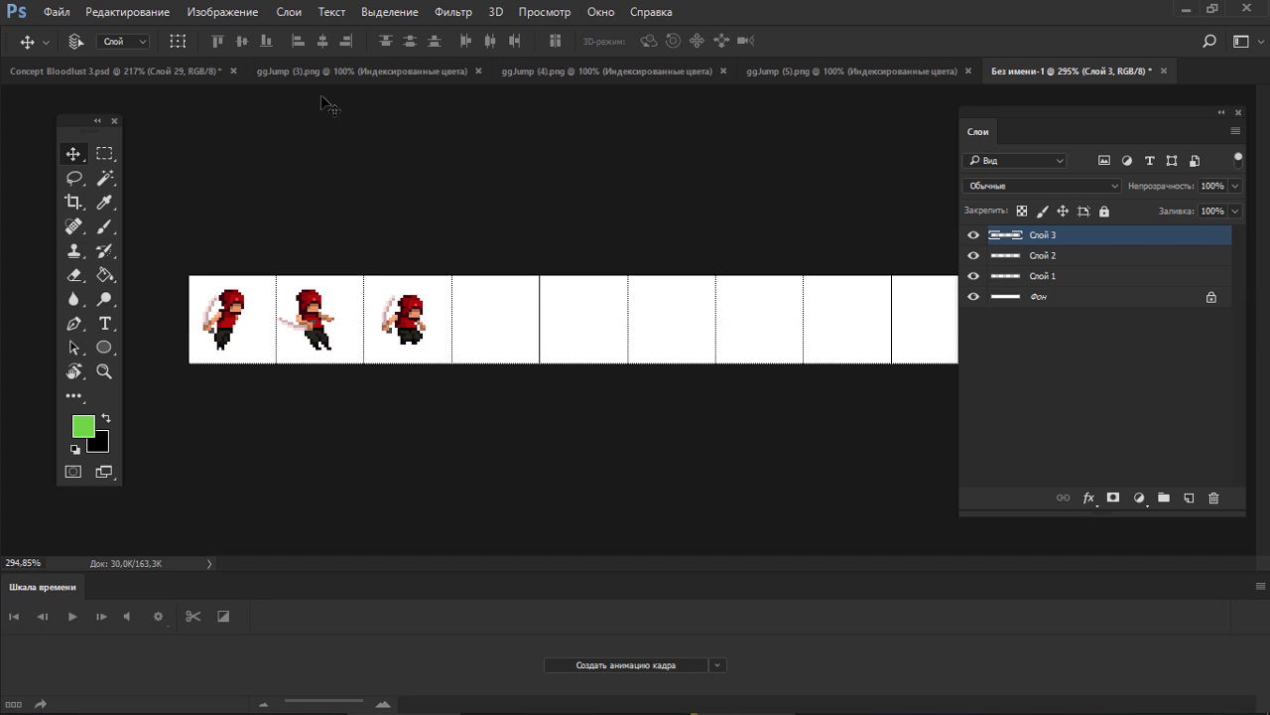
pyautogui.click(288, 71)
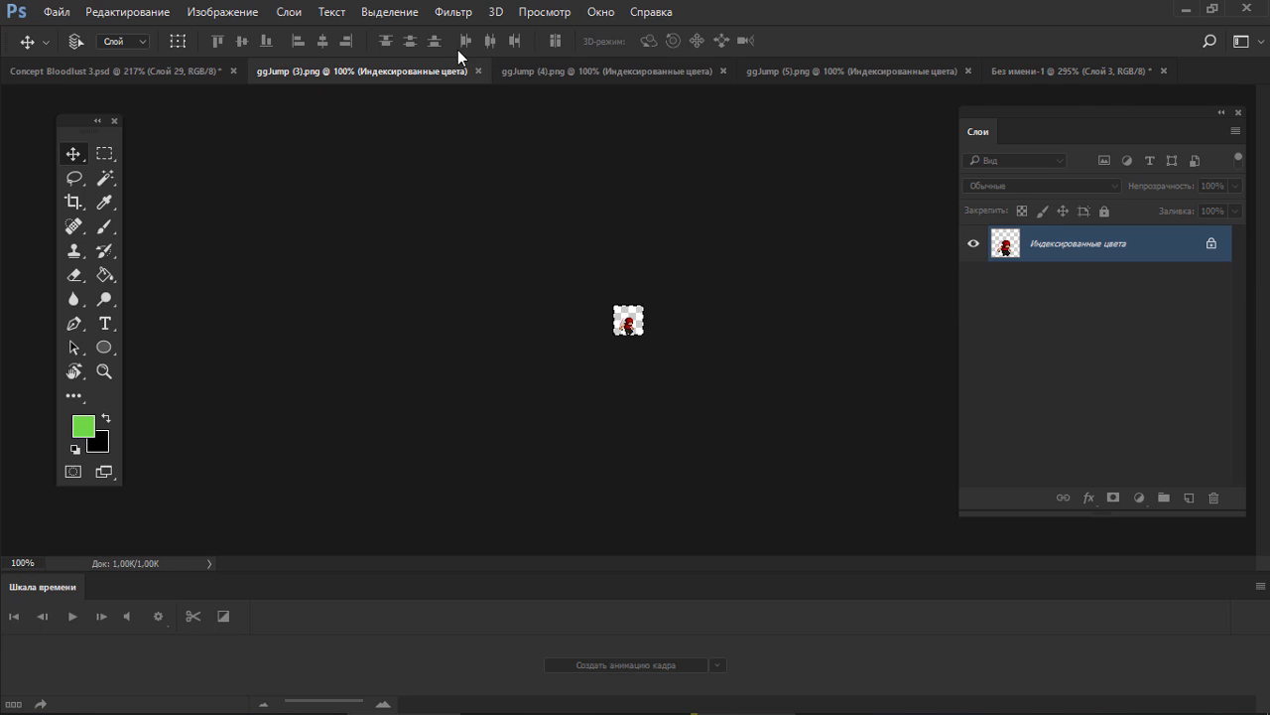
pyautogui.click(477, 71)
pyautogui.click(414, 71)
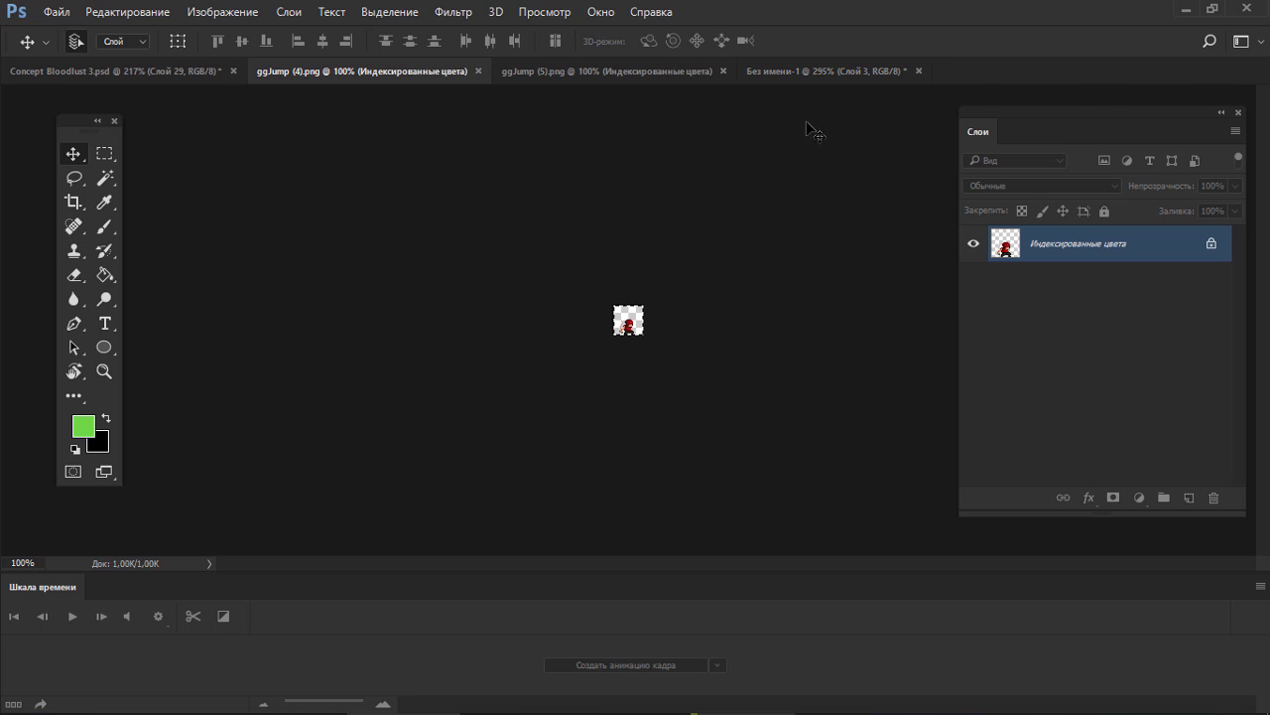
pyautogui.moveTo(814, 131); pyautogui.dragTo(498, 296)
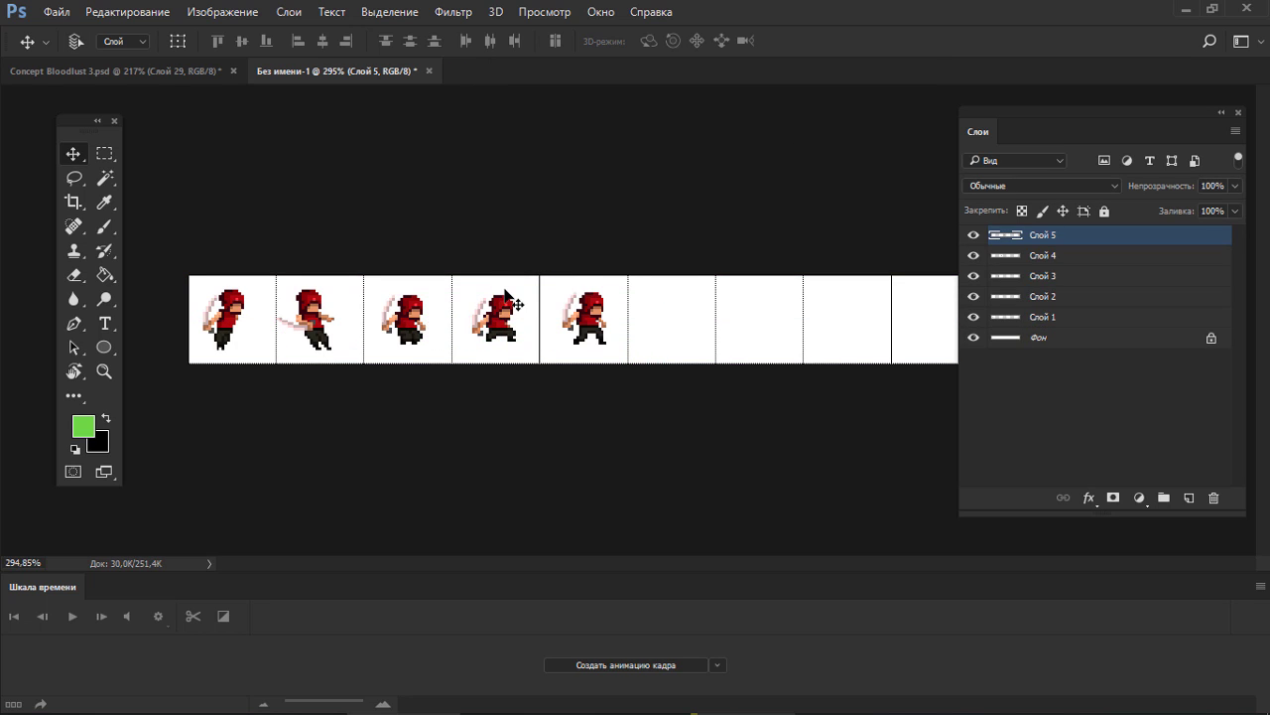
pyautogui.press('Tab')
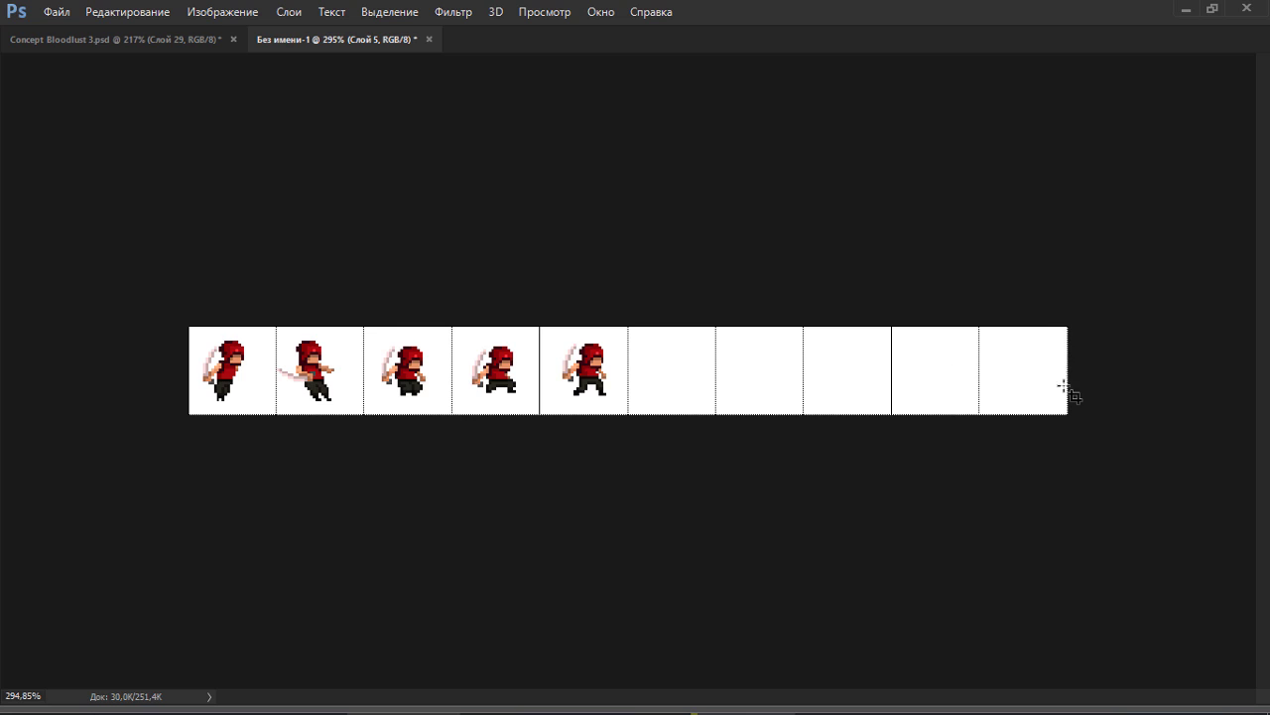
# - Trim the strip down to just its five filled cells
pyautogui.hotkey('ctrl', 't')
pyautogui.moveTo(1068, 370)
pyautogui.mouseDown()
pyautogui.moveTo(849, 365)
pyautogui.moveTo(853, 347)
pyautogui.mouseUp()
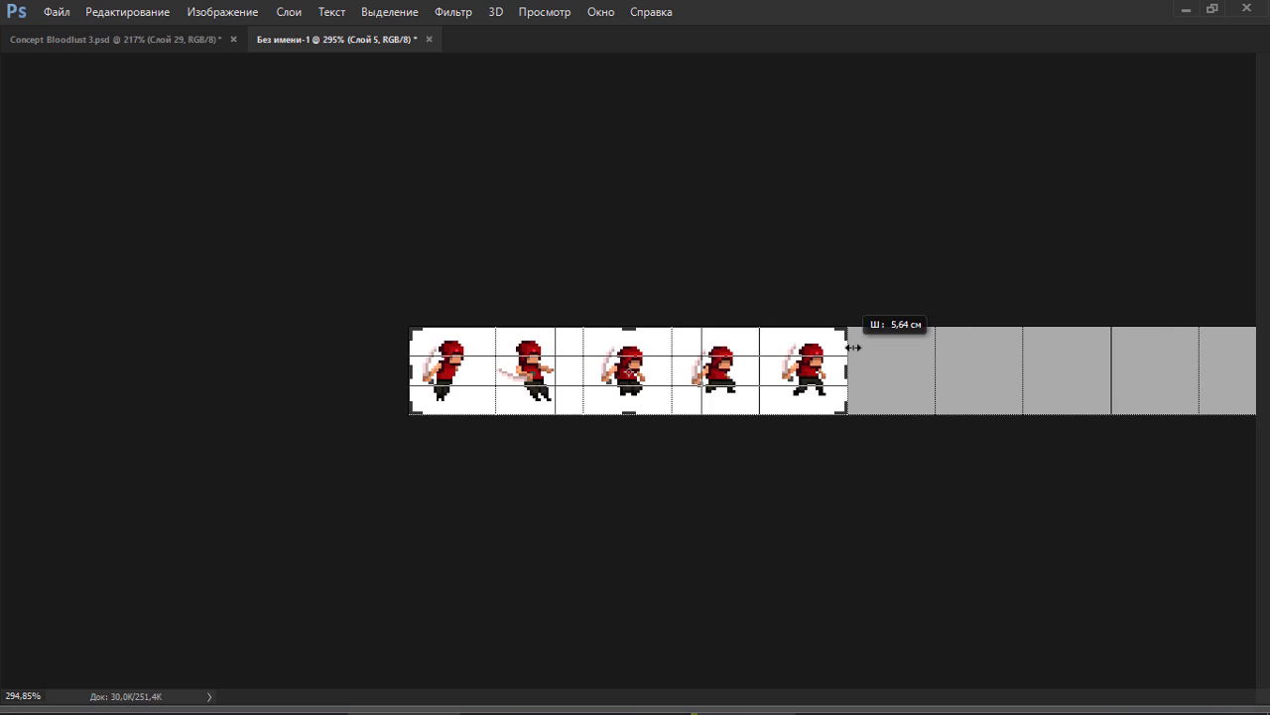
pyautogui.keyDown('alt'); pyautogui.moveTo(852, 348); pyautogui.dragTo(847, 353); pyautogui.keyUp('alt')
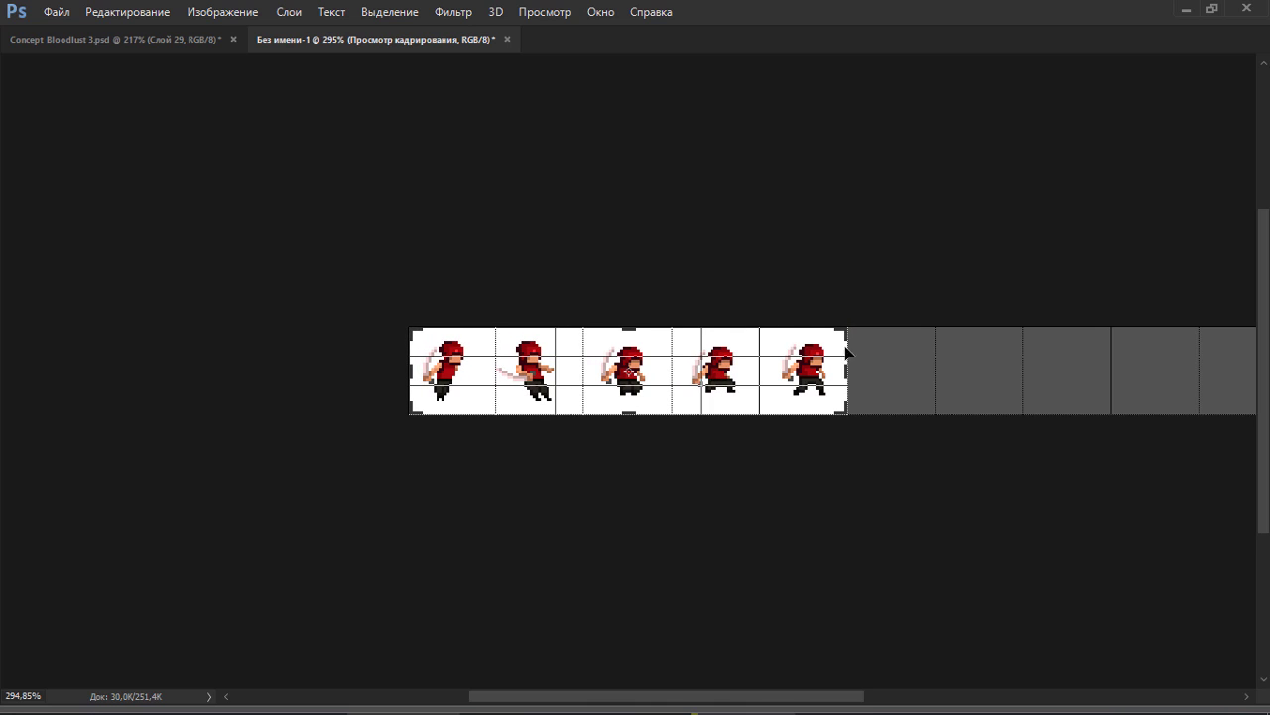
pyautogui.press('Return')
pyautogui.hotkey('ctrl', '+')
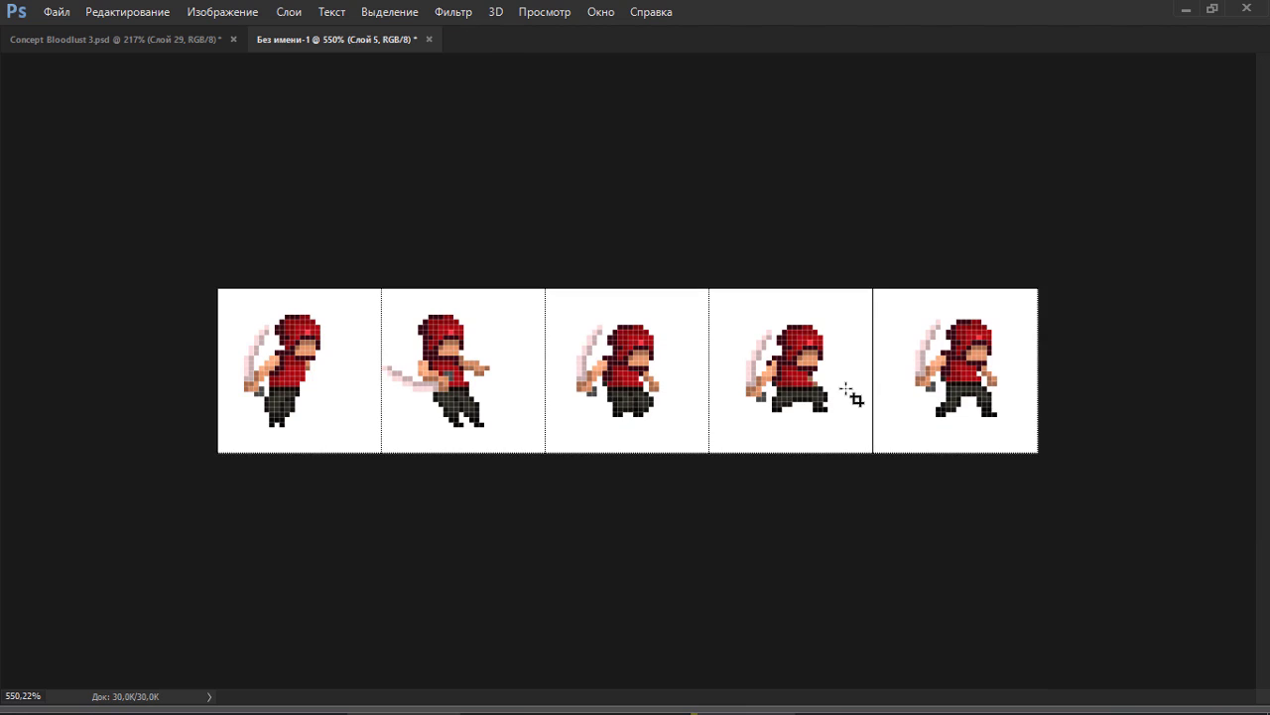
# - Toggle the cell guides, zoom out, and bring the hidden workspace panels back
pyautogui.hotkey('ctrl', 'h')
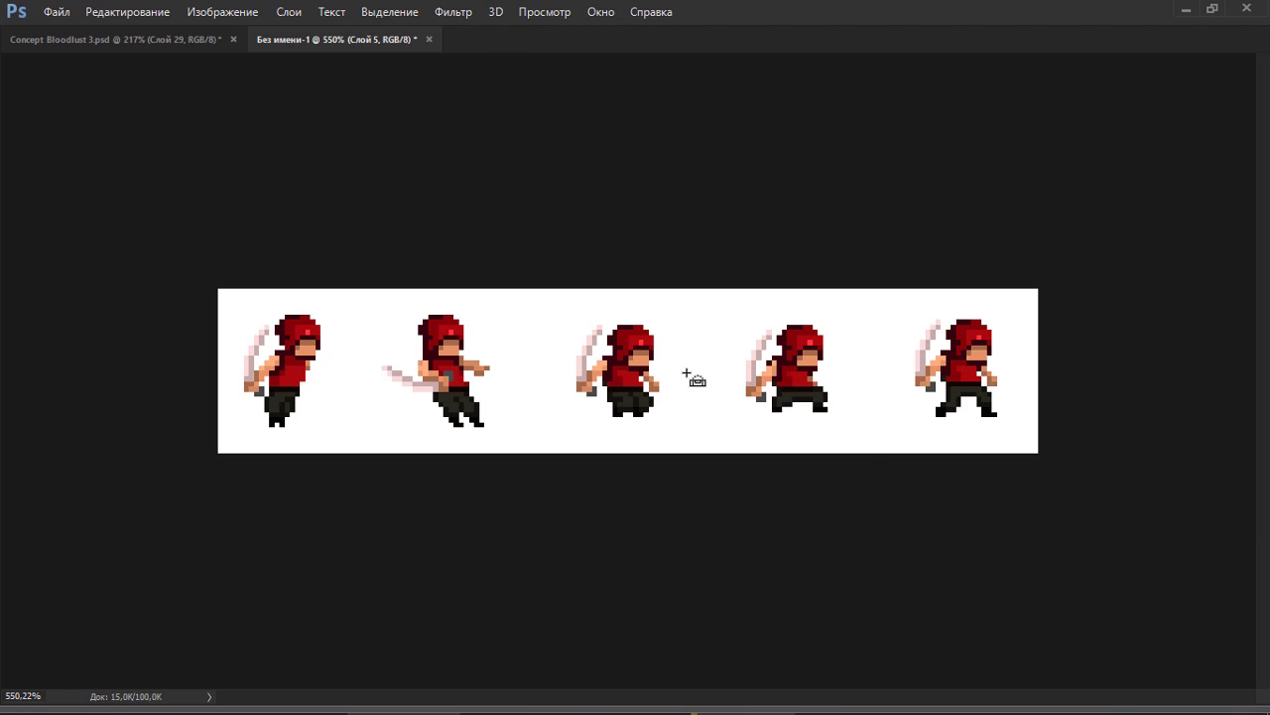
pyautogui.hotkey('ctrl', 'h')
pyautogui.keyDown('alt'); pyautogui.scroll(-2, 692, 378); pyautogui.keyUp('alt')
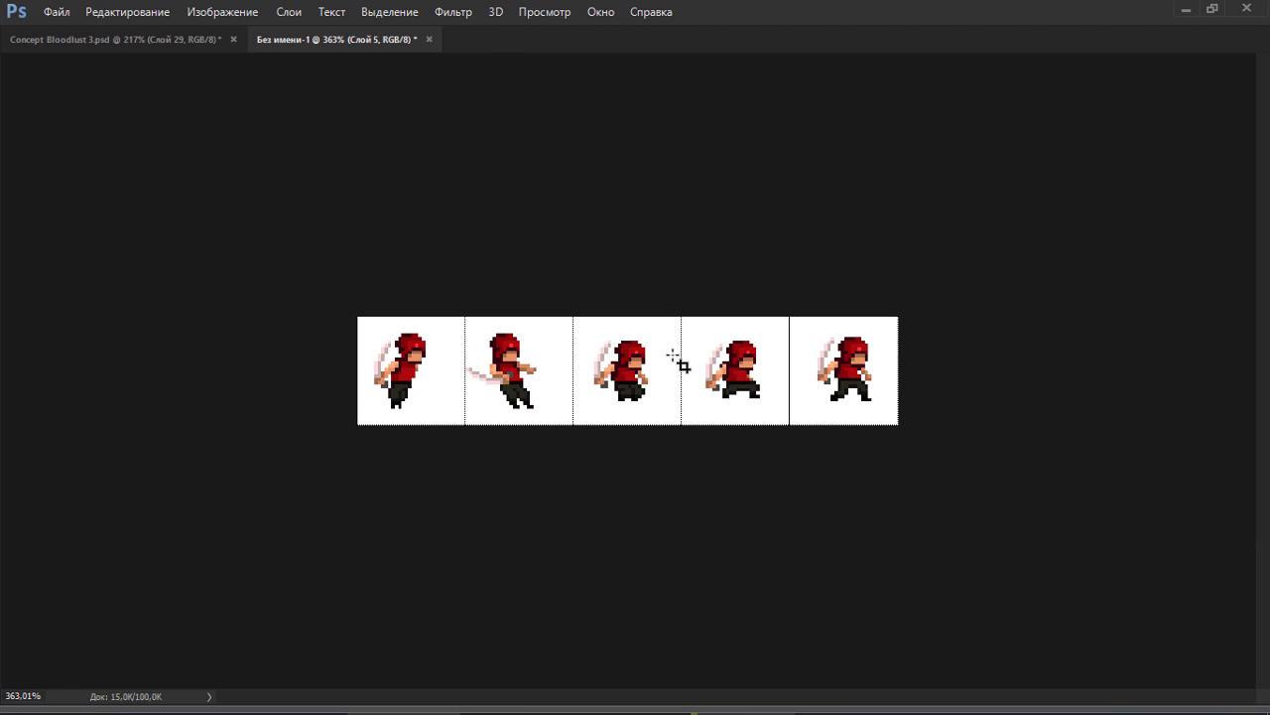
pyautogui.press('Tab')
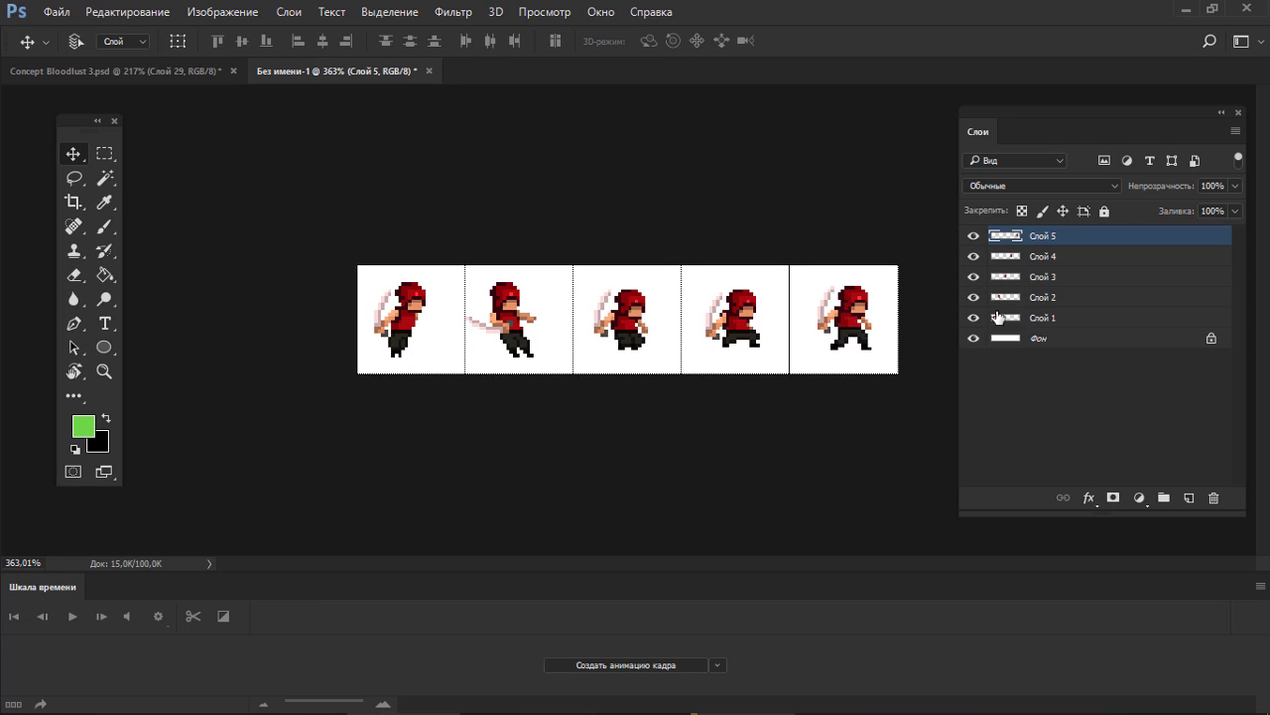
# - Shift the characters on layers Слой 3, 4 and 5 vertically into line
pyautogui.click(998, 317)
pyautogui.click(1022, 280)
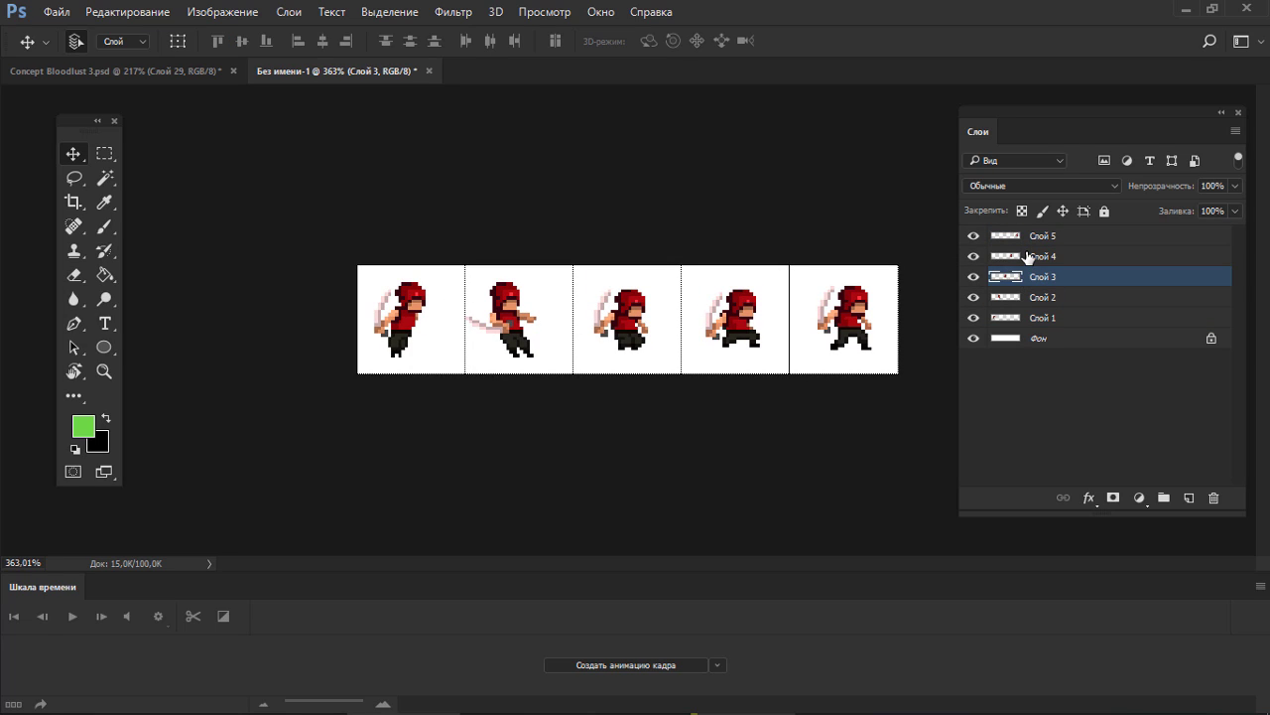
pyautogui.keyDown('ctrl'); pyautogui.click(1029, 257); pyautogui.keyUp('ctrl')
pyautogui.press('Down')
pyautogui.press('Down')
pyautogui.press('Down')
pyautogui.press('Down')
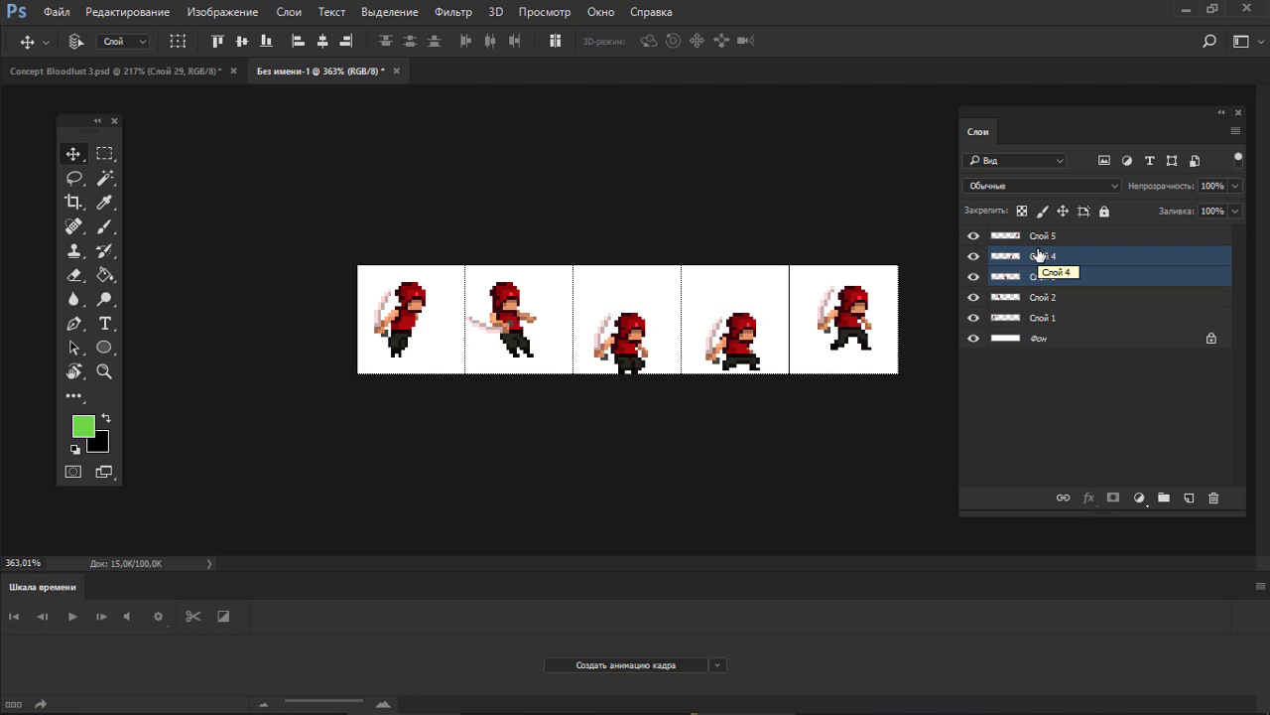
pyautogui.press('Down')
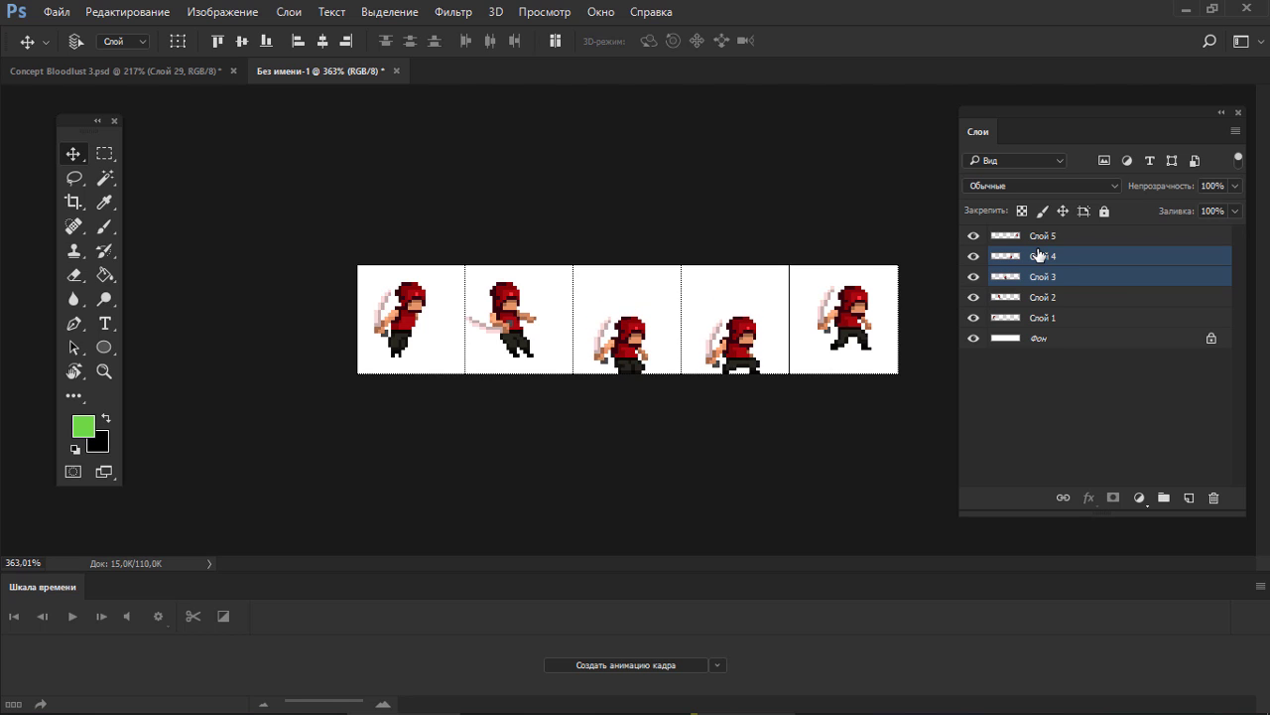
pyautogui.click(1038, 255)
pyautogui.moveTo(636, 350); pyautogui.dragTo(635, 326)
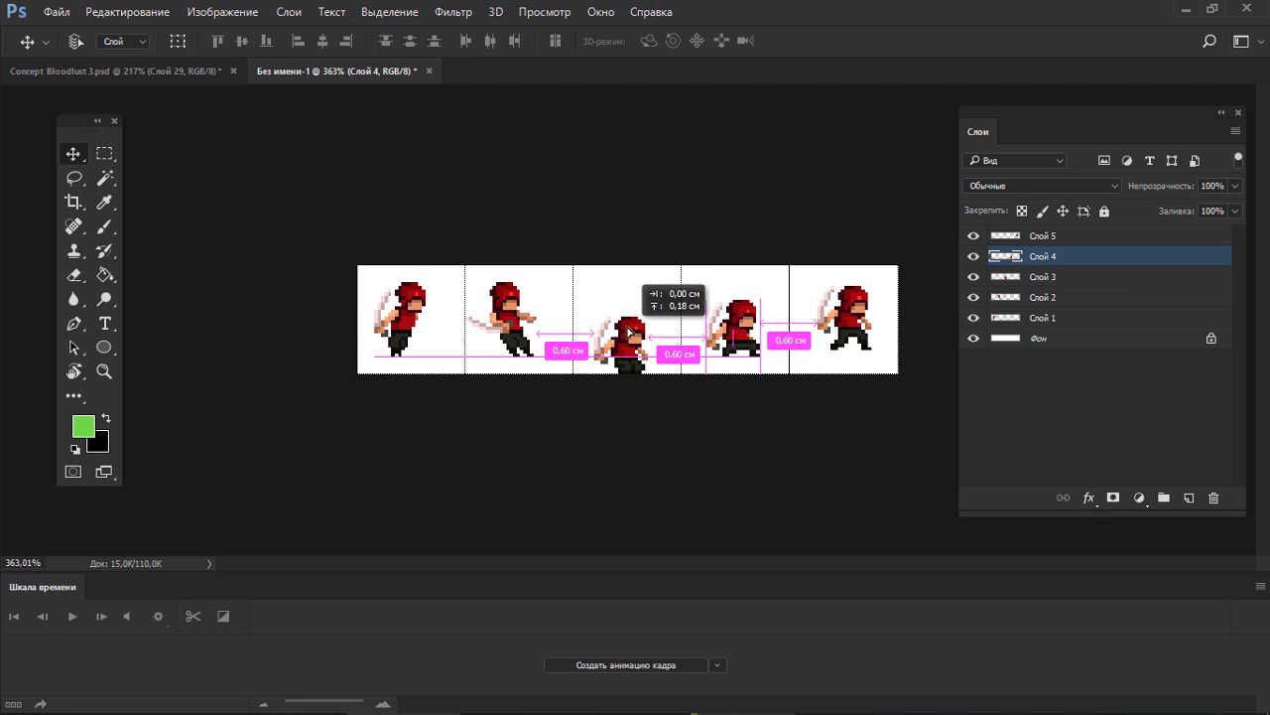
pyautogui.click(1007, 237)
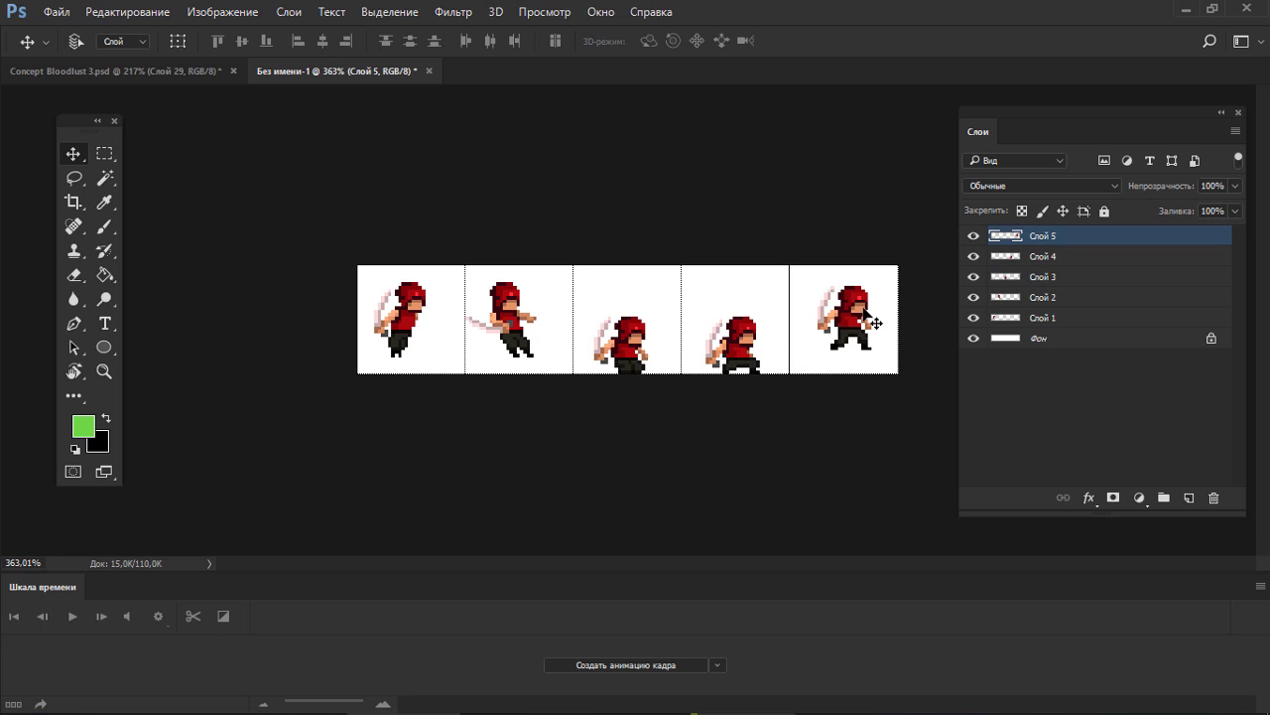
pyautogui.moveTo(866, 315); pyautogui.dragTo(861, 339)
pyautogui.click(1032, 278)
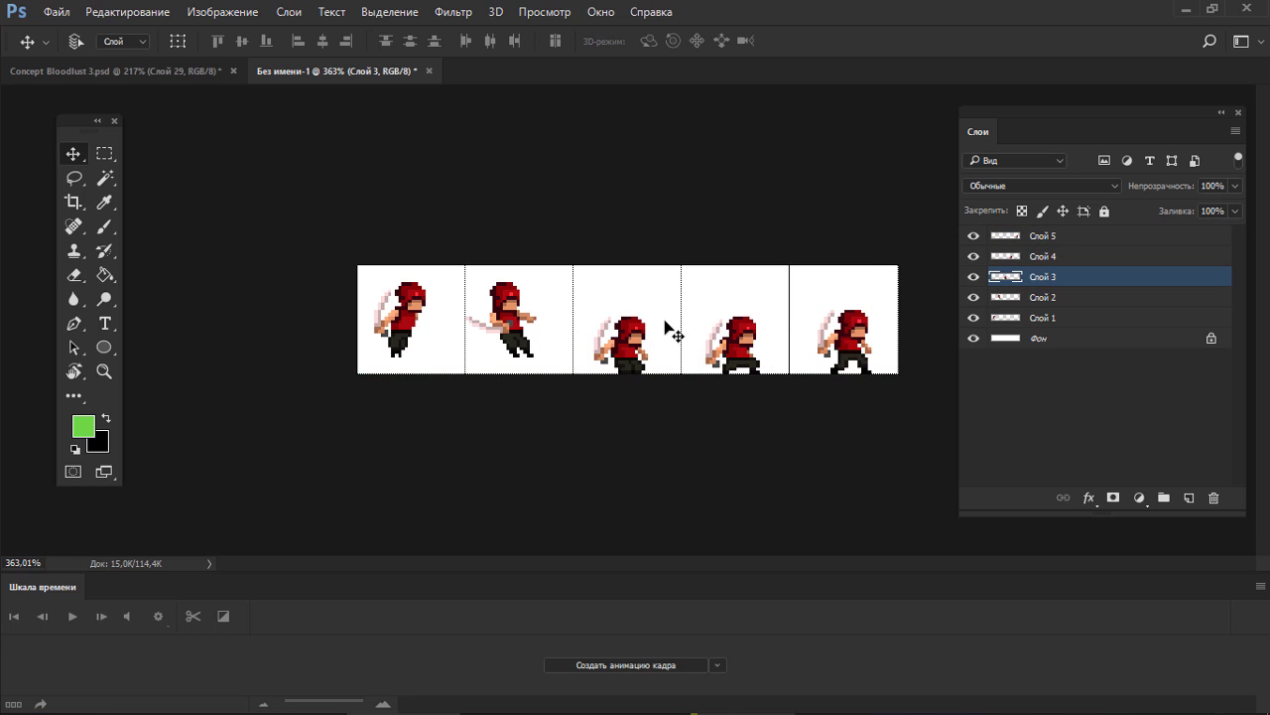
pyautogui.moveTo(669, 331); pyautogui.dragTo(650, 313)
pyautogui.press('Up')
pyautogui.press('Up')
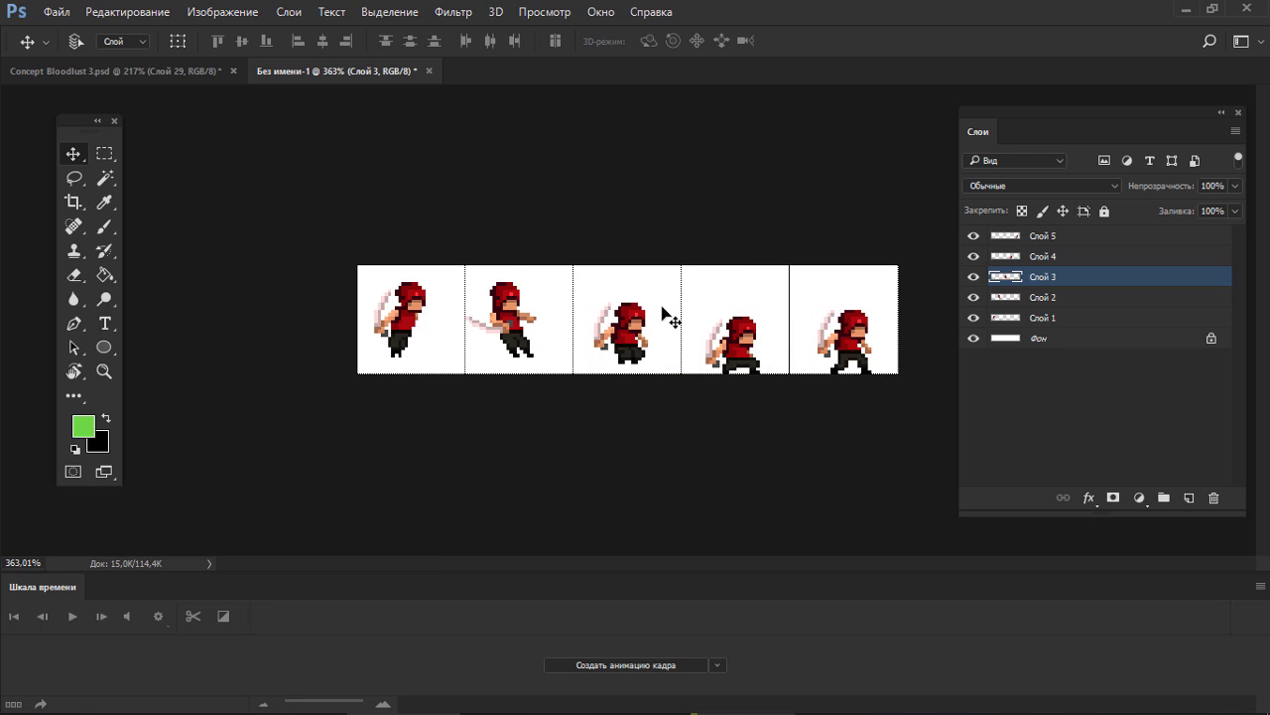
# - Nudge the first- and second-frame characters into line, then hide the white Фон background
pyautogui.hotkey('alt', '[')
pyautogui.hotkey('alt', '[')
pyautogui.press('Down')
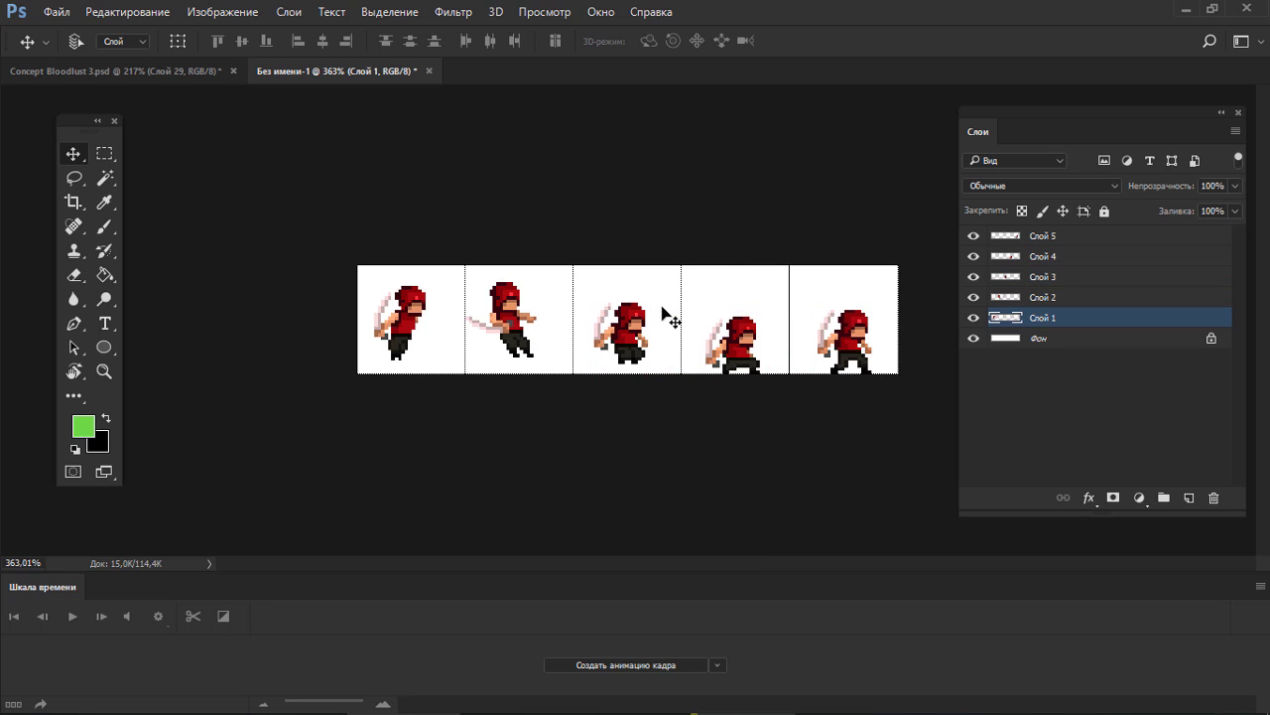
pyautogui.press('Down')
pyautogui.press('Down')
pyautogui.press('Down')
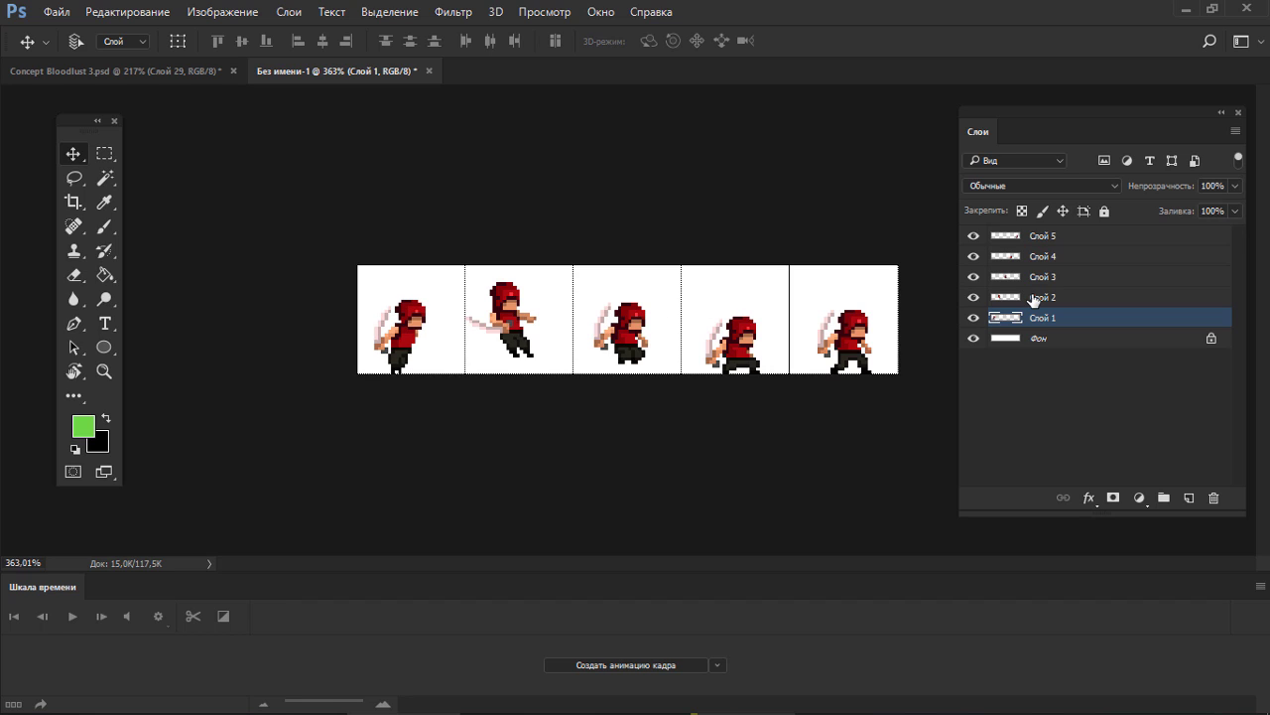
pyautogui.click(1033, 298)
pyautogui.press('Down')
pyautogui.press('Down')
pyautogui.press('Down')
pyautogui.press('Down')
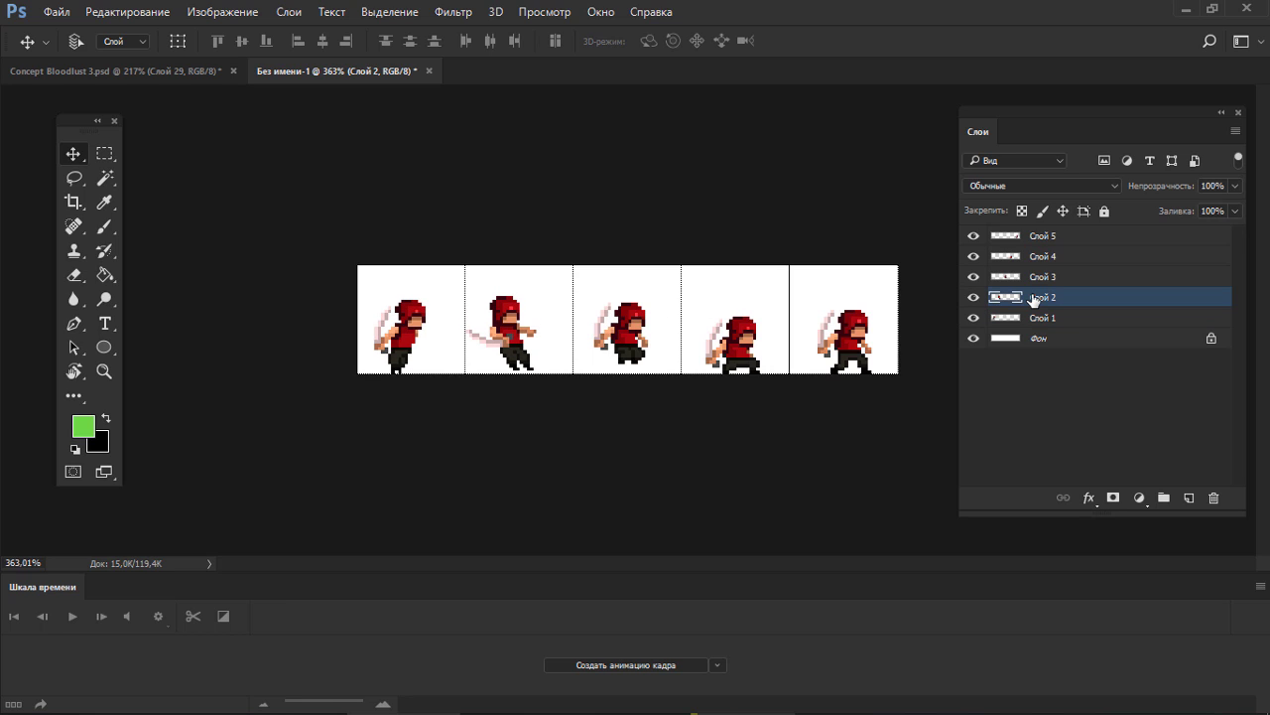
pyautogui.press('Right')
pyautogui.press('Right')
pyautogui.press('Right')
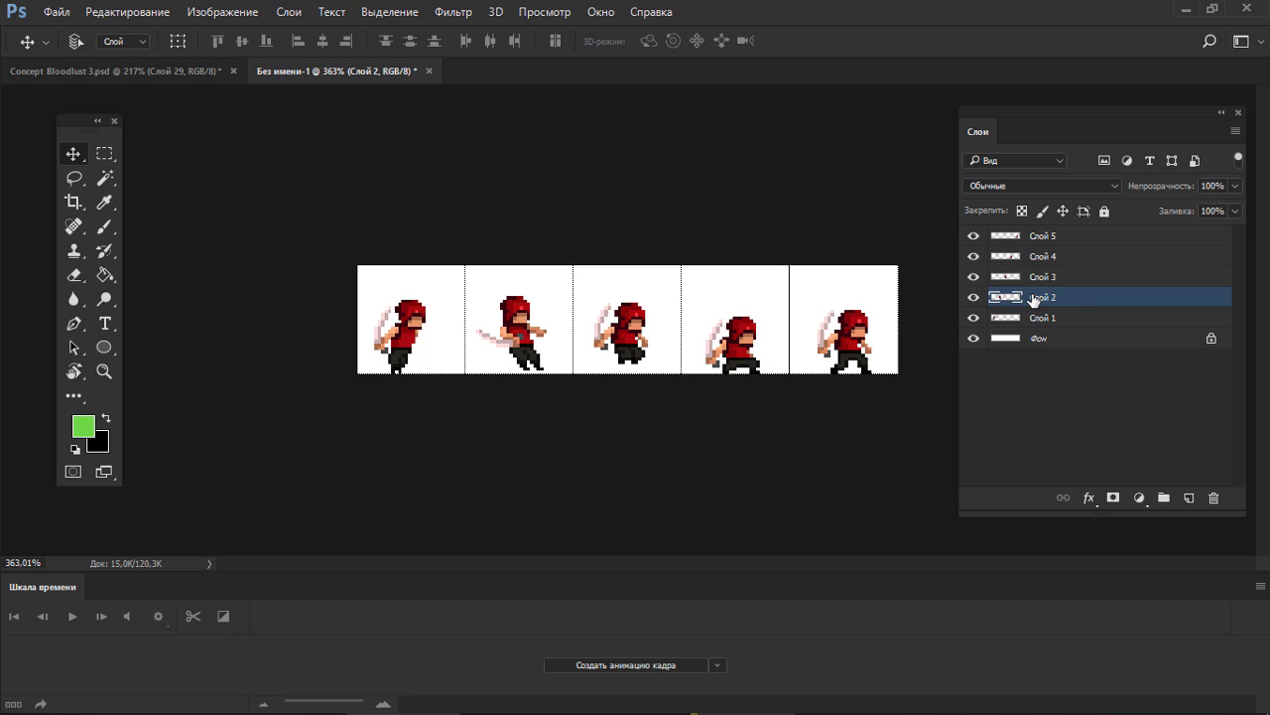
pyautogui.hotkey('alt', '[')
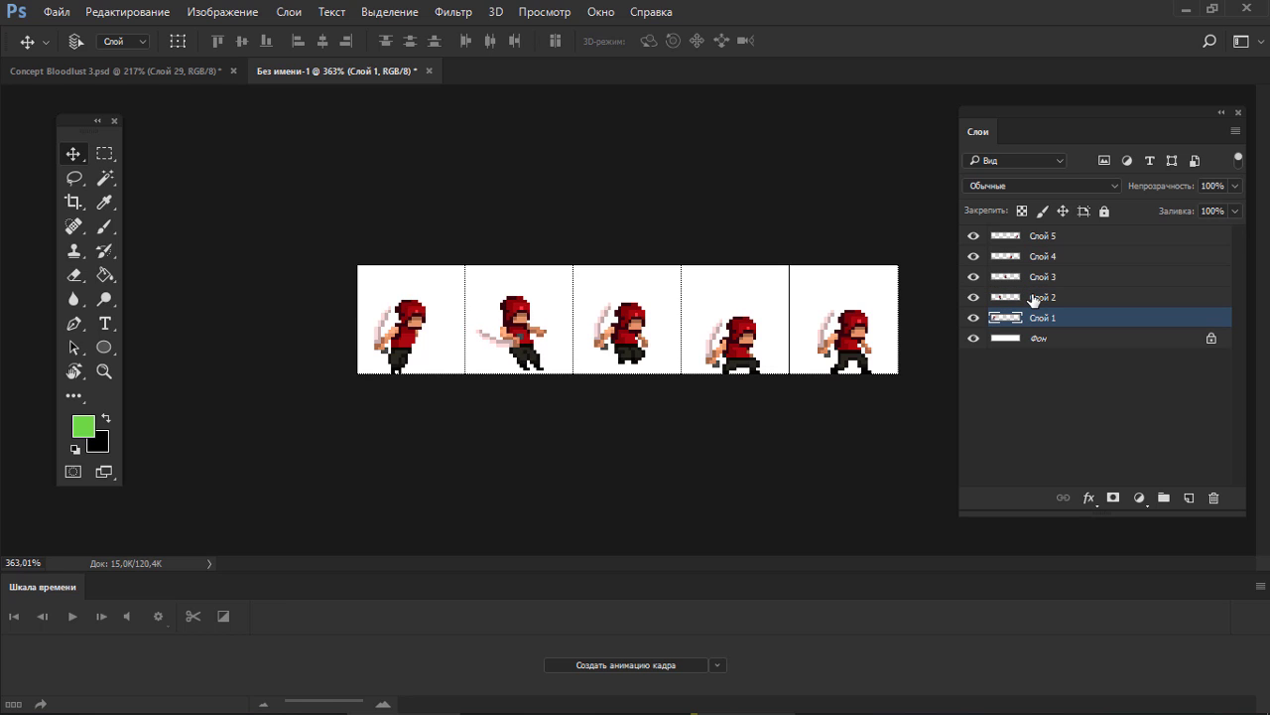
pyautogui.press('Right')
pyautogui.press('Right')
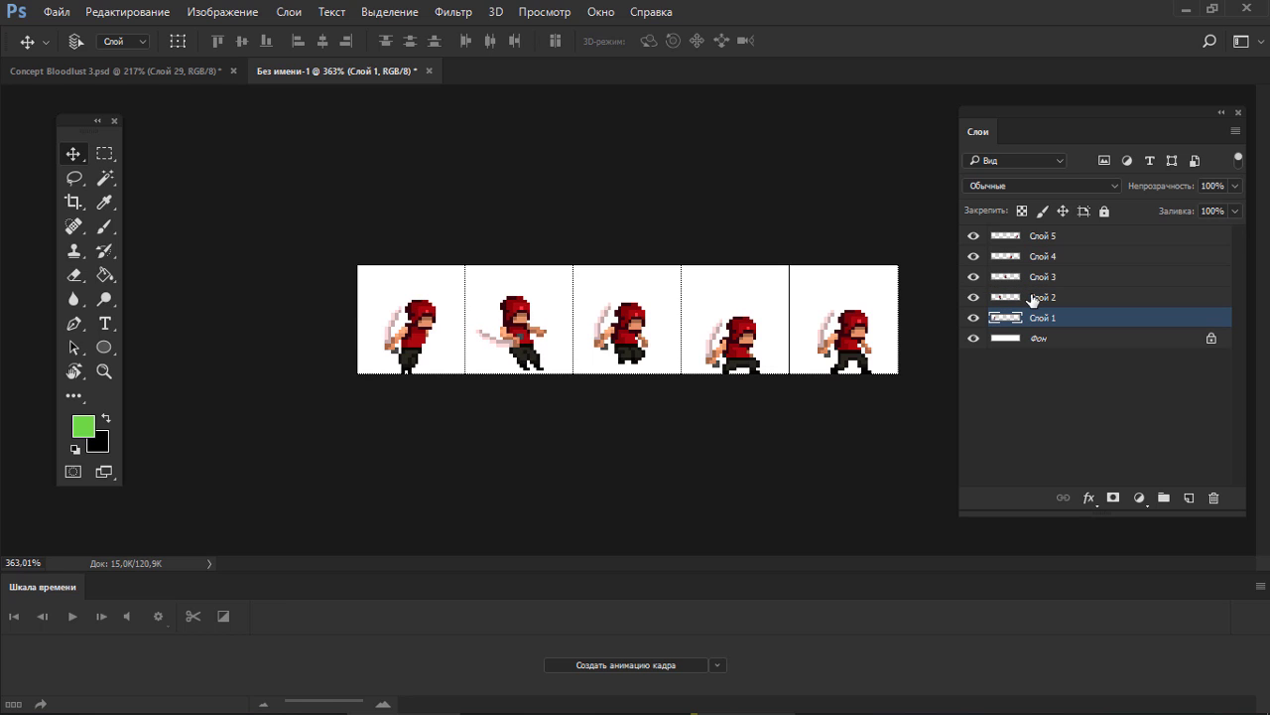
pyautogui.click(974, 338)
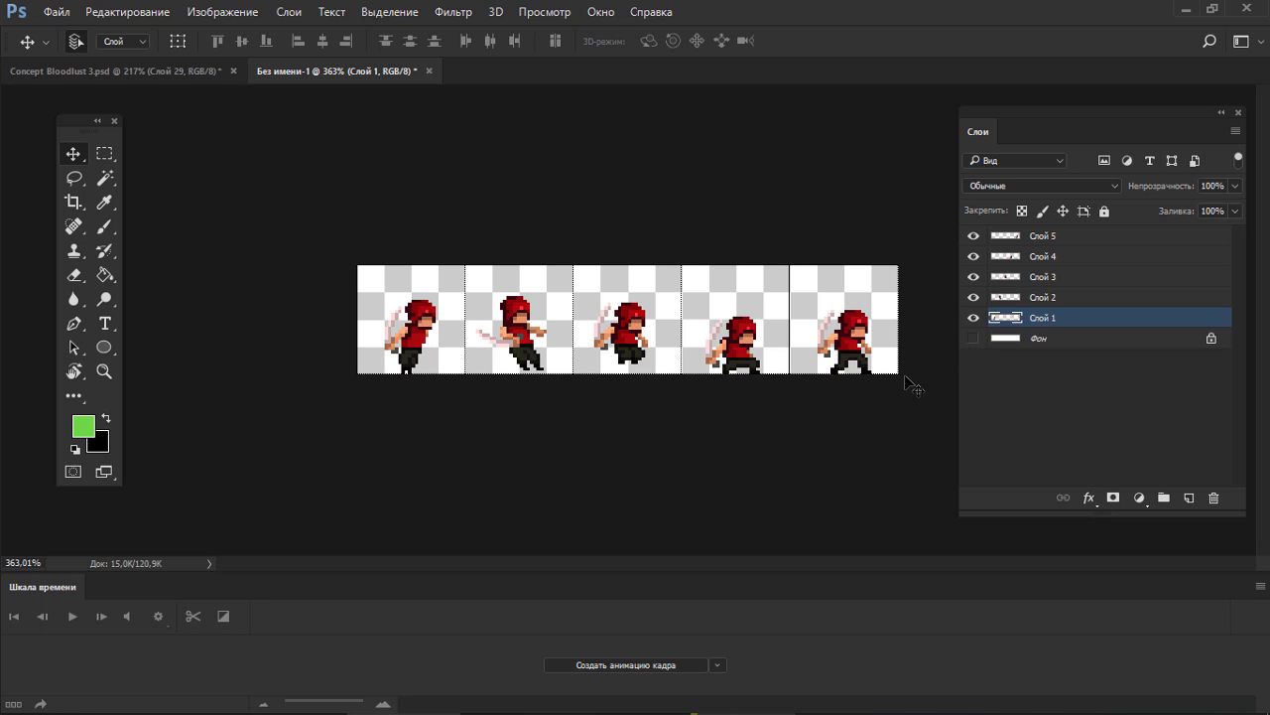
pyautogui.hotkey('ctrl', 'shift', 's')
# - Save the strip as a PNG named ggJump and accept the PNG options
pyautogui.click(312, 374)
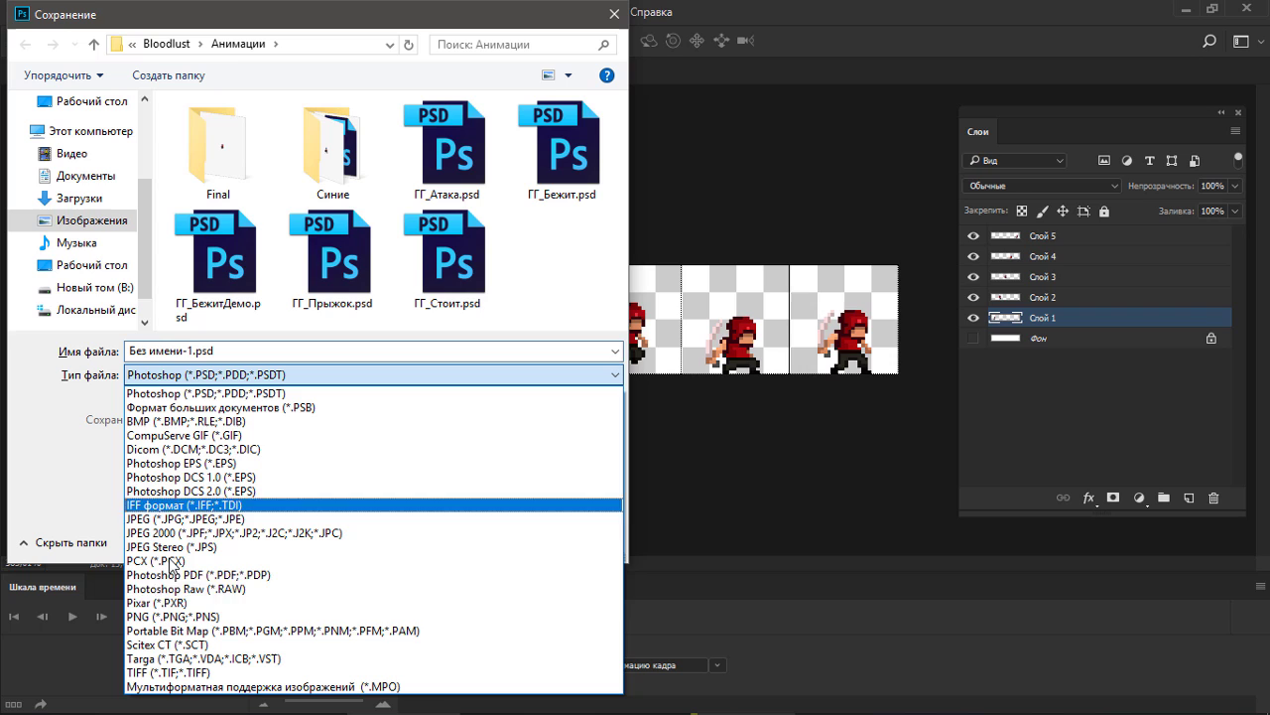
pyautogui.click(189, 617)
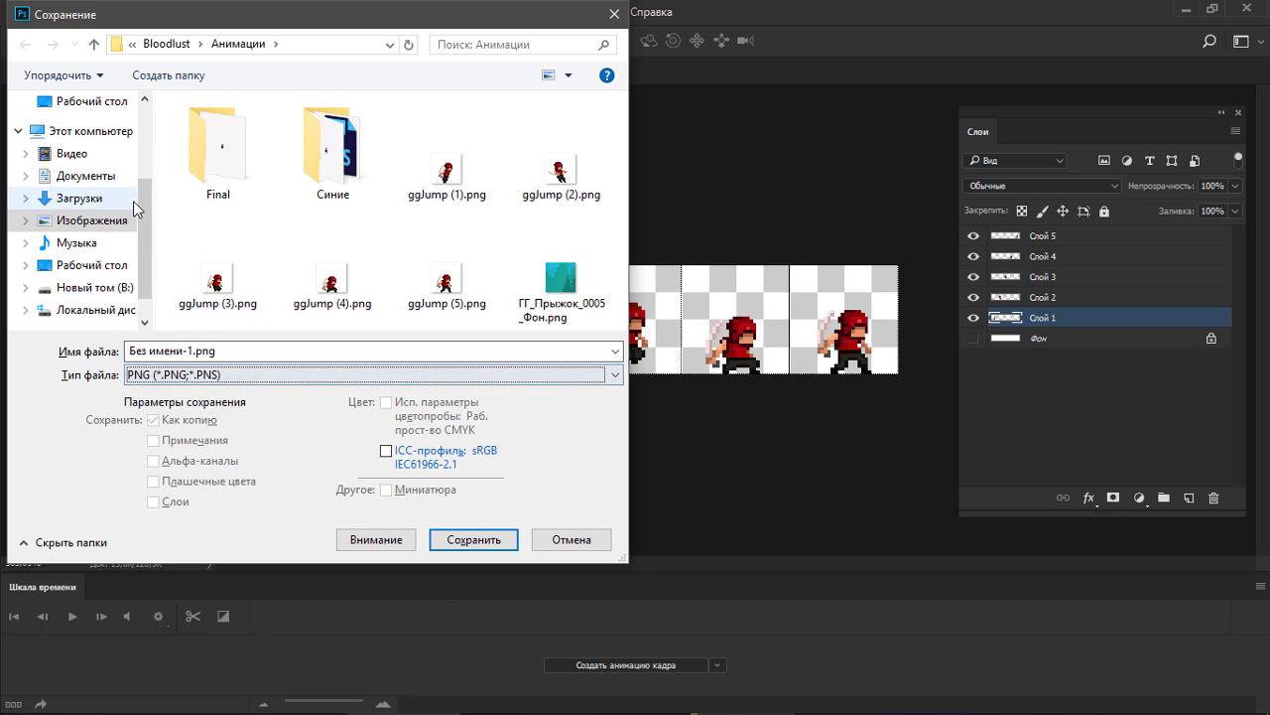
pyautogui.scroll(2, 133, 201)
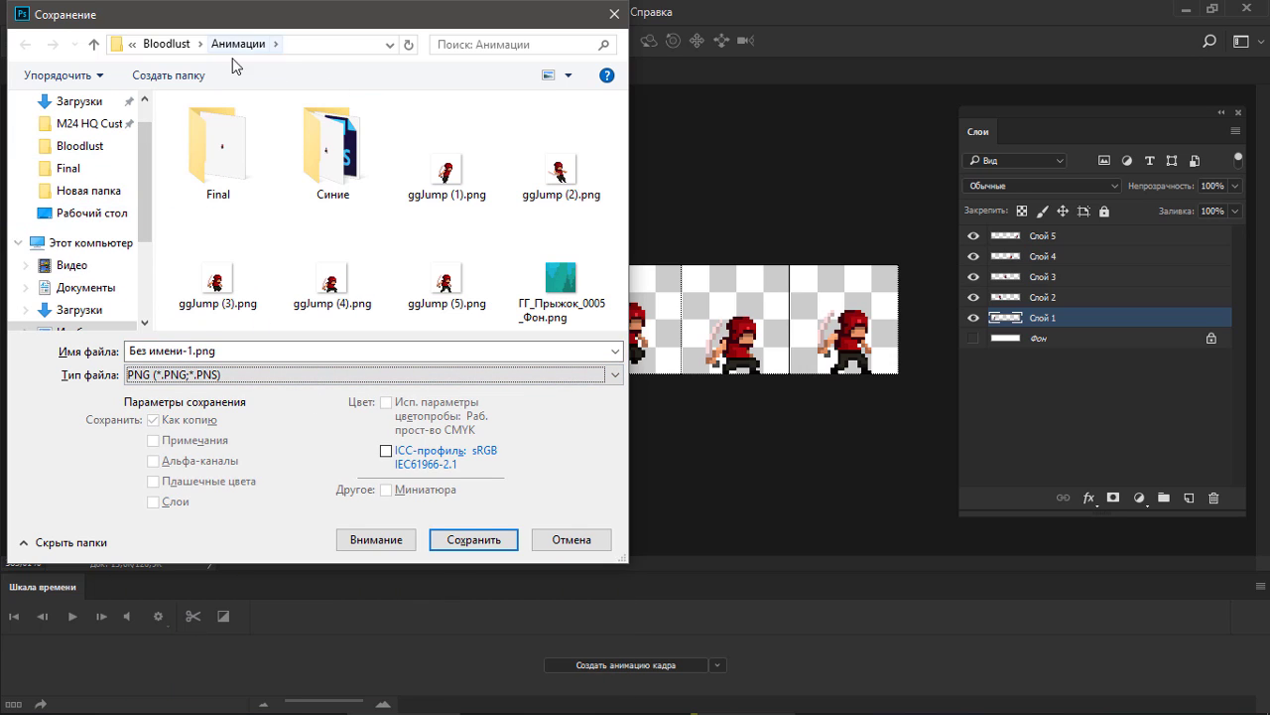
pyautogui.tripleClick(315, 353)
pyautogui.write('nп')
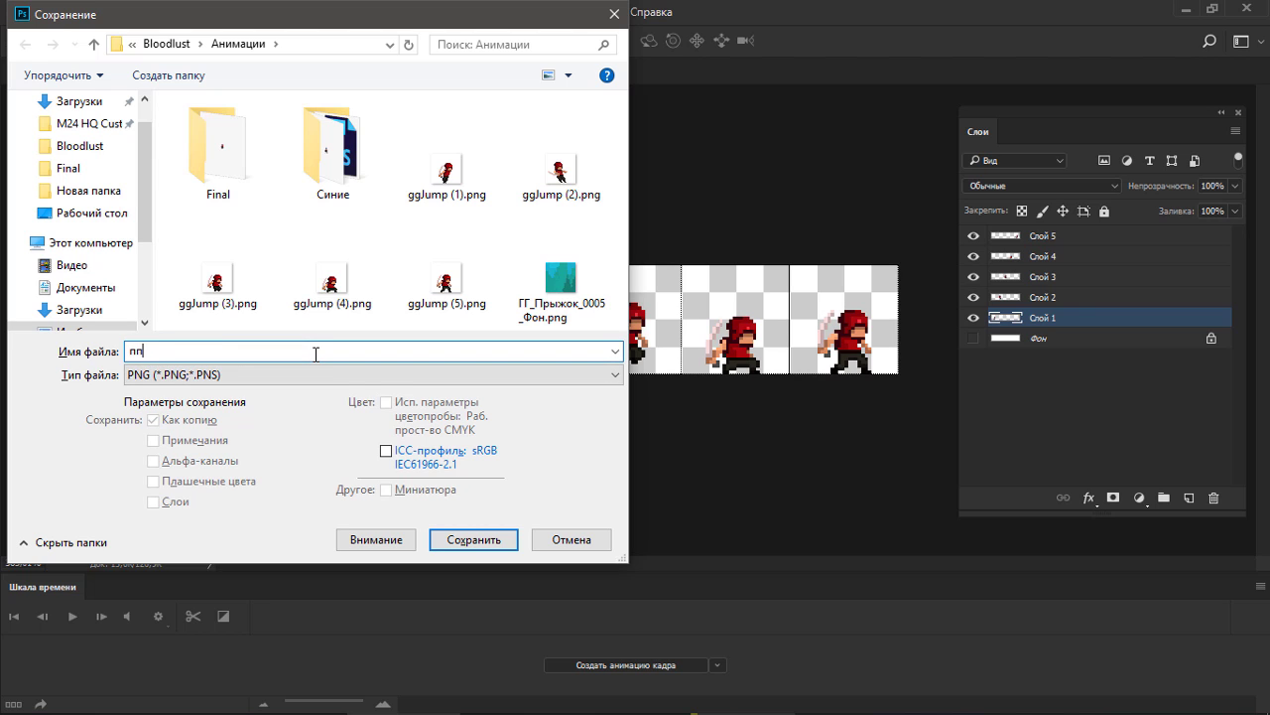
pyautogui.write('огь')
pyautogui.hotkey('ctrl', 'a')
pyautogui.write('ggJ')
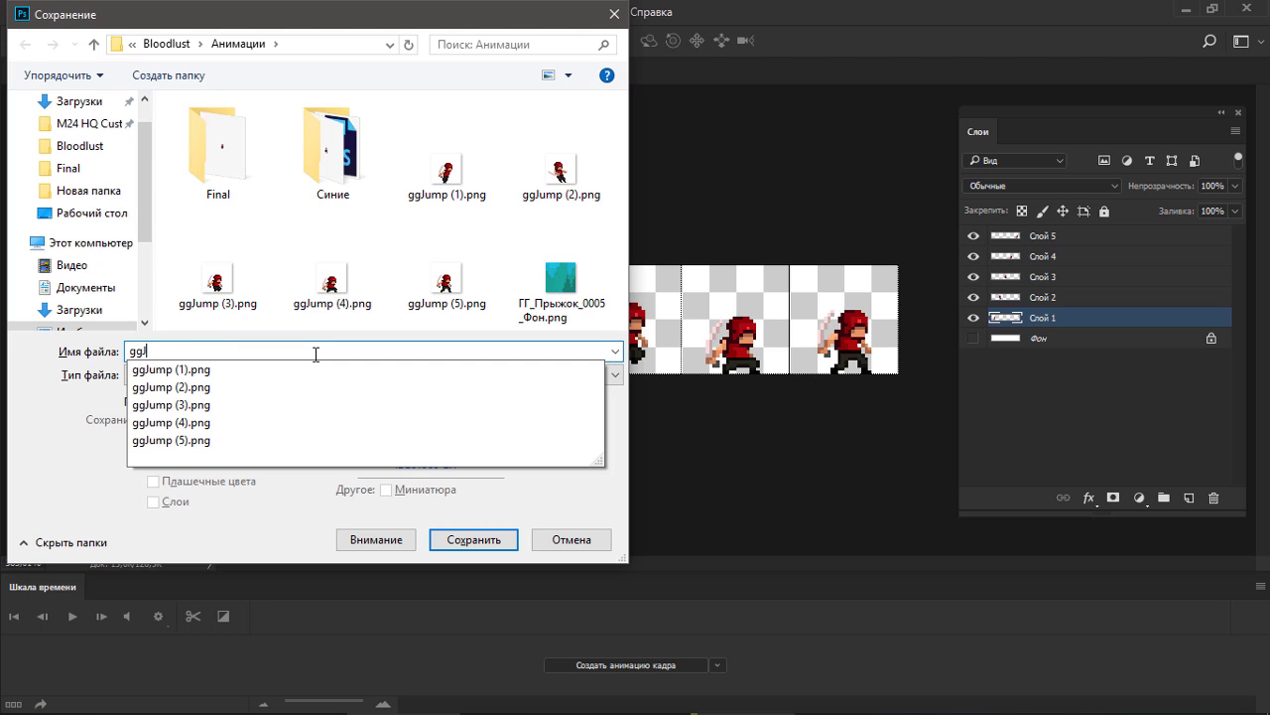
pyautogui.write('ump')
pyautogui.press('Return')
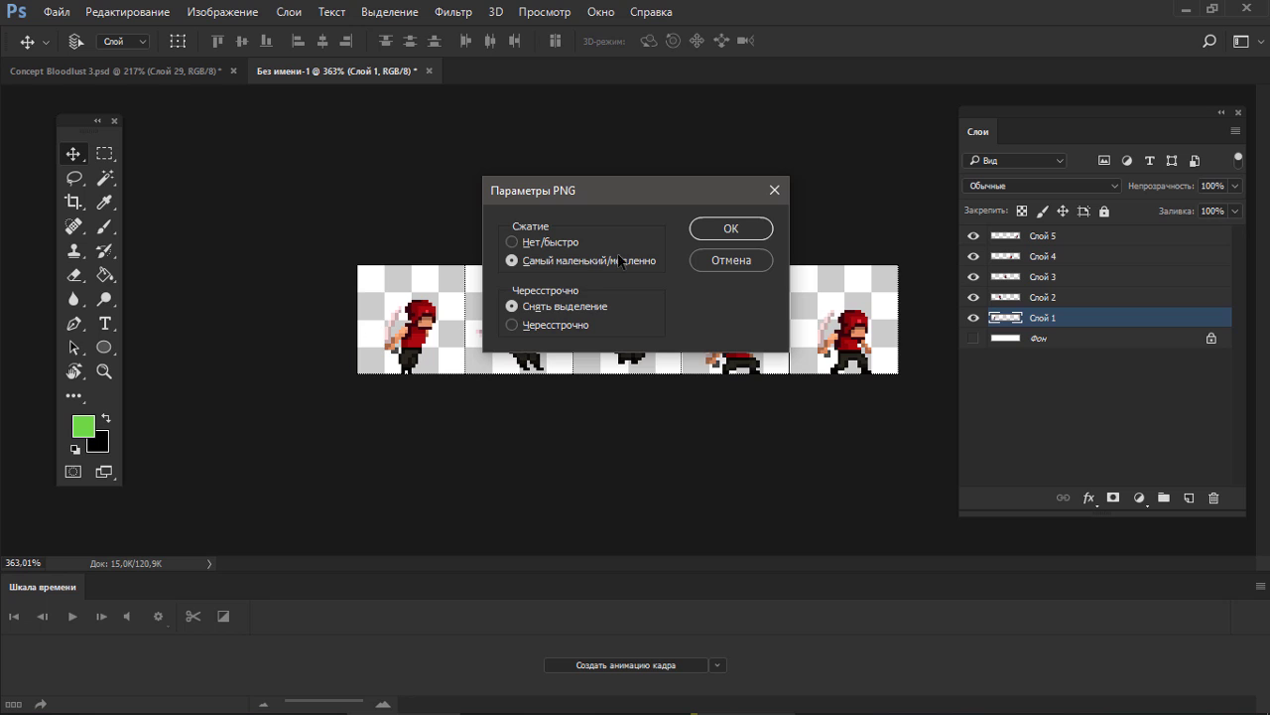
pyautogui.click(710, 228)
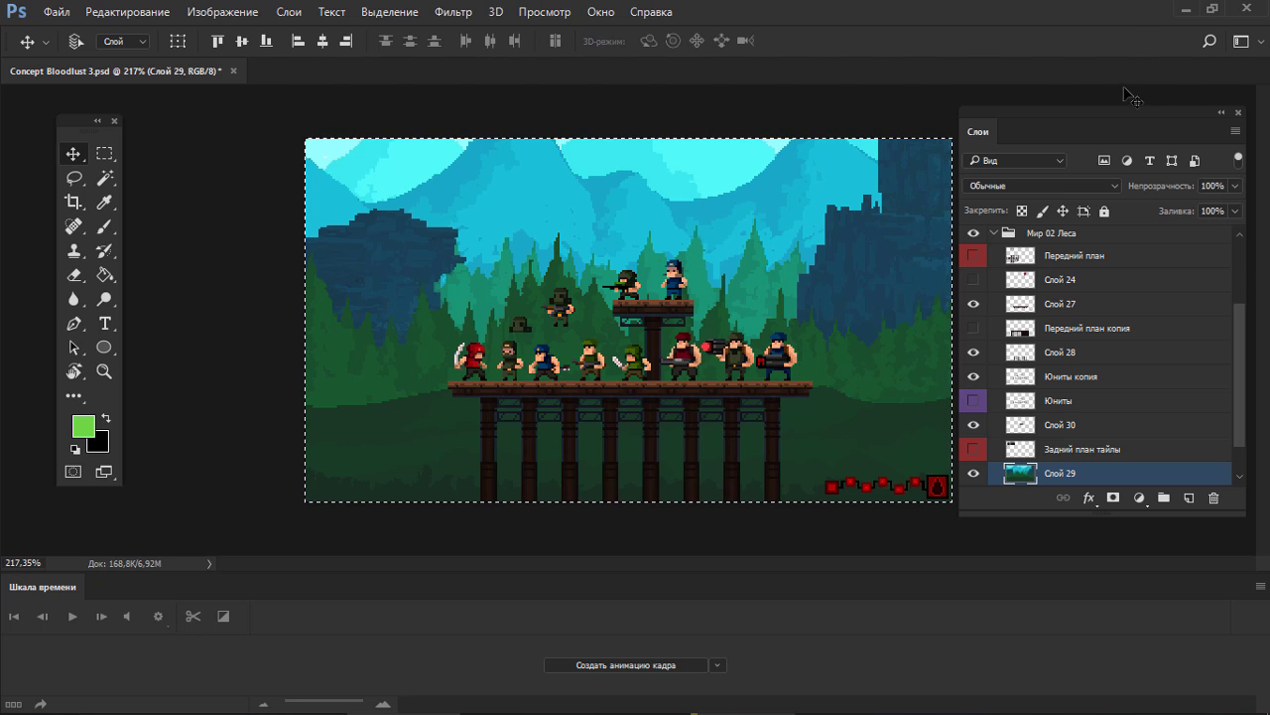
# - Deselect the concept canvas and minimize Photoshop to bring GameMaker forward
pyautogui.hotkey('ctrl', 'd')
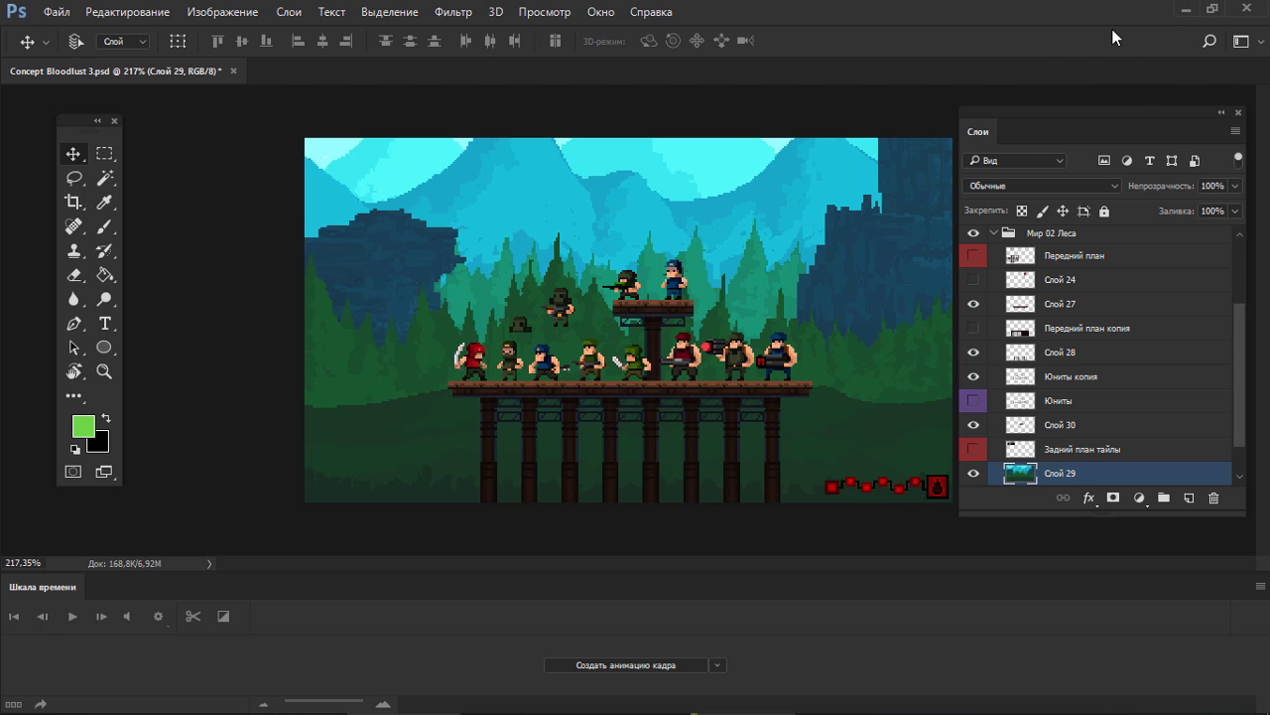
pyautogui.click(1185, 9)
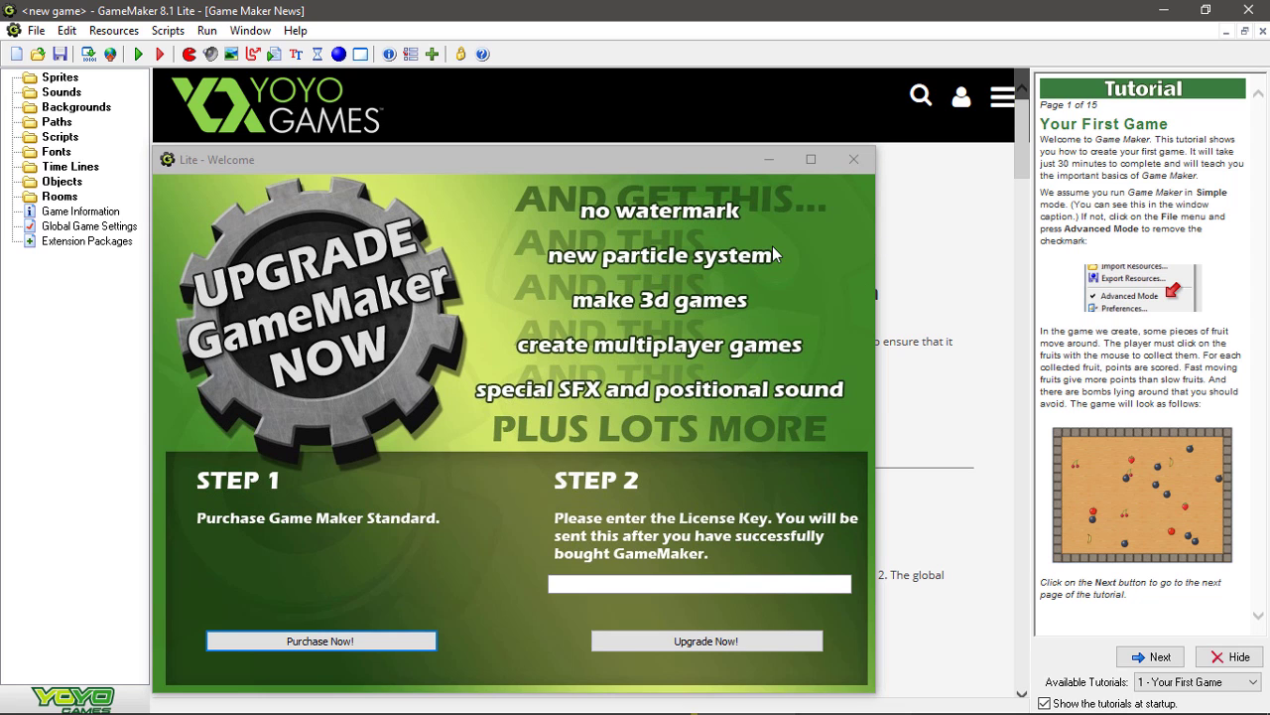
# - Create sprite0 and pick ГГ_Стоит.gif from the Bloodlust folder with Remove Background unchecked
pyautogui.click(852, 162)
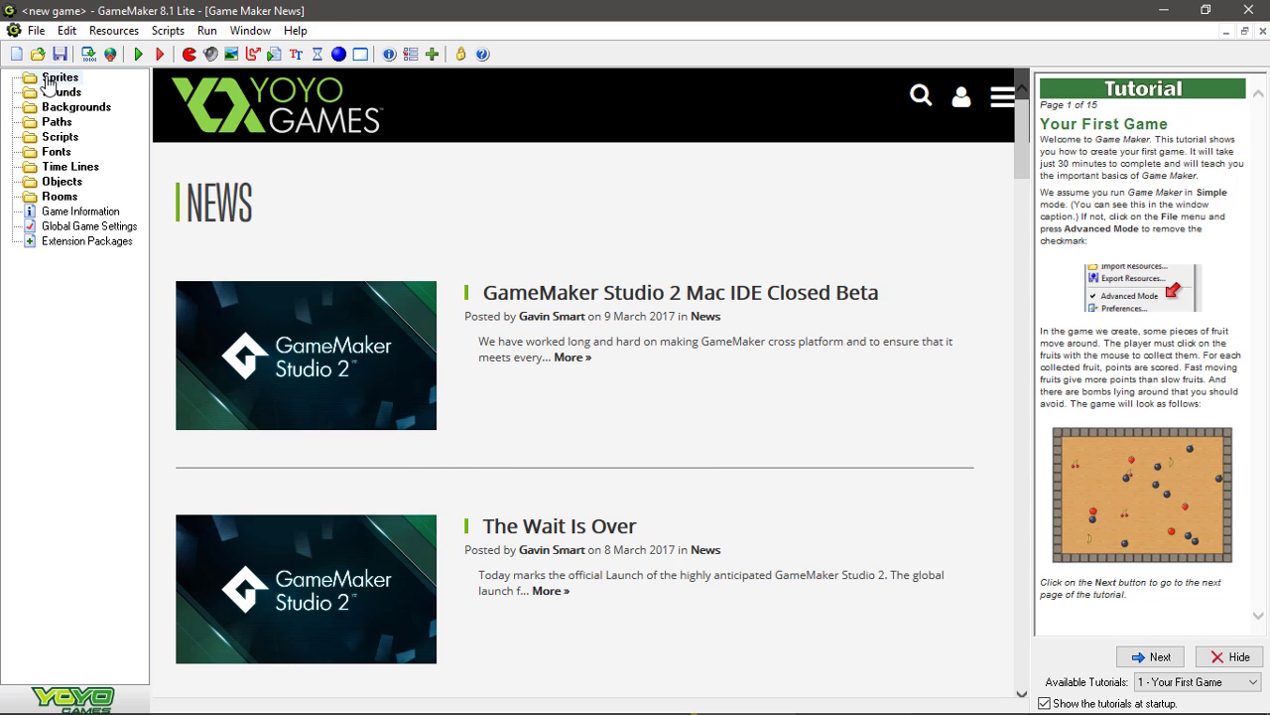
pyautogui.click(48, 79)
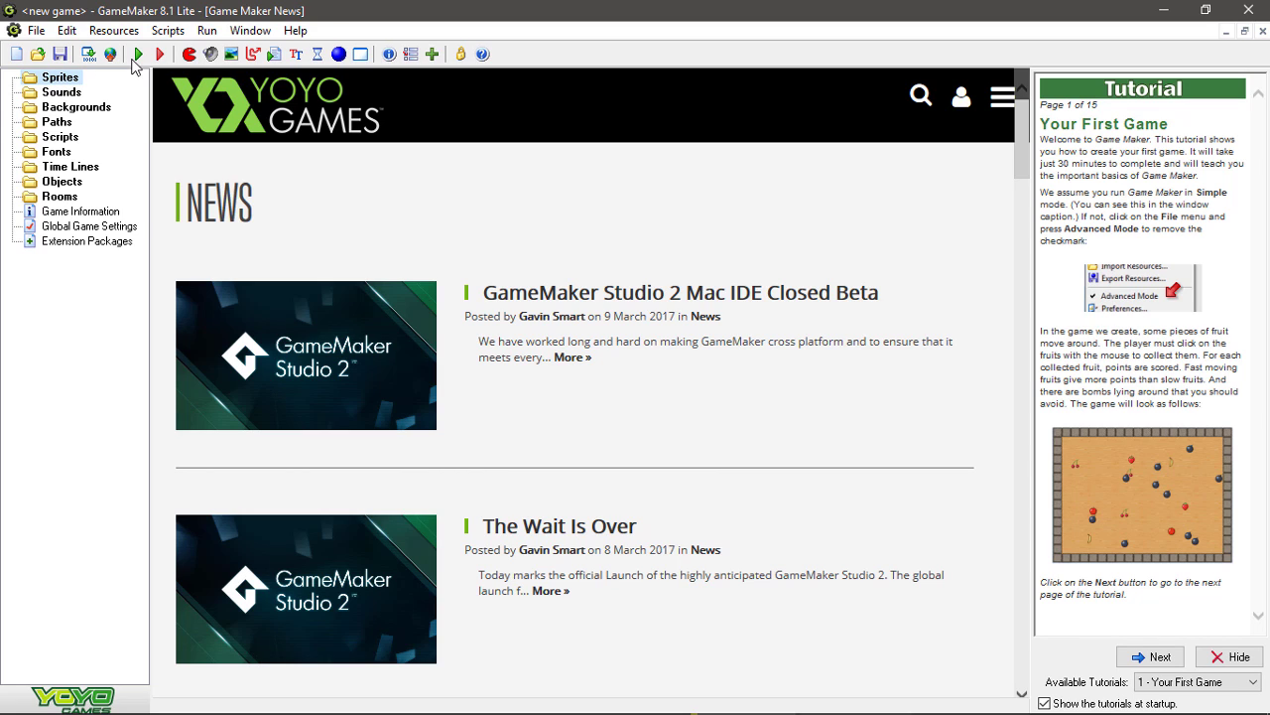
pyautogui.click(189, 54)
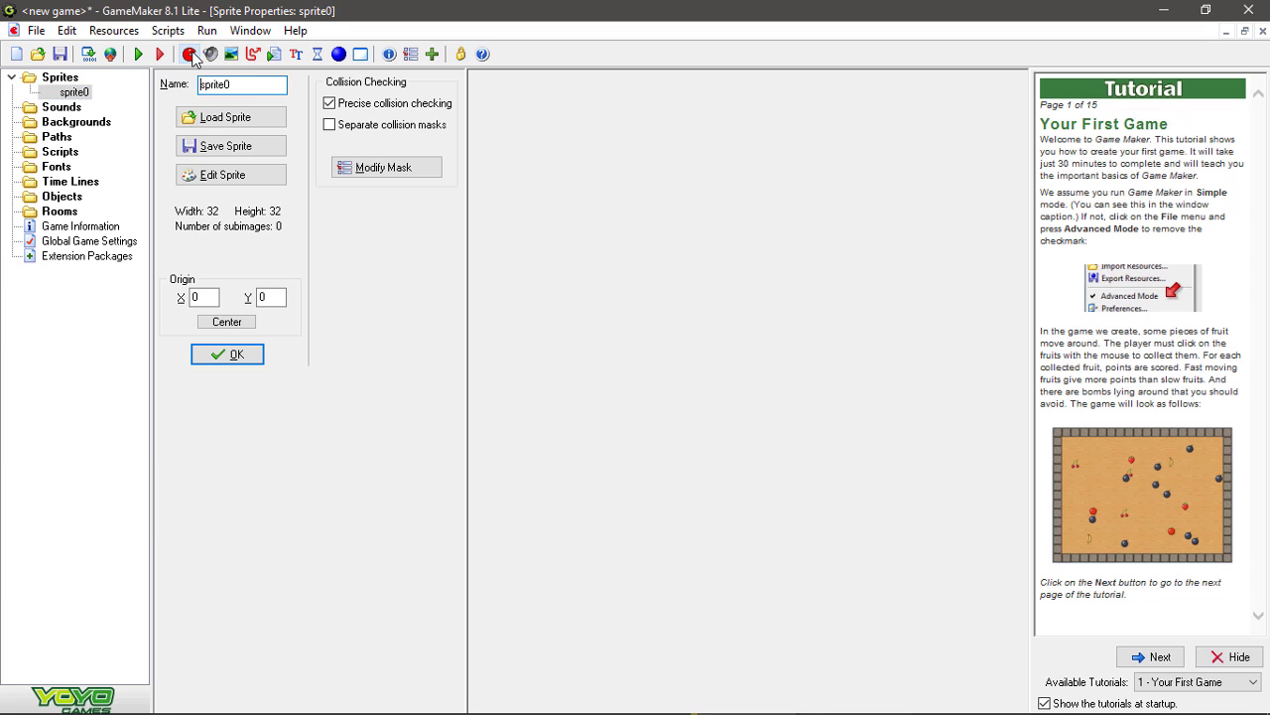
pyautogui.click(256, 119)
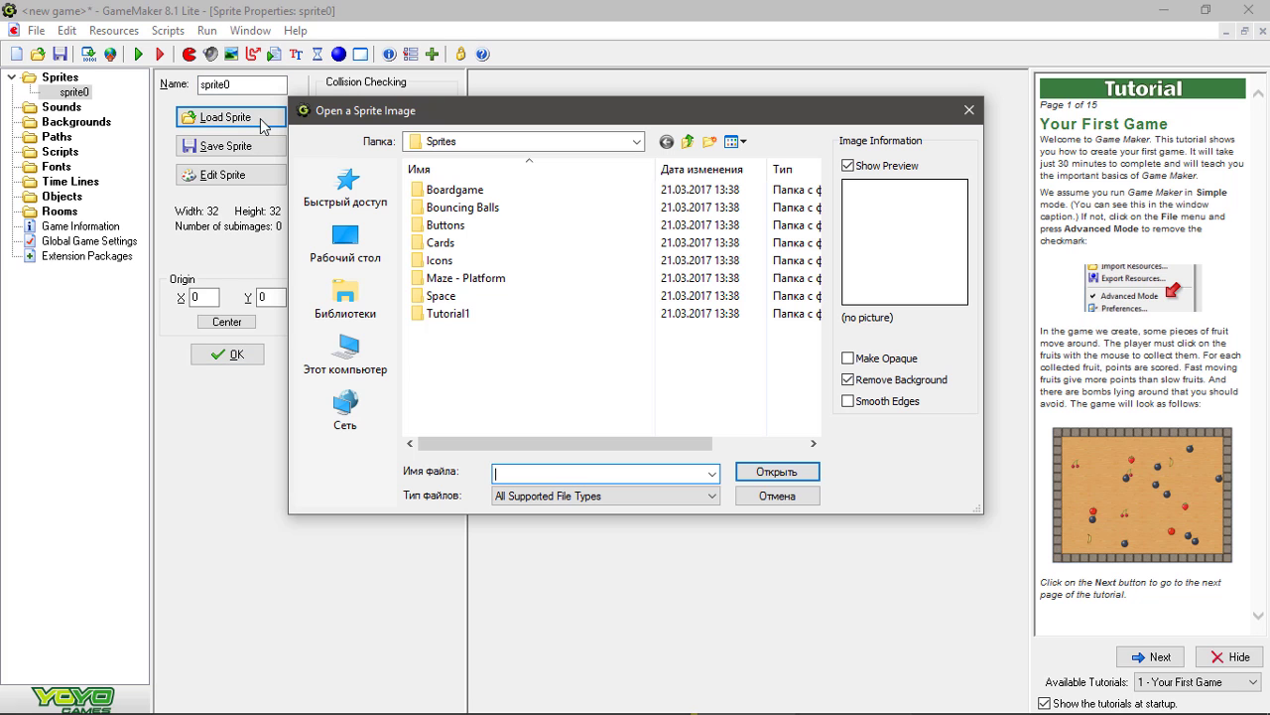
pyautogui.click(345, 303)
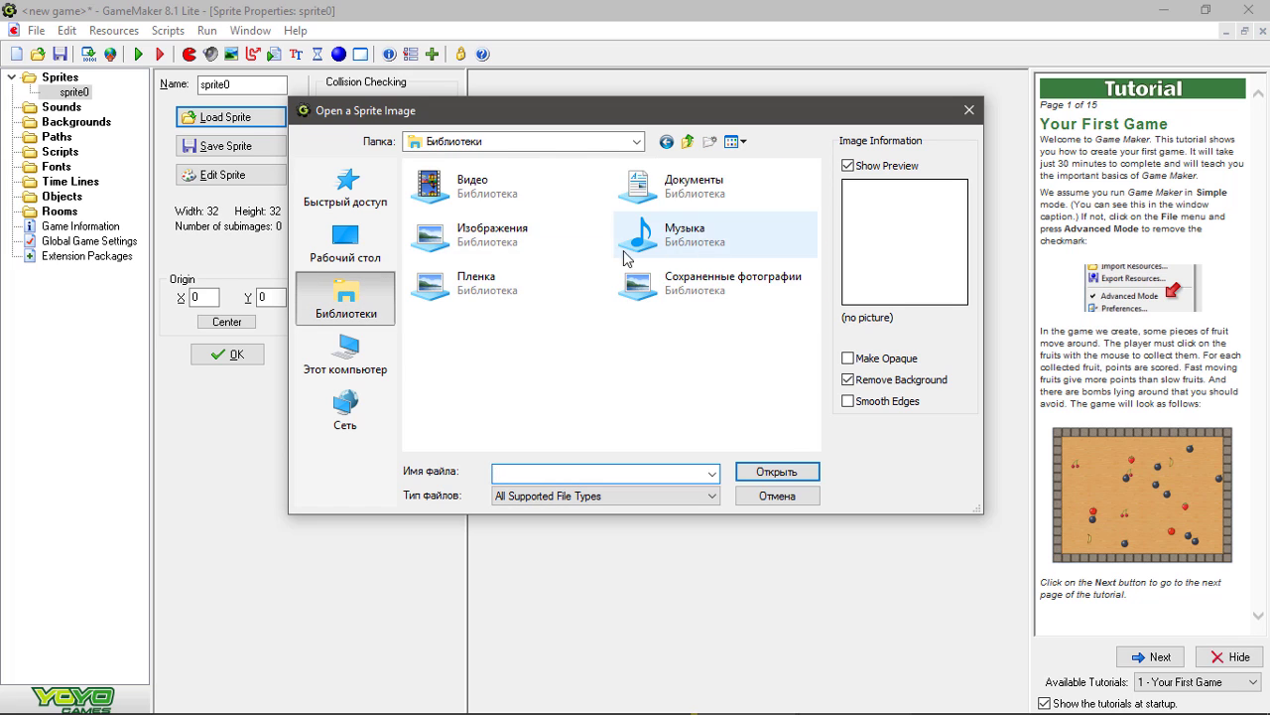
pyautogui.doubleClick(523, 250)
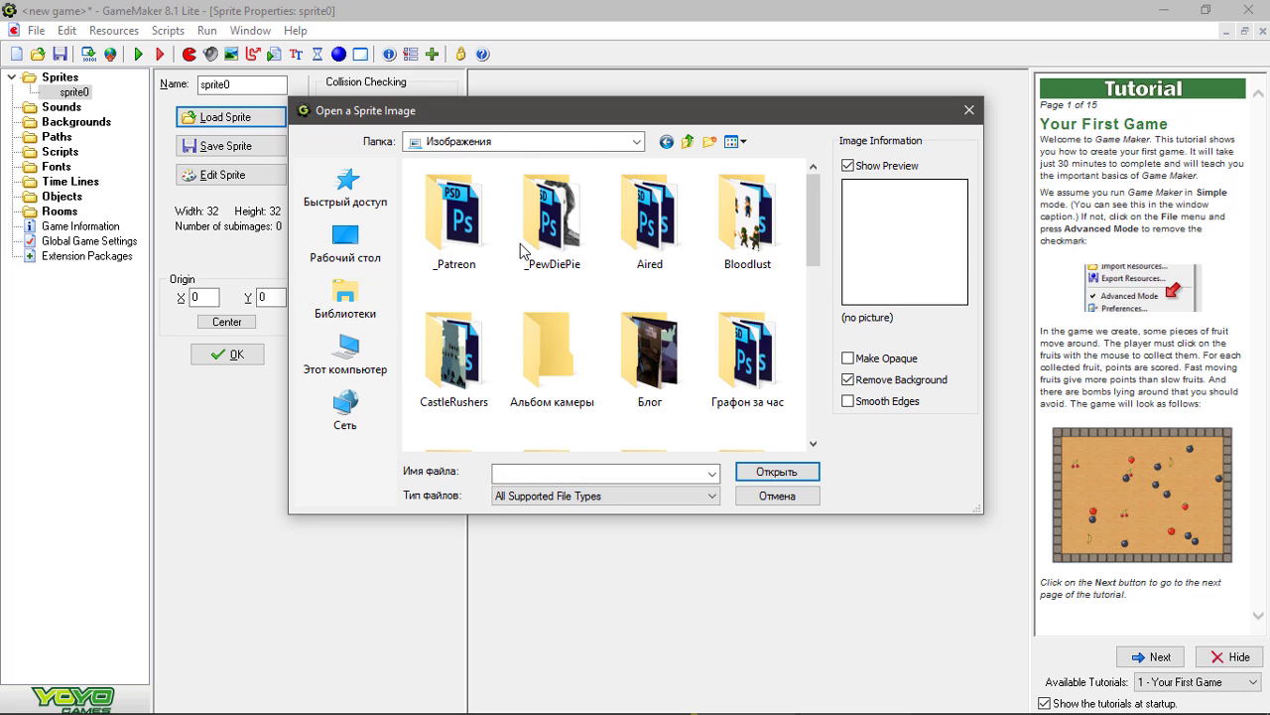
pyautogui.doubleClick(739, 214)
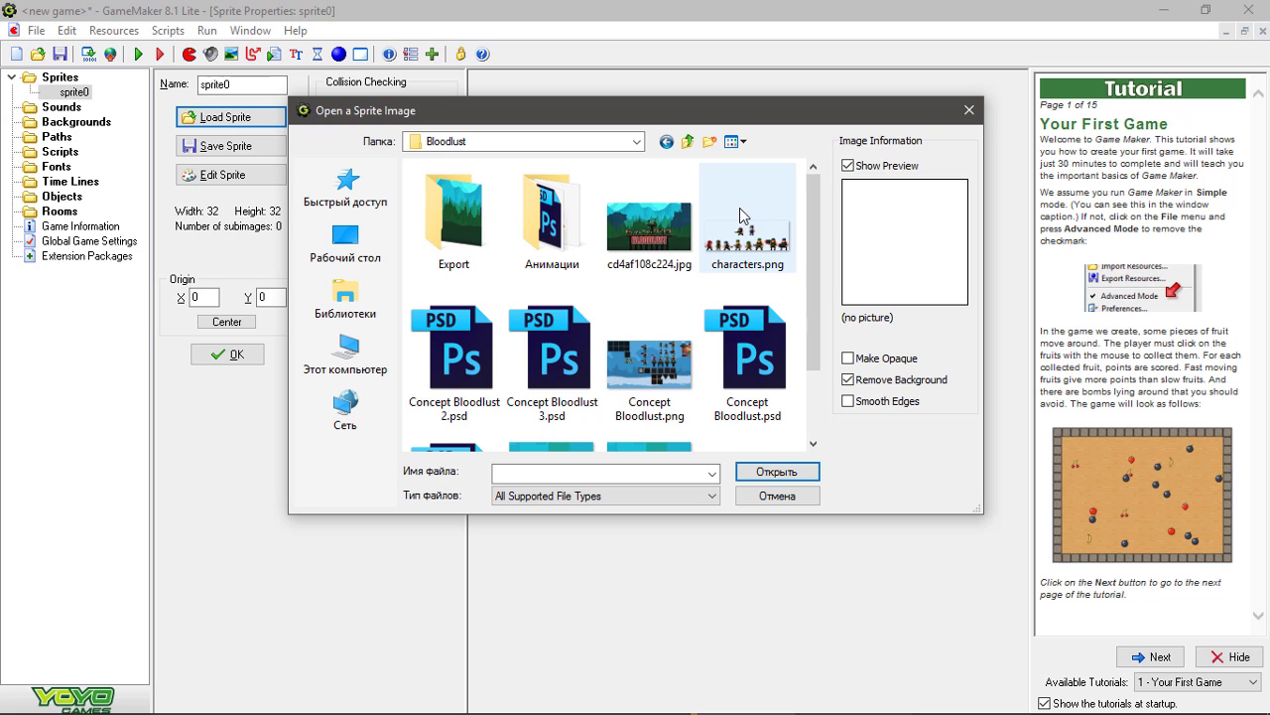
pyautogui.moveTo(814, 266); pyautogui.dragTo(814, 347)
pyautogui.press('End')
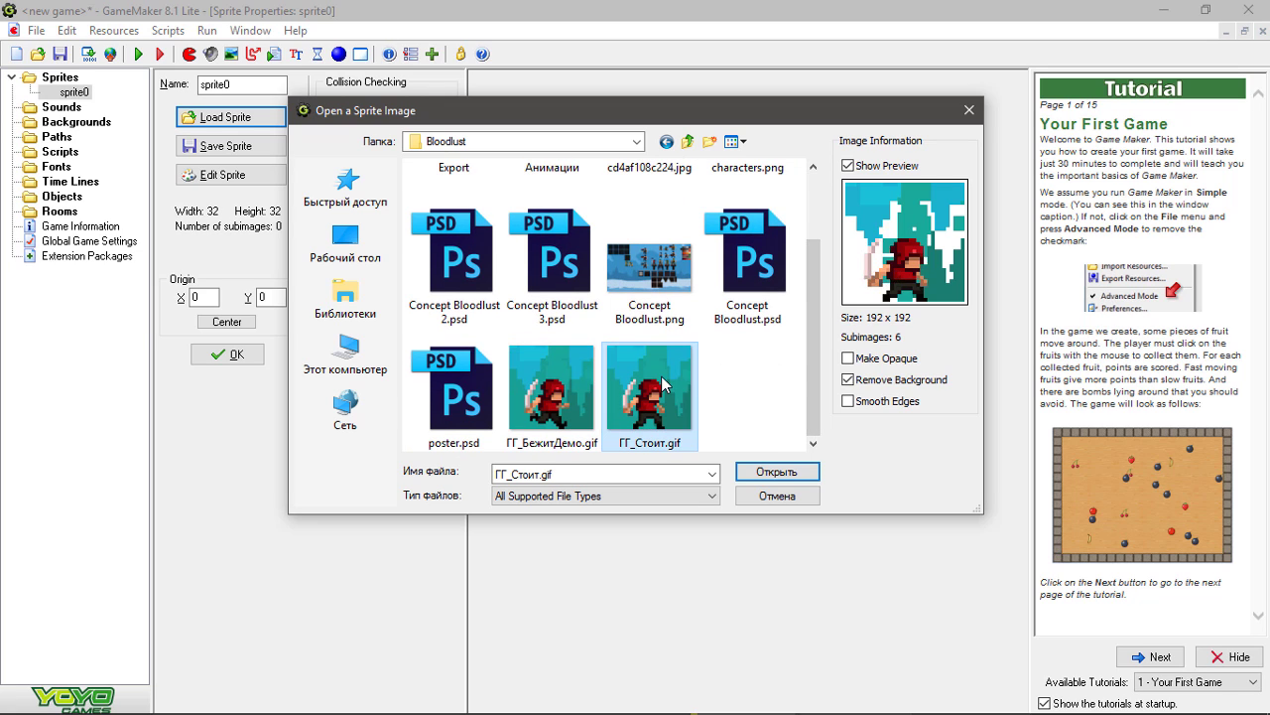
pyautogui.click(849, 380)
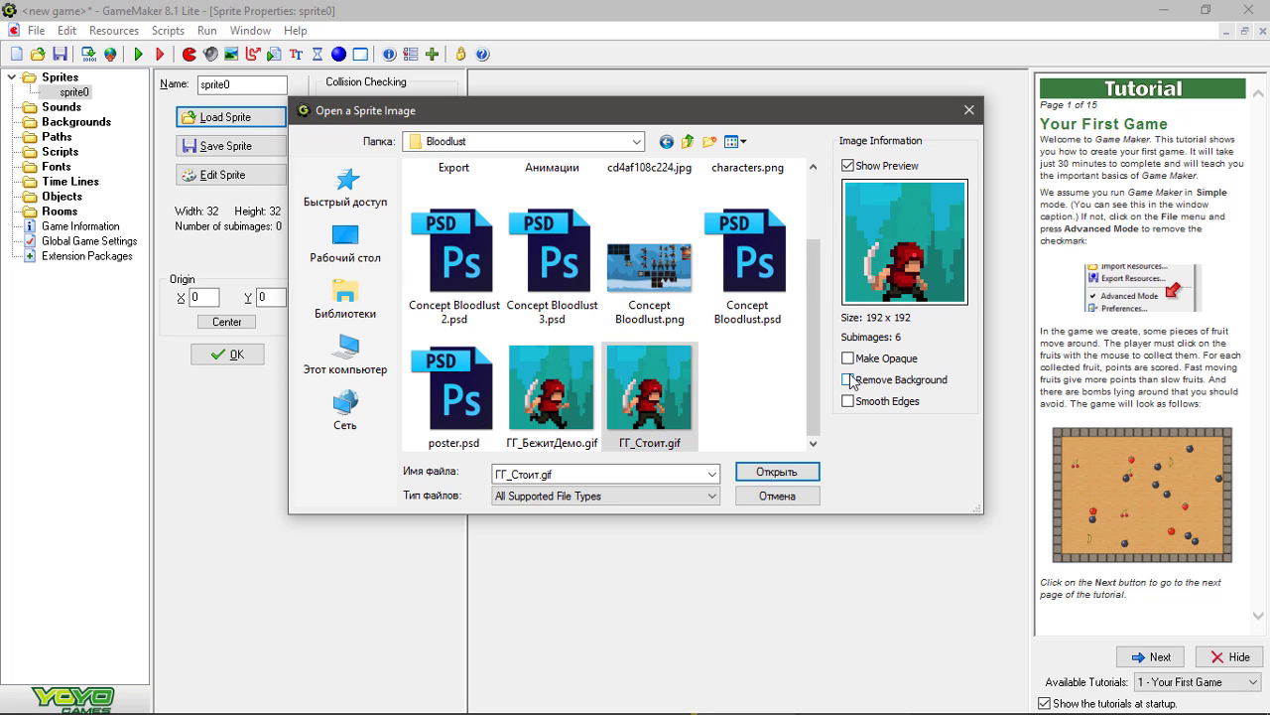
# - Load ГГ_Стоит.gif into sprite0, look over its frames, and close the editor
pyautogui.click(759, 473)
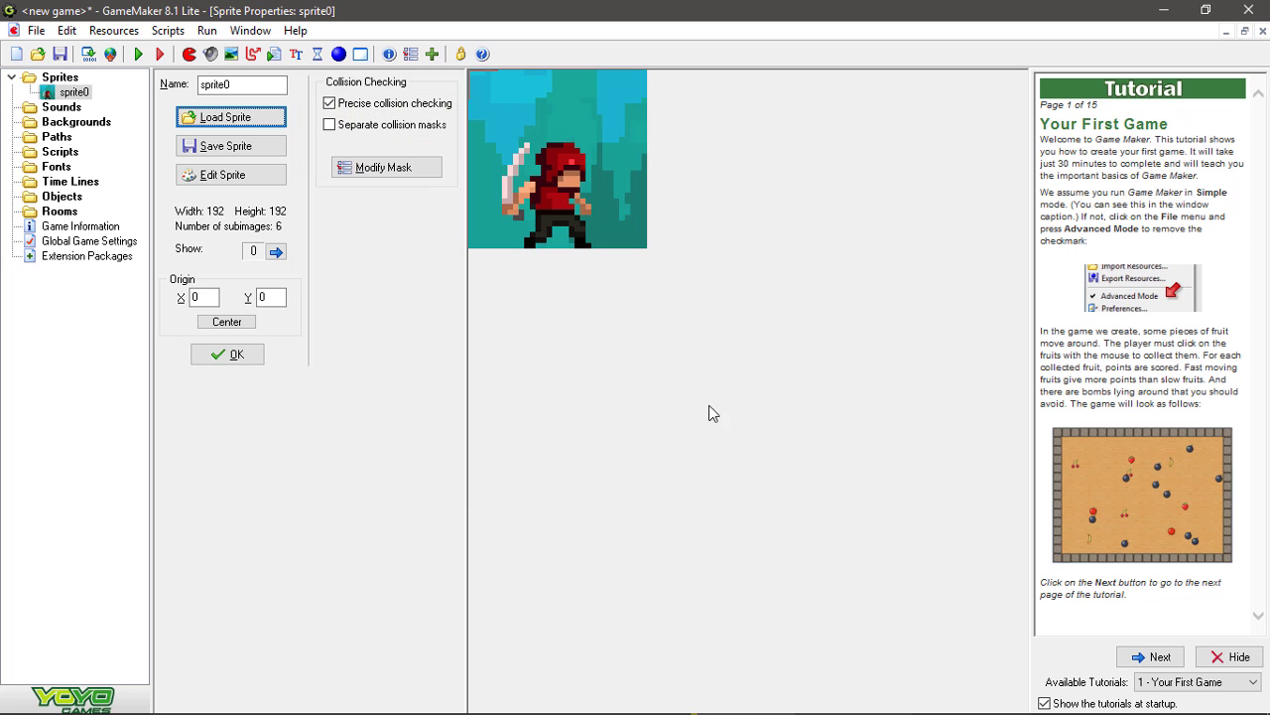
pyautogui.click(208, 173)
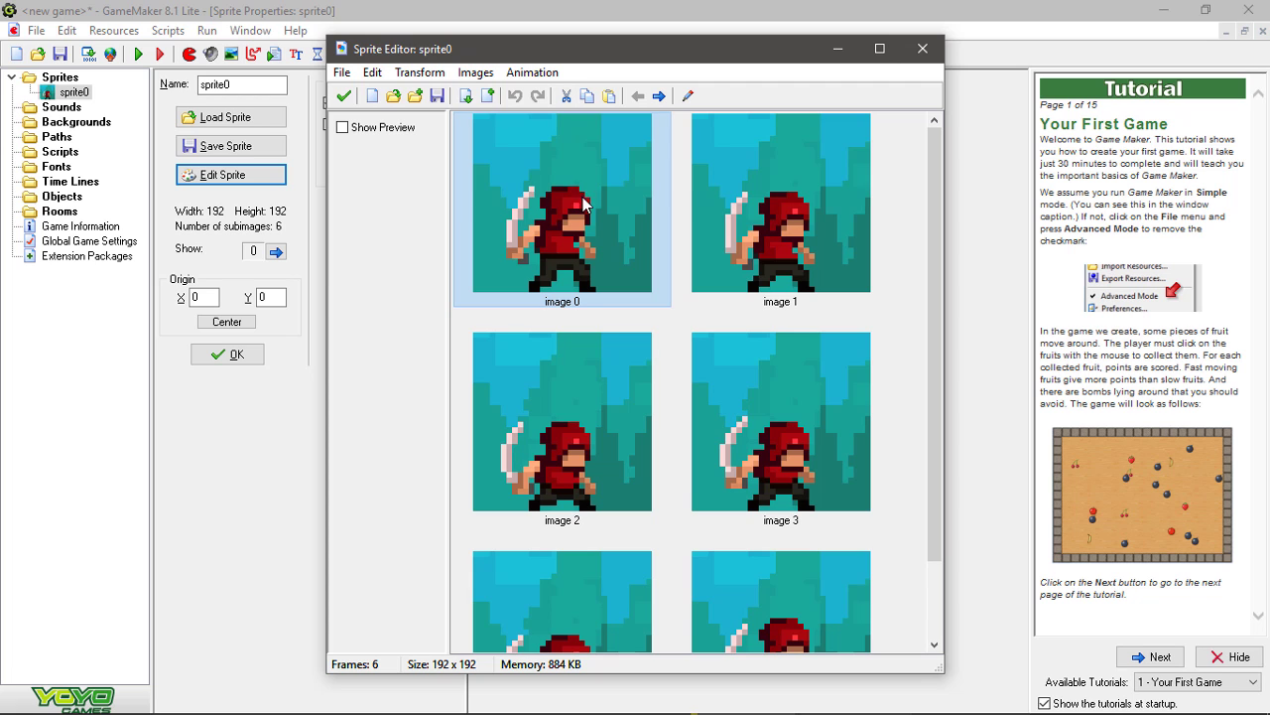
pyautogui.scroll(-1, 587, 217)
pyautogui.click(922, 48)
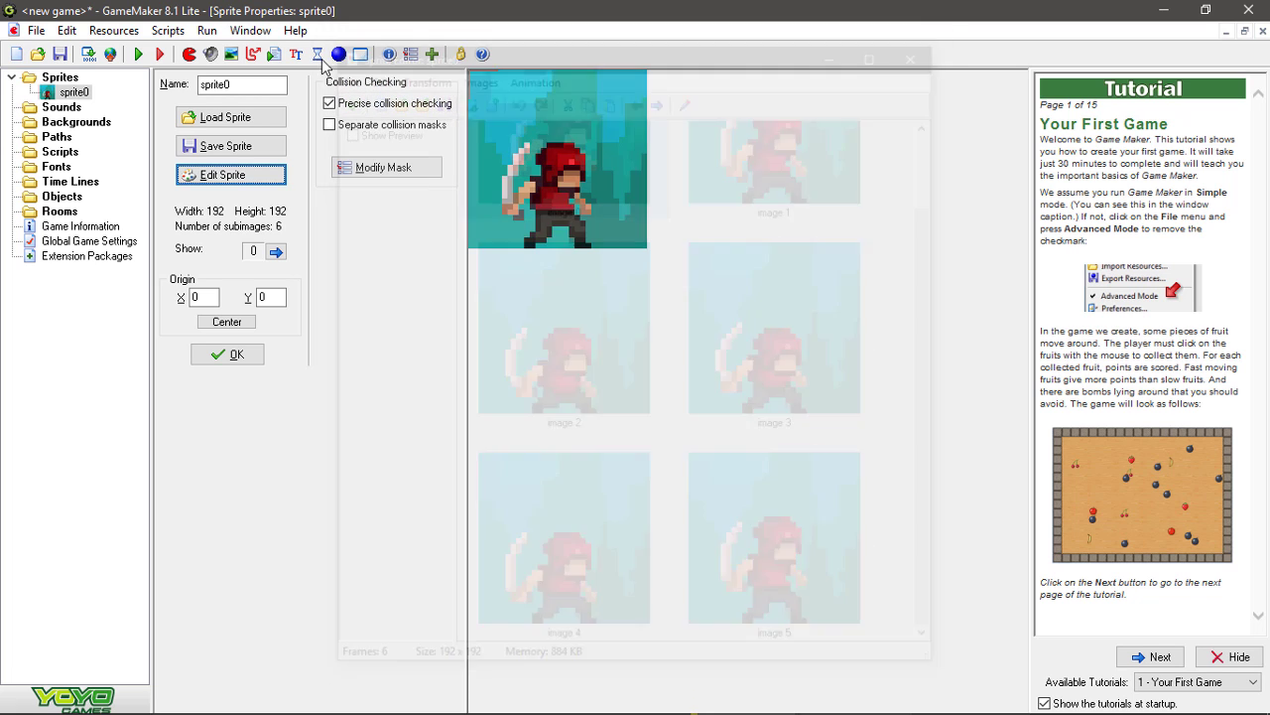
# - Replace sprite0's images with ggJump (1)–(5) from the Анимации folder
pyautogui.click(222, 115)
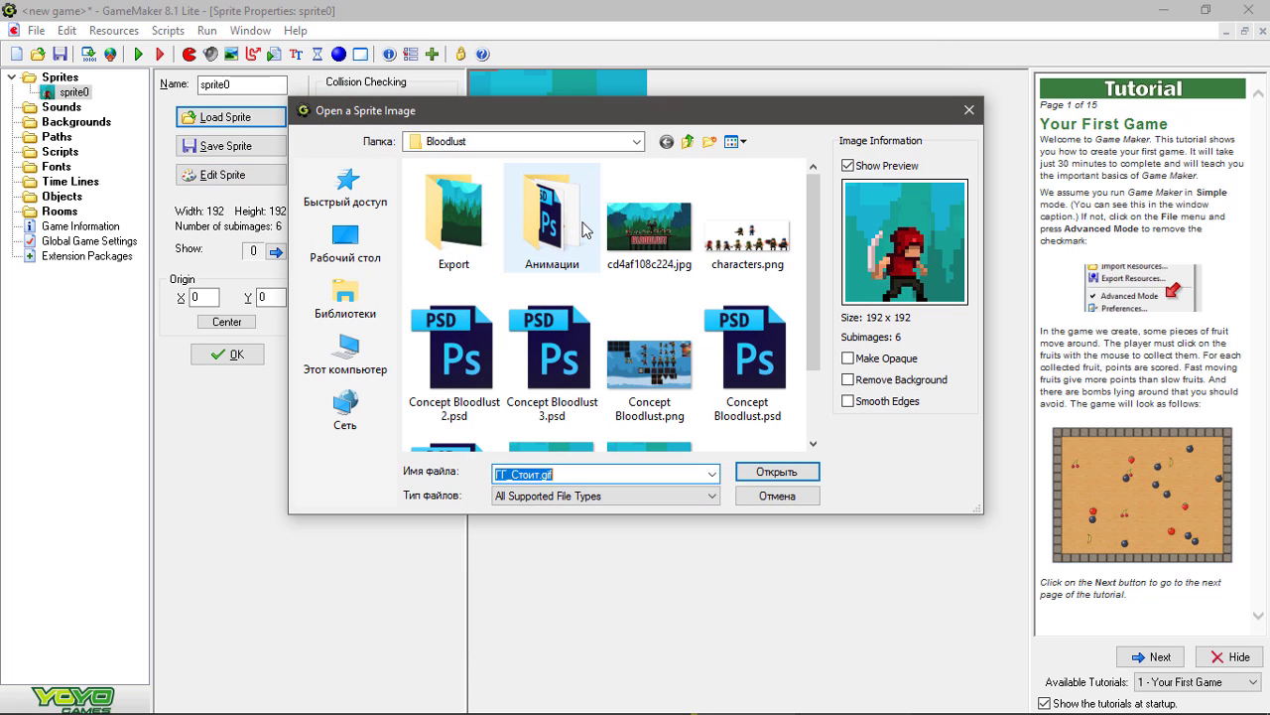
pyautogui.doubleClick(546, 208)
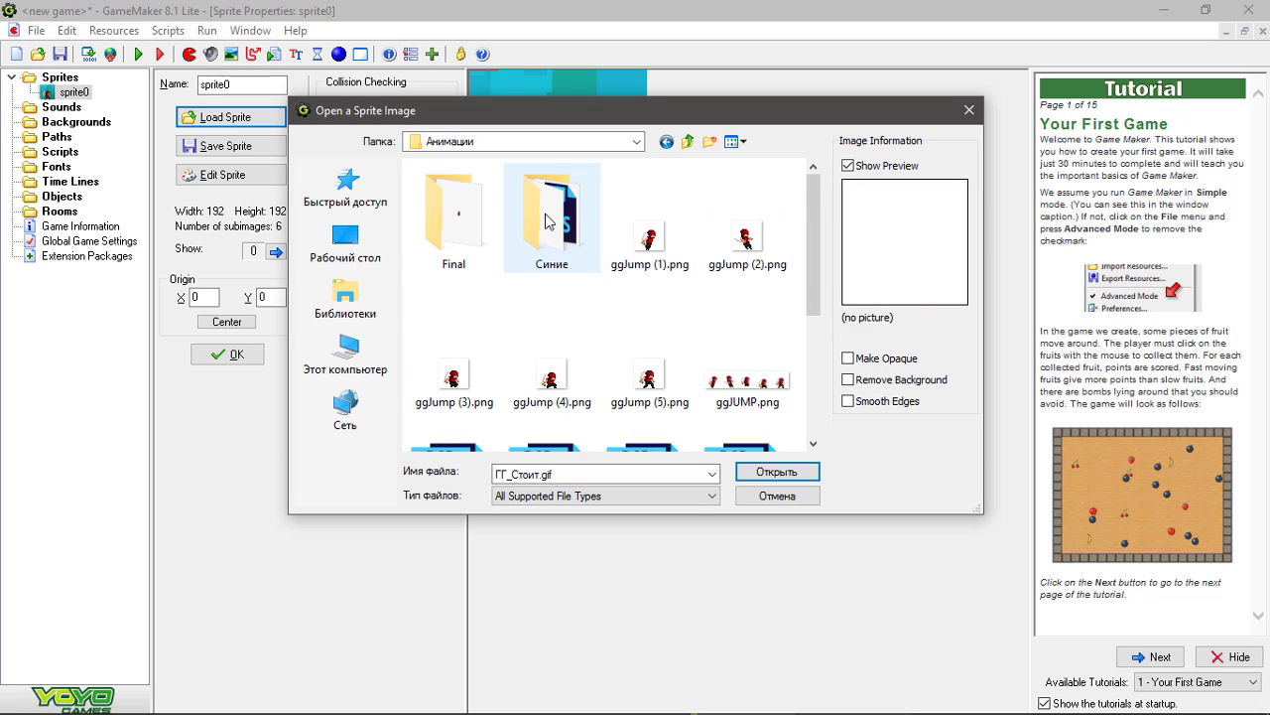
pyautogui.click(665, 248)
pyautogui.keyDown('shift'); pyautogui.click(645, 377); pyautogui.keyUp('shift')
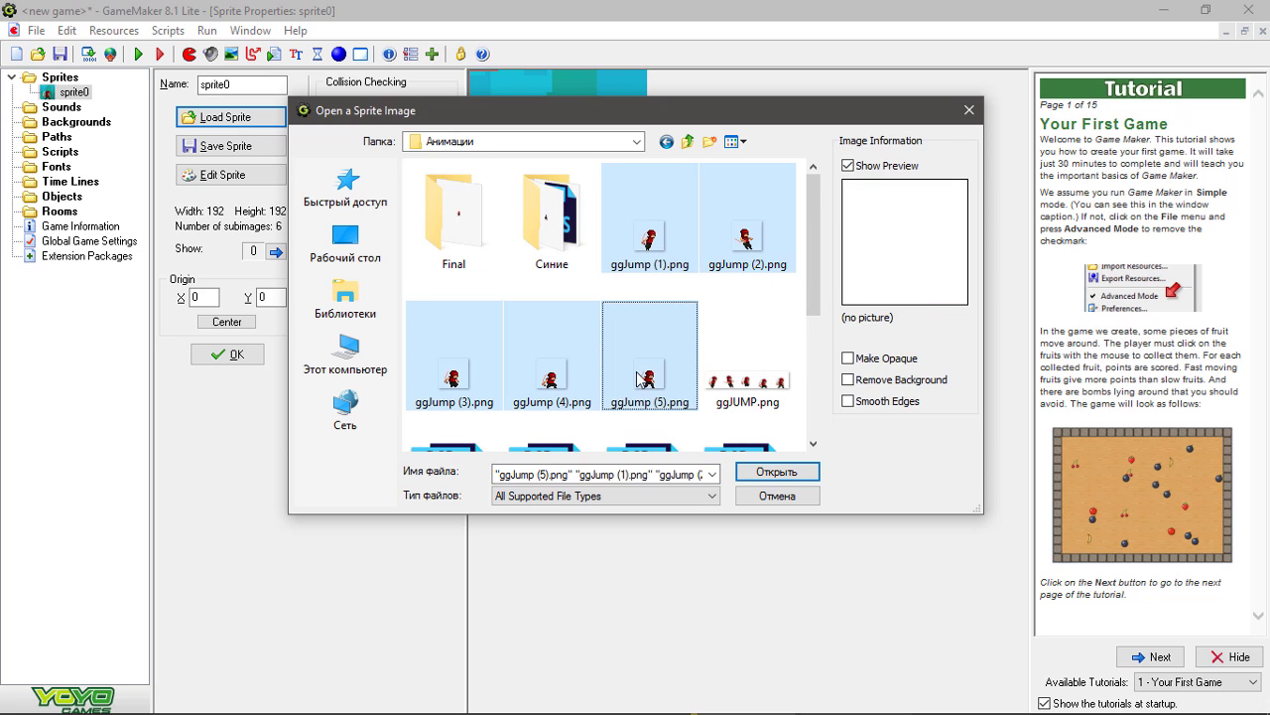
pyautogui.click(749, 472)
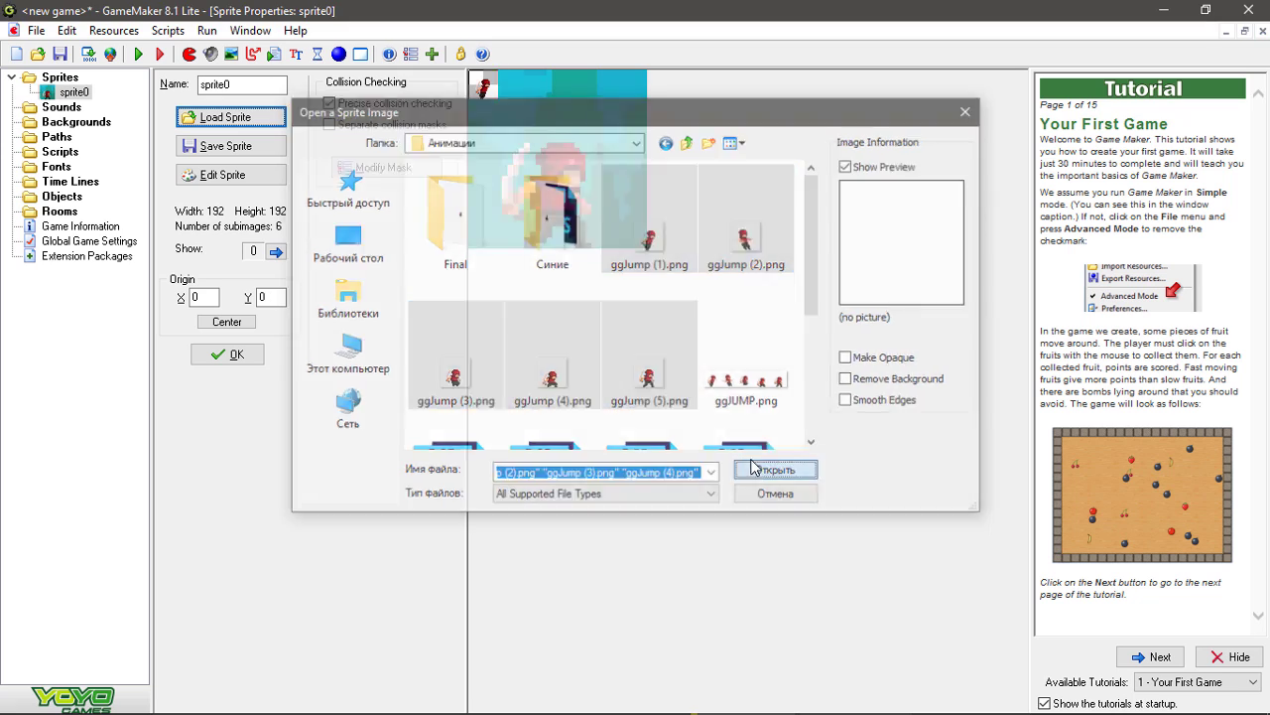
# - Preview the jump animation in the sprite editor, adjusting its preview speed, then close it
pyautogui.click(283, 175)
pyautogui.click(377, 127)
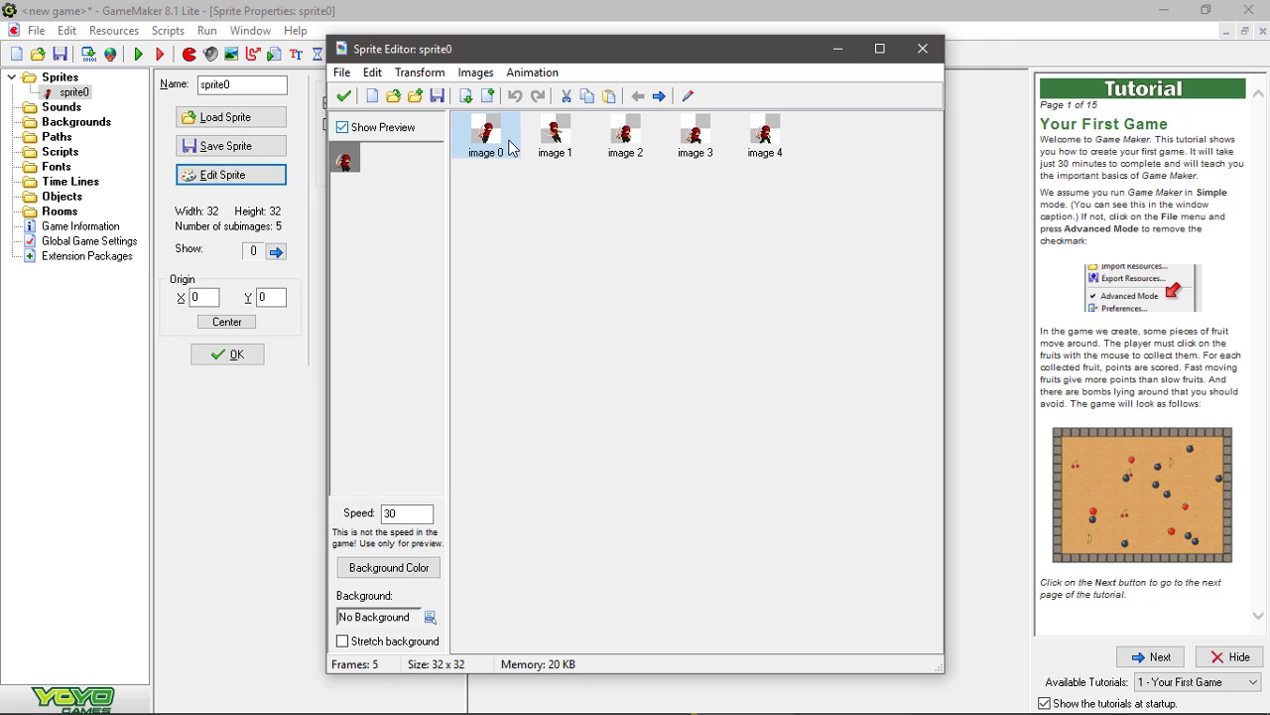
pyautogui.moveTo(420, 513); pyautogui.dragTo(332, 510)
pyautogui.write('15')
pyautogui.hotkey('shift', 'Home')
pyautogui.write('4')
pyautogui.hotkey('shift', 'Home')
pyautogui.write('5')
pyautogui.hotkey('shift', 'Home')
pyautogui.click(555, 356)
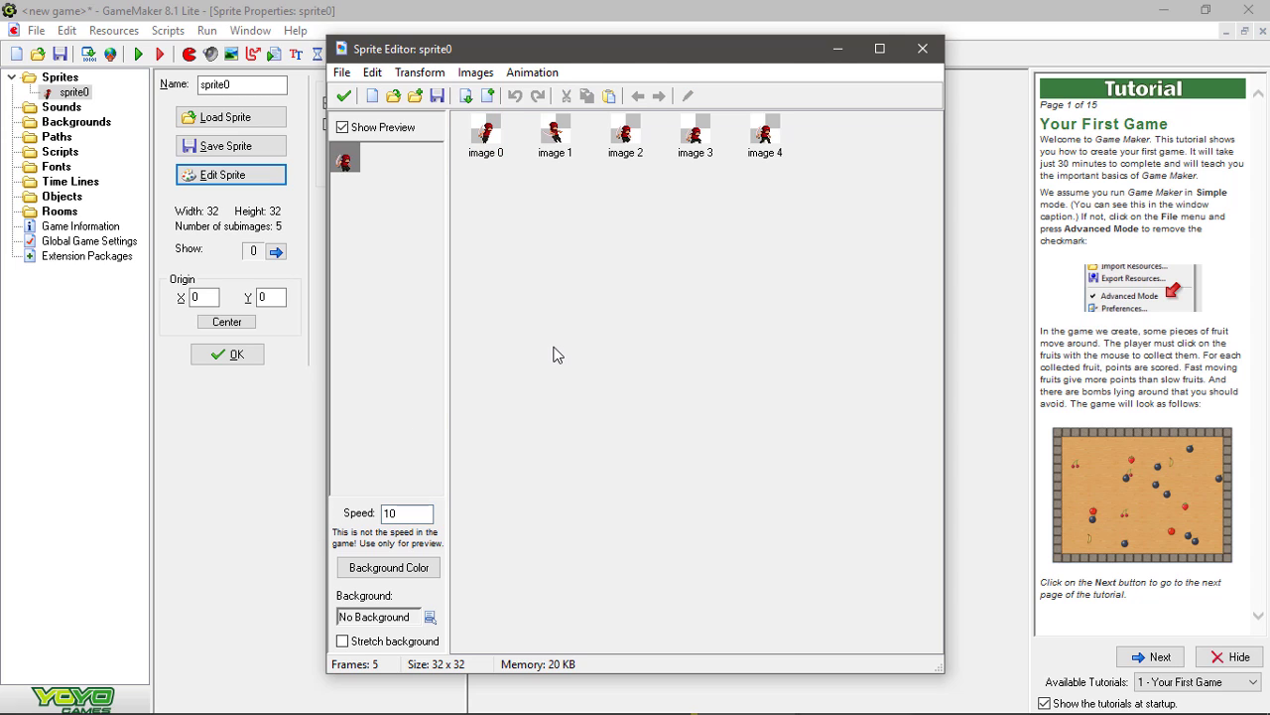
pyautogui.hotkey('alt', 'F4')
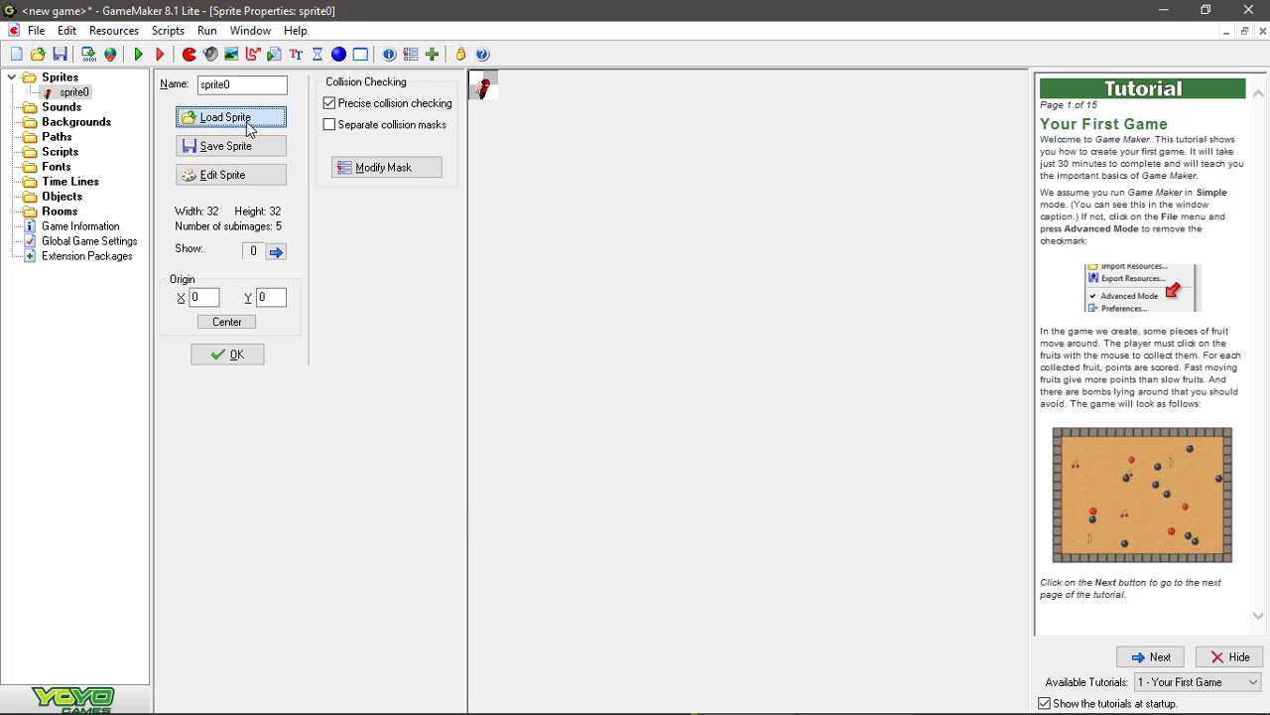
# - Load Биг01_0000 through Биг01_0006 from the Синие folder into sprite0
pyautogui.click(248, 120)
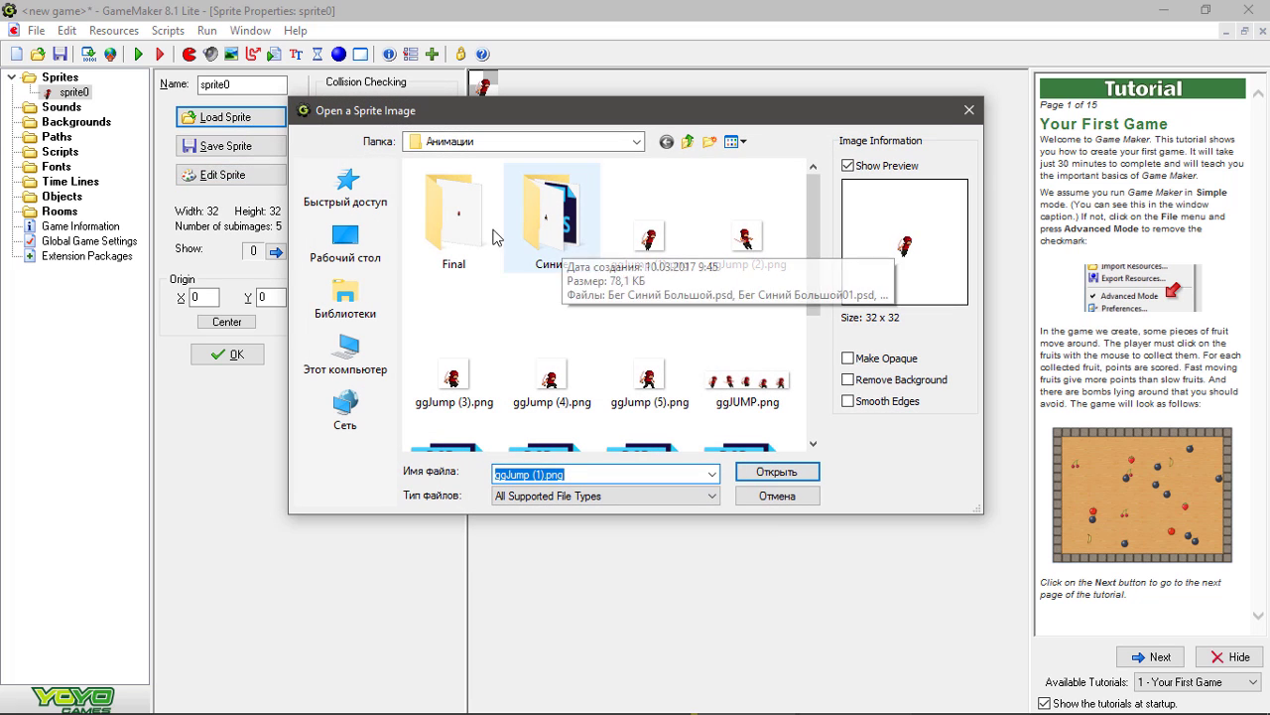
pyautogui.doubleClick(551, 226)
pyautogui.click(649, 228)
pyautogui.scroll(-1, 649, 228)
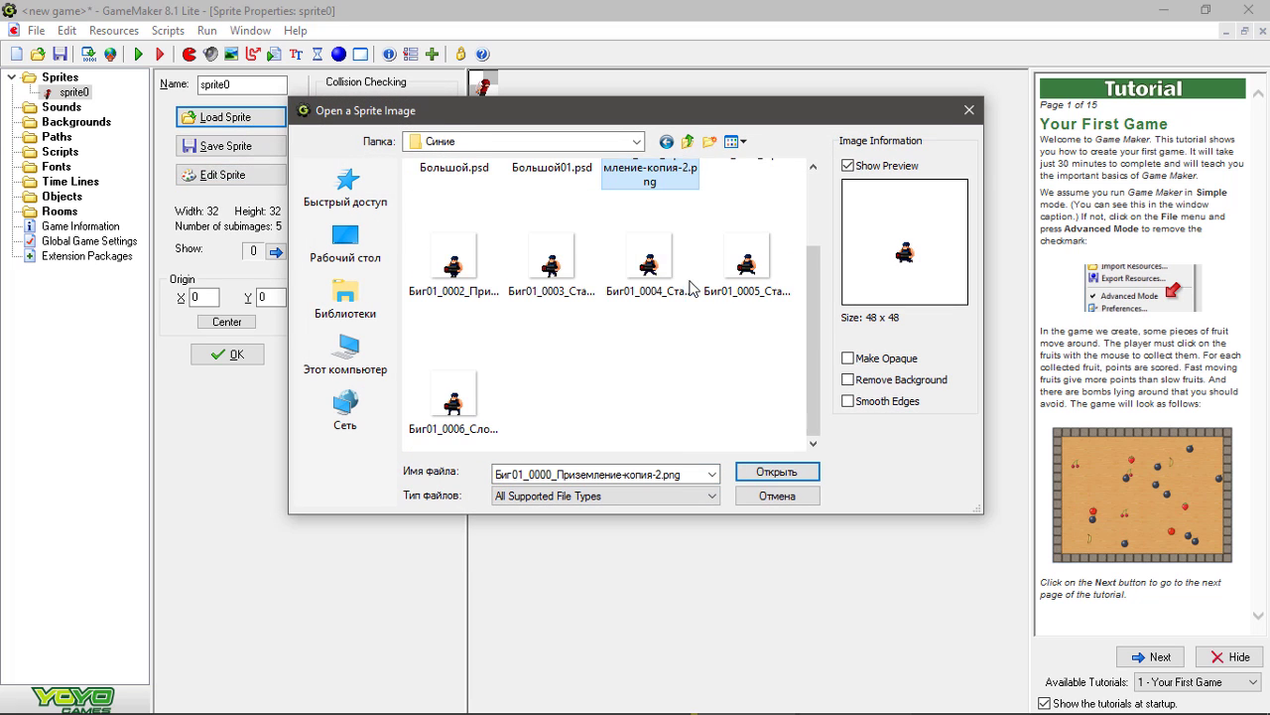
pyautogui.keyDown('shift'); pyautogui.click(457, 409); pyautogui.keyUp('shift')
pyautogui.click(765, 472)
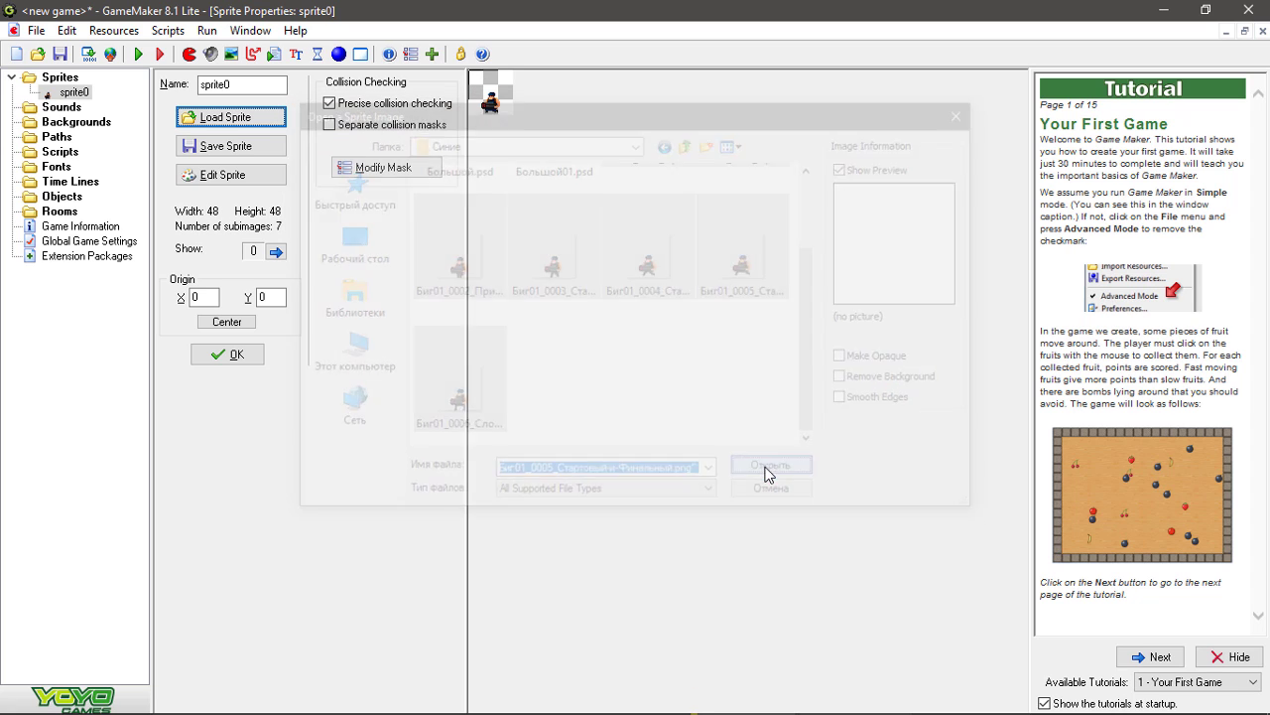
# - Export the seven frames as sprite0_strip7.png in the Синие folder
pyautogui.click(238, 175)
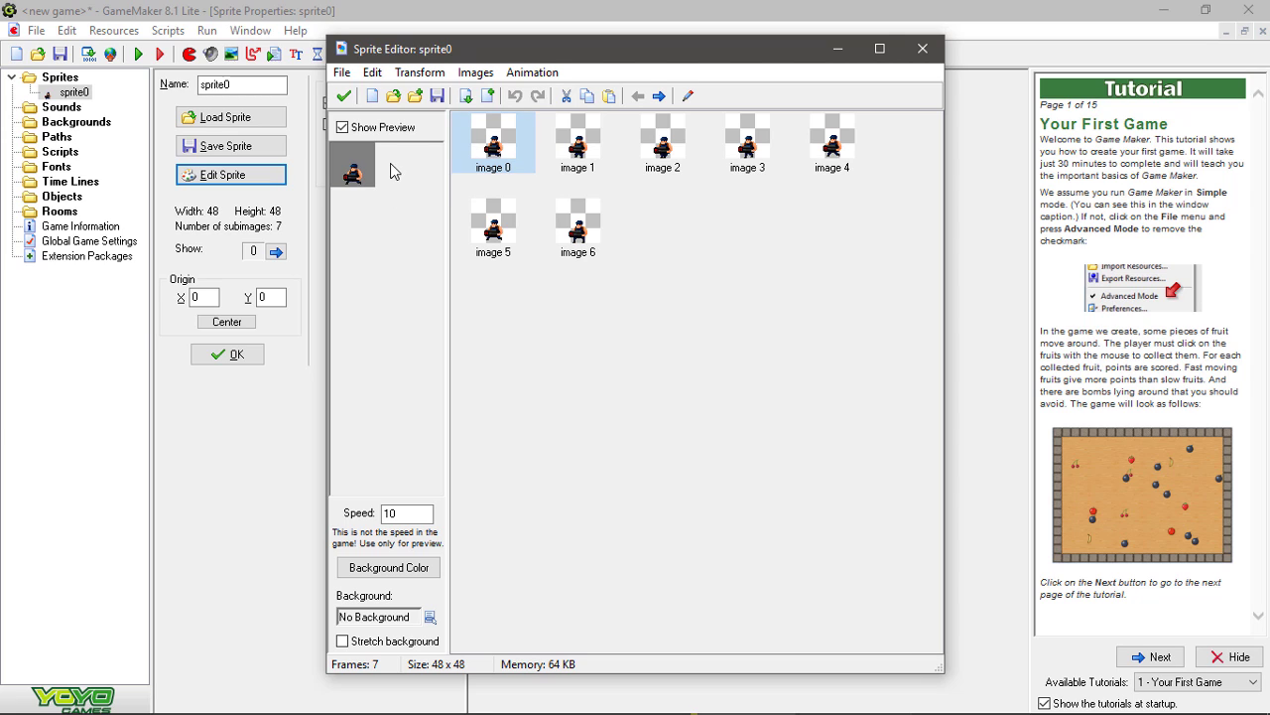
pyautogui.click(437, 96)
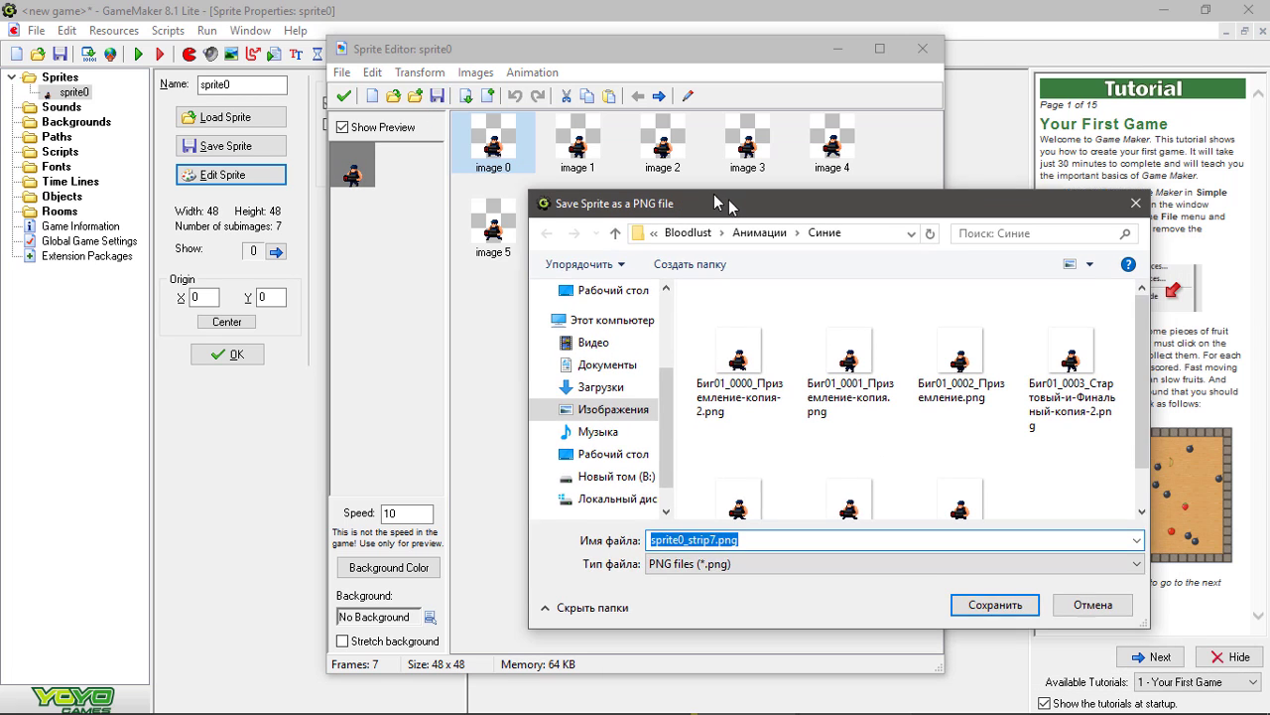
pyautogui.moveTo(716, 202); pyautogui.dragTo(657, 170)
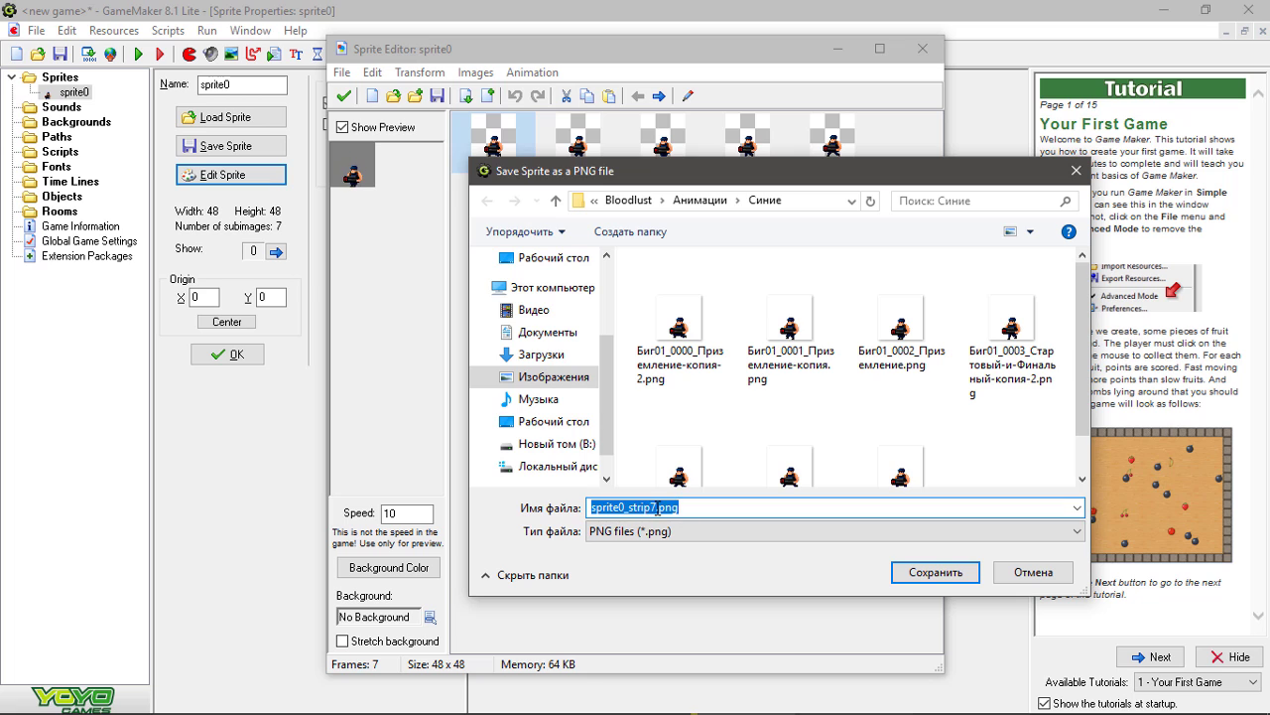
pyautogui.moveTo(754, 178); pyautogui.dragTo(736, 262)
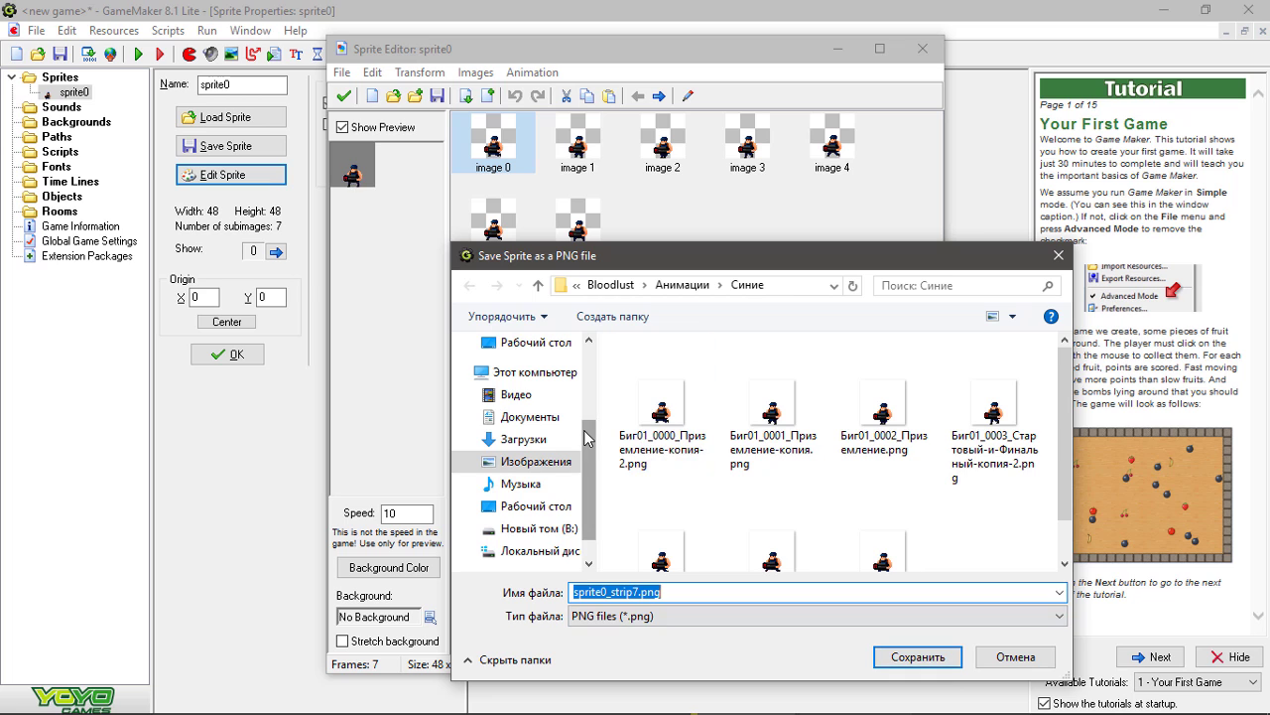
pyautogui.scroll(1, 589, 446)
pyautogui.click(670, 295)
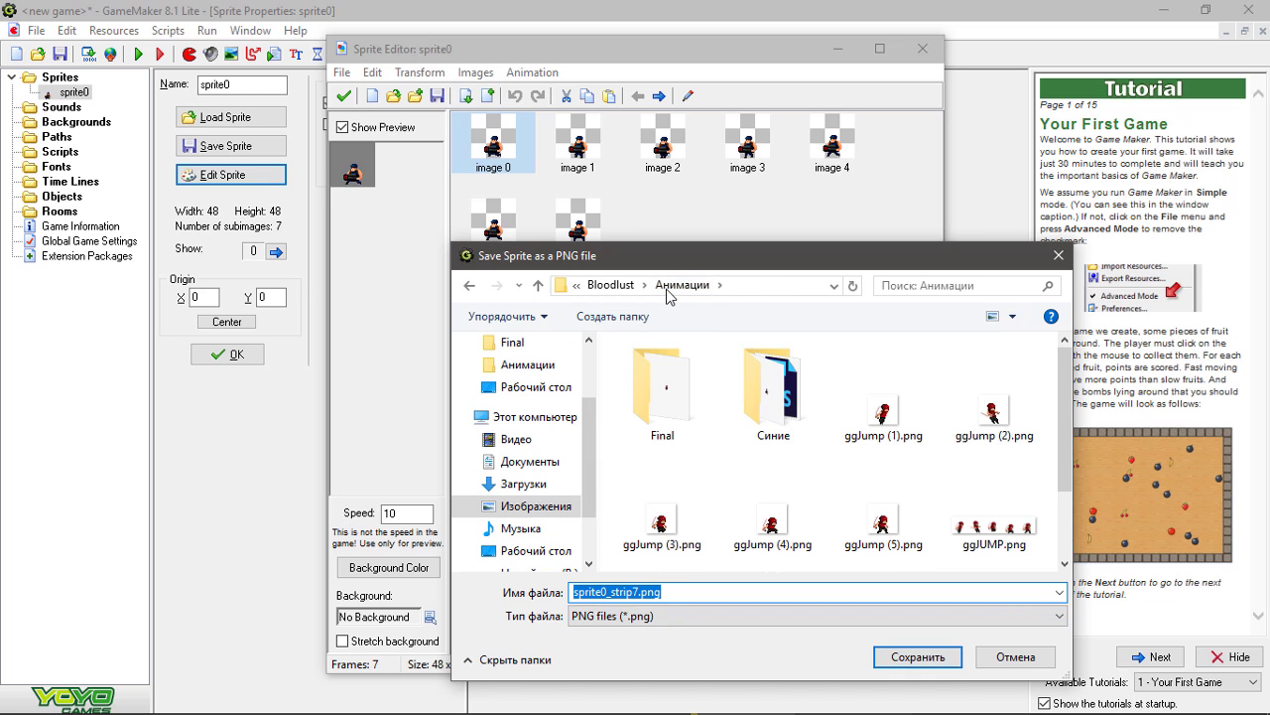
pyautogui.doubleClick(769, 397)
pyautogui.click(941, 659)
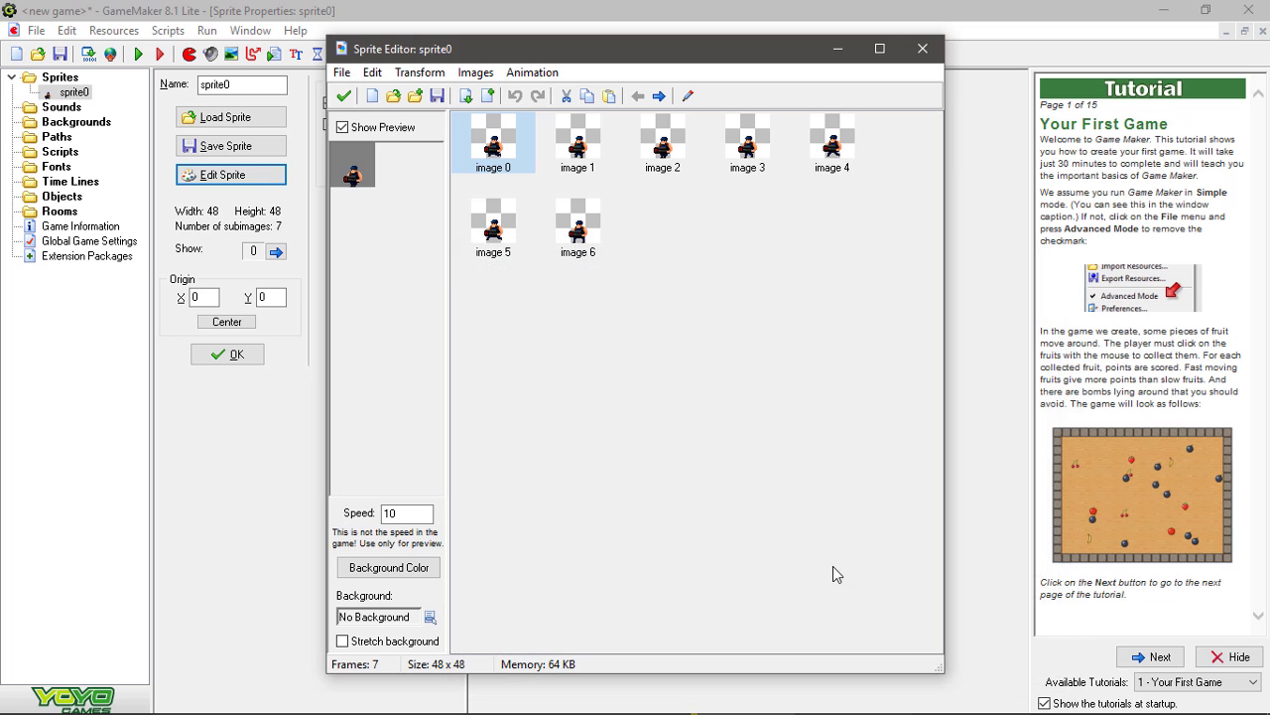
pyautogui.click(345, 97)
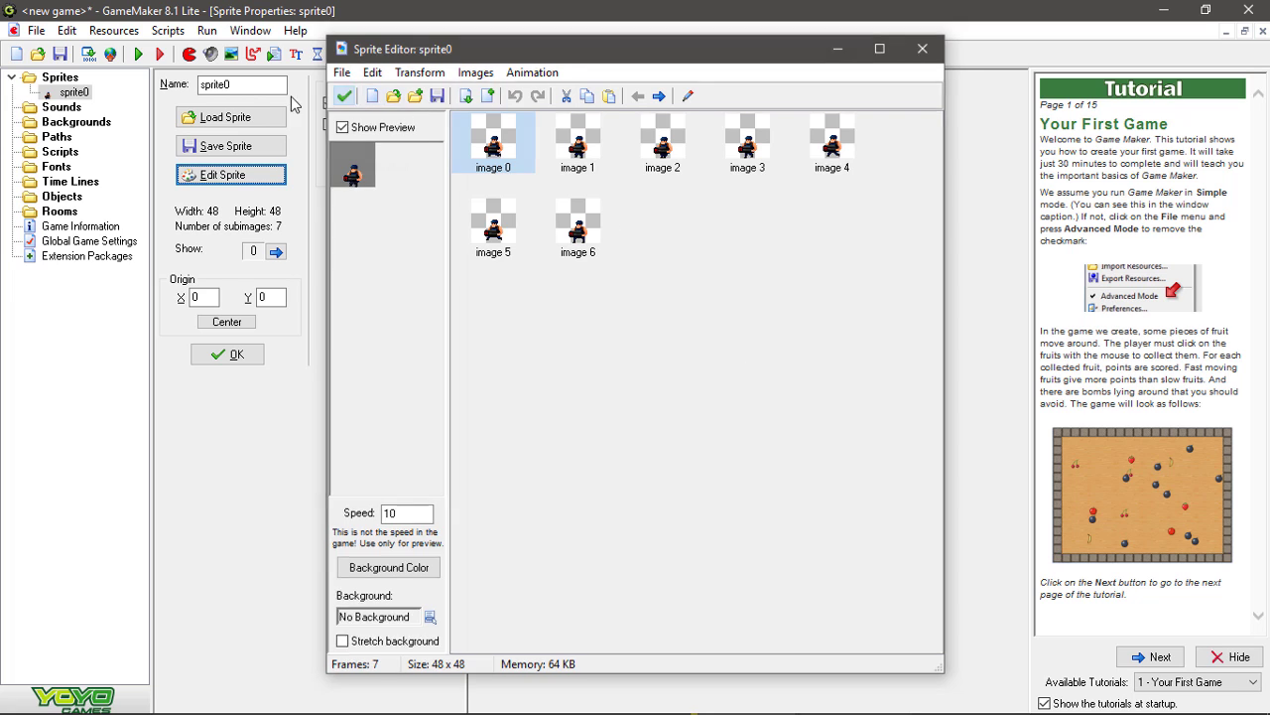
# - Create sprite1 from sprite0_strip7.png and open its seven 48×48 frames for editing
pyautogui.click(188, 53)
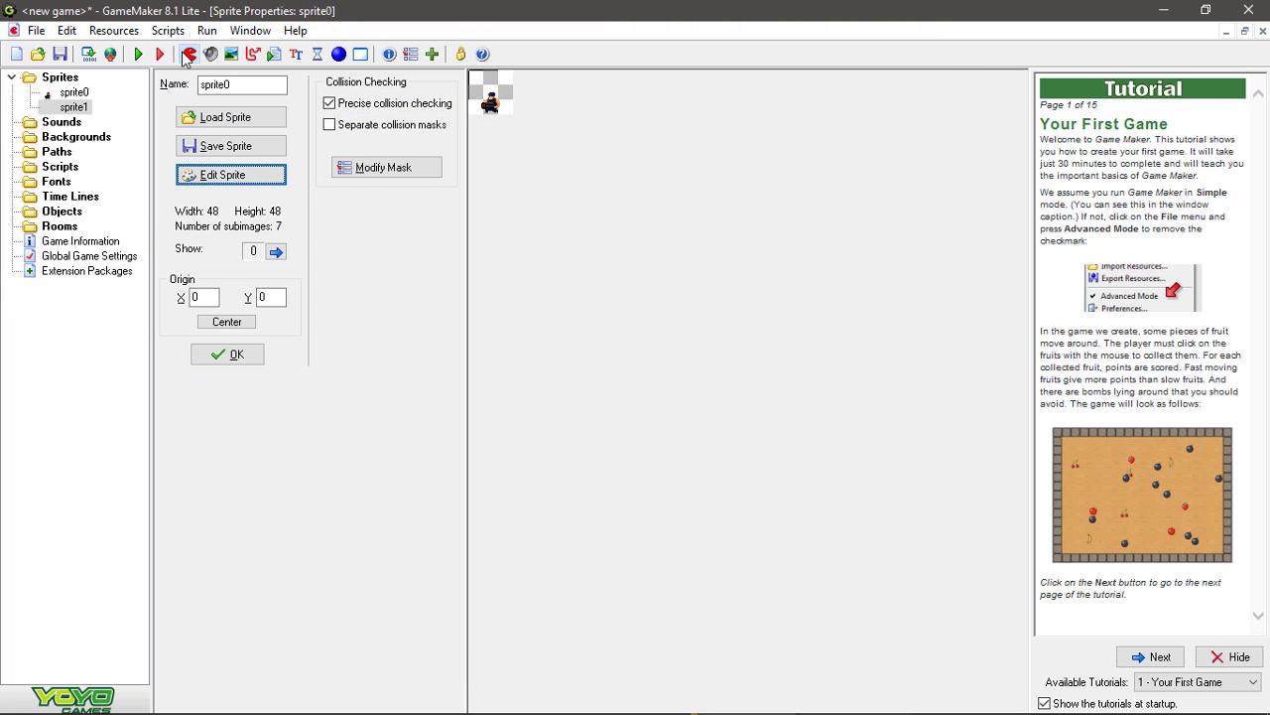
pyautogui.click(264, 119)
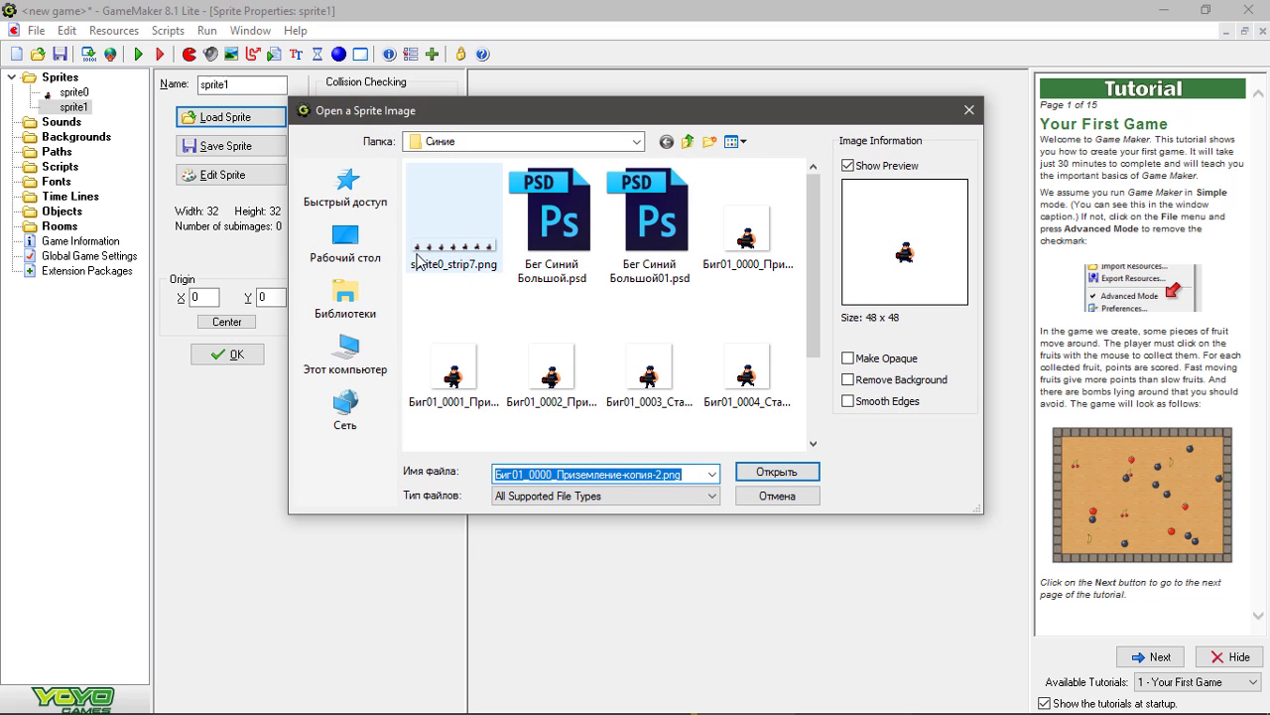
pyautogui.click(452, 250)
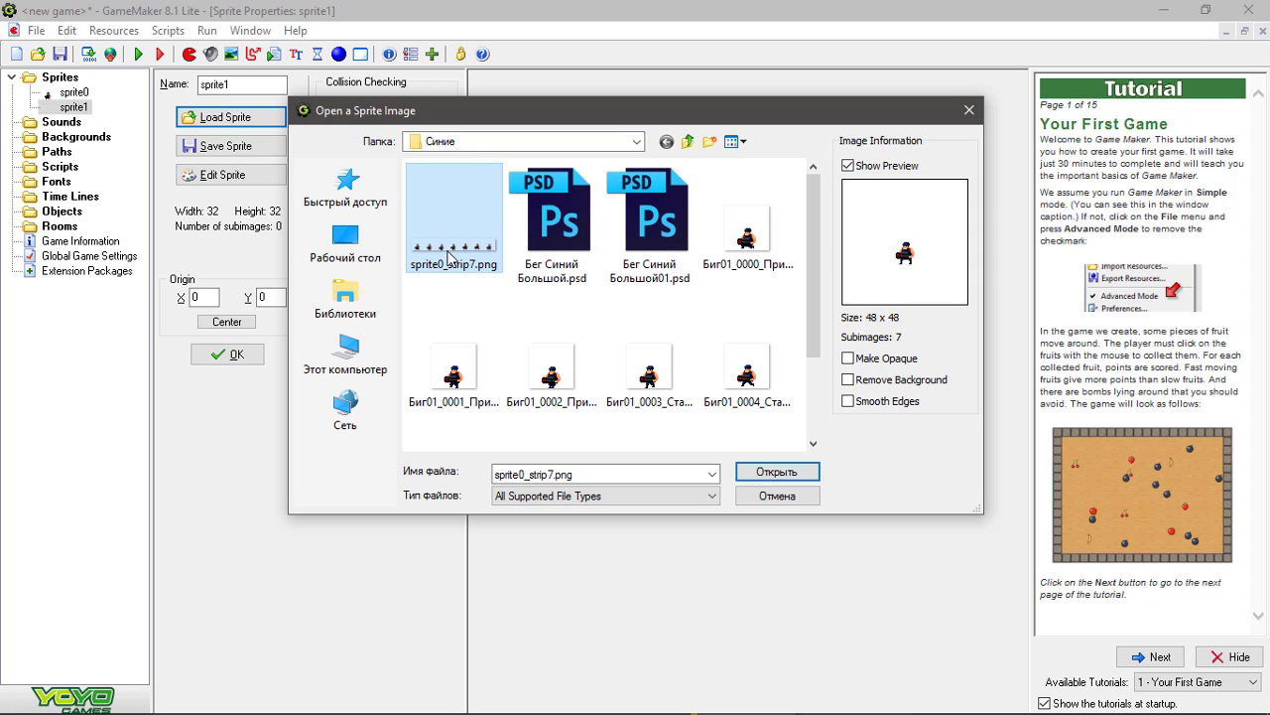
pyautogui.click(477, 309)
pyautogui.click(469, 258)
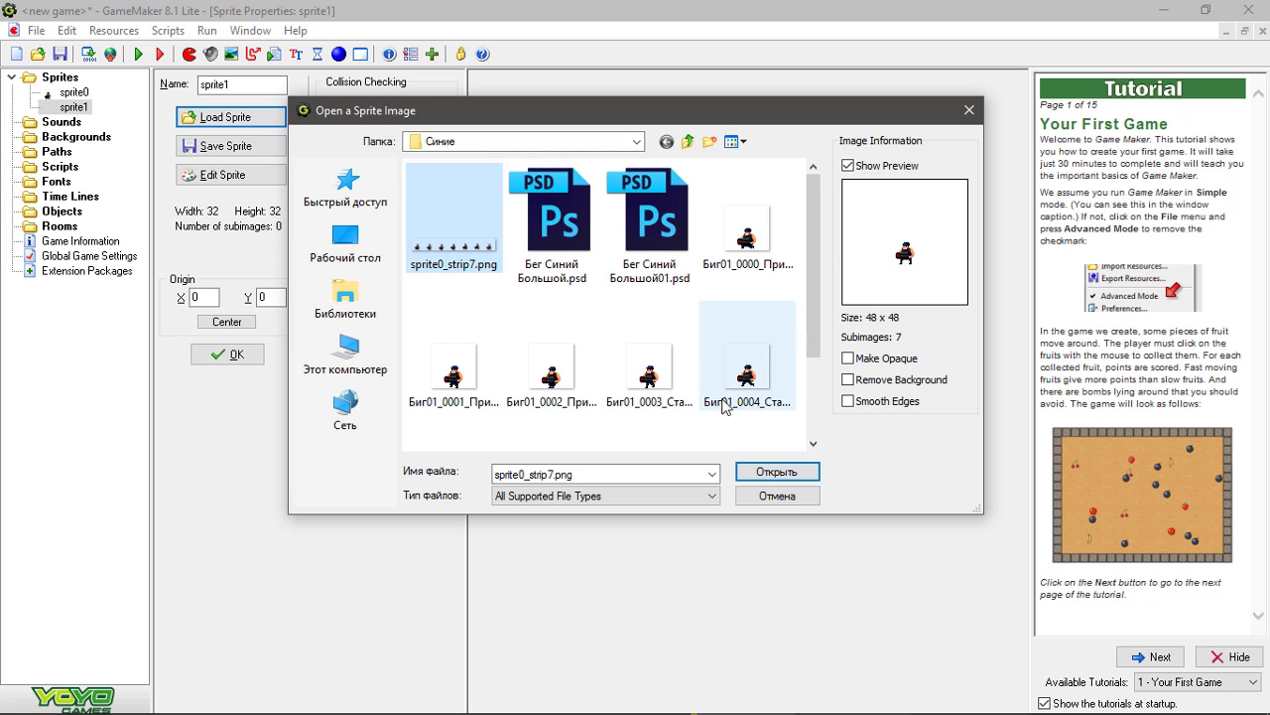
pyautogui.click(789, 473)
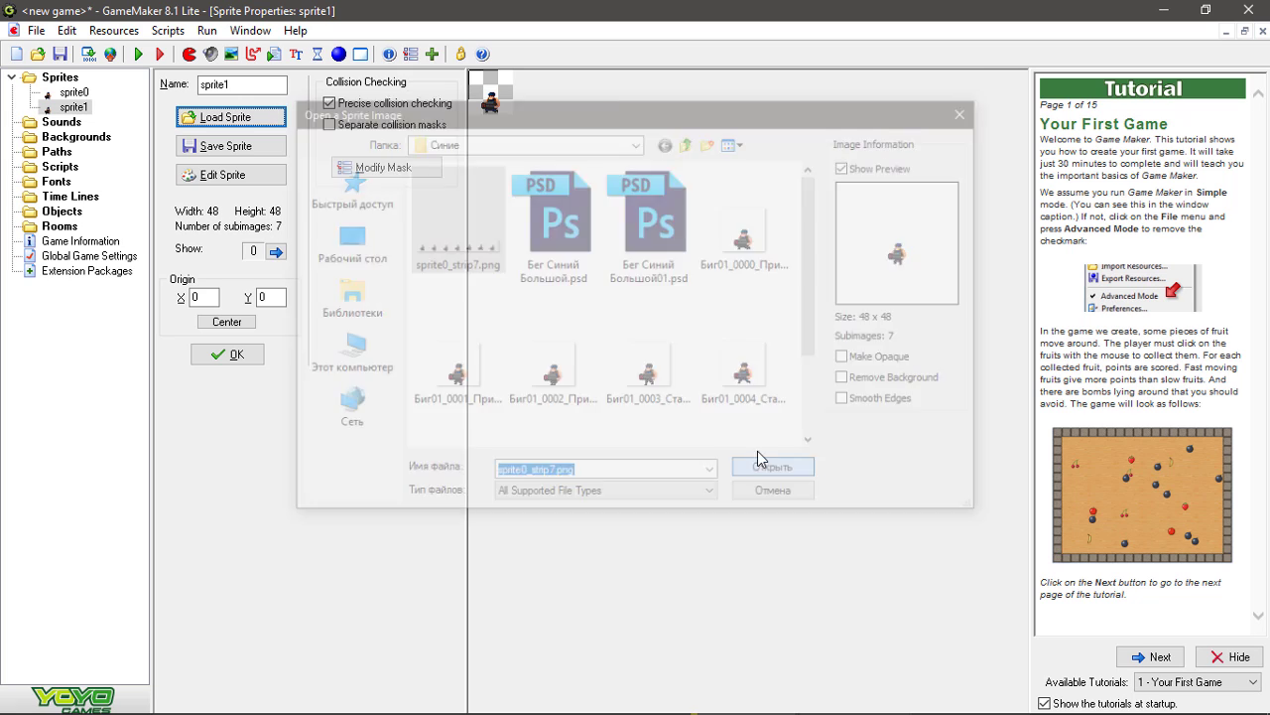
pyautogui.click(237, 174)
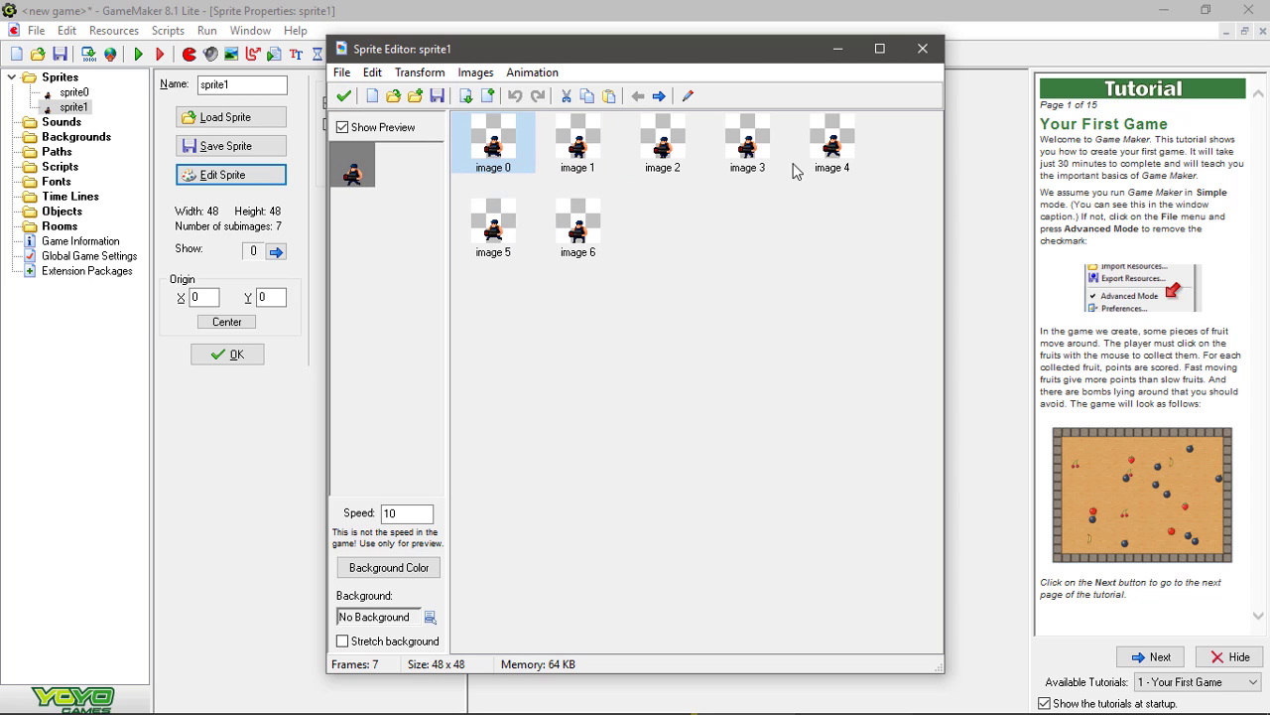
# - Close the sprite editor, then exit GameMaker
pyautogui.click(346, 97)
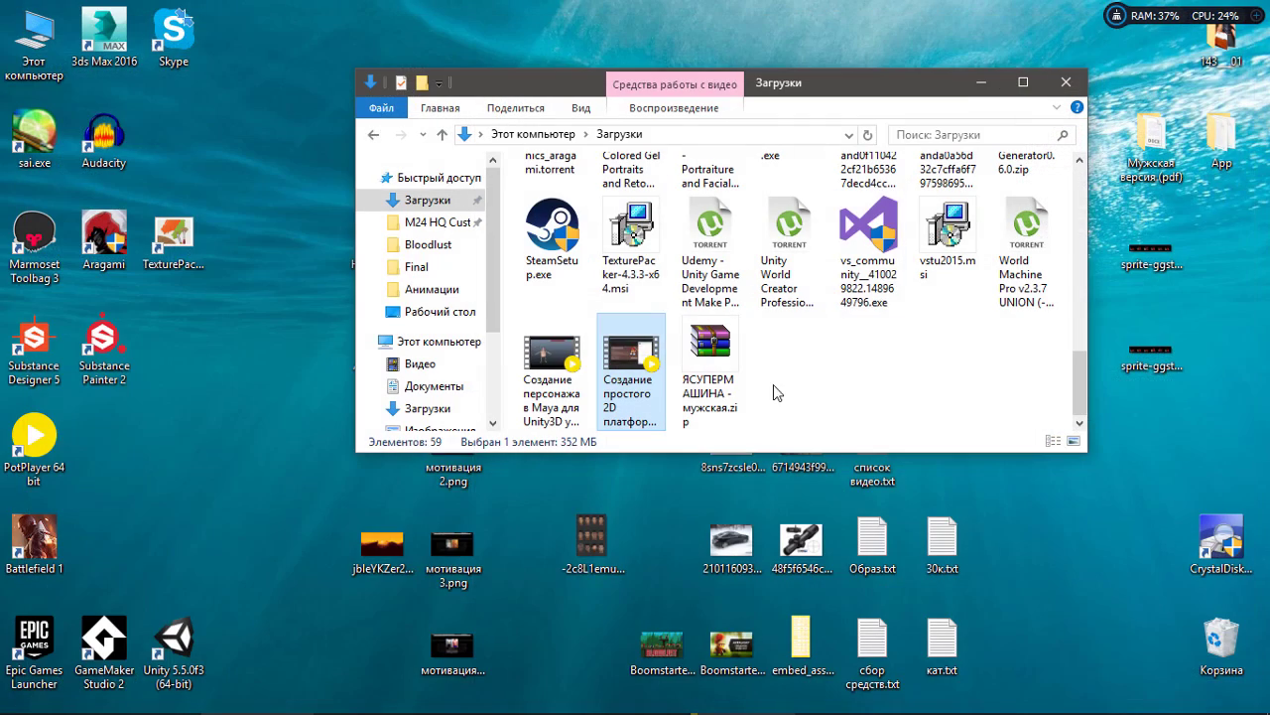
pyautogui.hotkey('alt', 'Tab')
pyautogui.hotkey('alt', 'Tab')
pyautogui.hotkey('alt', 'Tab')
pyautogui.hotkey('alt', 'Tab')
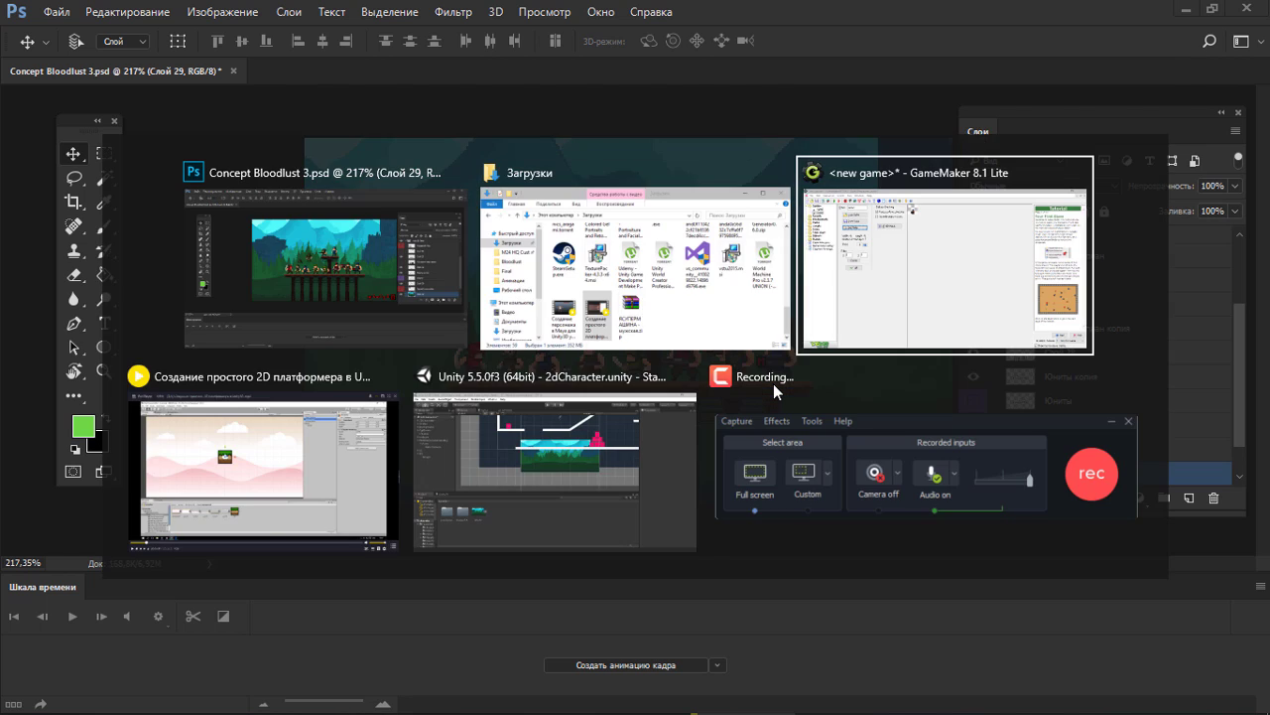
pyautogui.hotkey('alt', 'Tab')
pyautogui.hotkey('alt', 'Tab')
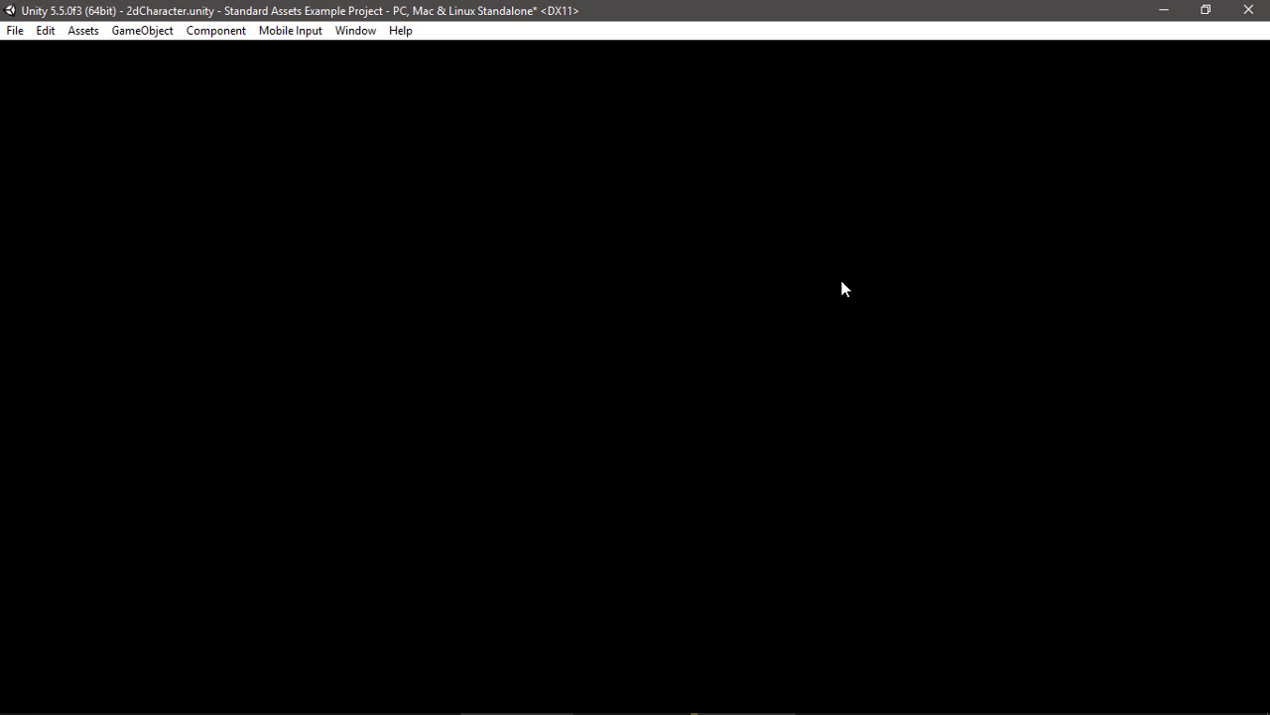
pyautogui.hotkey('alt', 'Tab')
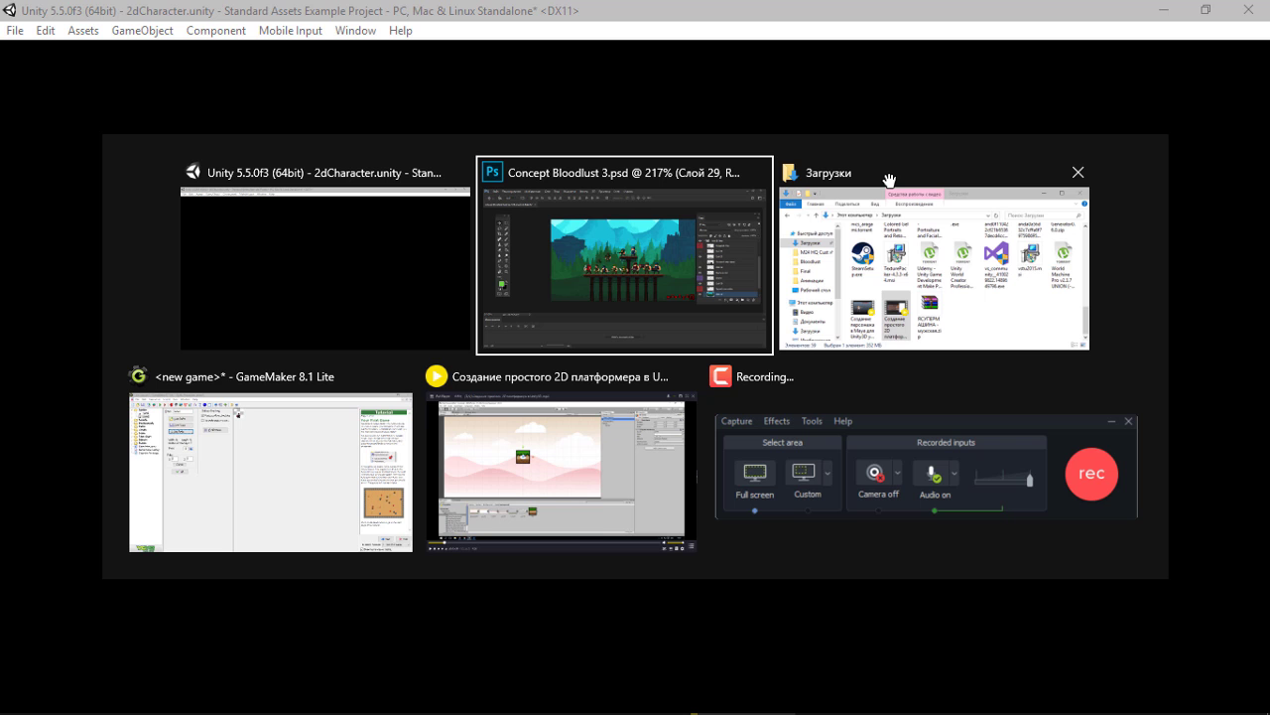
pyautogui.hotkey('alt', 'Tab')
pyautogui.hotkey('alt', 'Tab')
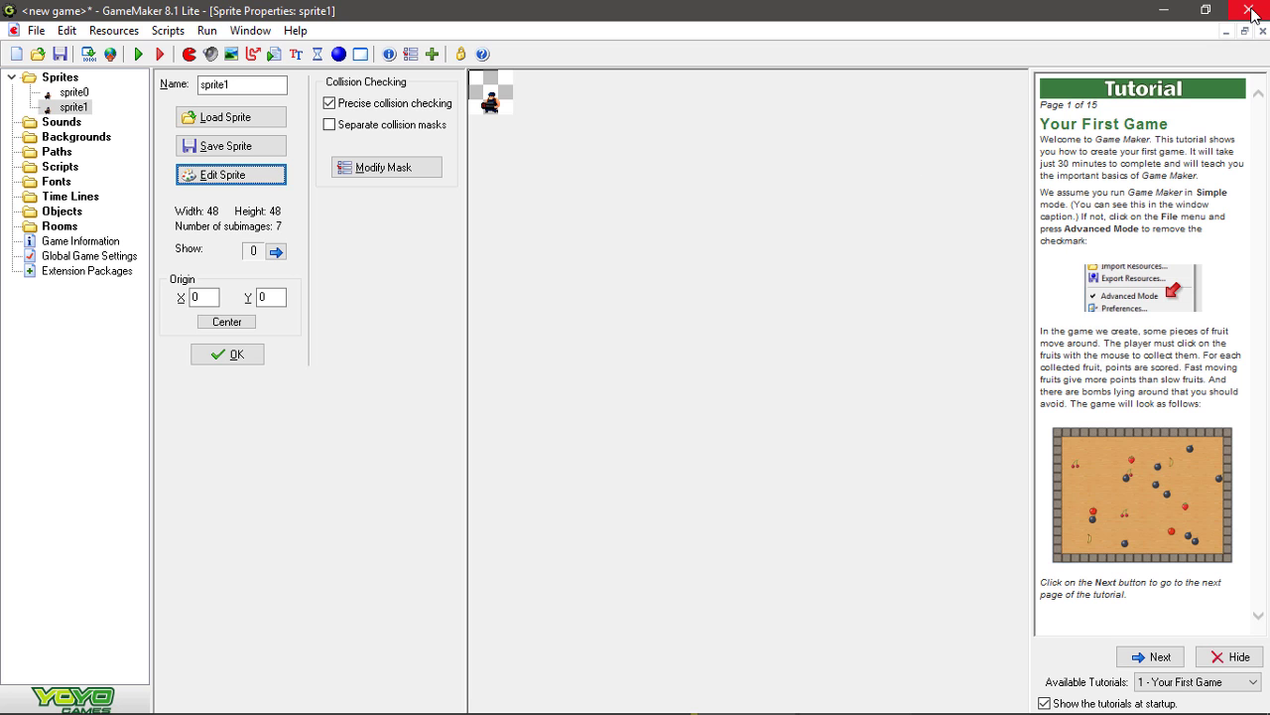
pyautogui.click(1251, 12)
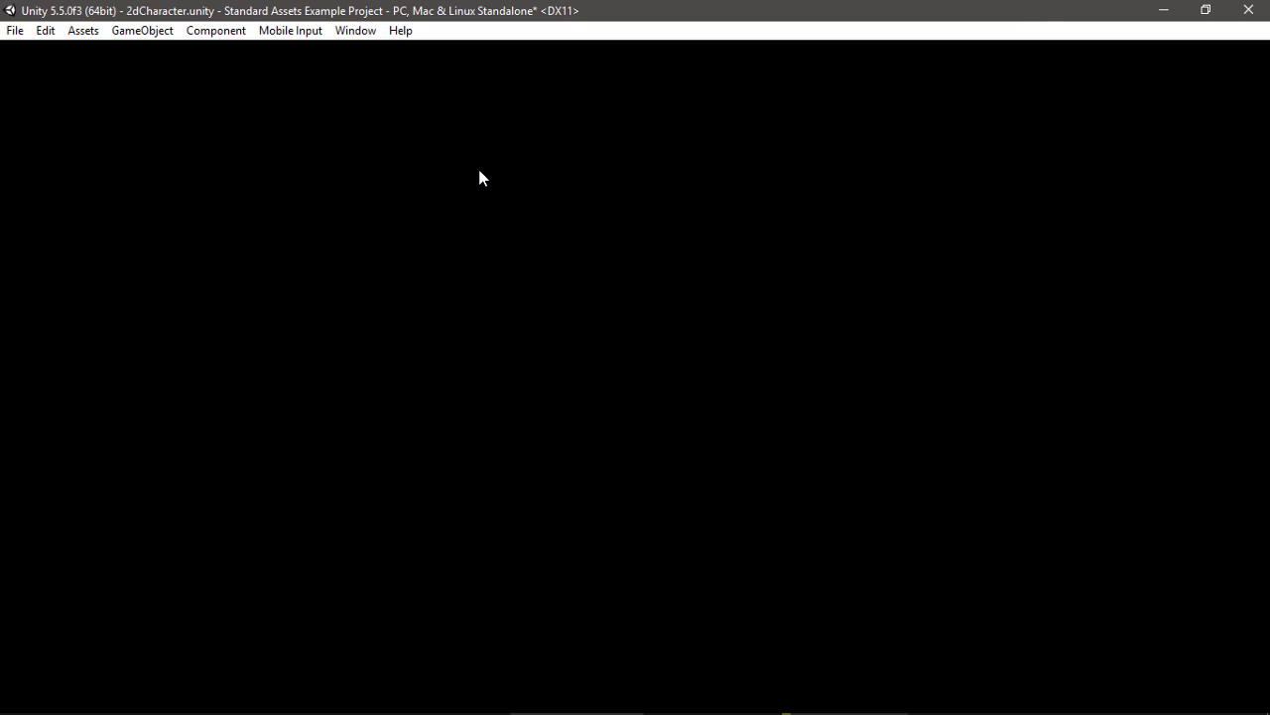
# - Save the Unity project and the 2dCharacter scene, then quit the editor
pyautogui.click(14, 30)
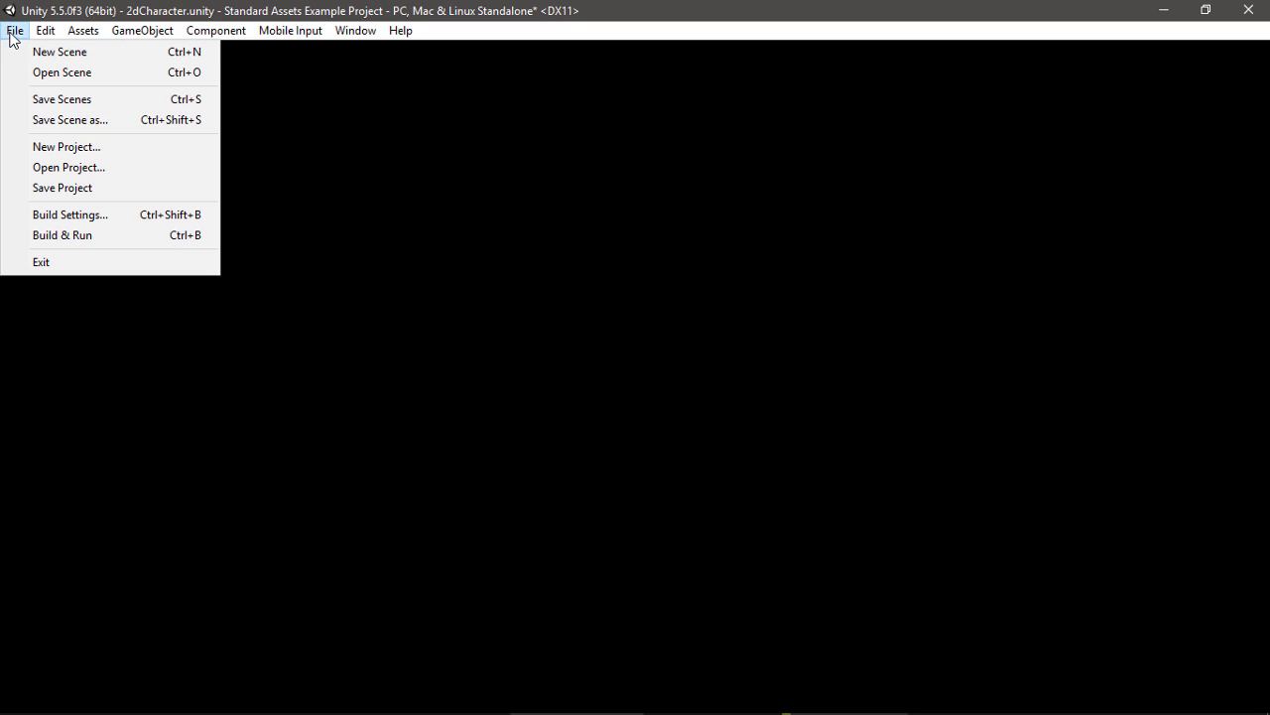
pyautogui.click(82, 185)
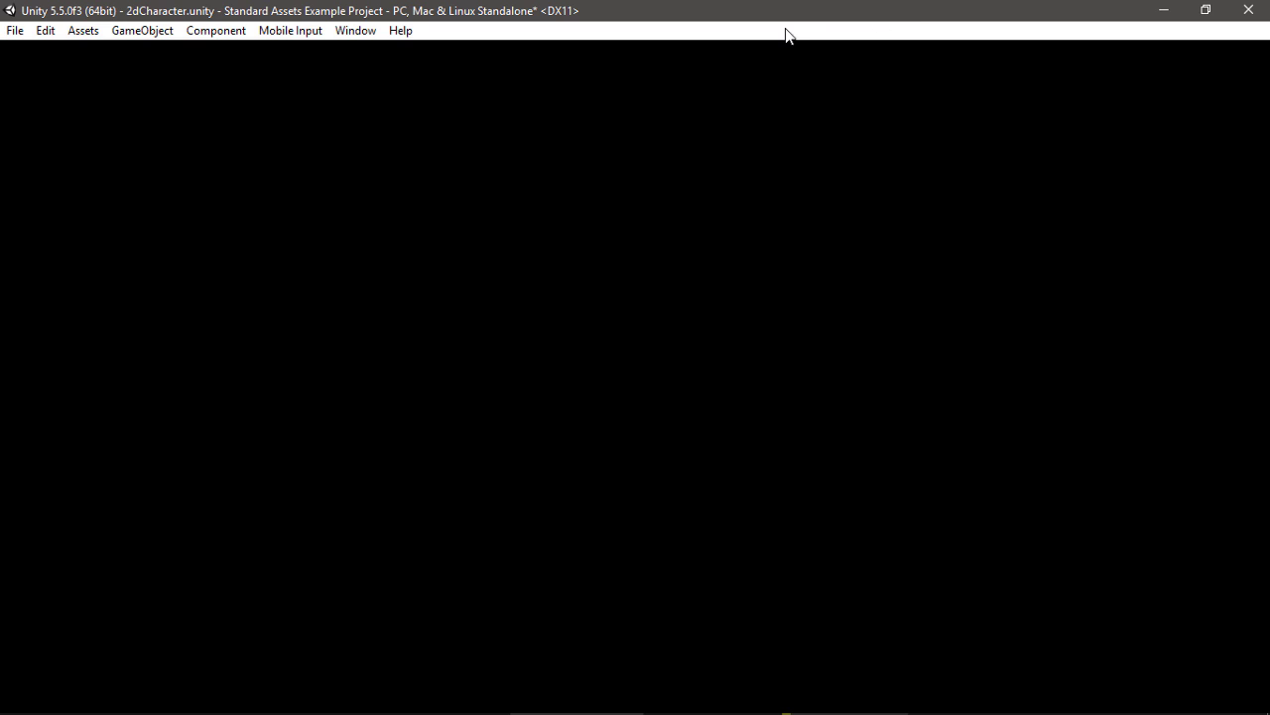
pyautogui.hotkey('ctrl', 's')
pyautogui.click(1248, 10)
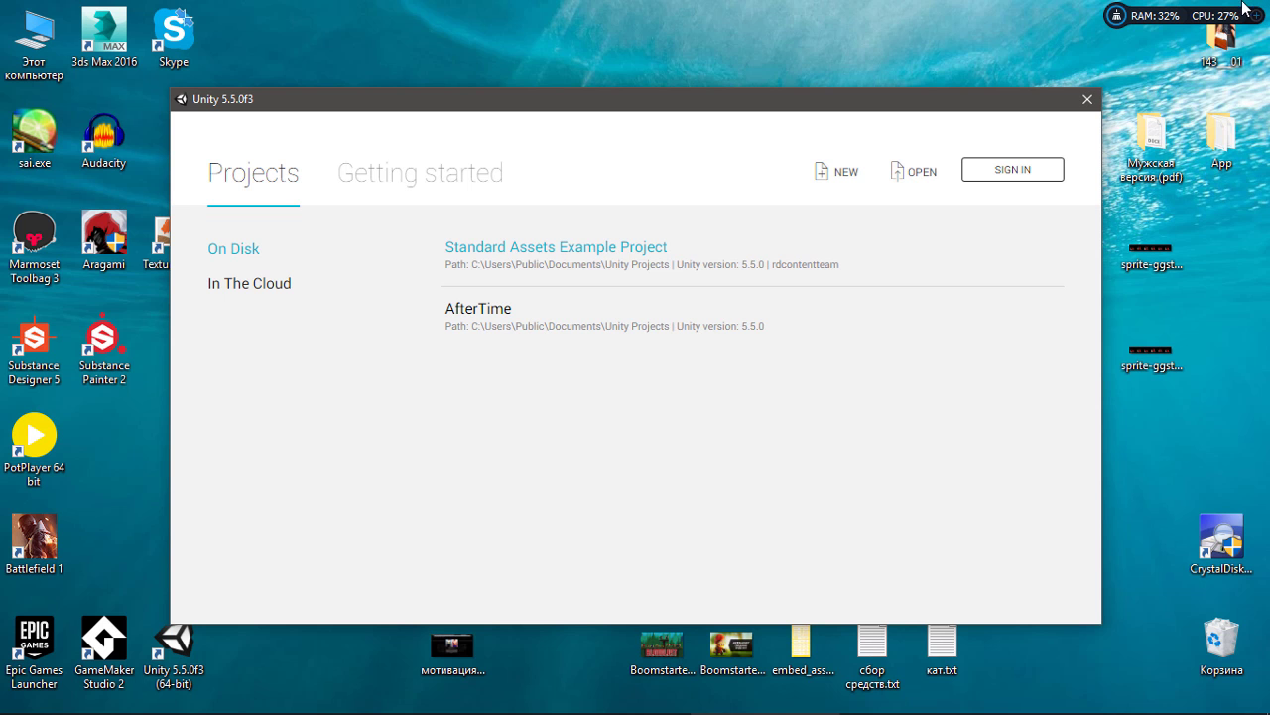
# - Reopen the Standard Assets Example Project and switch to the Explorer folder Синие
pyautogui.click(646, 249)
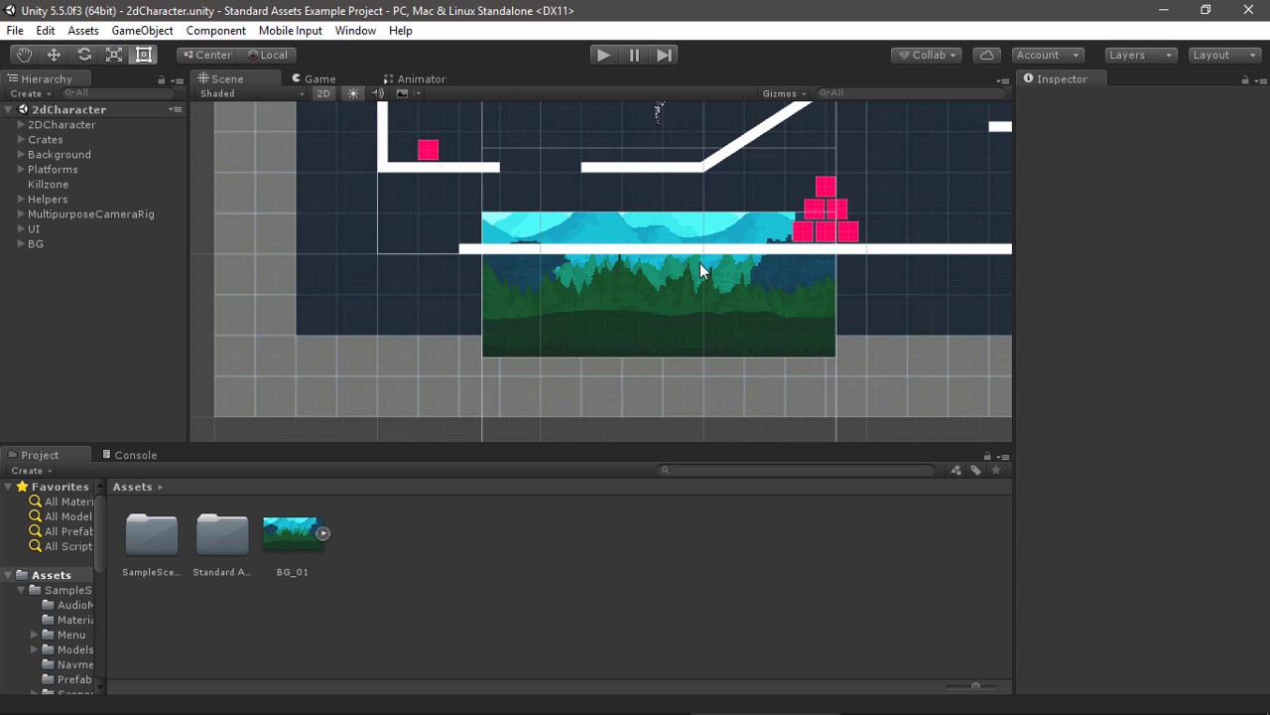
pyautogui.hotkey('alt', 'Tab')
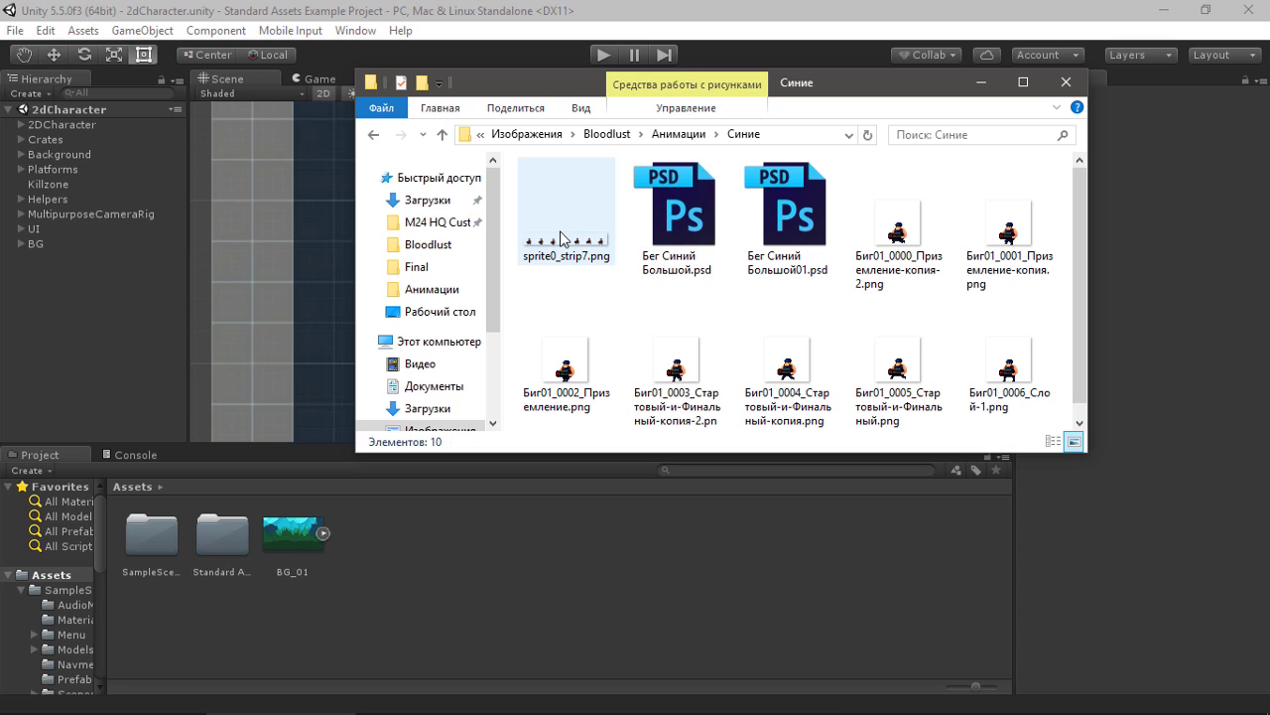
# - Import sprite0_strip7.png into Assets, select it, and start renaming it to EnemyBlue_Run
pyautogui.moveTo(575, 236); pyautogui.dragTo(432, 544)
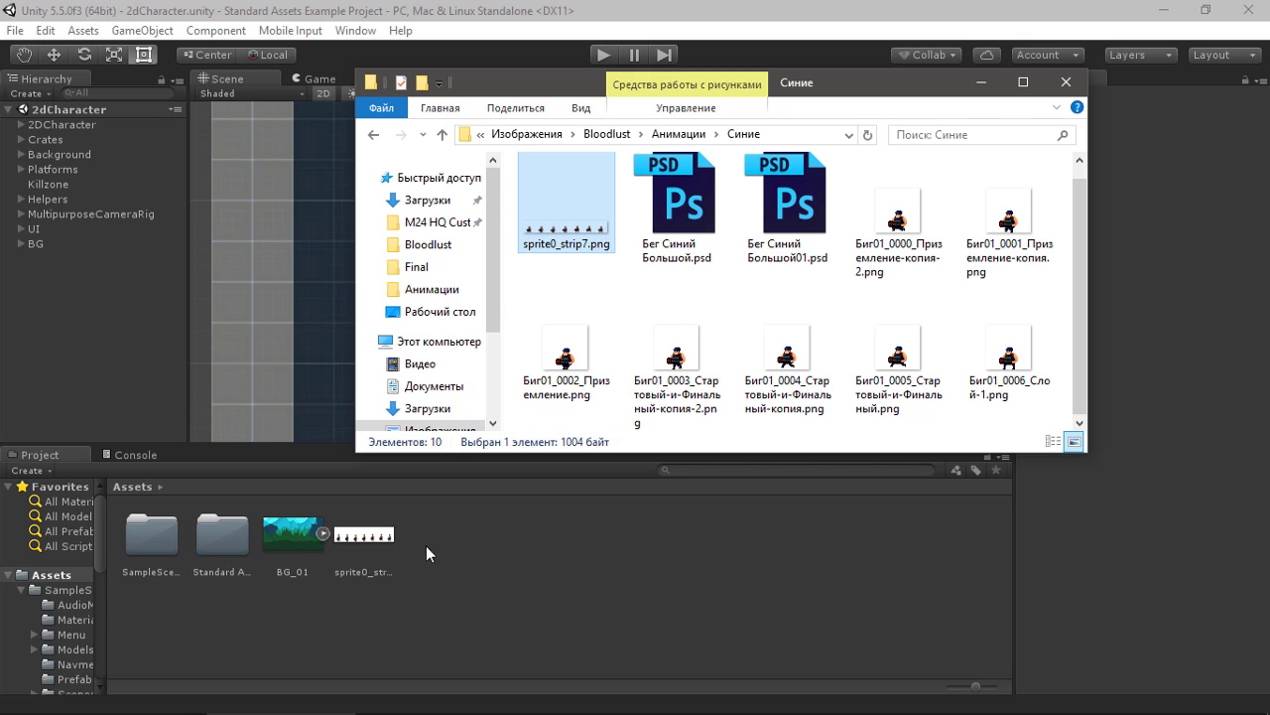
pyautogui.click(358, 542)
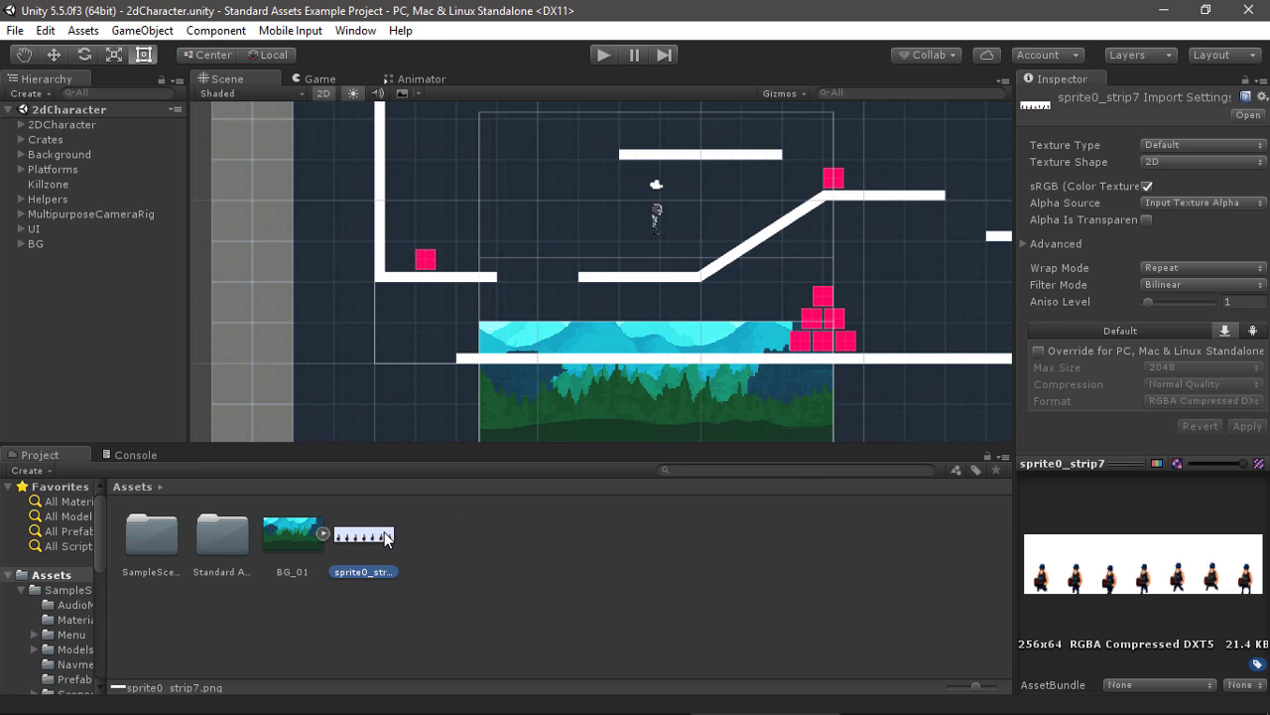
pyautogui.click(357, 575)
pyautogui.write('Ene')
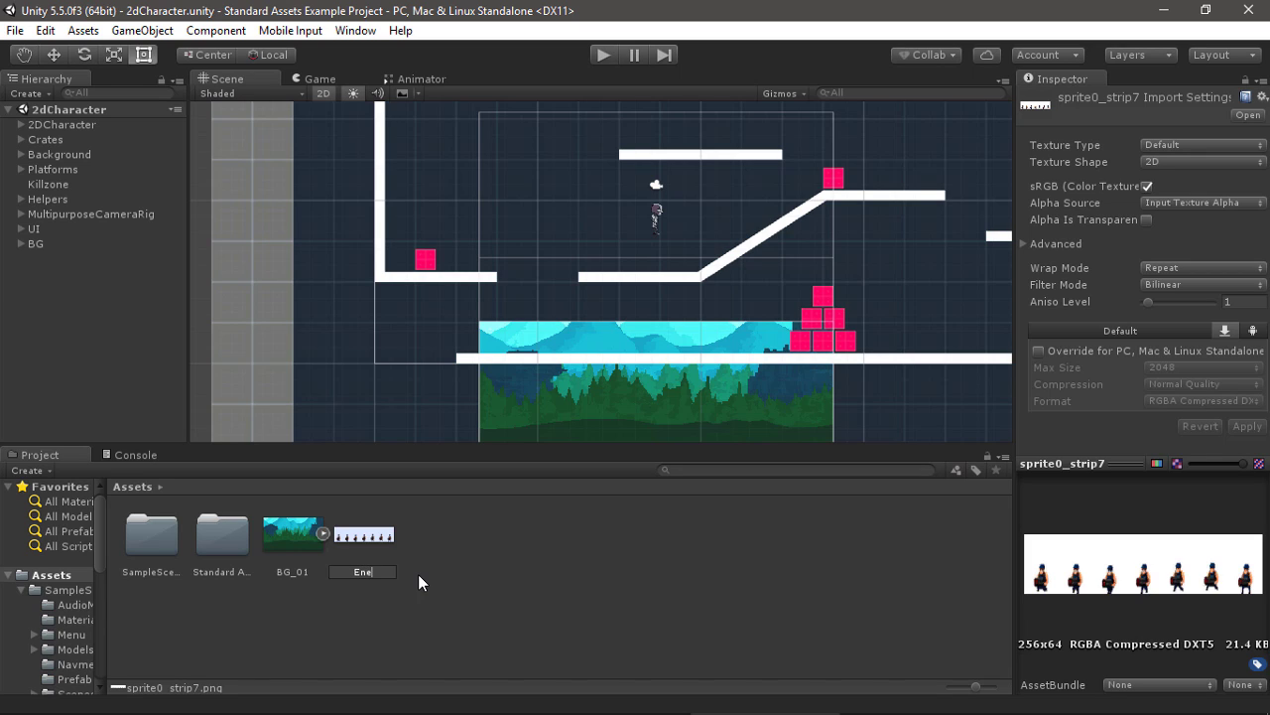
pyautogui.write('myBlue')
pyautogui.write('_Run')
# - Confirm the name EnemyBlue_Run, then rename the asset again to the shorter EB_Run
pyautogui.press('Return')
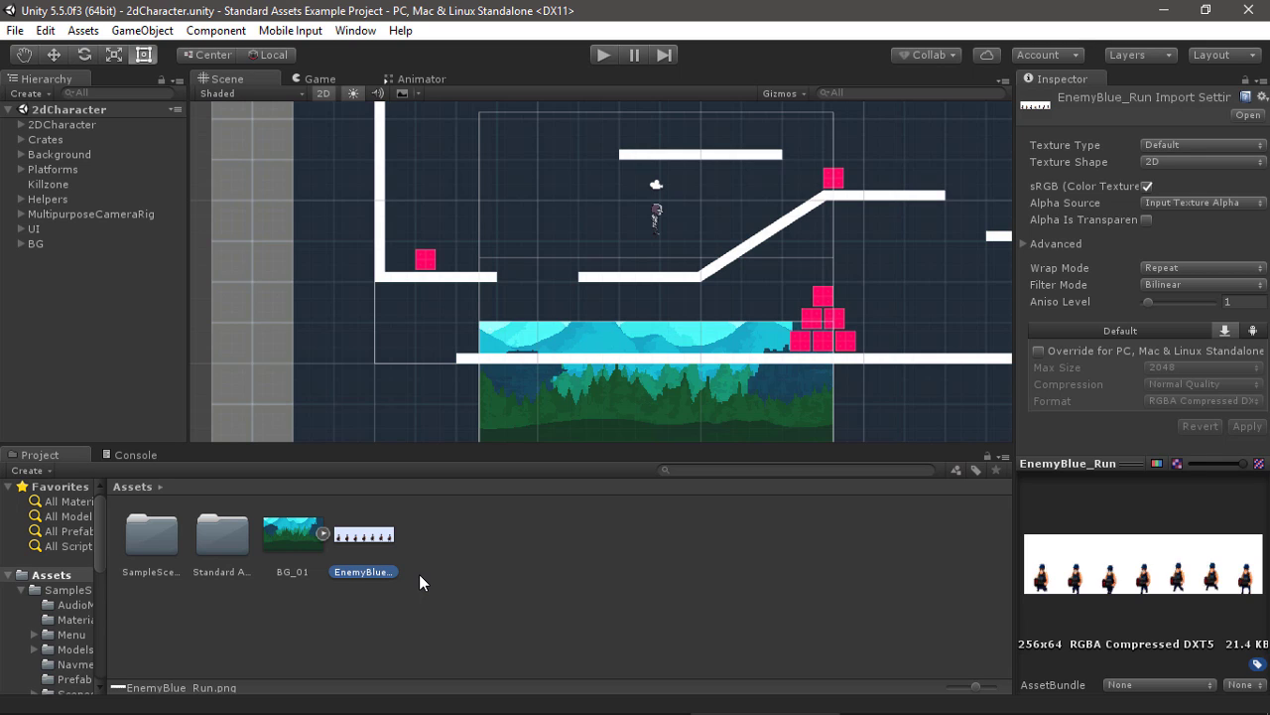
pyautogui.click(419, 574)
pyautogui.click(384, 540)
pyautogui.click(388, 573)
pyautogui.write('EB')
pyautogui.write('_')
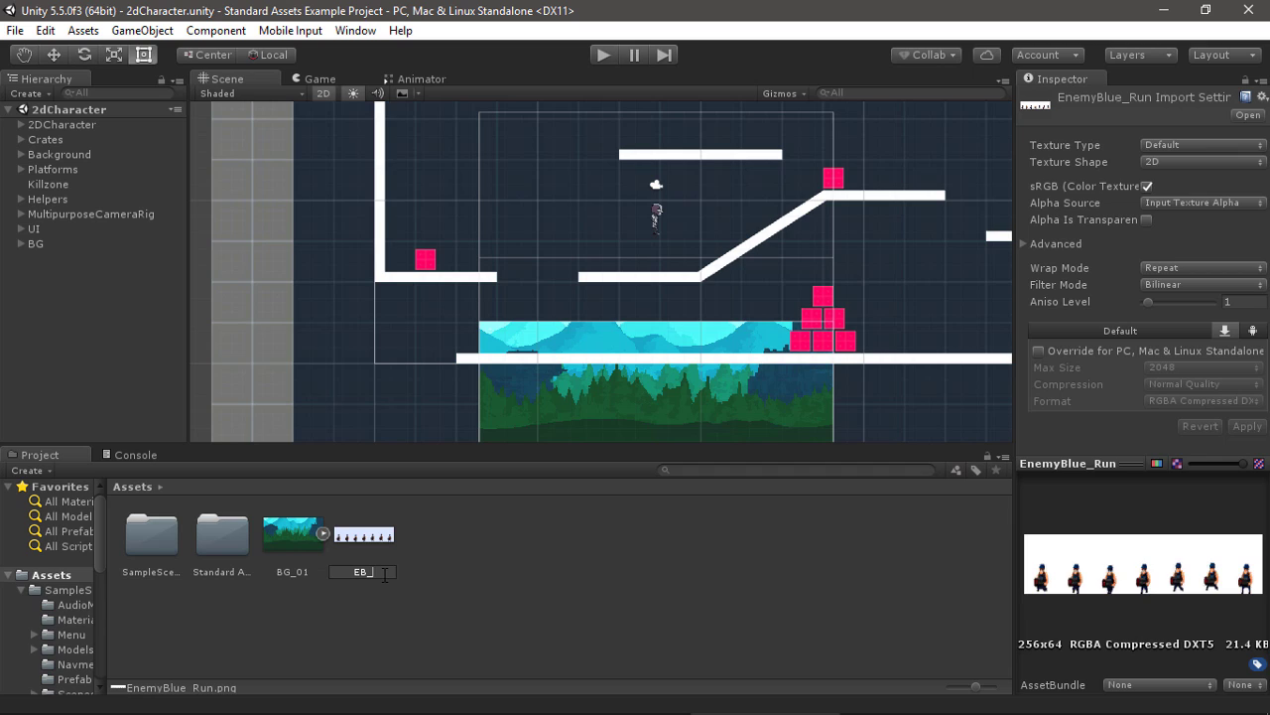
pyautogui.write('Run')
pyautogui.press('Return')
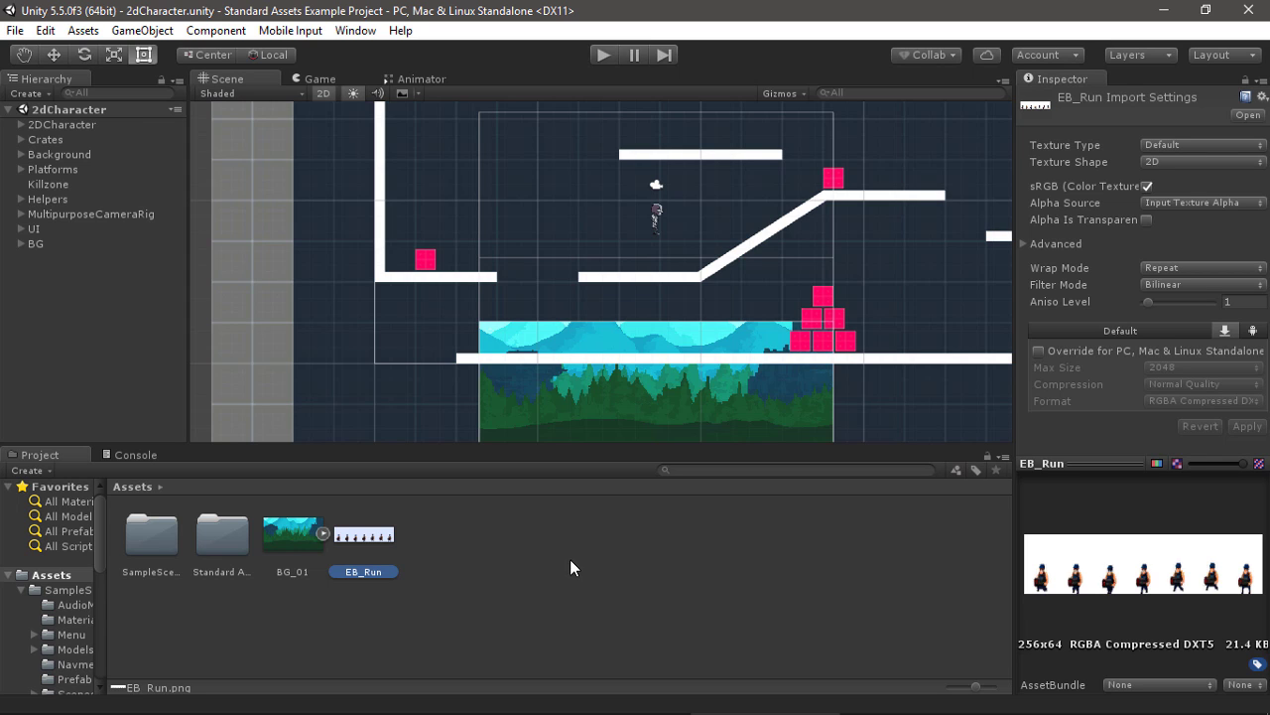
# - Apply Texture Type Sprite (2D and UI) and Sprite Mode Multiple to EB_Run, then drag it into the scene
pyautogui.moveTo(332, 314); pyautogui.dragTo(592, 186, button='middle')
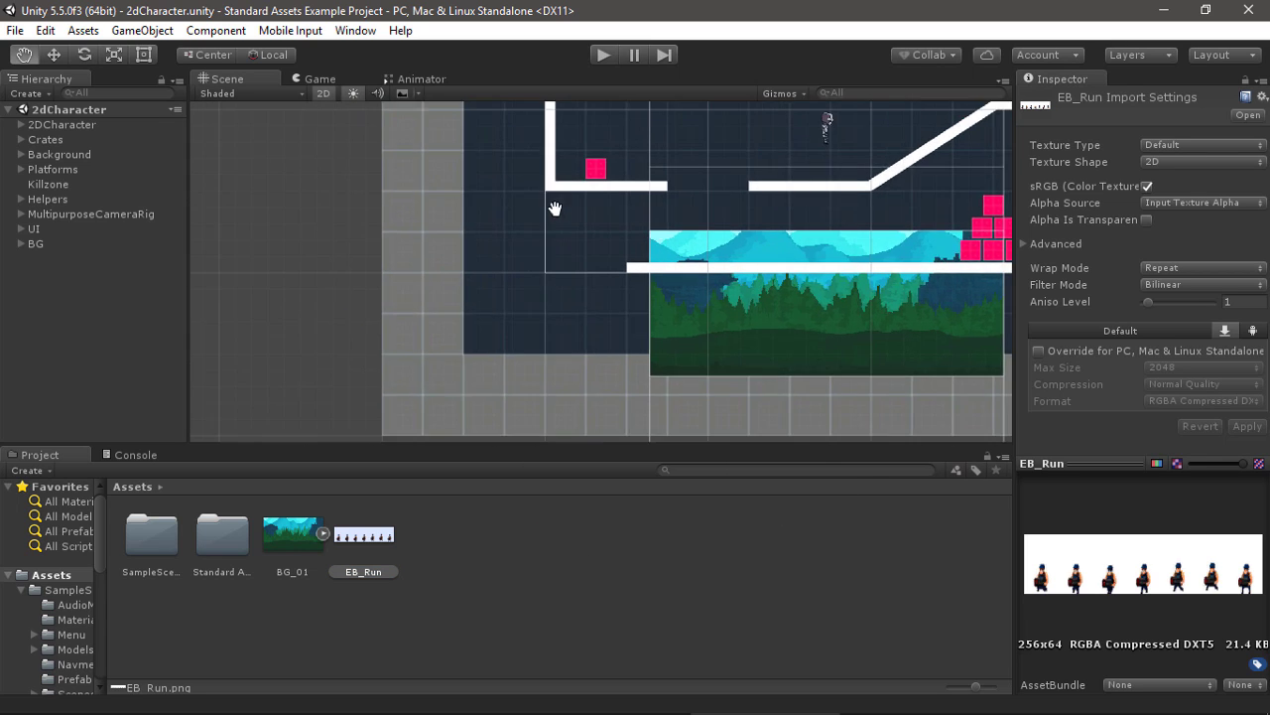
pyautogui.moveTo(378, 554); pyautogui.dragTo(346, 305)
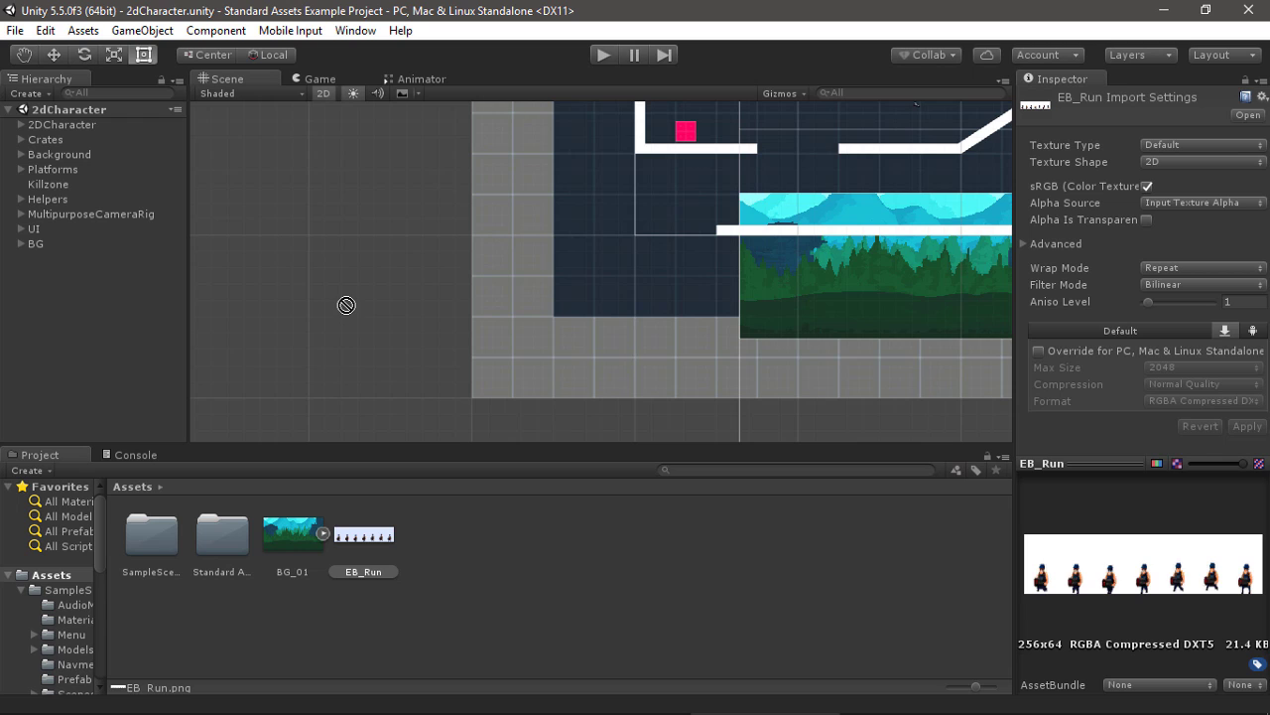
pyautogui.click(1188, 145)
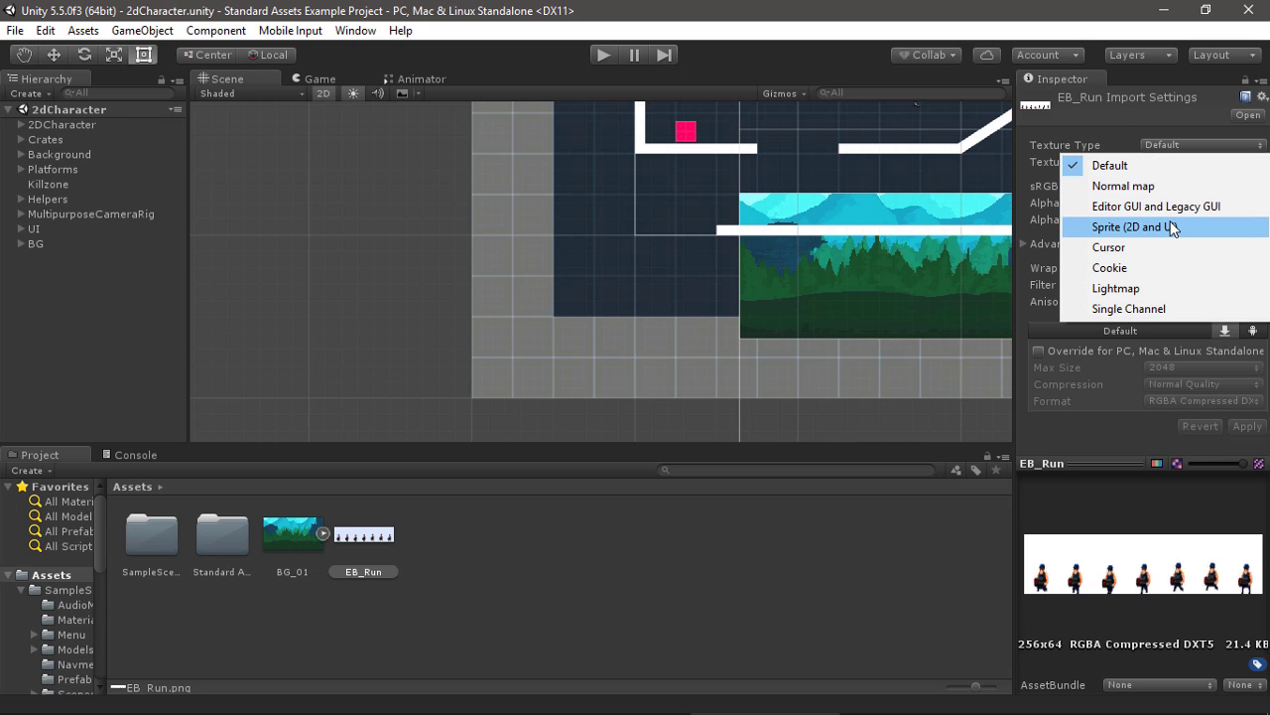
pyautogui.click(1172, 228)
pyautogui.click(1172, 186)
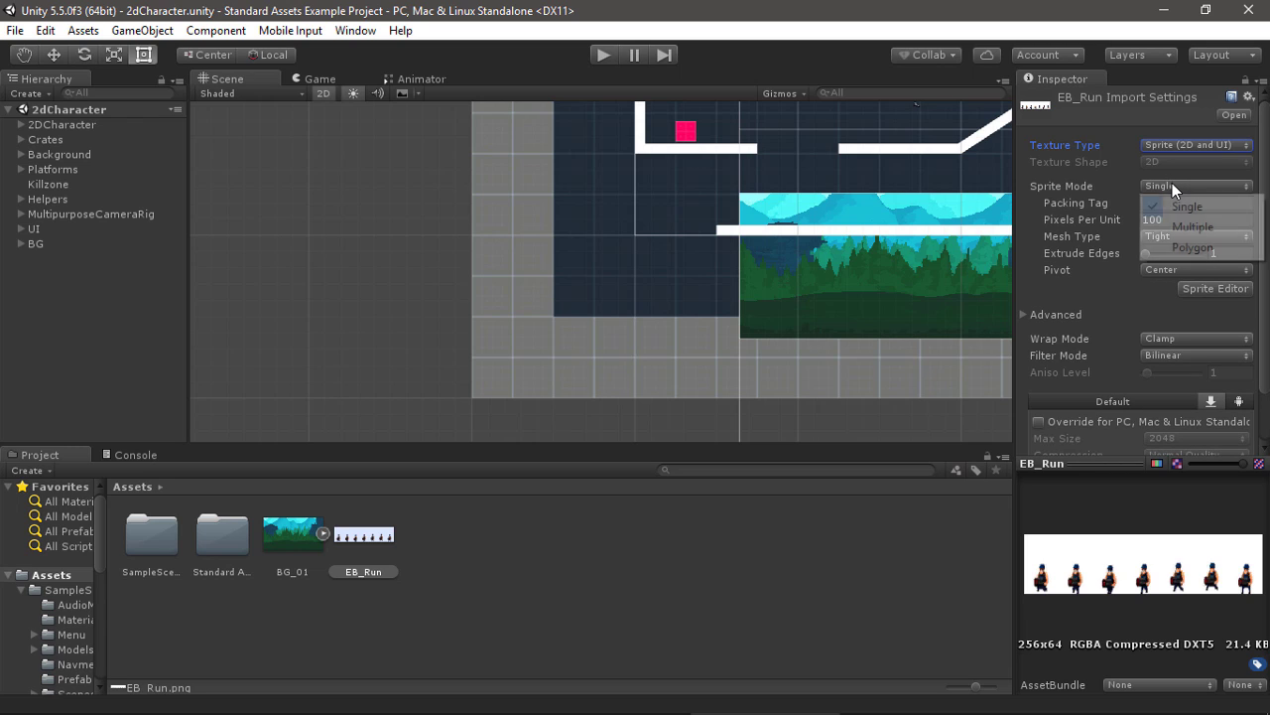
pyautogui.click(1210, 221)
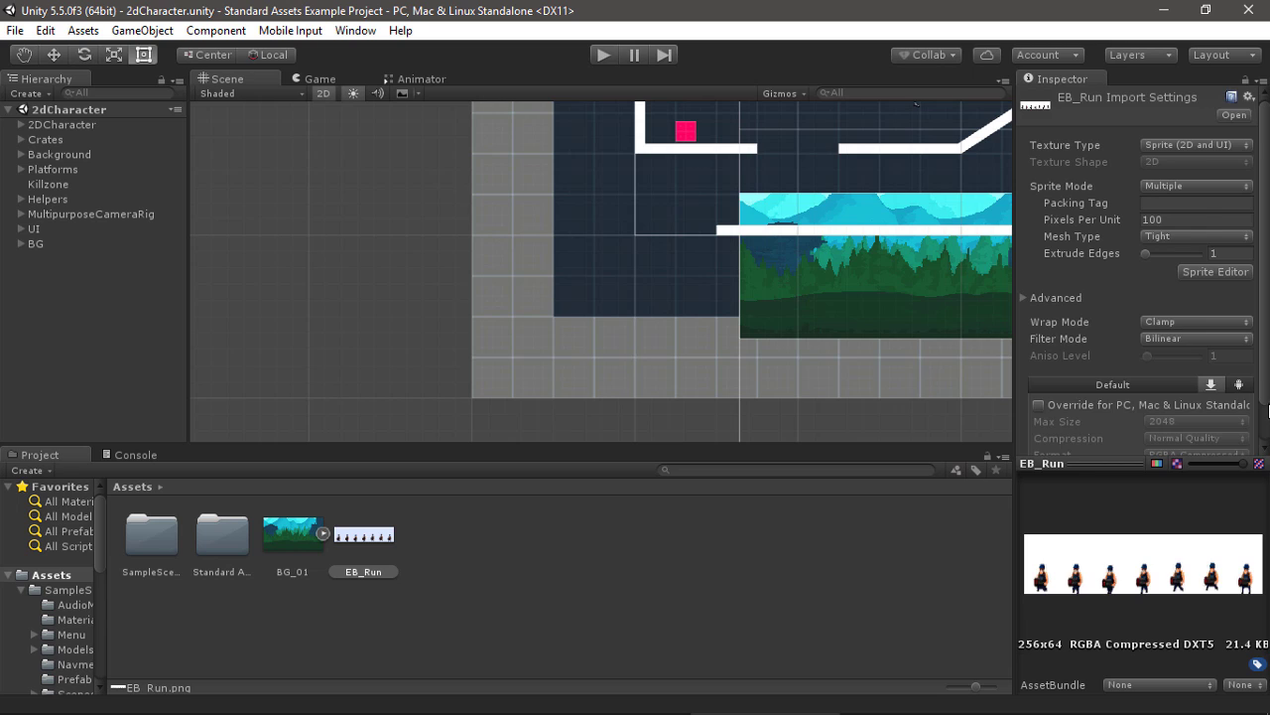
pyautogui.scroll(-1, 1268, 412)
pyautogui.click(1232, 437)
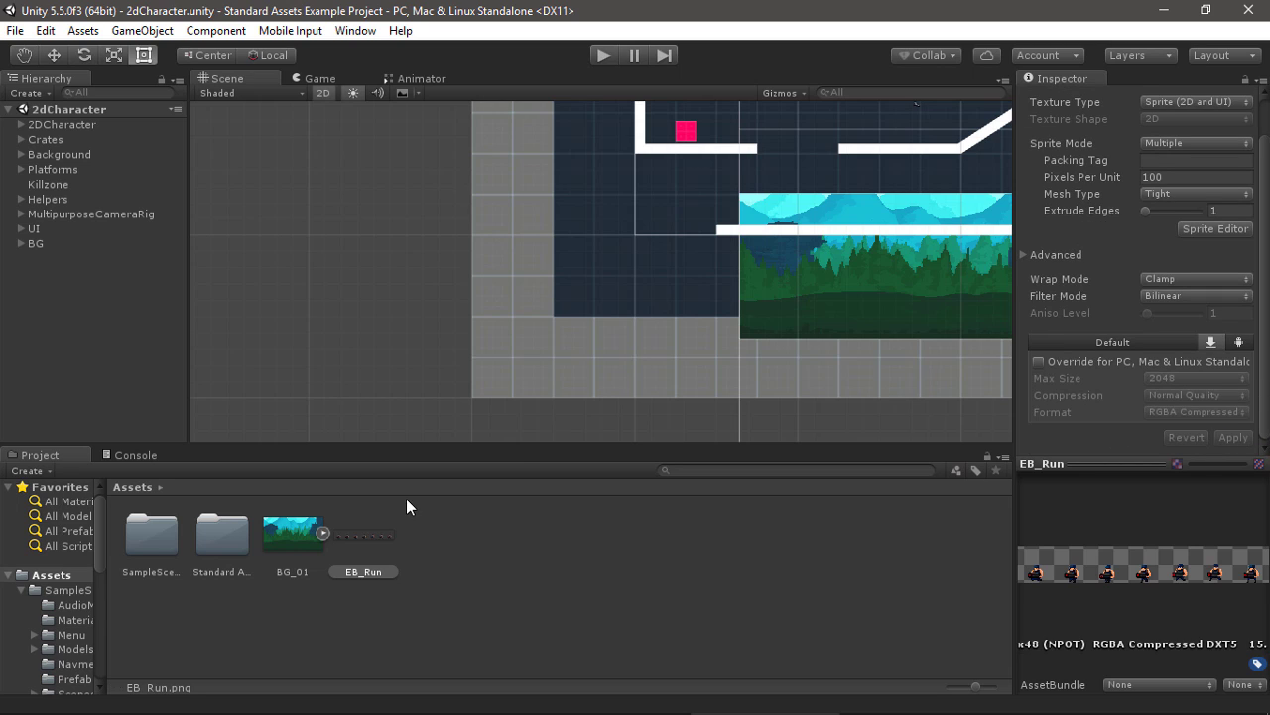
pyautogui.moveTo(372, 540)
pyautogui.mouseDown()
pyautogui.moveTo(409, 256)
pyautogui.moveTo(429, 252)
pyautogui.mouseUp()
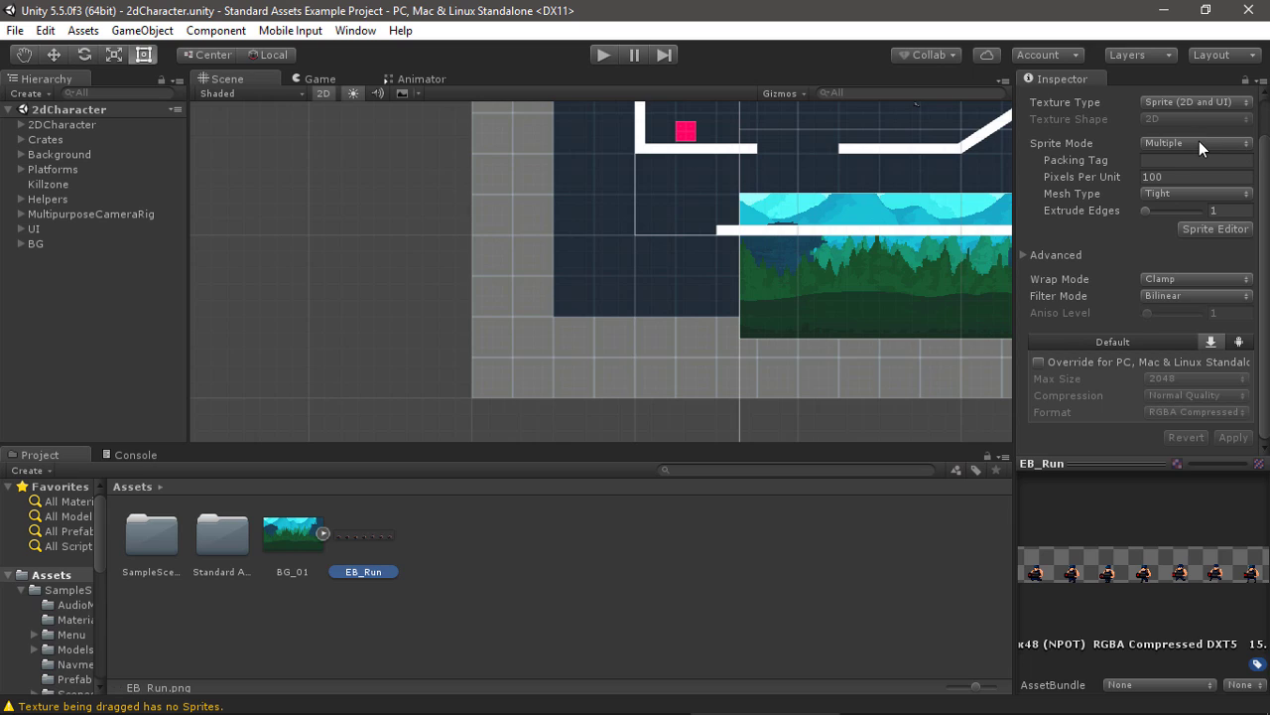
# - Auto-slice EB_Run into seven frames in the Sprite Editor and enlarge its window
pyautogui.click(1229, 230)
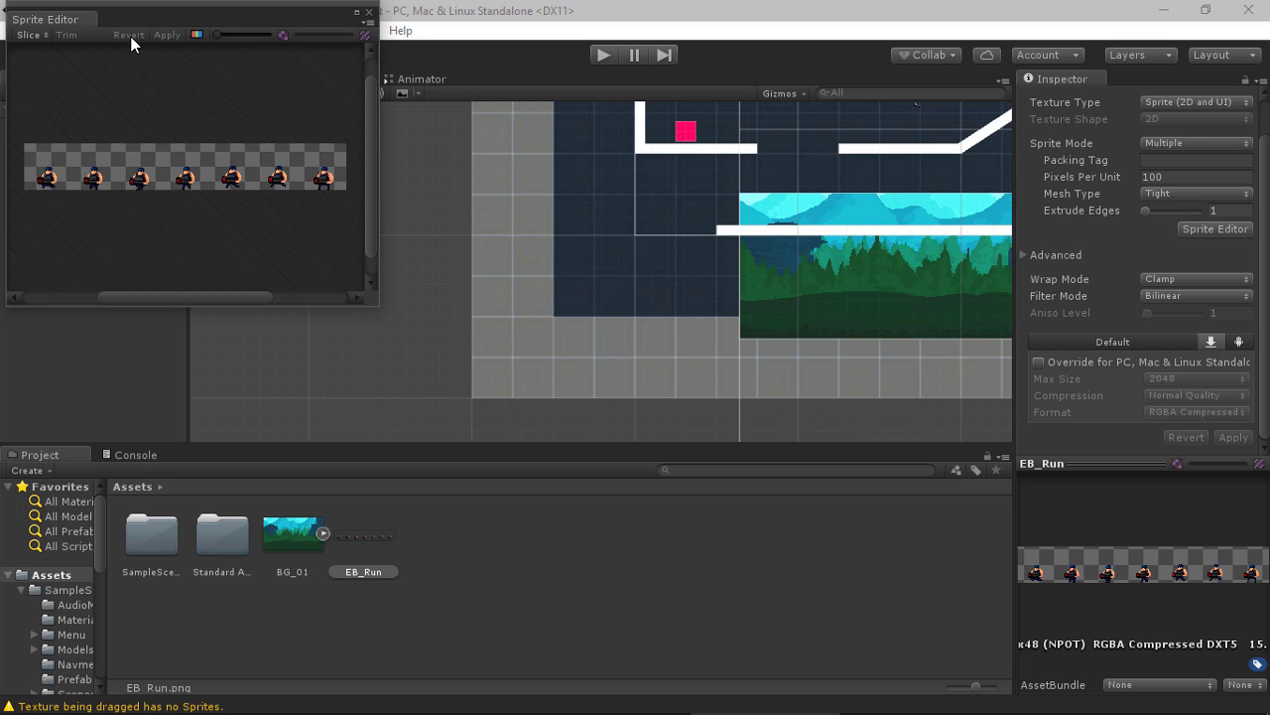
pyautogui.click(29, 36)
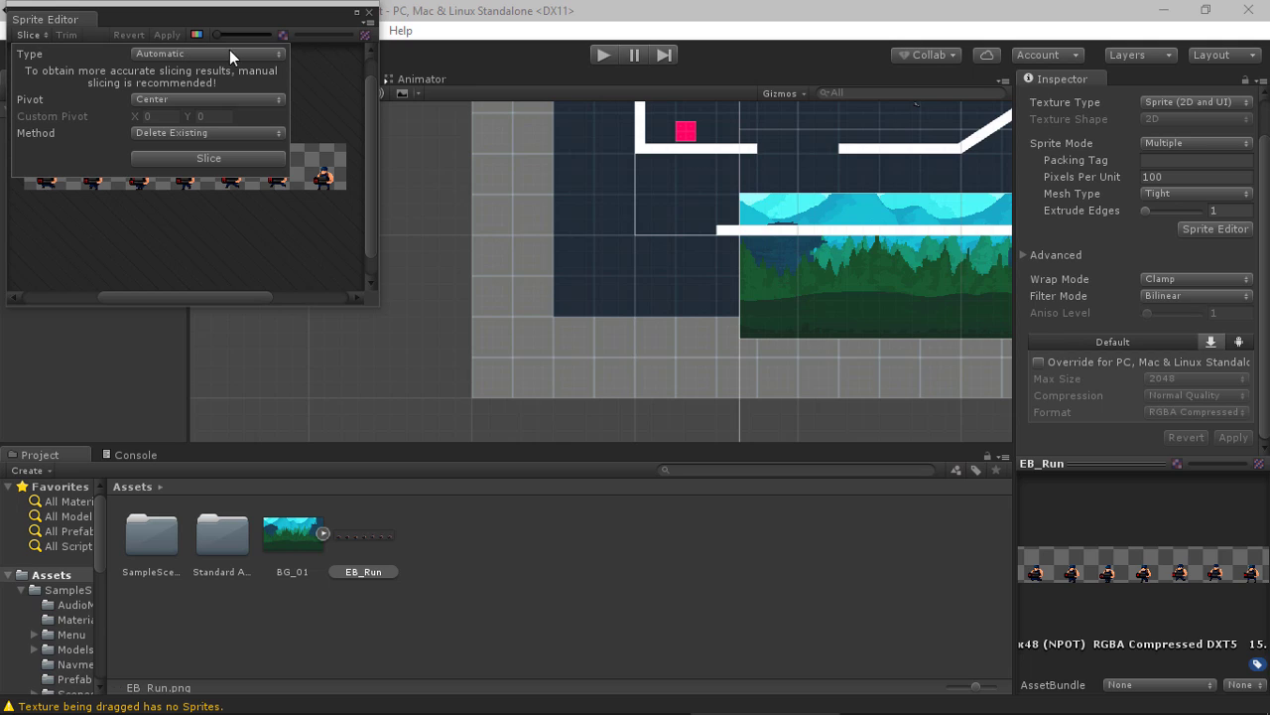
pyautogui.click(216, 155)
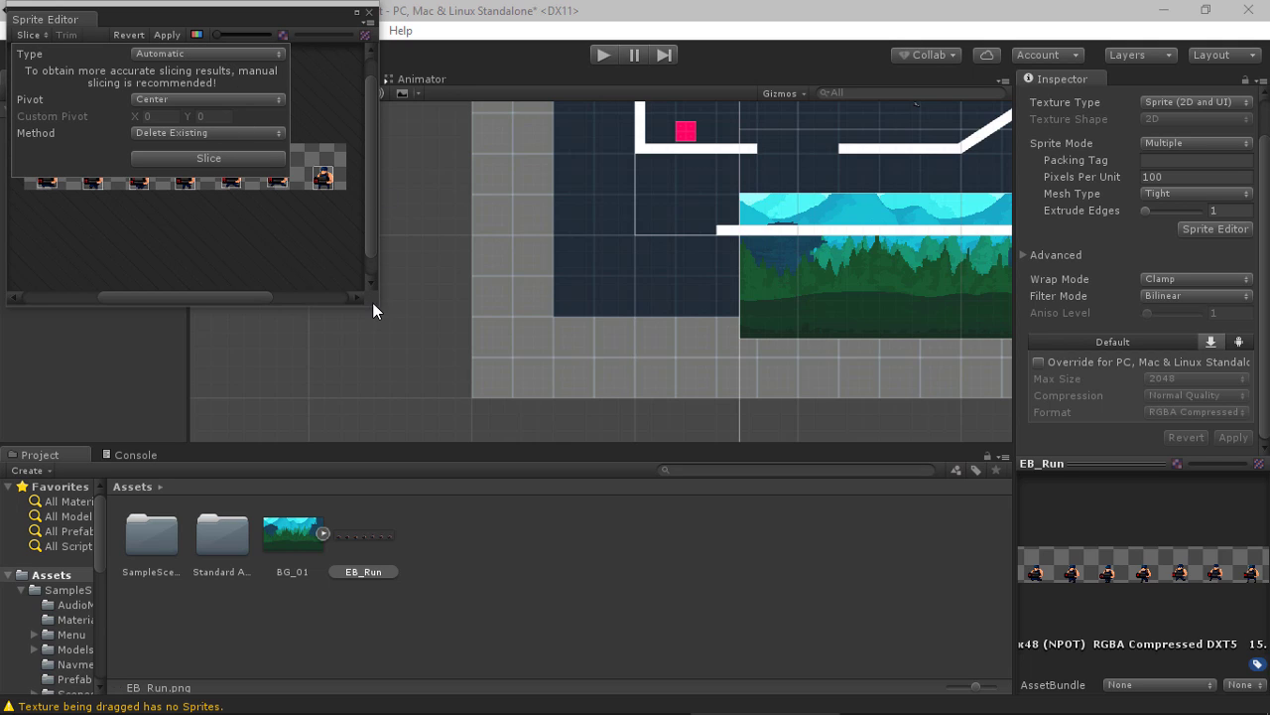
pyautogui.moveTo(373, 302); pyautogui.dragTo(632, 474)
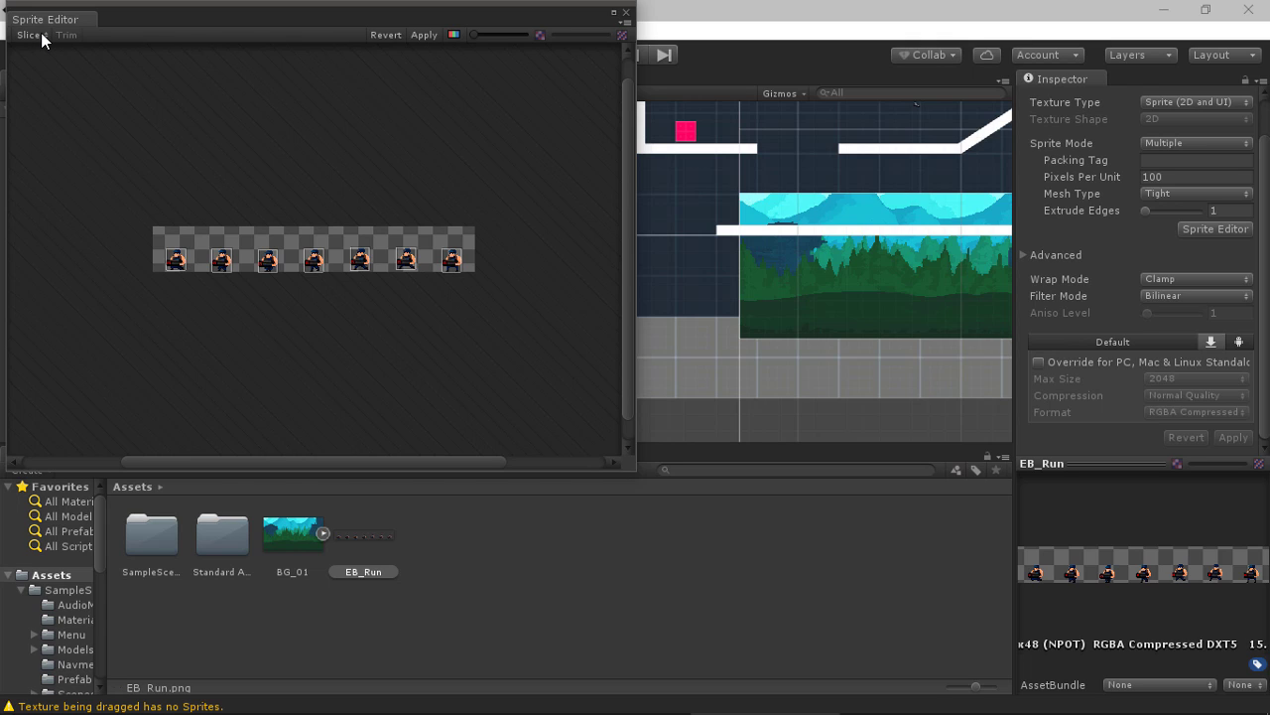
# - Slice the EB_Run sheet by cell size with a trial 32 × 32 pixel grid
pyautogui.click(31, 35)
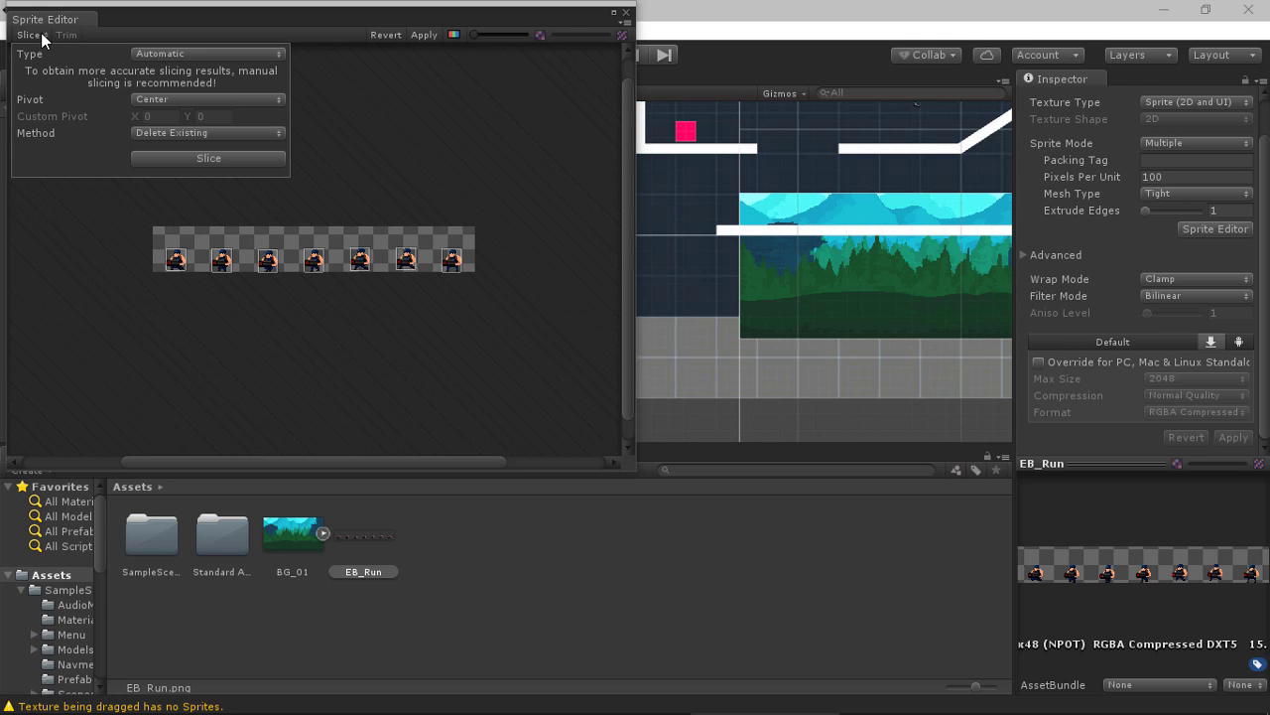
pyautogui.click(248, 54)
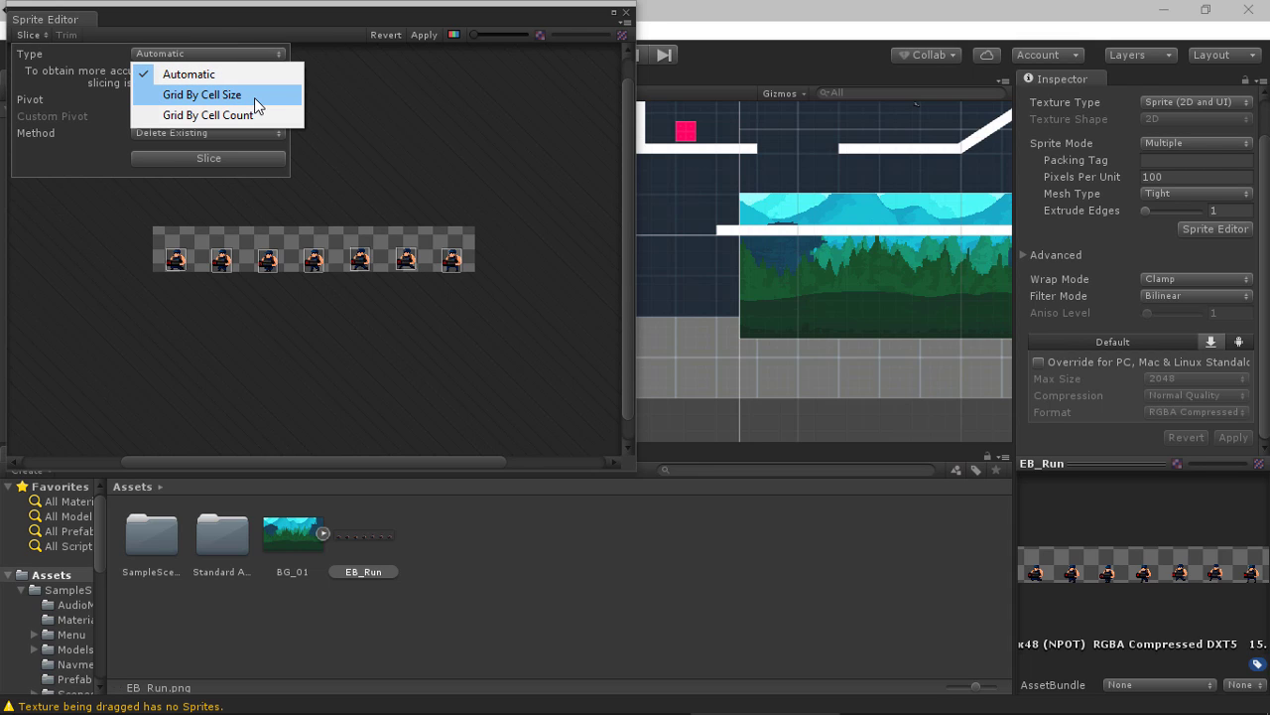
pyautogui.click(254, 97)
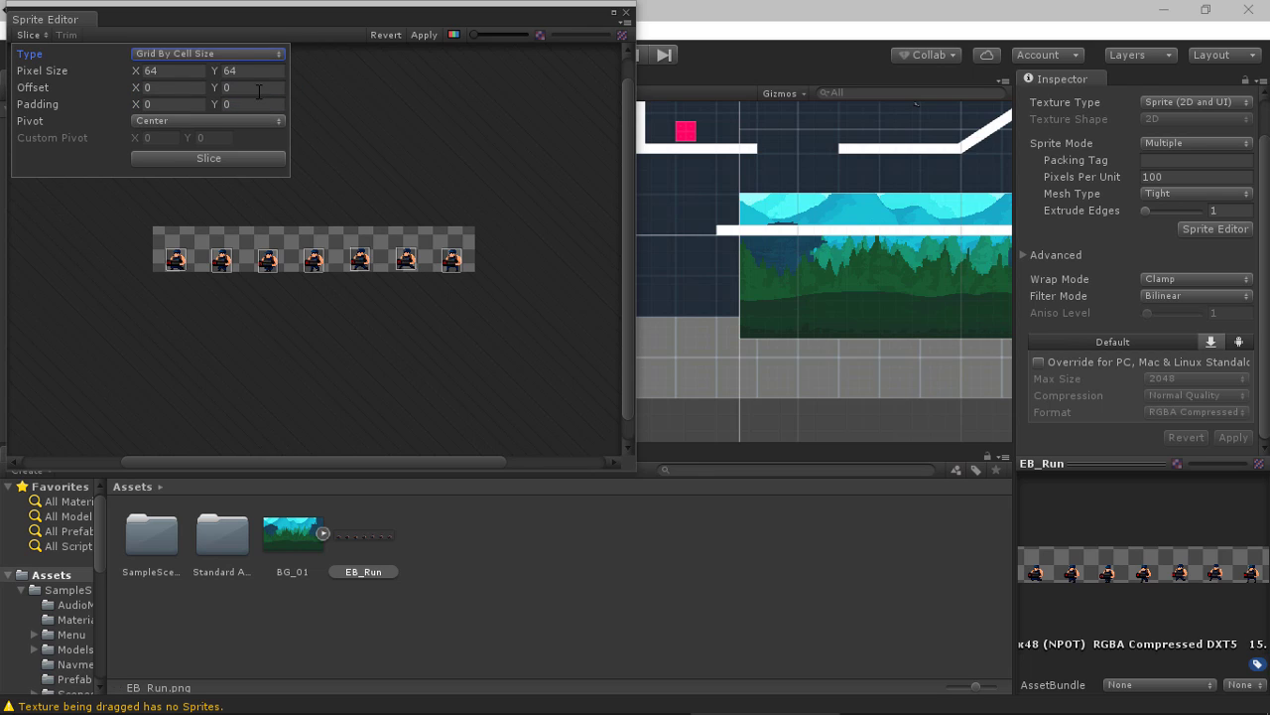
pyautogui.click(153, 70)
pyautogui.write('32')
pyautogui.press('Tab')
pyautogui.write('32')
pyautogui.click(208, 163)
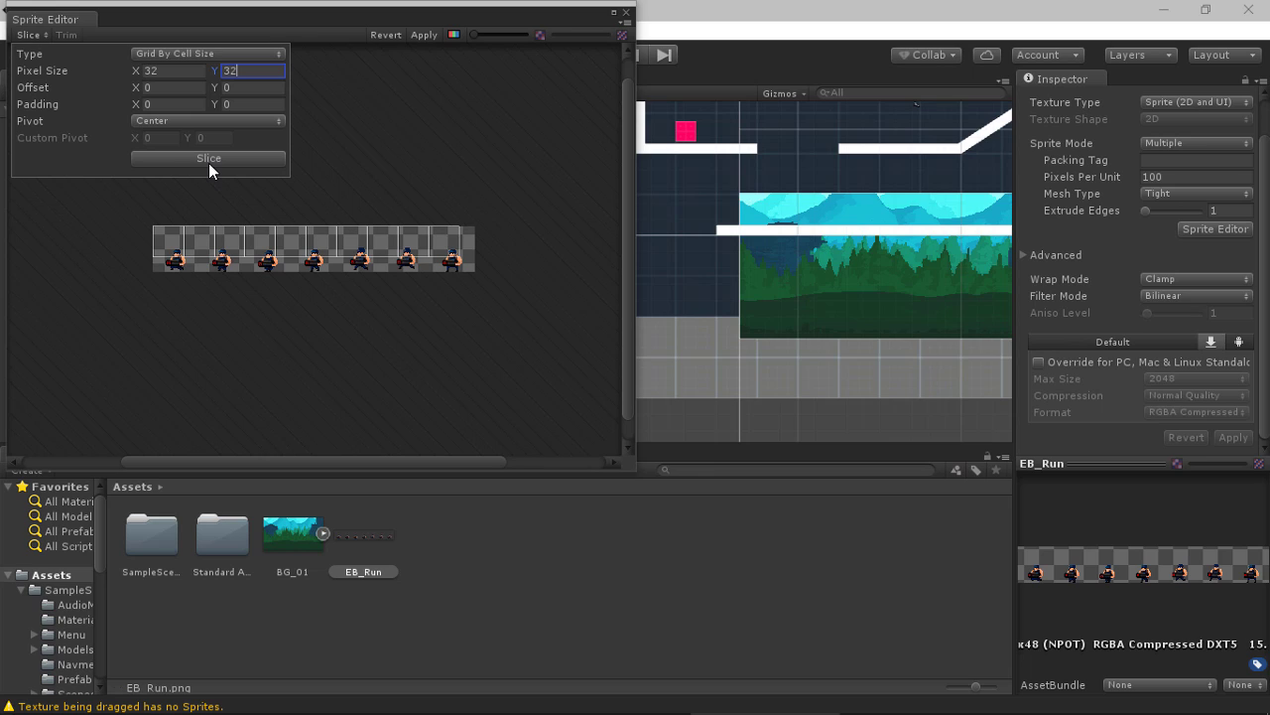
# - Re-slice the sheet with a 48 × 48 pixel cell size to get seven frames
pyautogui.doubleClick(246, 71)
pyautogui.write('48')
pyautogui.click(149, 70)
pyautogui.write('64')
pyautogui.click(203, 157)
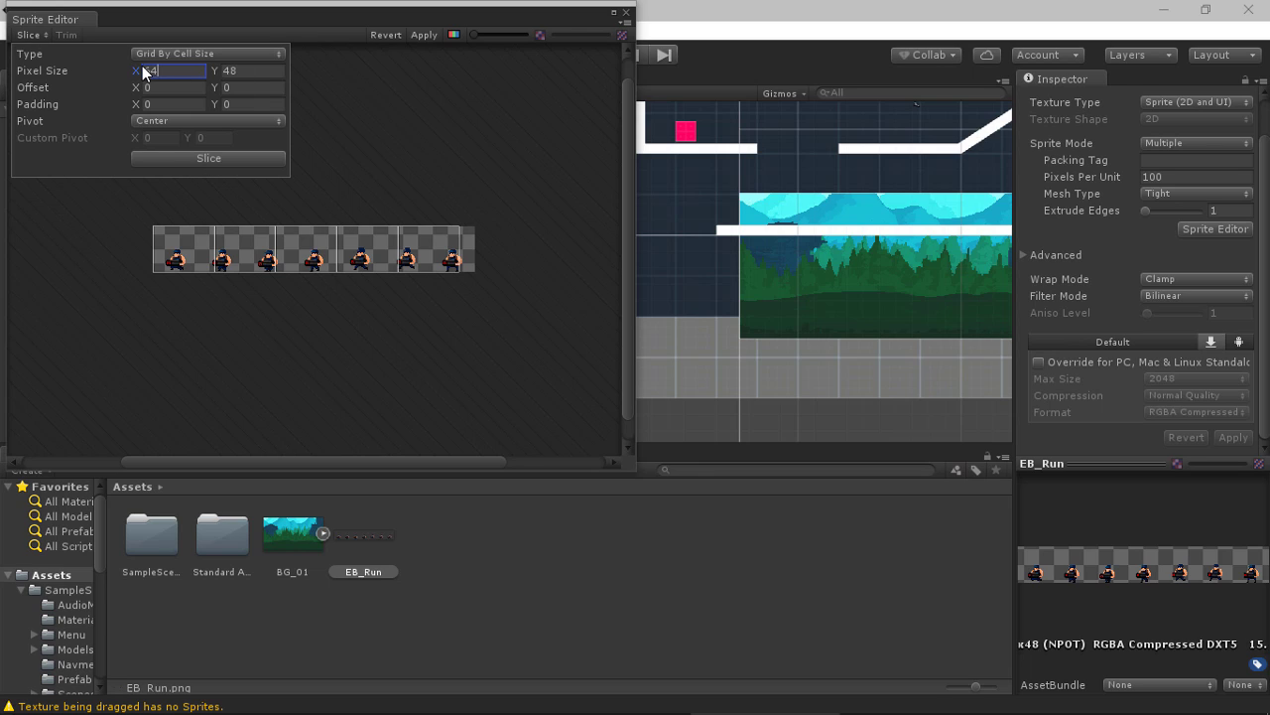
pyautogui.click(148, 72)
pyautogui.write('48')
pyautogui.press('Tab')
pyautogui.click(218, 159)
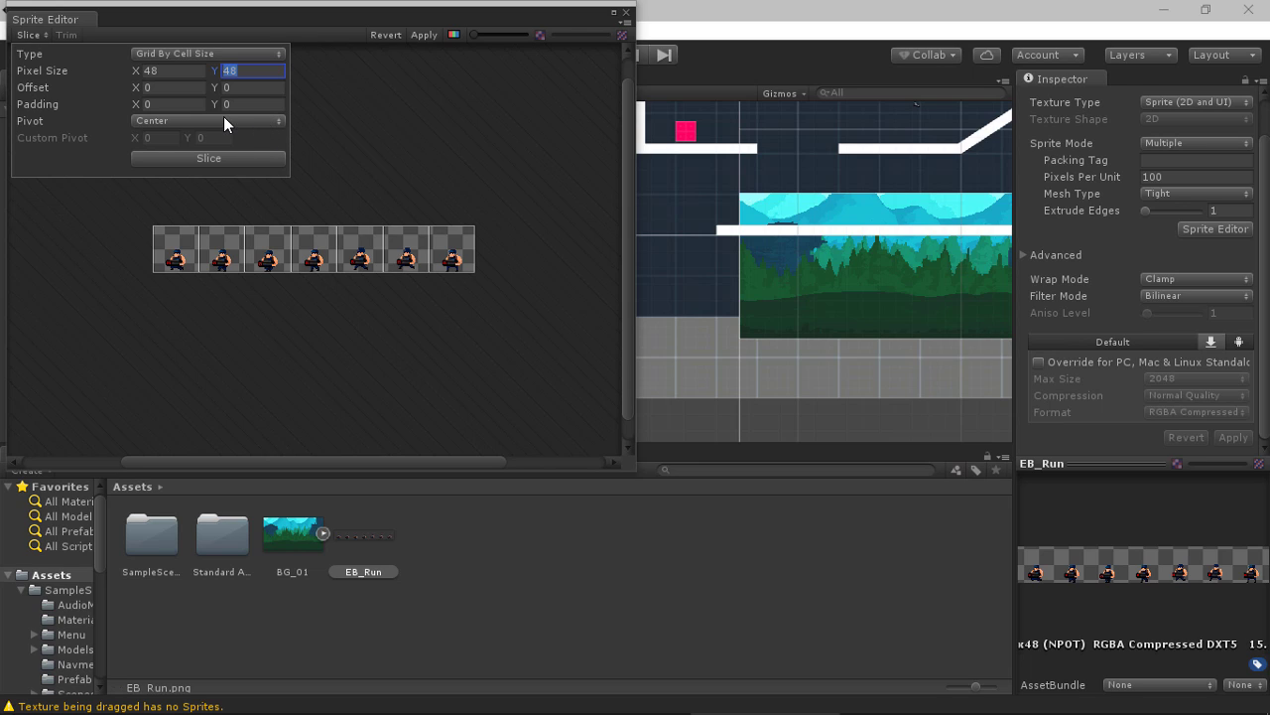
# - Slice the sheet by cell count into 7 columns and 1 row
pyautogui.click(271, 52)
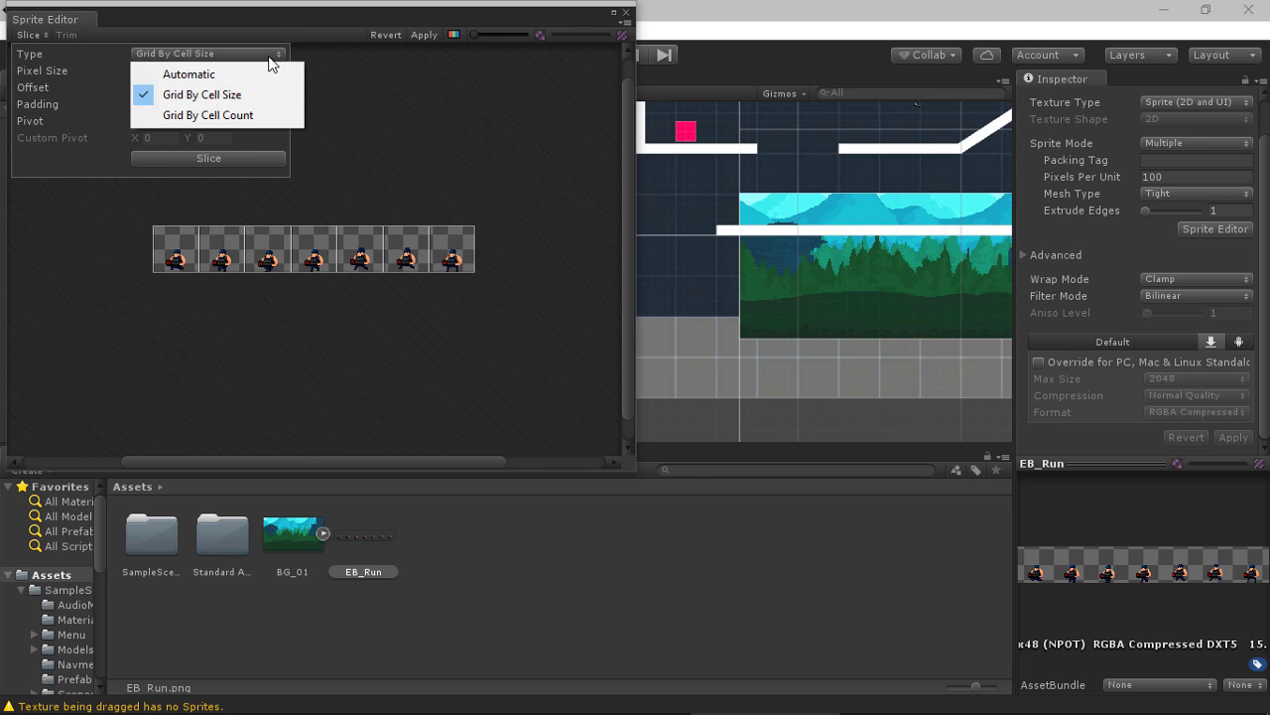
pyautogui.click(245, 116)
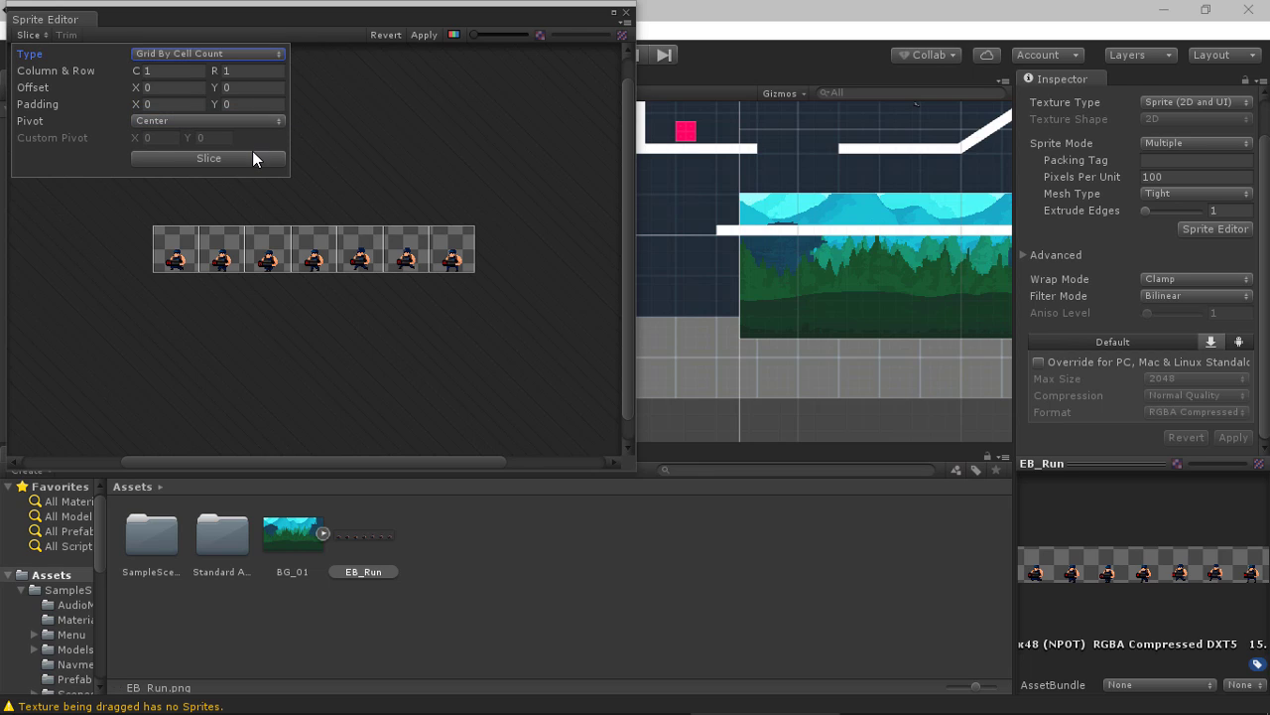
pyautogui.click(253, 154)
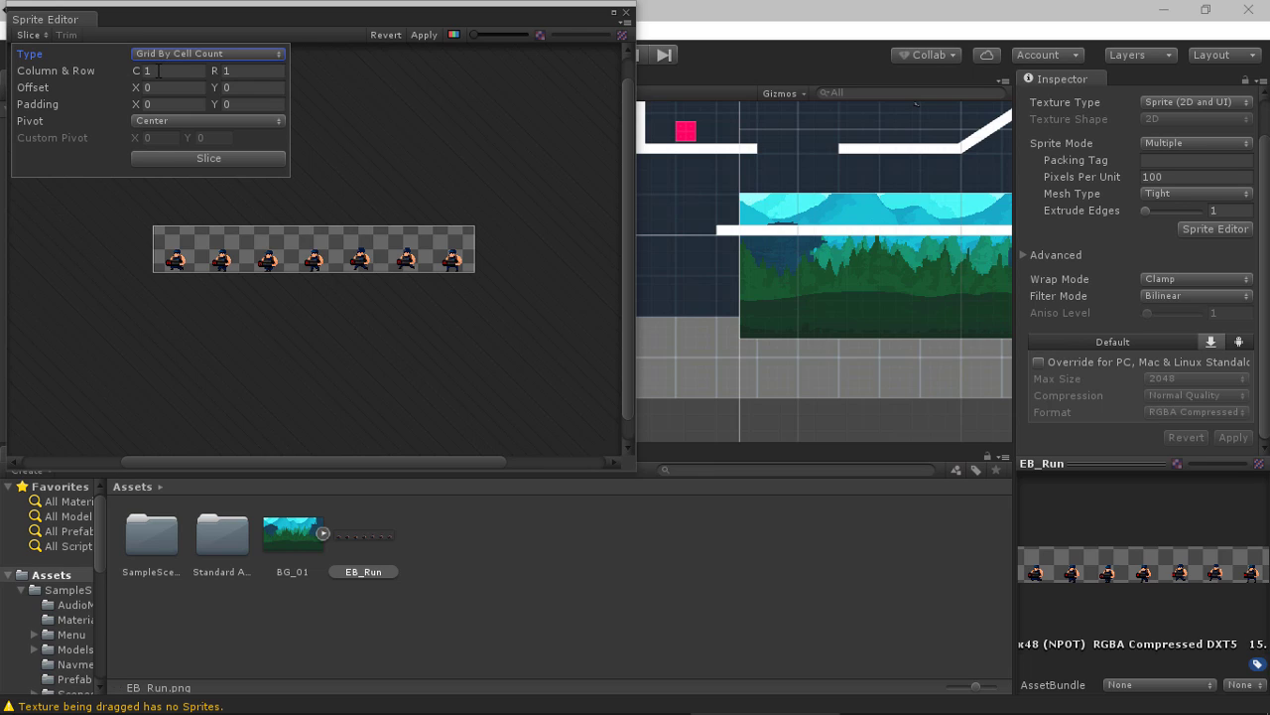
pyautogui.click(137, 71)
pyautogui.write('7')
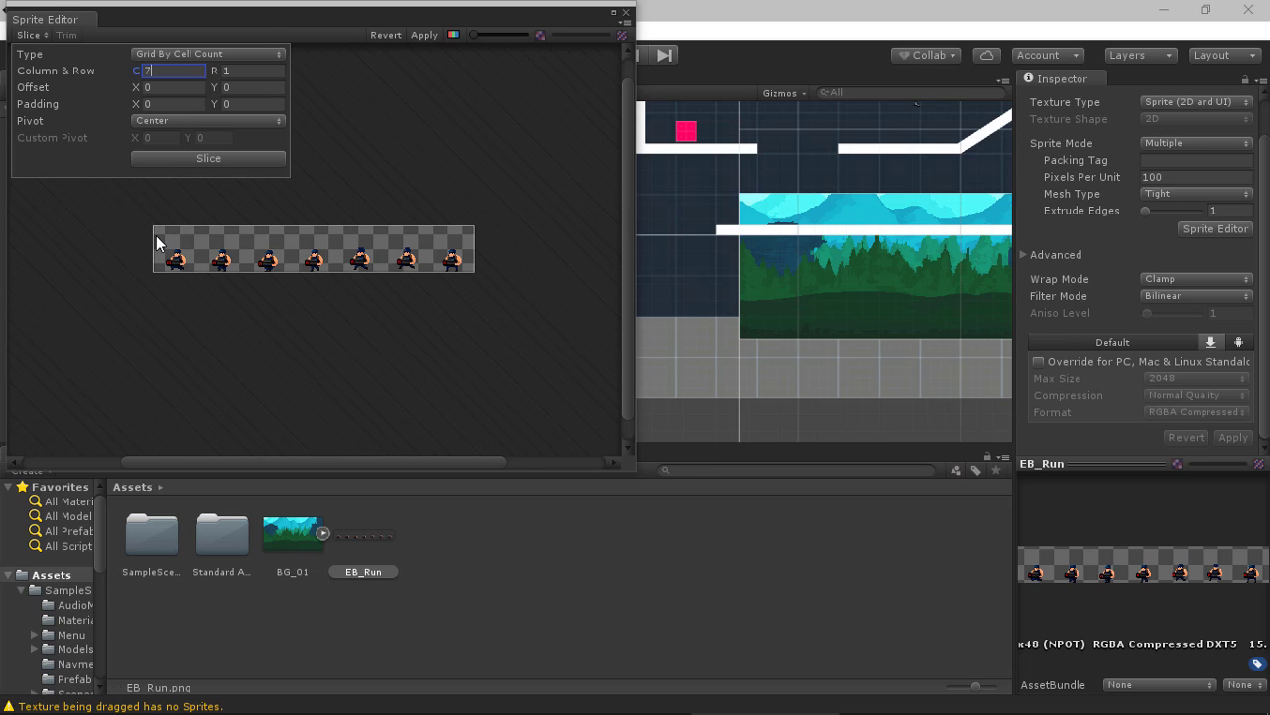
pyautogui.click(238, 156)
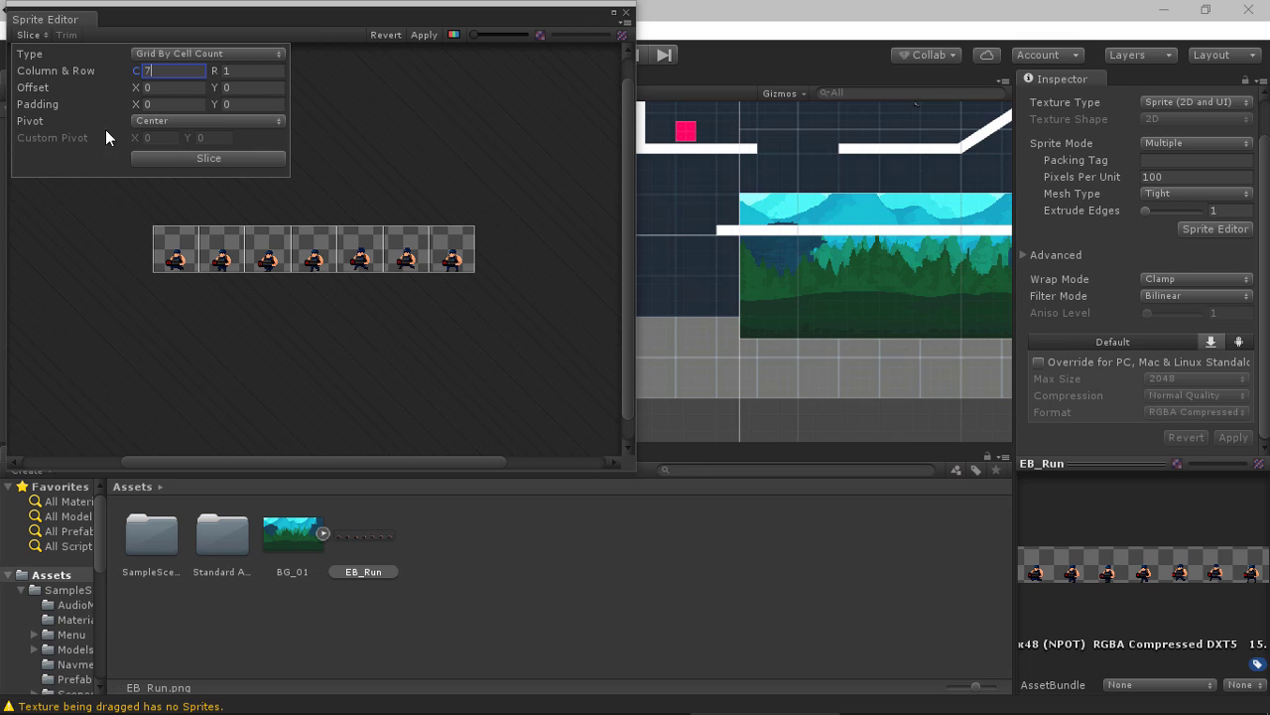
# - Set each frame's pivot to Bottom and apply the slices
pyautogui.click(207, 121)
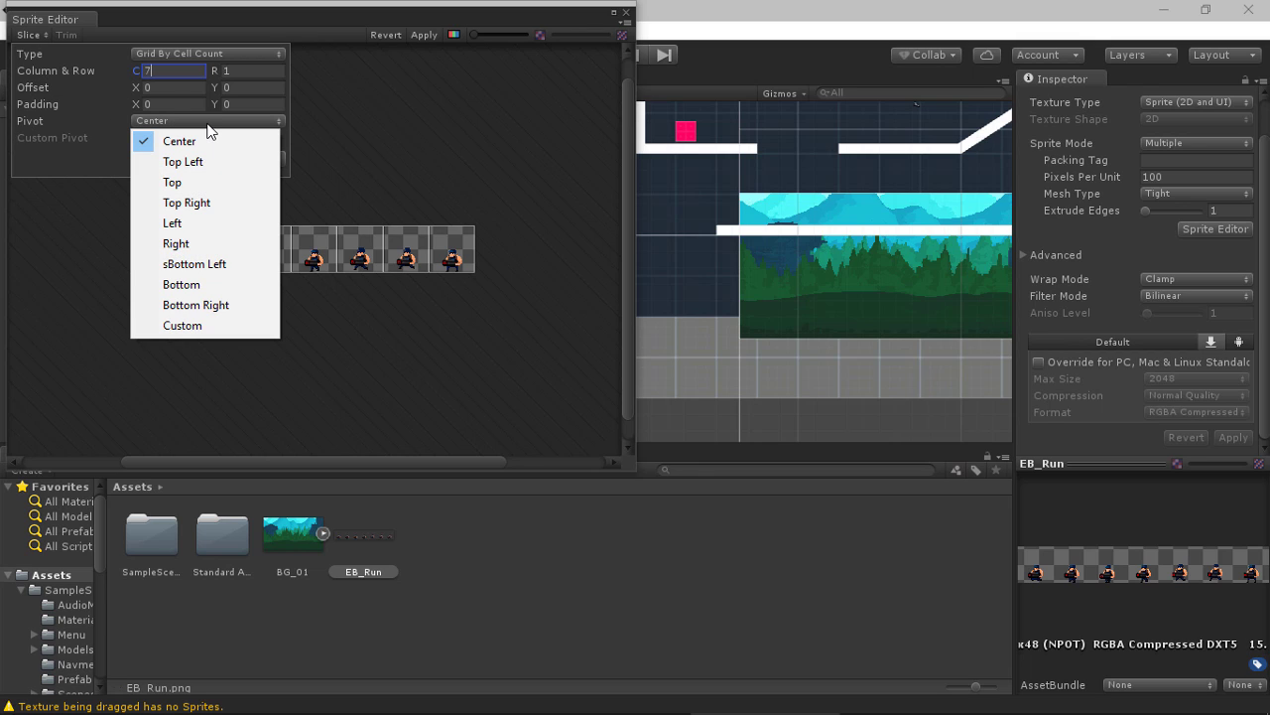
pyautogui.click(236, 288)
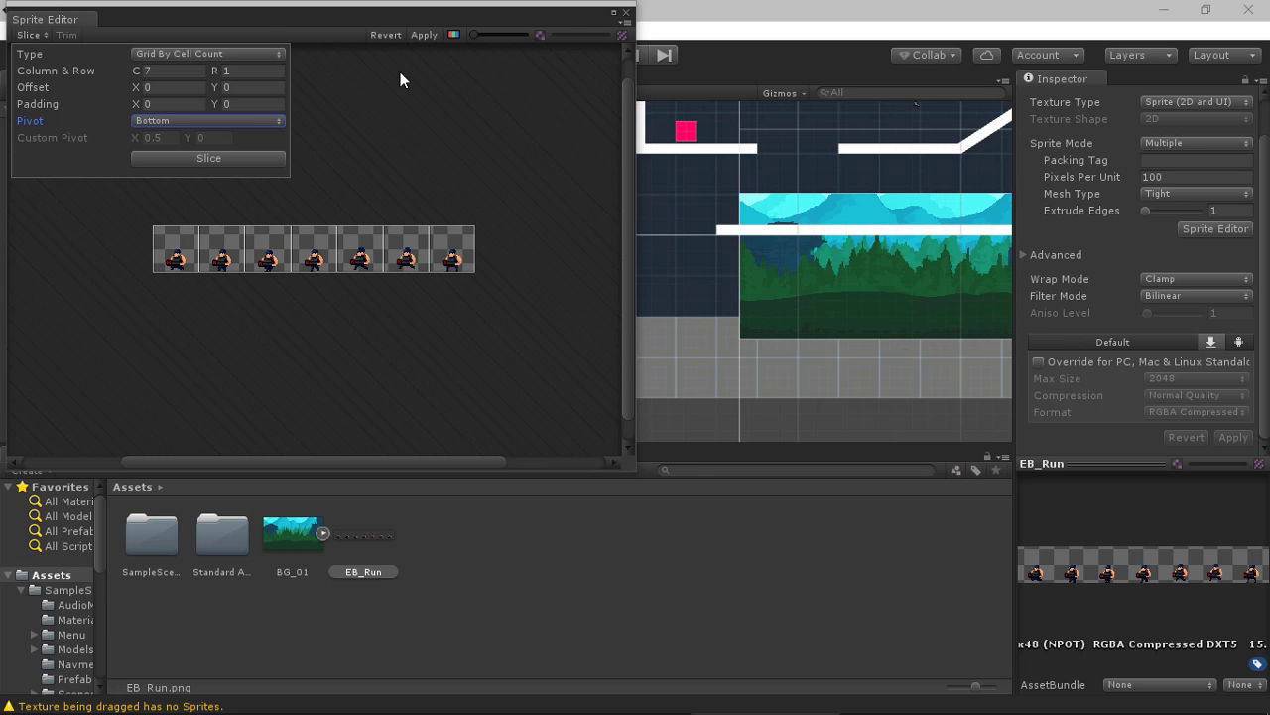
pyautogui.click(415, 42)
pyautogui.click(421, 36)
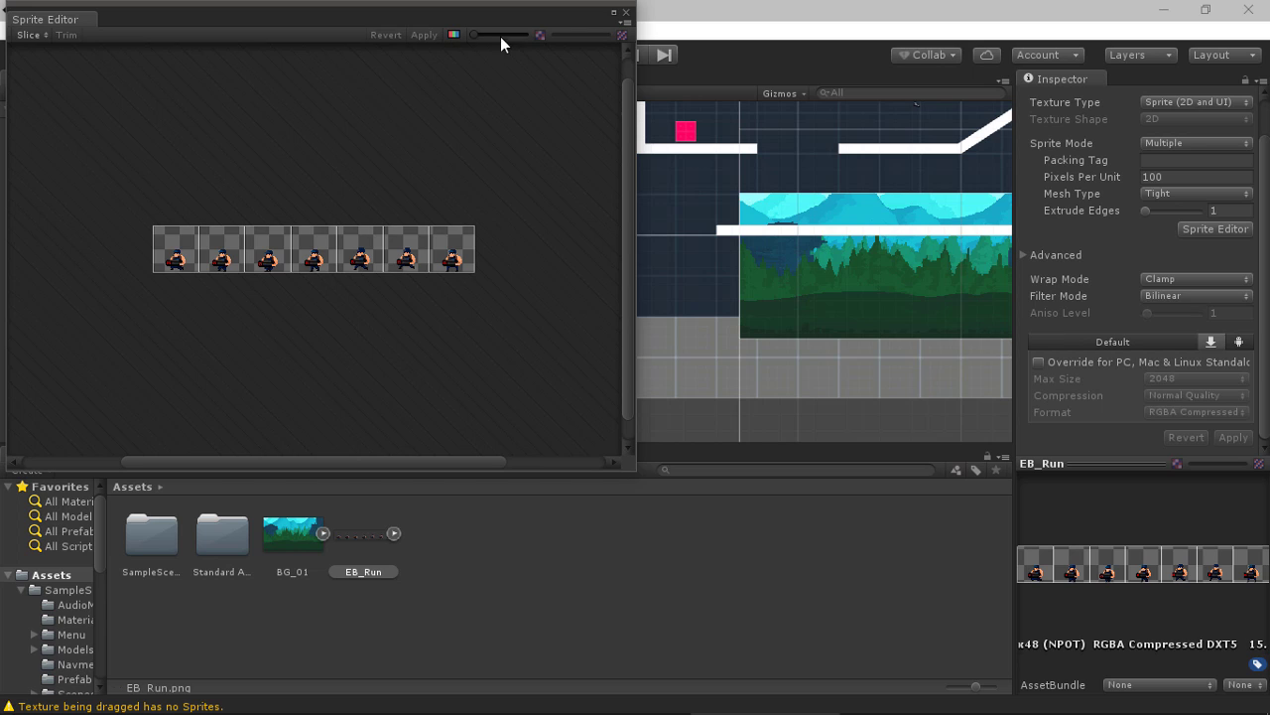
# - Close the Sprite Editor and inspect the sliced frames EB_Run_0 through EB_Run_3
pyautogui.click(626, 13)
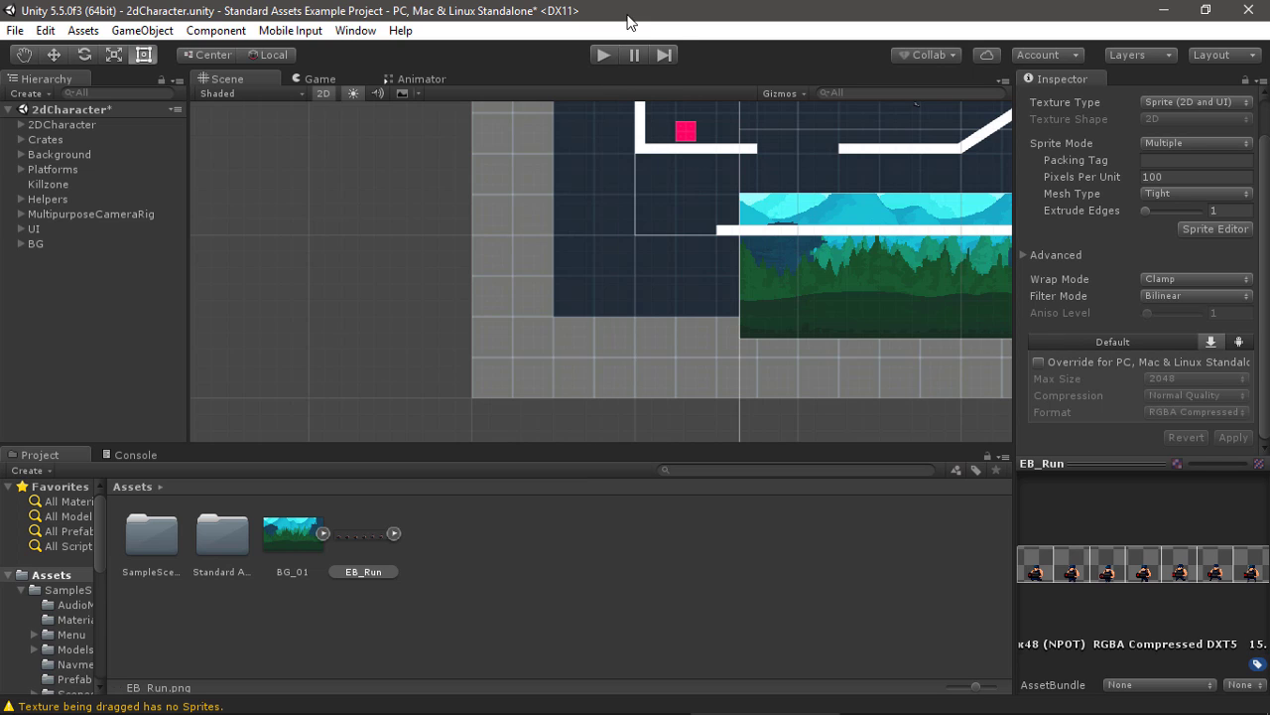
pyautogui.click(395, 534)
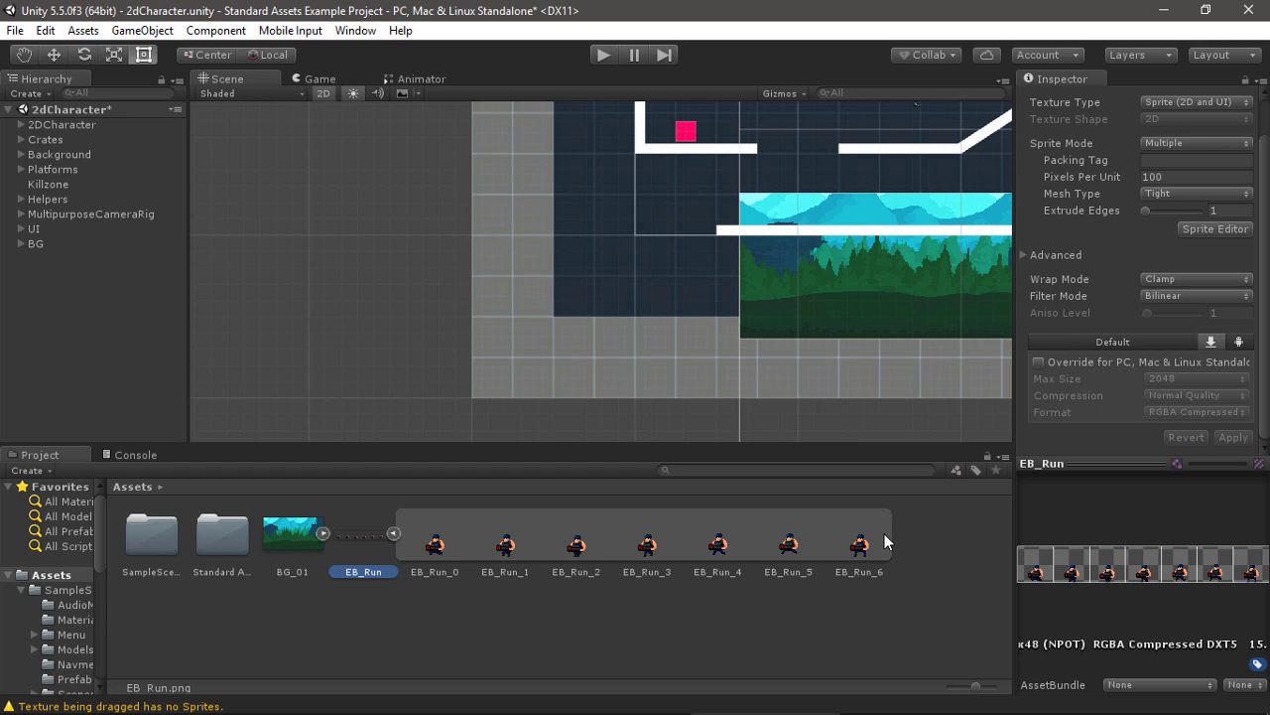
pyautogui.click(438, 547)
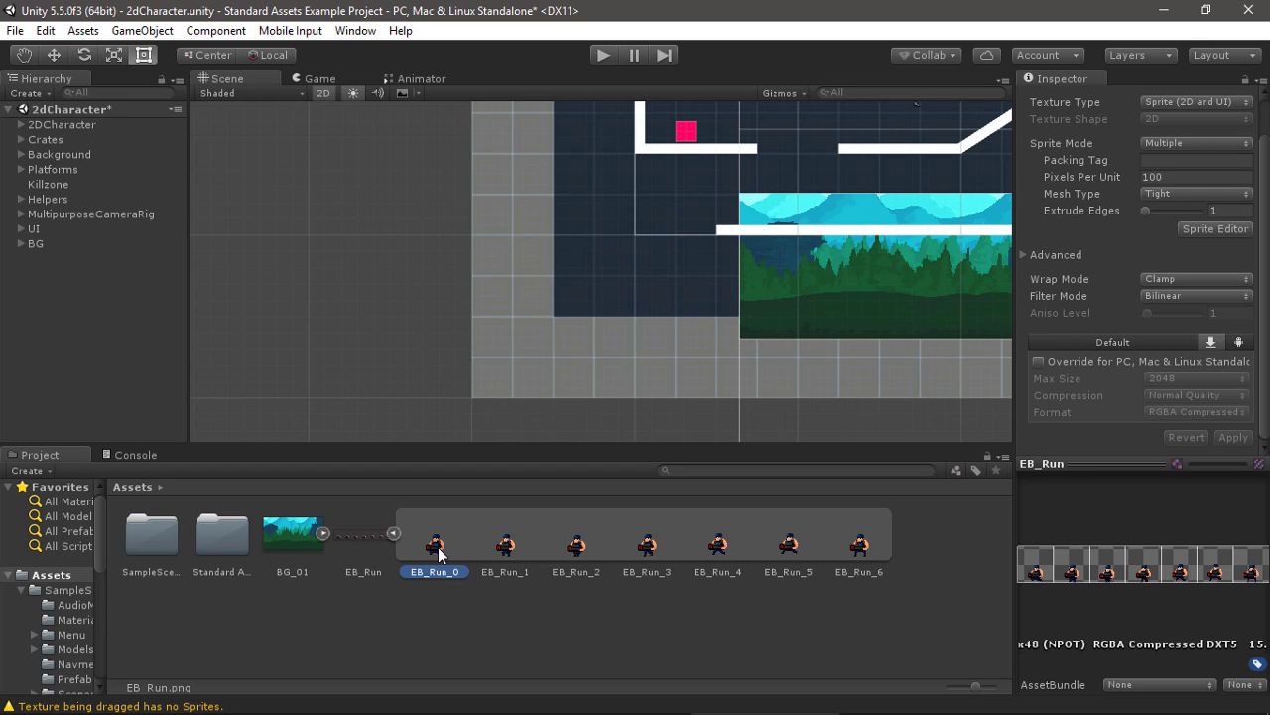
pyautogui.click(501, 547)
pyautogui.click(547, 542)
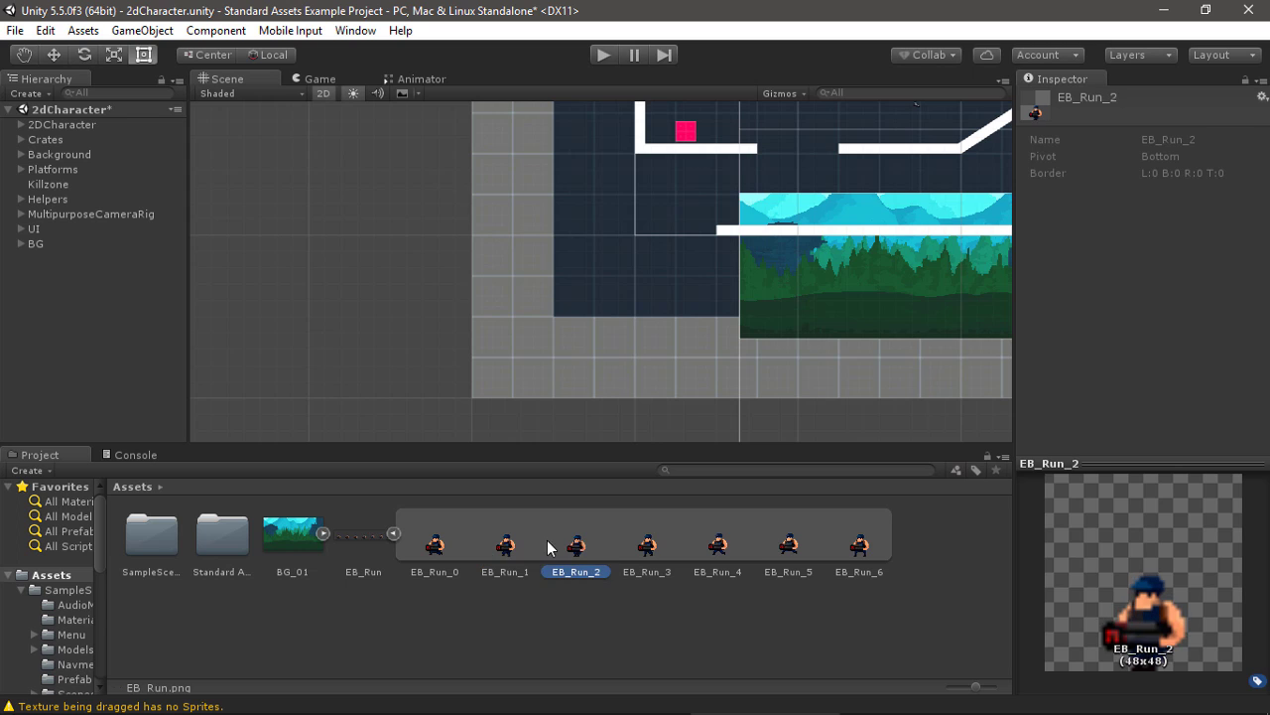
pyautogui.click(641, 546)
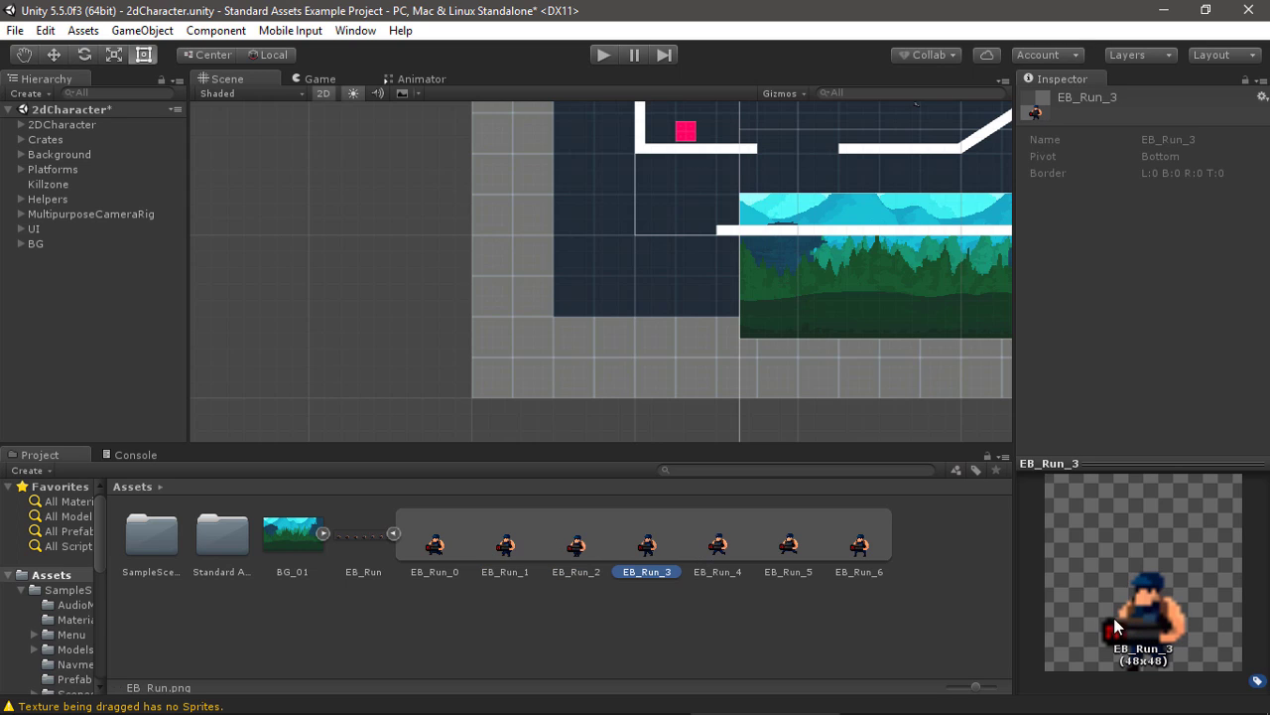
# - Set the EB_Run sheet's Filter Mode to Point (no filter) and apply
pyautogui.click(350, 533)
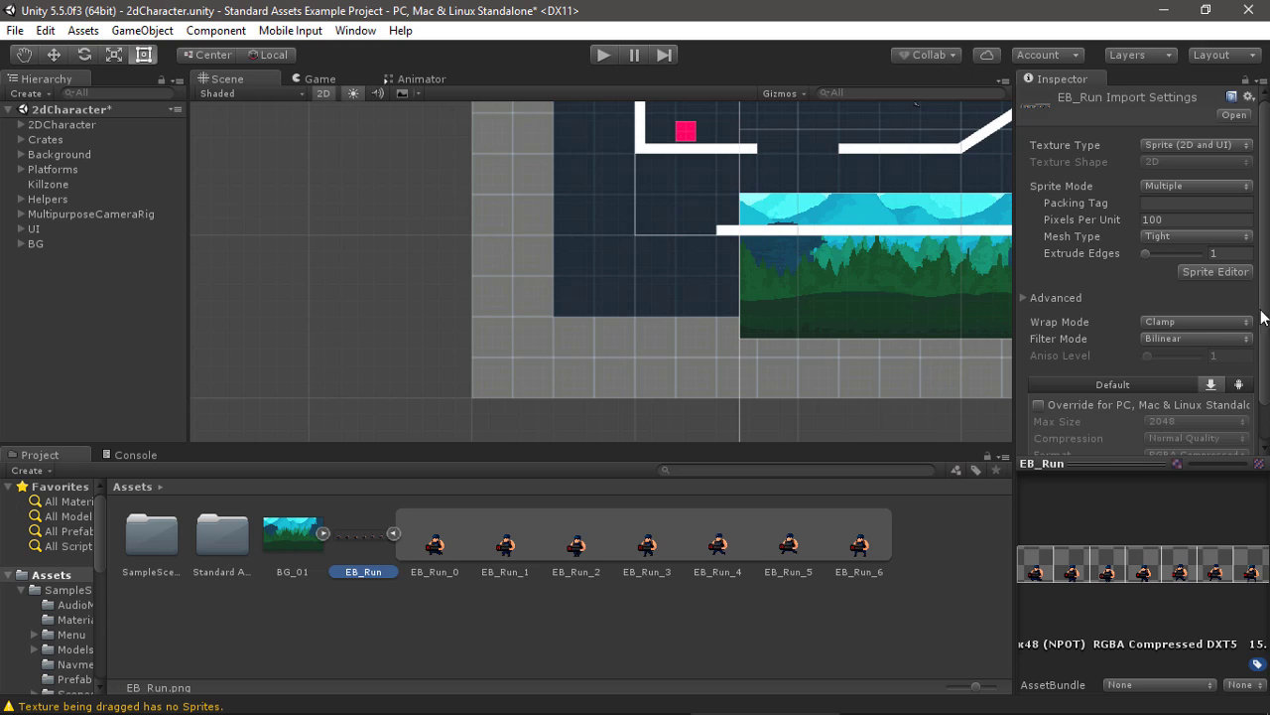
pyautogui.click(1206, 335)
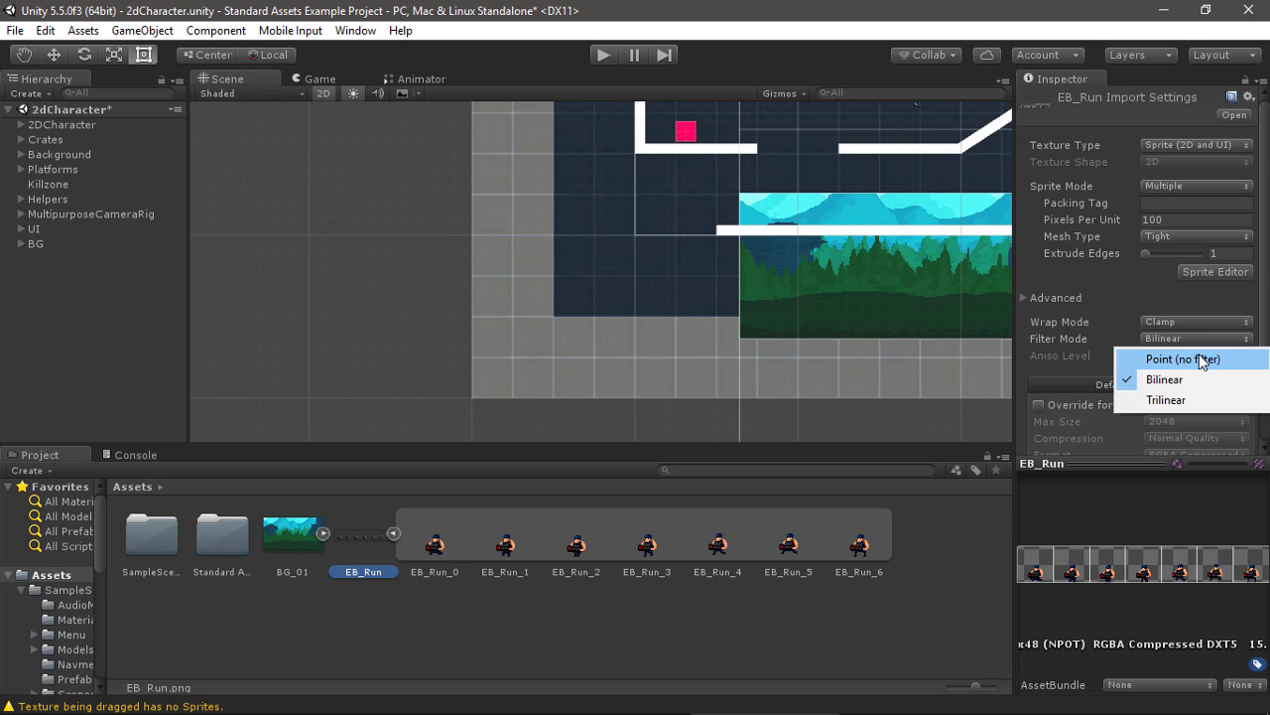
pyautogui.click(1200, 359)
pyautogui.scroll(-2, 1184, 305)
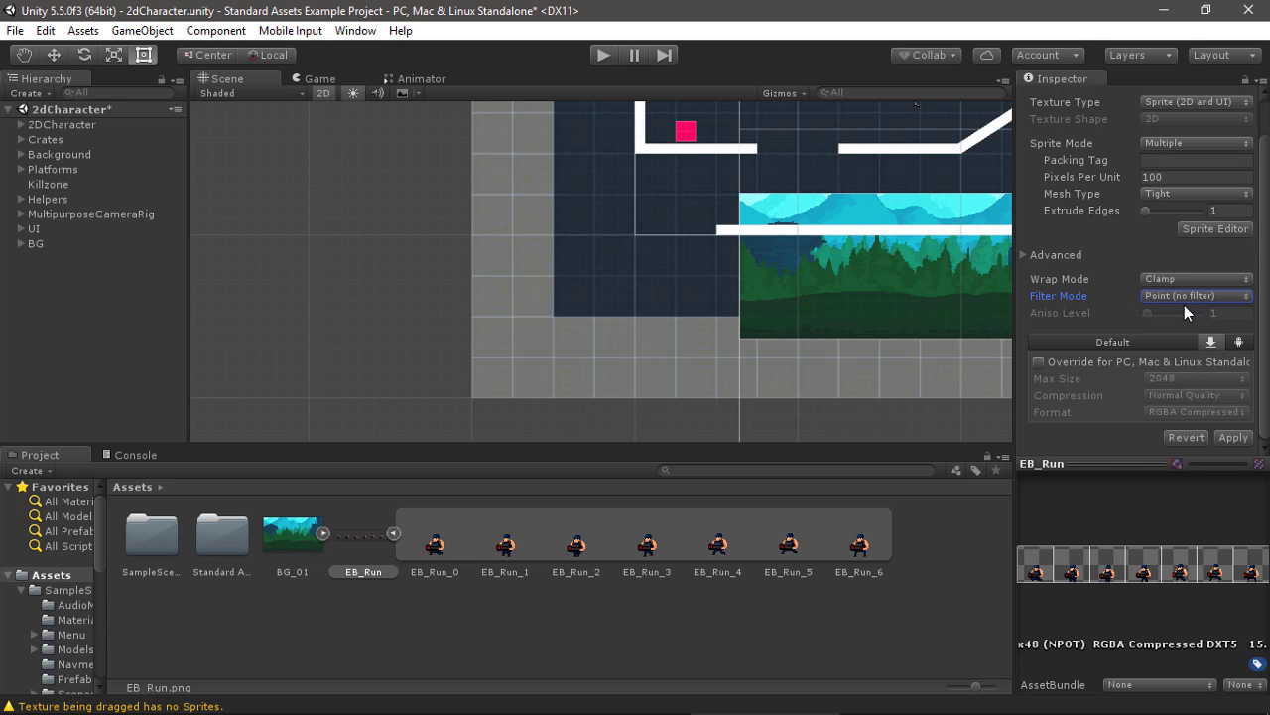
pyautogui.click(1233, 438)
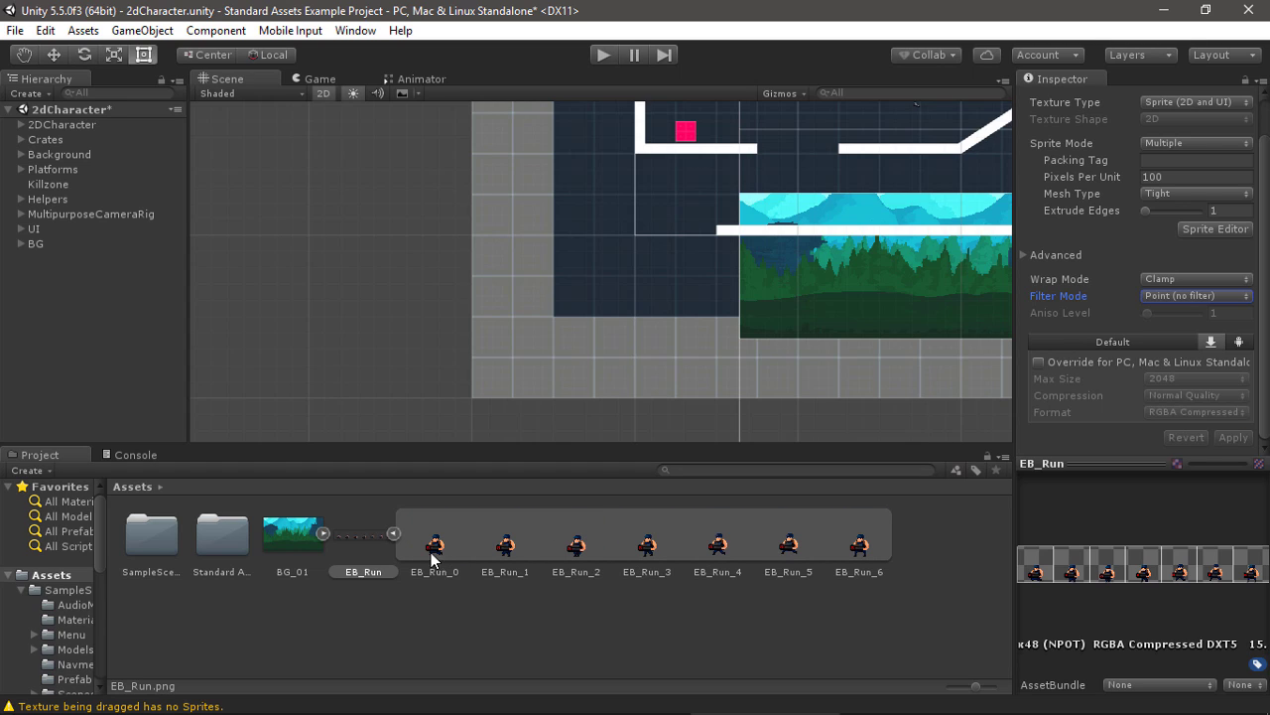
# - Place the EB_Run_0 frame in the scene, then show the EB_Run sheet's import settings
pyautogui.moveTo(427, 552)
pyautogui.mouseDown()
pyautogui.moveTo(421, 316)
pyautogui.moveTo(445, 319)
pyautogui.mouseUp()
pyautogui.scroll(2, 445, 323)
pyautogui.scroll(2, 435, 323)
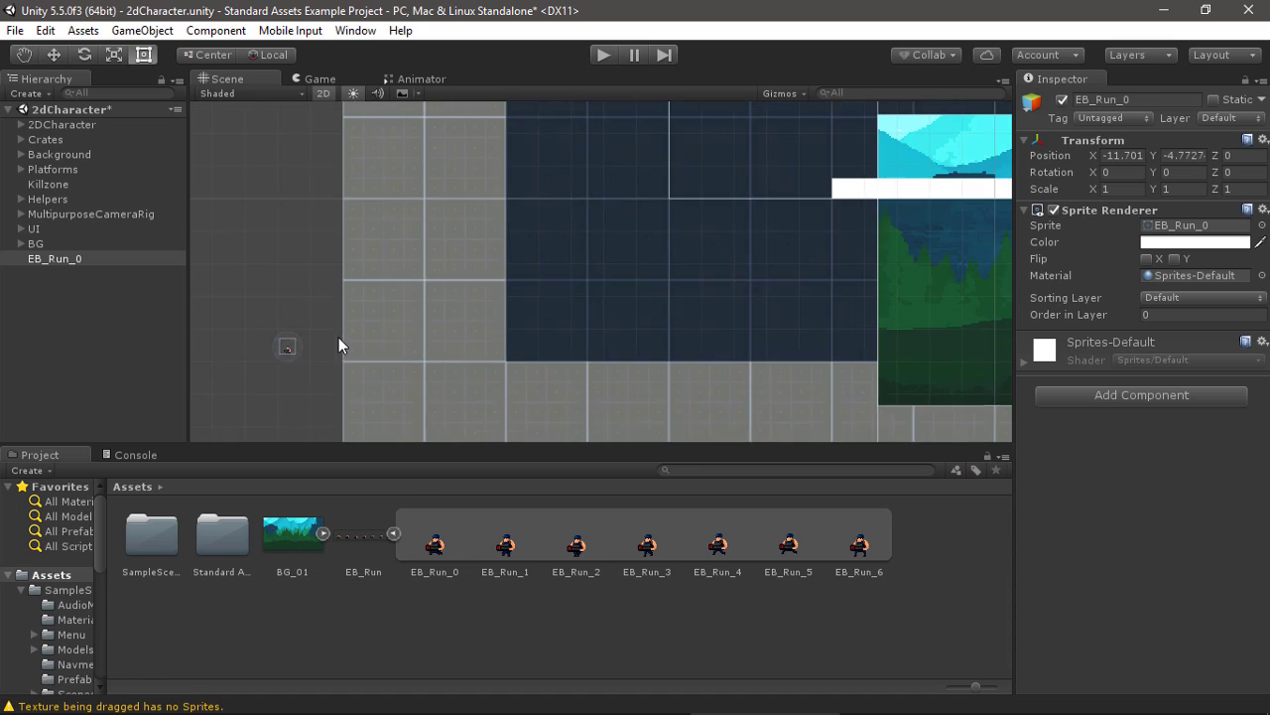
pyautogui.moveTo(338, 341); pyautogui.dragTo(677, 250, button='middle')
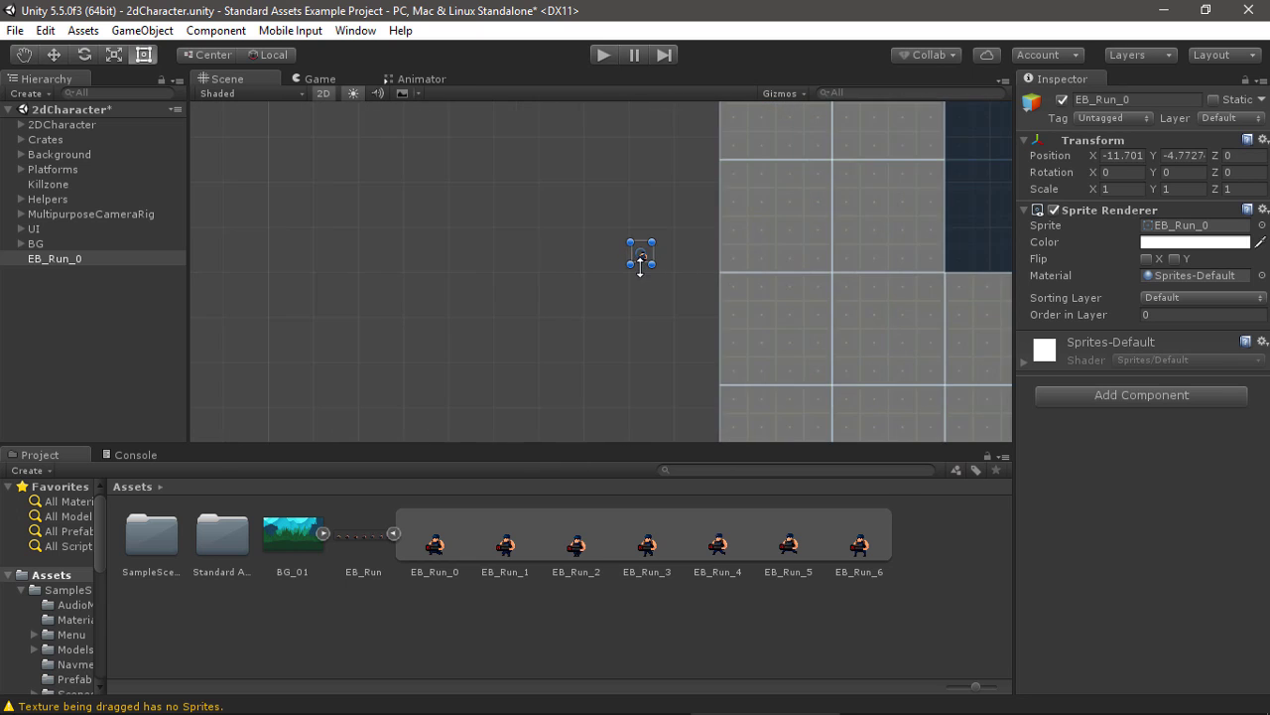
pyautogui.scroll(3, 646, 261)
pyautogui.scroll(2, 746, 276)
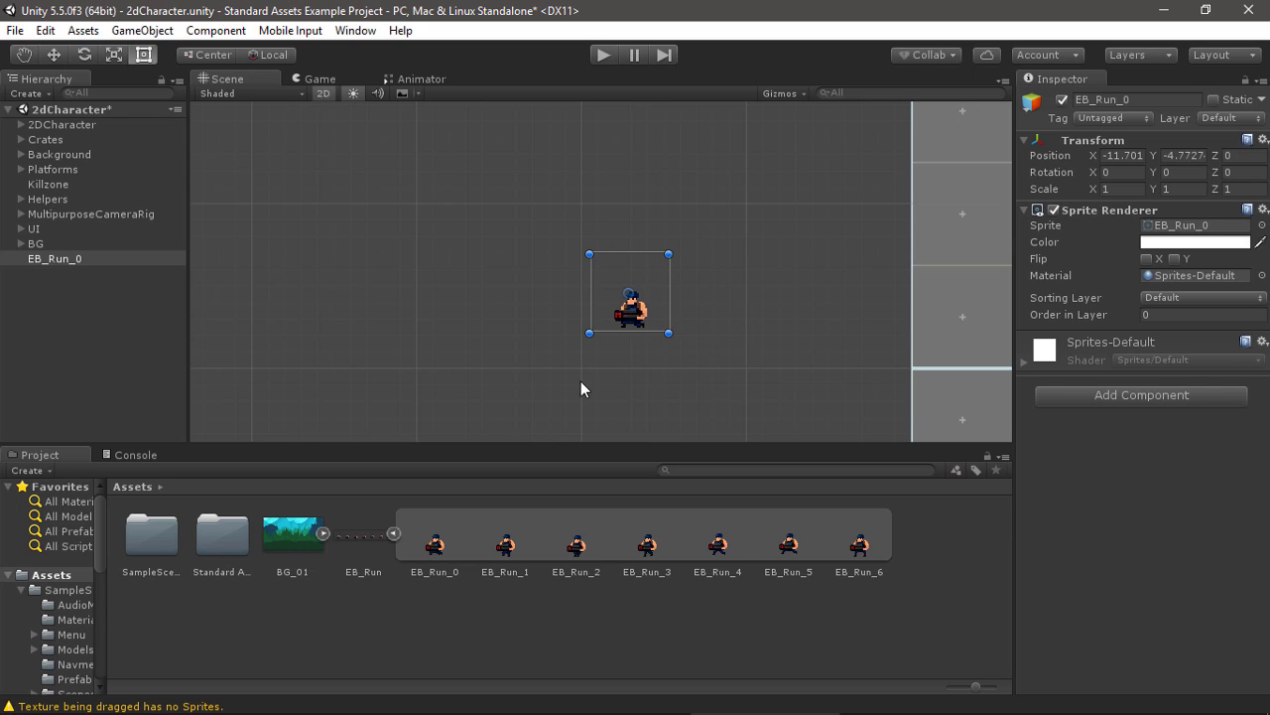
pyautogui.click(361, 542)
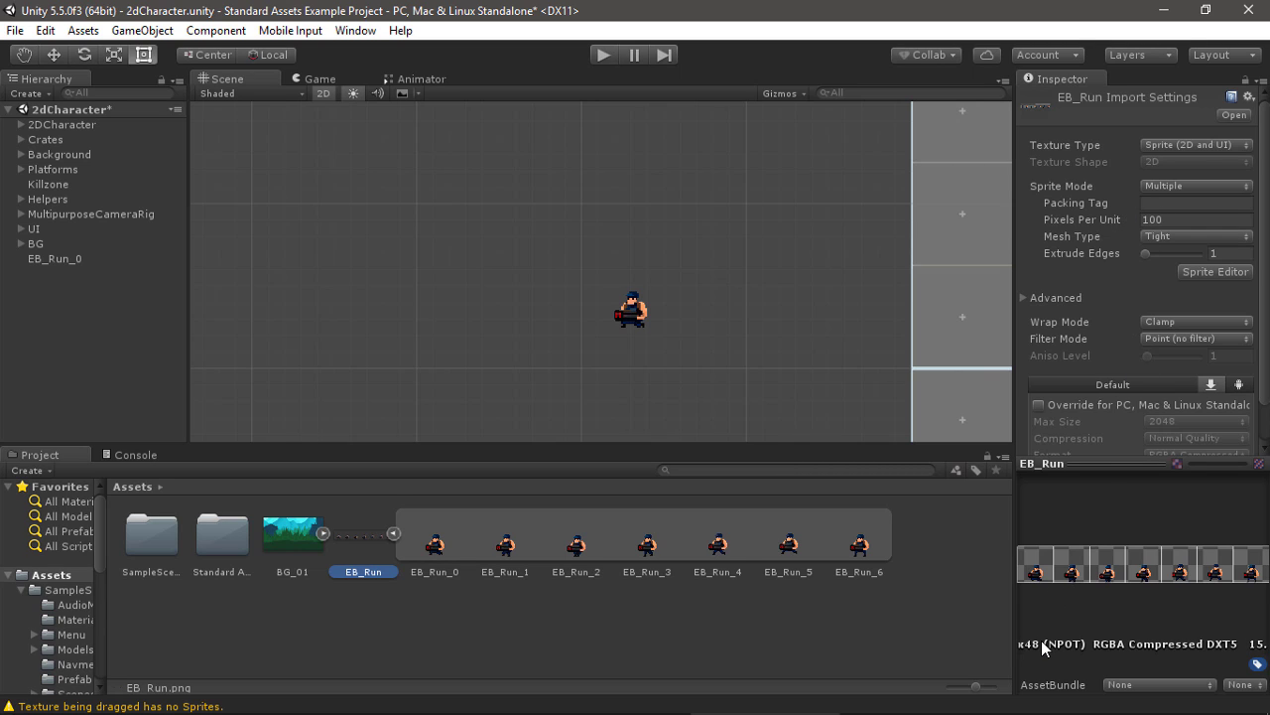
# - Set the EB_Run sheet's Pixels Per Unit to 48 and apply
pyautogui.click(1177, 221)
pyautogui.write('48')
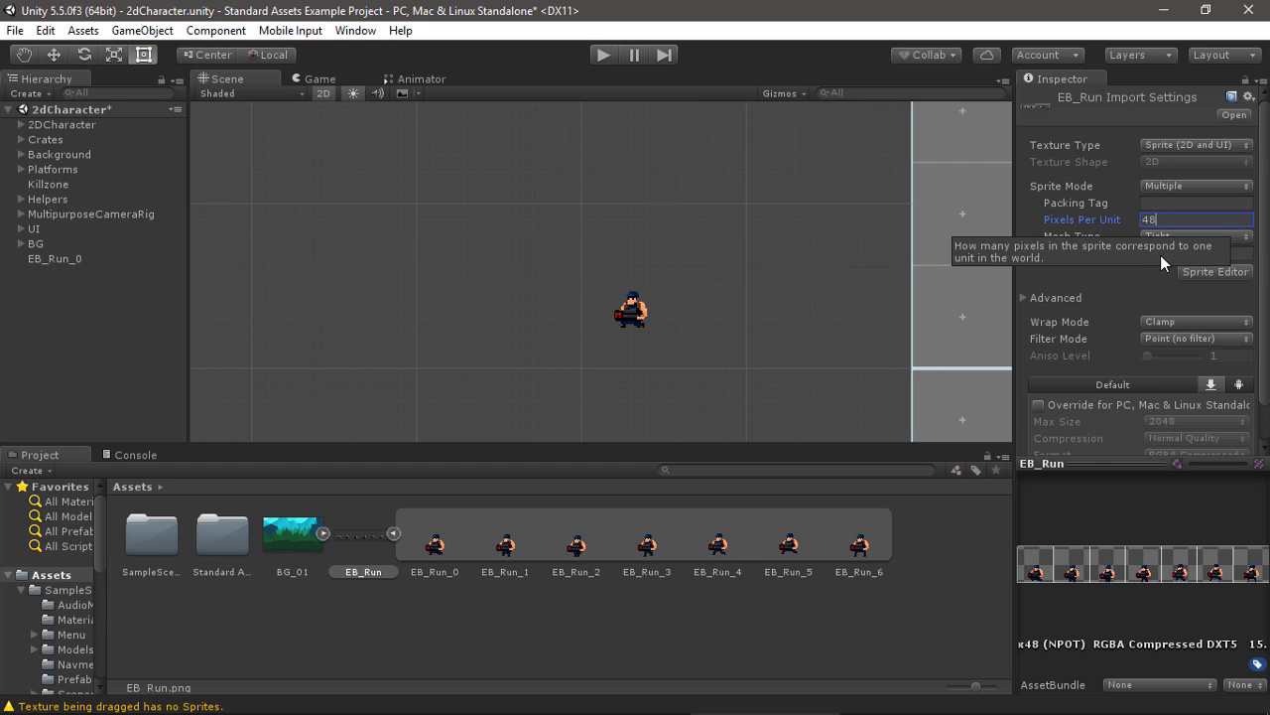
pyautogui.scroll(-2, 1230, 397)
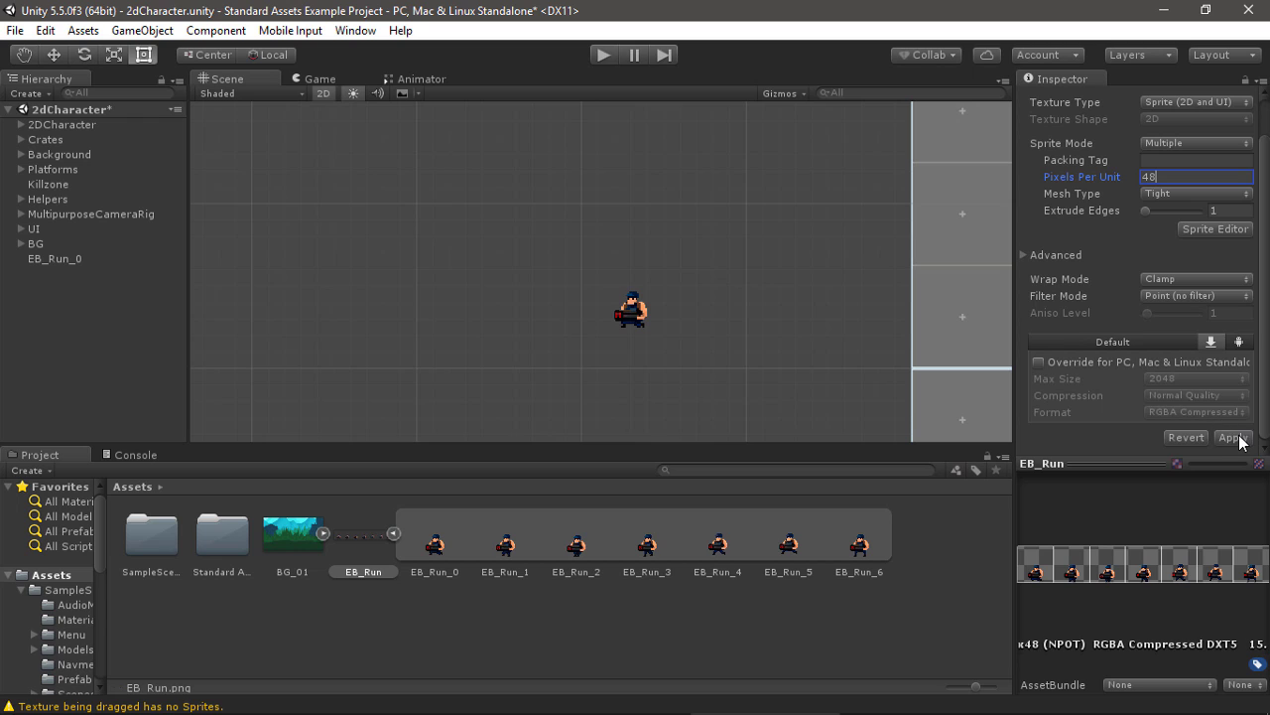
pyautogui.click(1236, 437)
# - Move EB_Run_0 into the level onto the white platform beside the crates
pyautogui.moveTo(650, 287); pyautogui.dragTo(665, 328)
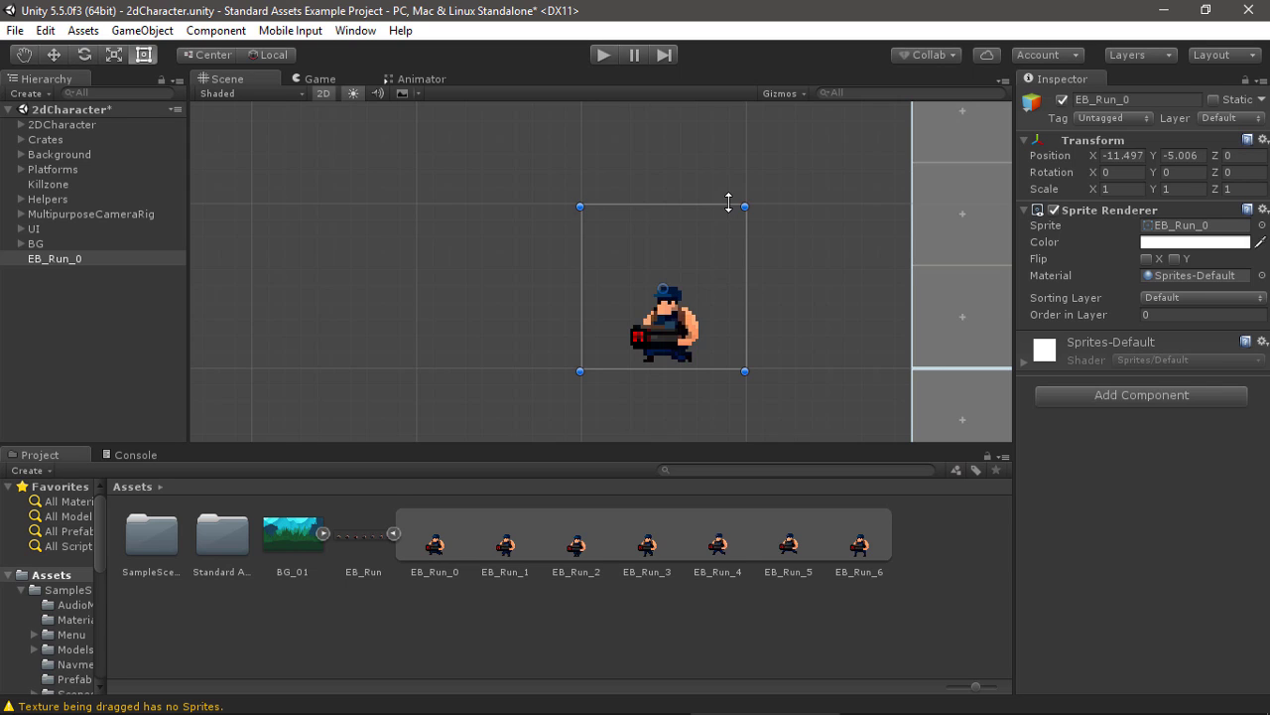
pyautogui.moveTo(661, 323); pyautogui.dragTo(495, 322)
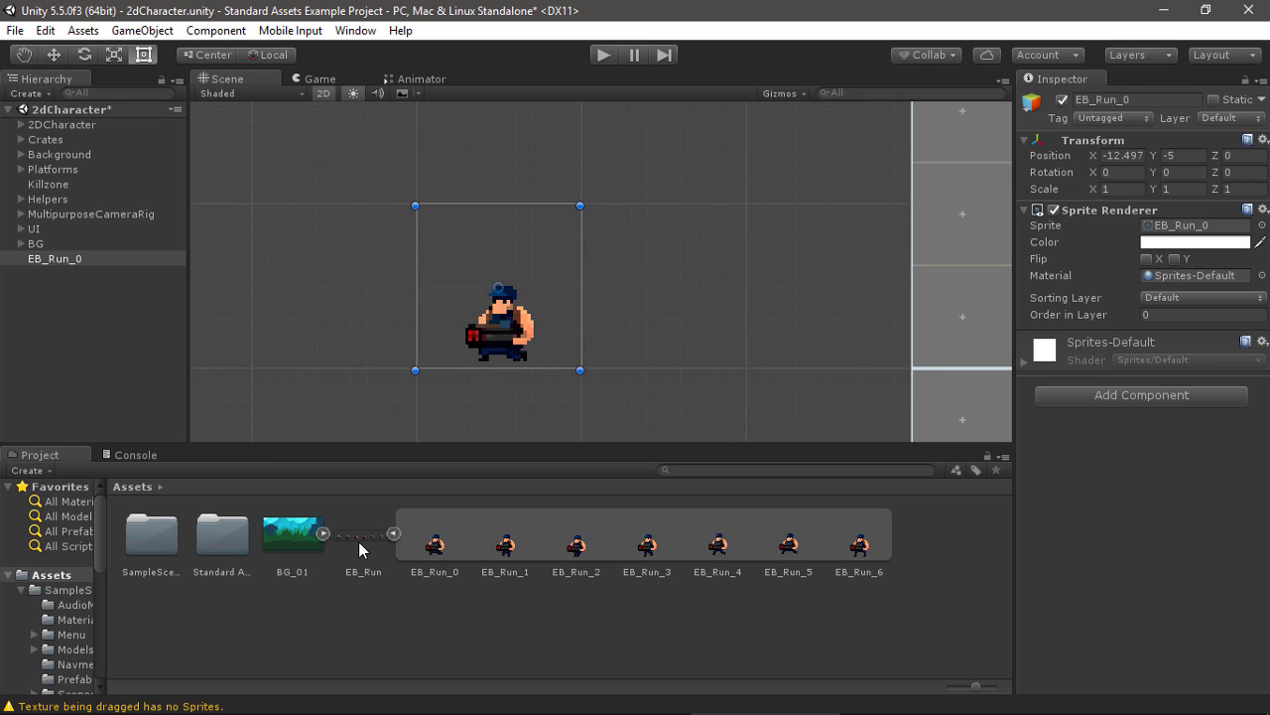
pyautogui.scroll(-2, 537, 289)
pyautogui.scroll(-2, 630, 308)
pyautogui.scroll(-2, 746, 316)
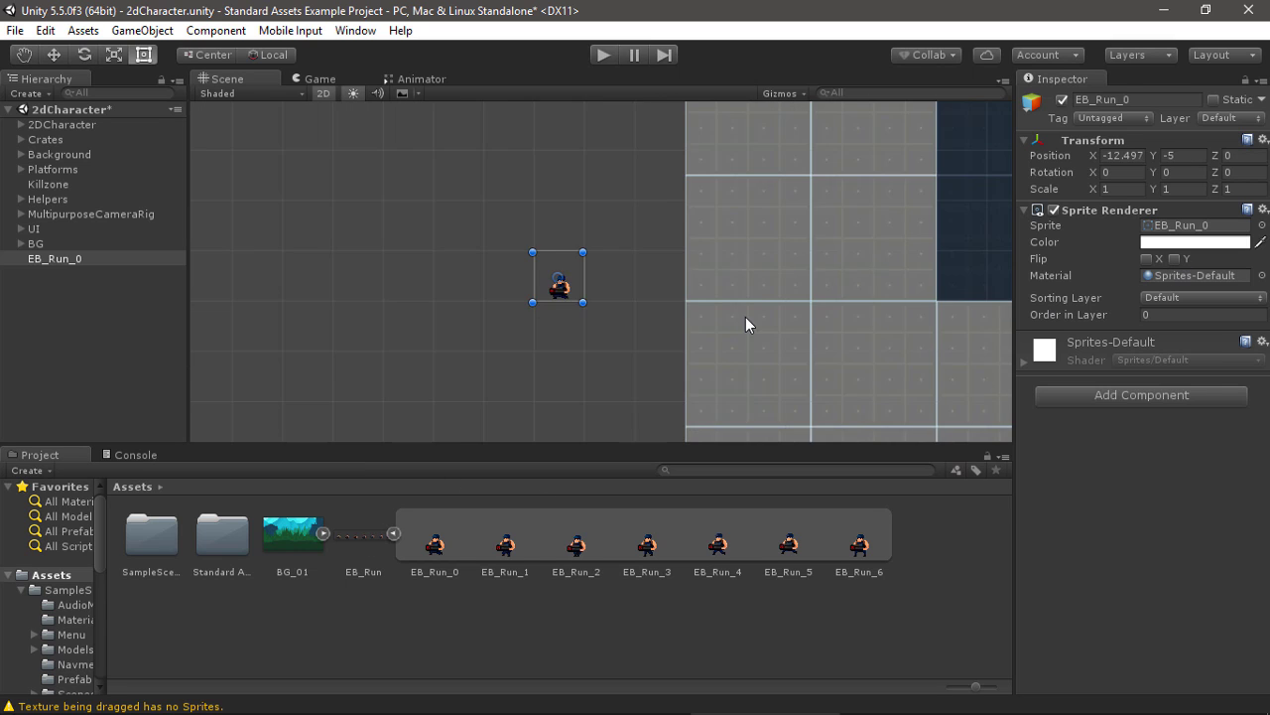
pyautogui.scroll(-2, 754, 333)
pyautogui.moveTo(771, 343)
pyautogui.mouseDown(button='middle')
pyautogui.moveTo(529, 247)
pyautogui.moveTo(499, 328)
pyautogui.mouseUp(button='middle')
pyautogui.moveTo(248, 331); pyautogui.dragTo(958, 247)
pyautogui.moveTo(959, 247); pyautogui.dragTo(581, 339, button='middle')
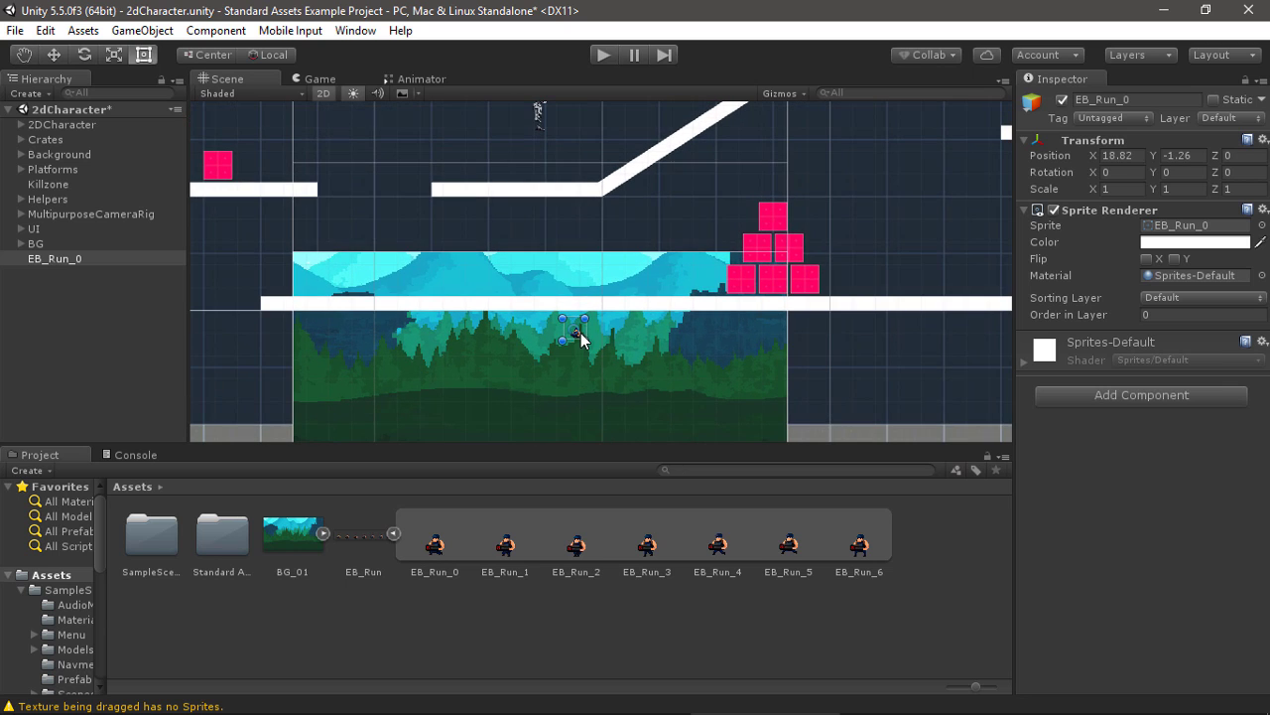
pyautogui.moveTo(581, 340); pyautogui.dragTo(573, 296)
pyautogui.scroll(4, 570, 299)
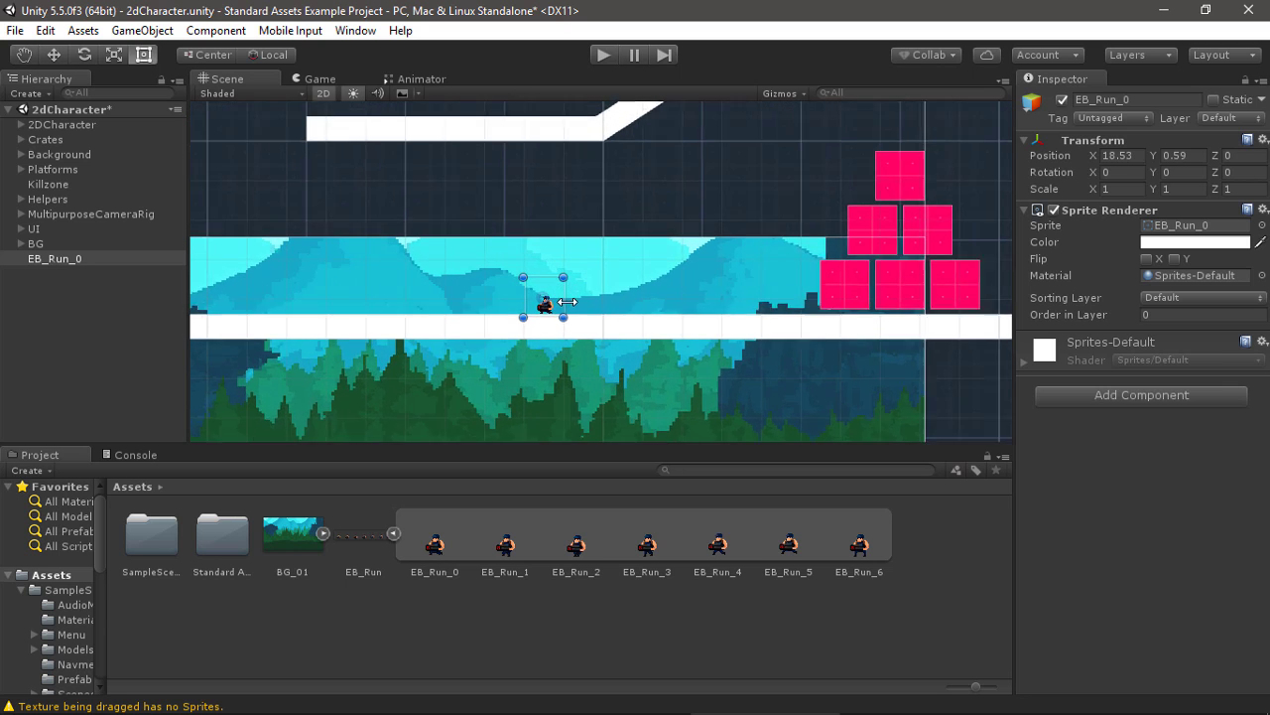
# - Set EB_Run_0's Scale X and Y to 2
pyautogui.scroll(6, 596, 307)
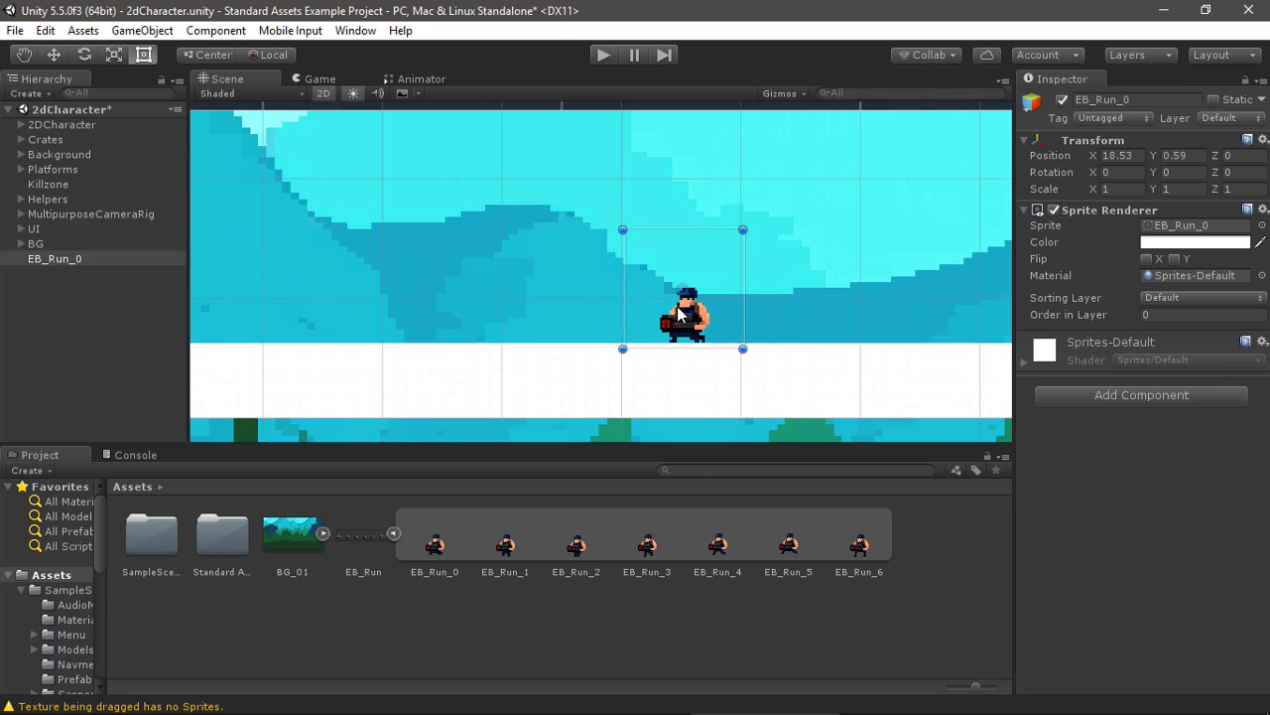
pyautogui.scroll(1, 679, 313)
pyautogui.scroll(2, 736, 296)
pyautogui.scroll(2, 678, 239)
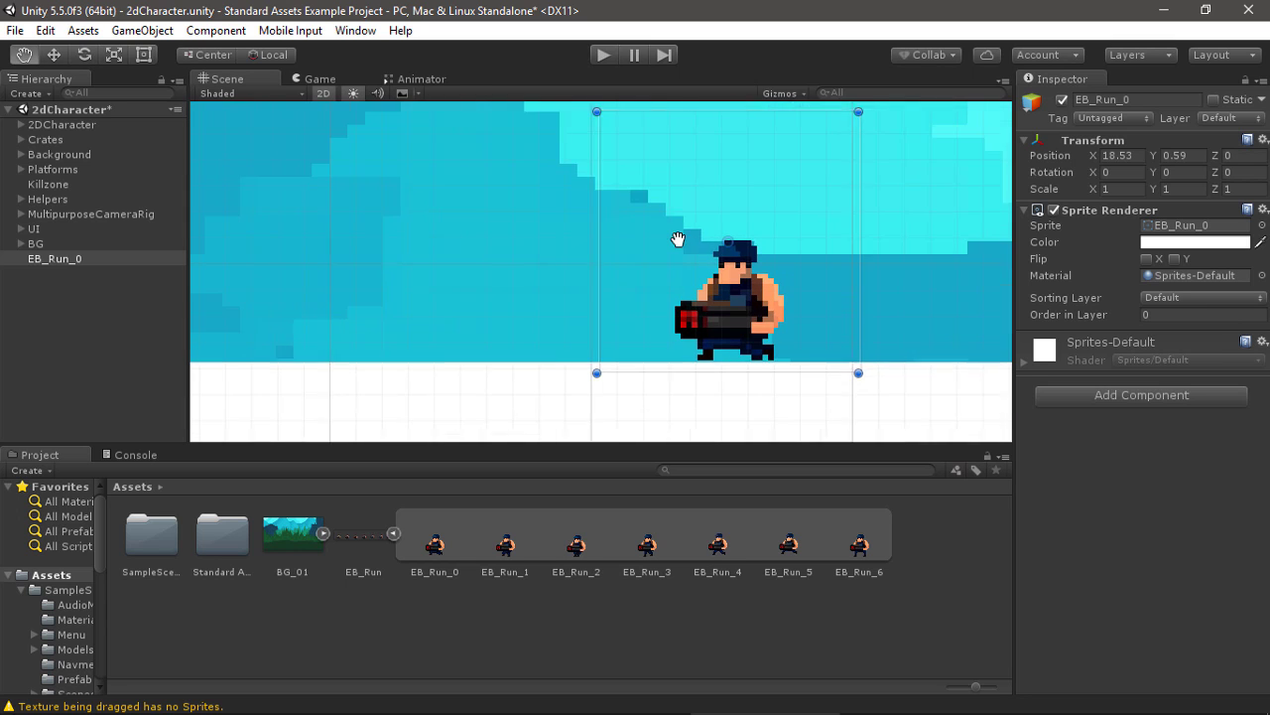
pyautogui.scroll(-2, 596, 260)
pyautogui.scroll(-2, 596, 260)
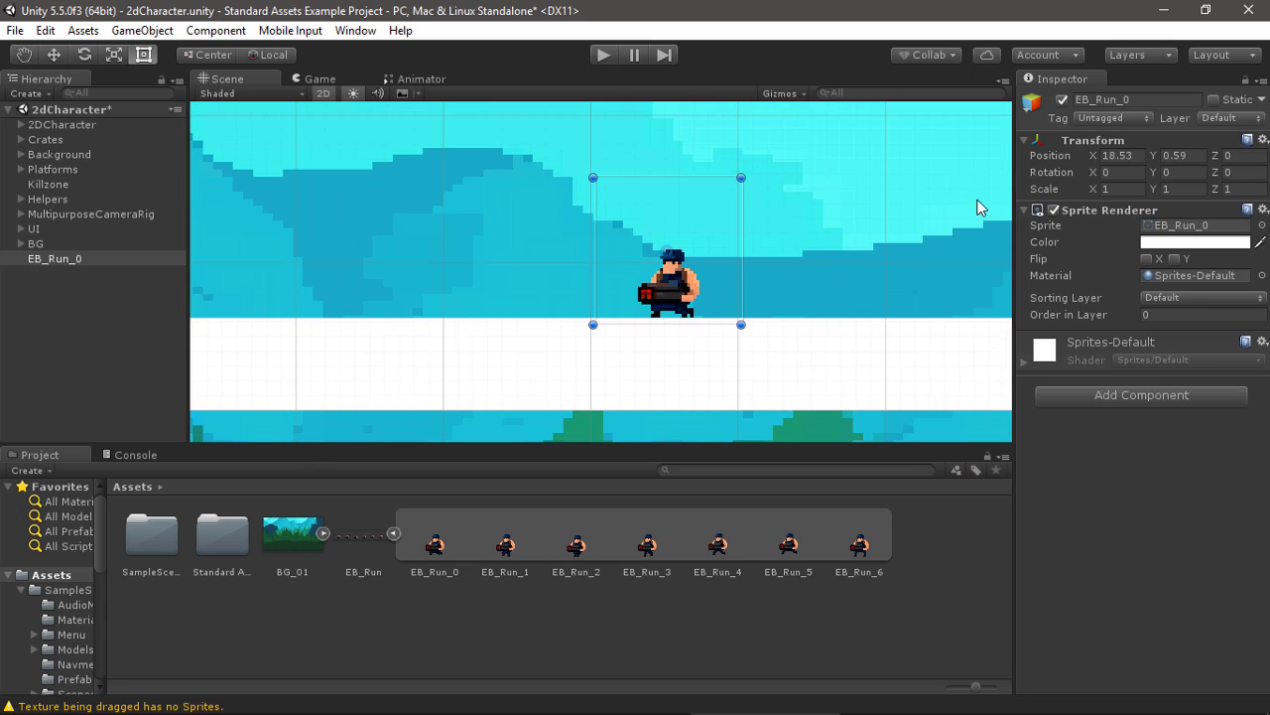
pyautogui.write('2')
pyautogui.press('Tab')
pyautogui.write('2')
pyautogui.press('Return')
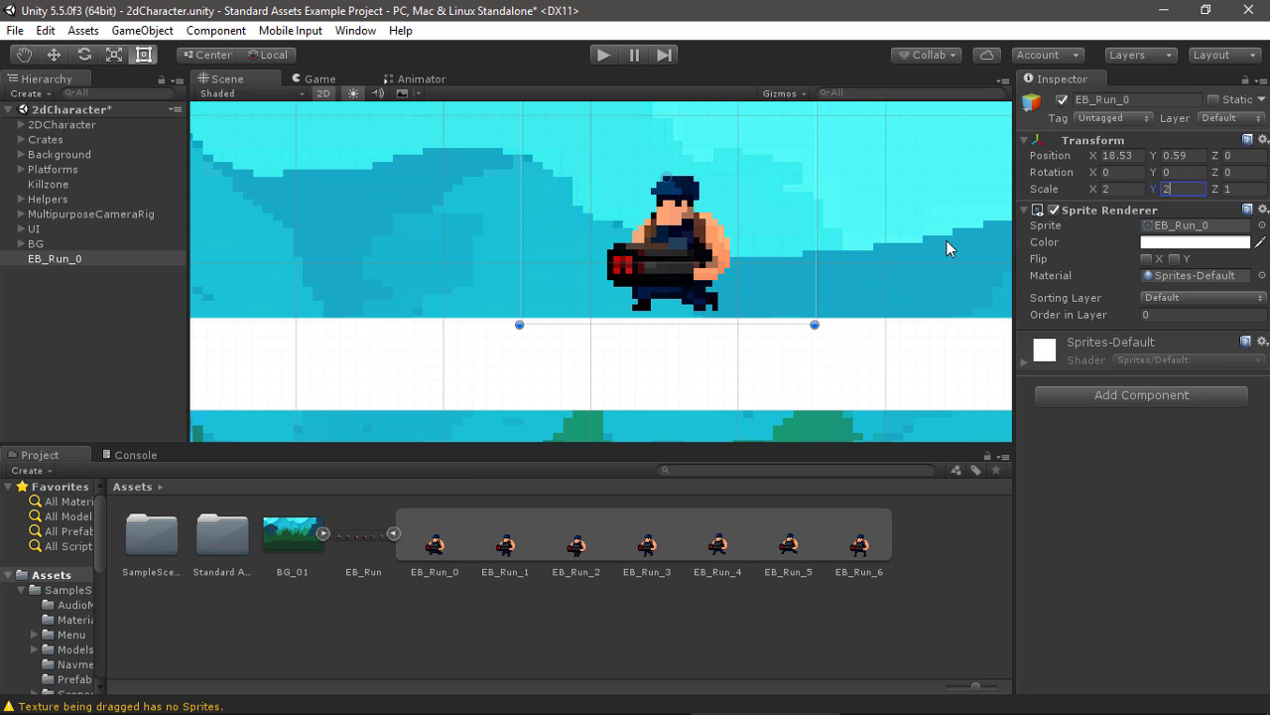
# - Increase EB_Run_0's Scale X and Y to 3
pyautogui.scroll(2, 721, 268)
pyautogui.scroll(2, 716, 300)
pyautogui.scroll(-4, 708, 317)
pyautogui.scroll(-1, 699, 331)
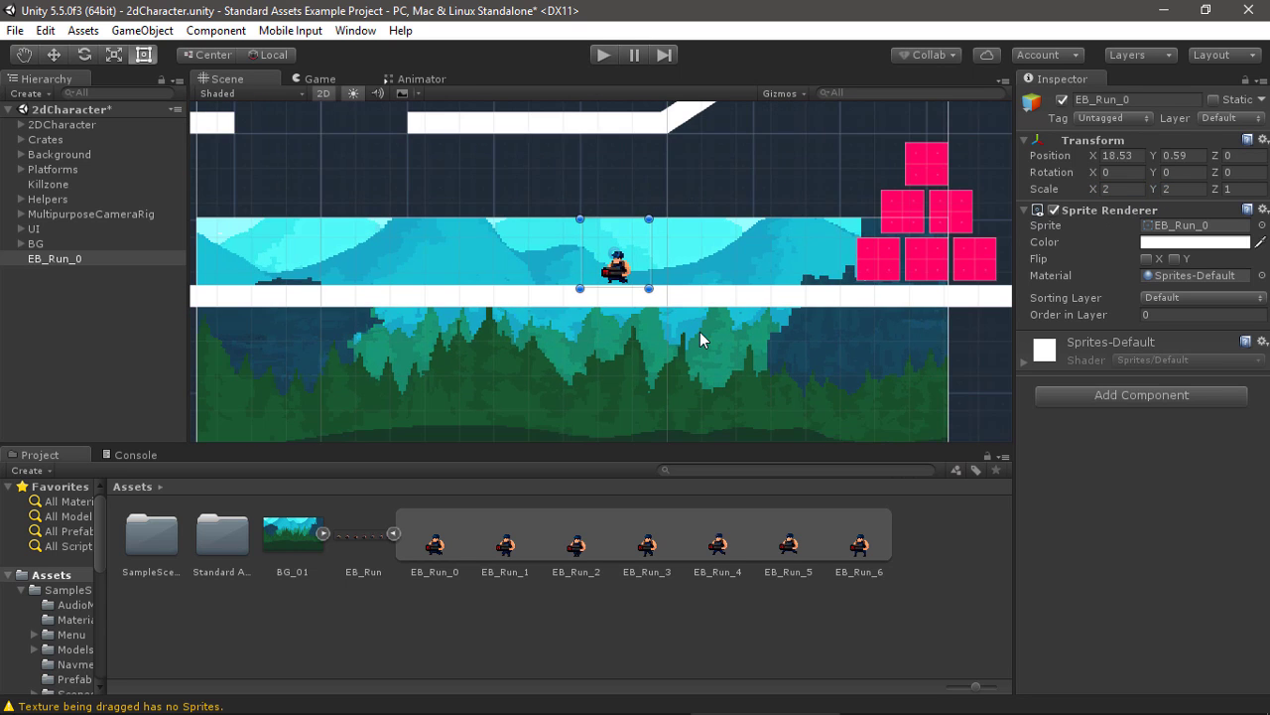
pyautogui.scroll(2, 731, 351)
pyautogui.scroll(1, 738, 357)
pyautogui.scroll(1, 734, 356)
pyautogui.scroll(2, 735, 355)
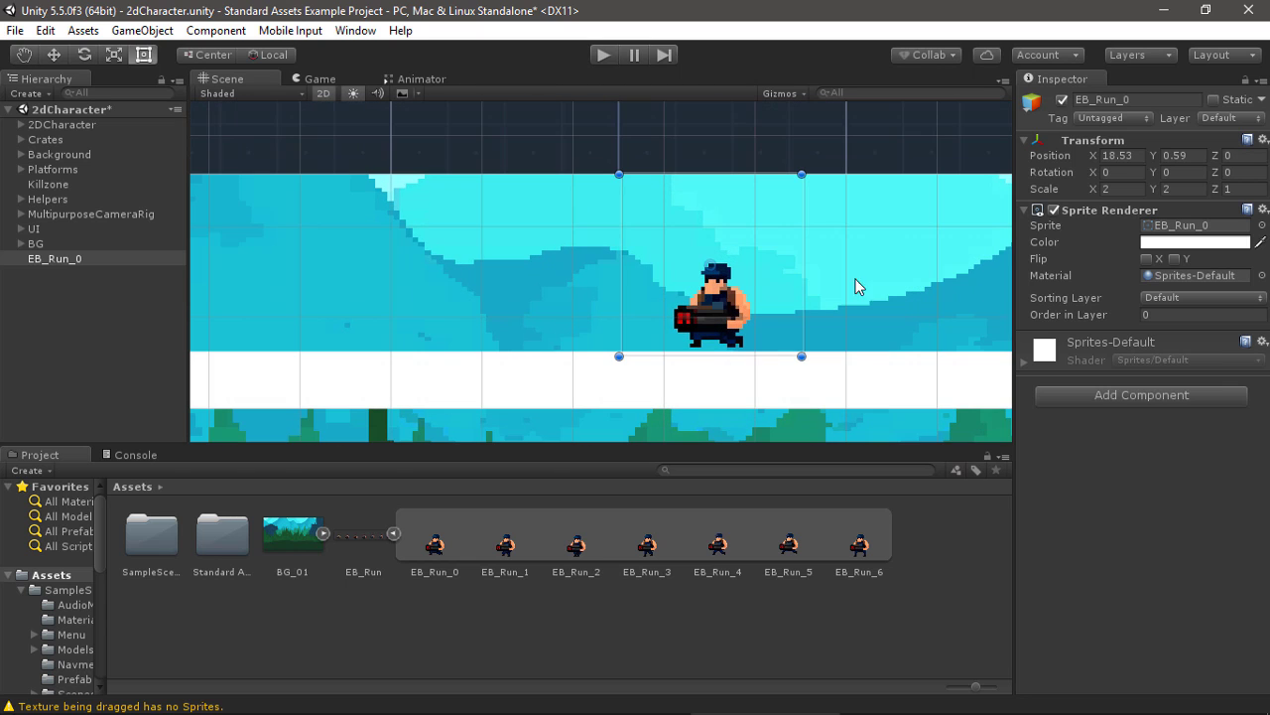
pyautogui.click(1116, 188)
pyautogui.write('3')
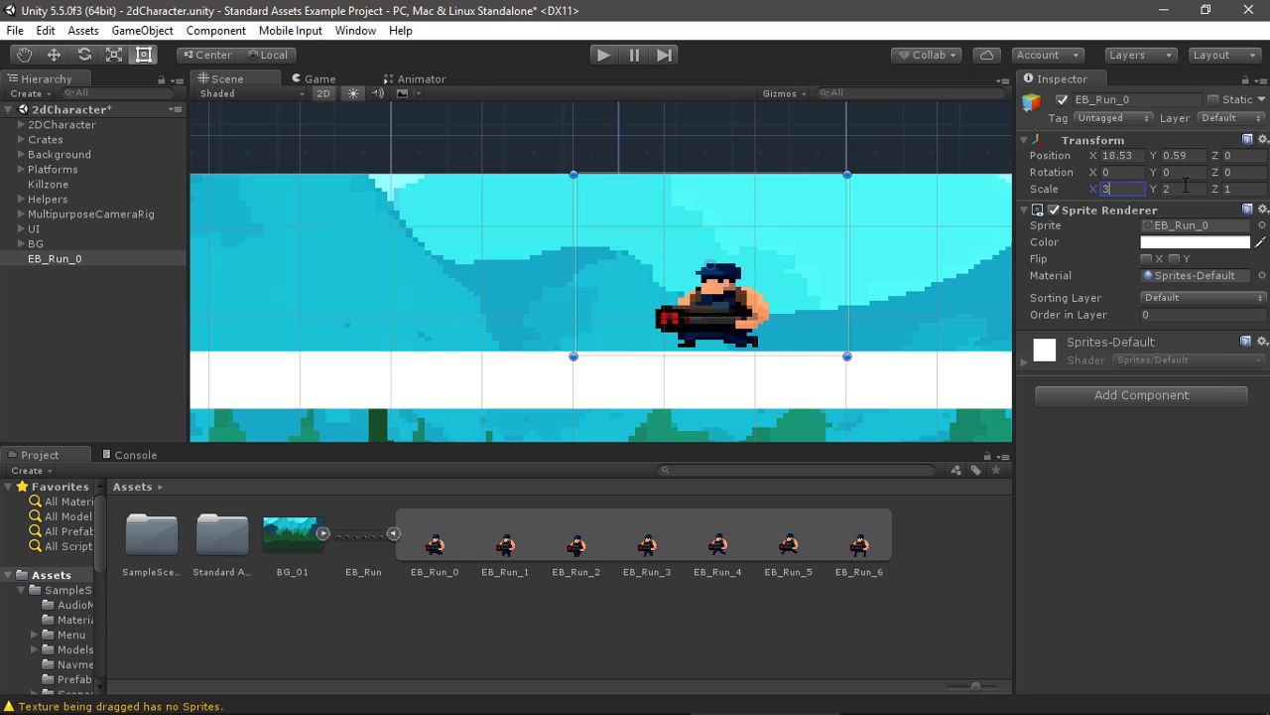
pyautogui.press('Tab')
pyautogui.write('3')
# - Nudge the character slightly right on the platform and pan toward the upper platforms
pyautogui.moveTo(734, 294); pyautogui.dragTo(751, 289)
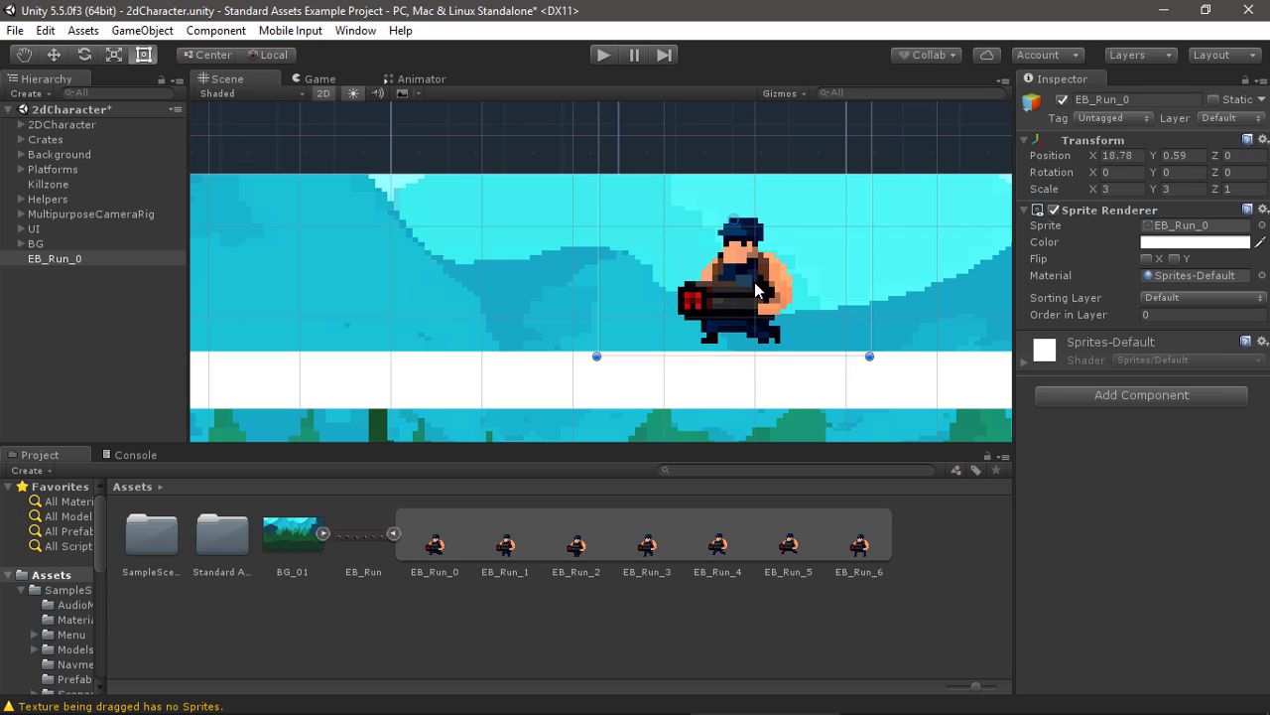
pyautogui.scroll(-2, 744, 294)
pyautogui.scroll(-2, 685, 337)
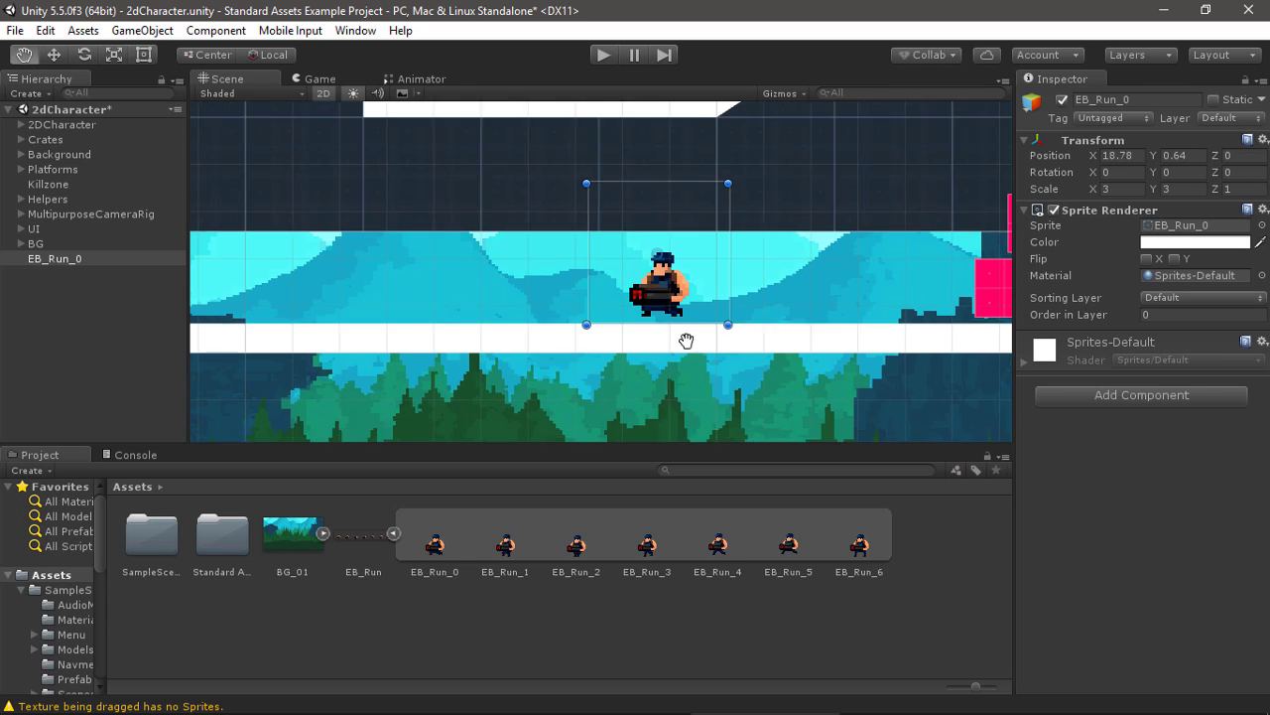
pyautogui.scroll(-2, 641, 415)
pyautogui.scroll(-1, 646, 373)
pyautogui.moveTo(646, 373); pyautogui.dragTo(673, 468, button='middle')
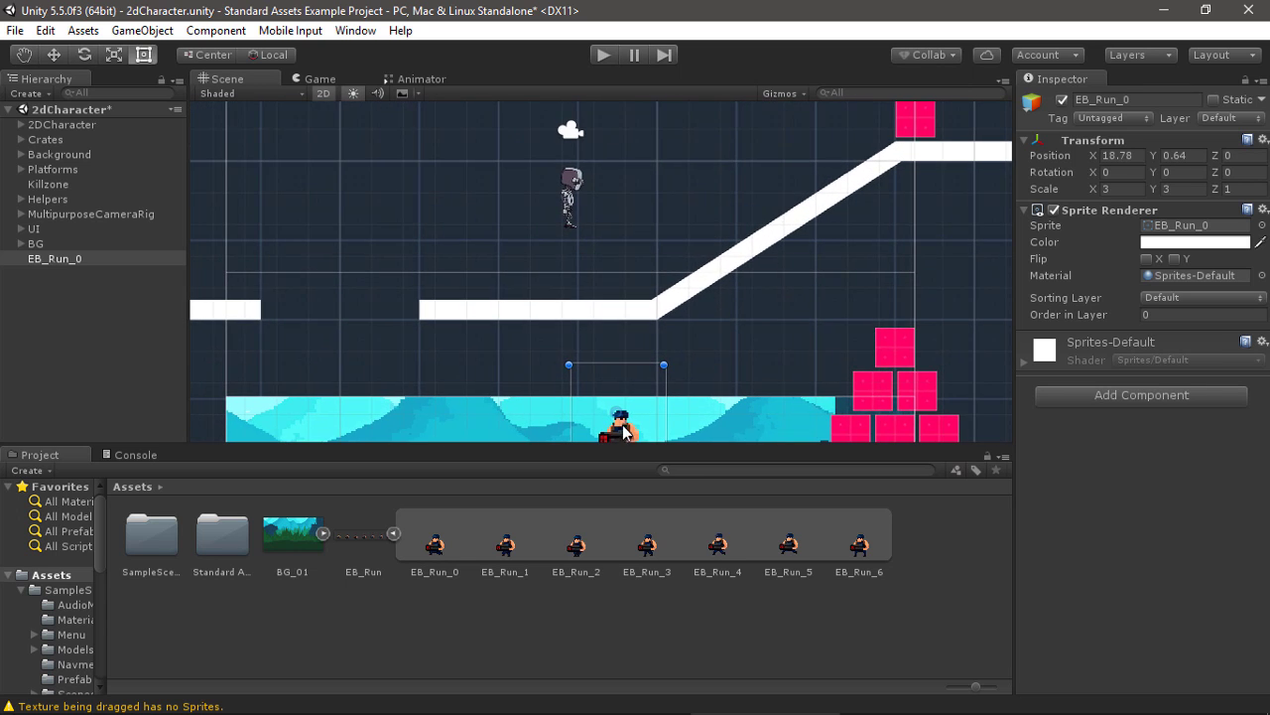
# - Move the character up beside the grey robot and resize it by dragging
pyautogui.moveTo(619, 433)
pyautogui.mouseDown()
pyautogui.moveTo(614, 206)
pyautogui.moveTo(628, 212)
pyautogui.mouseUp()
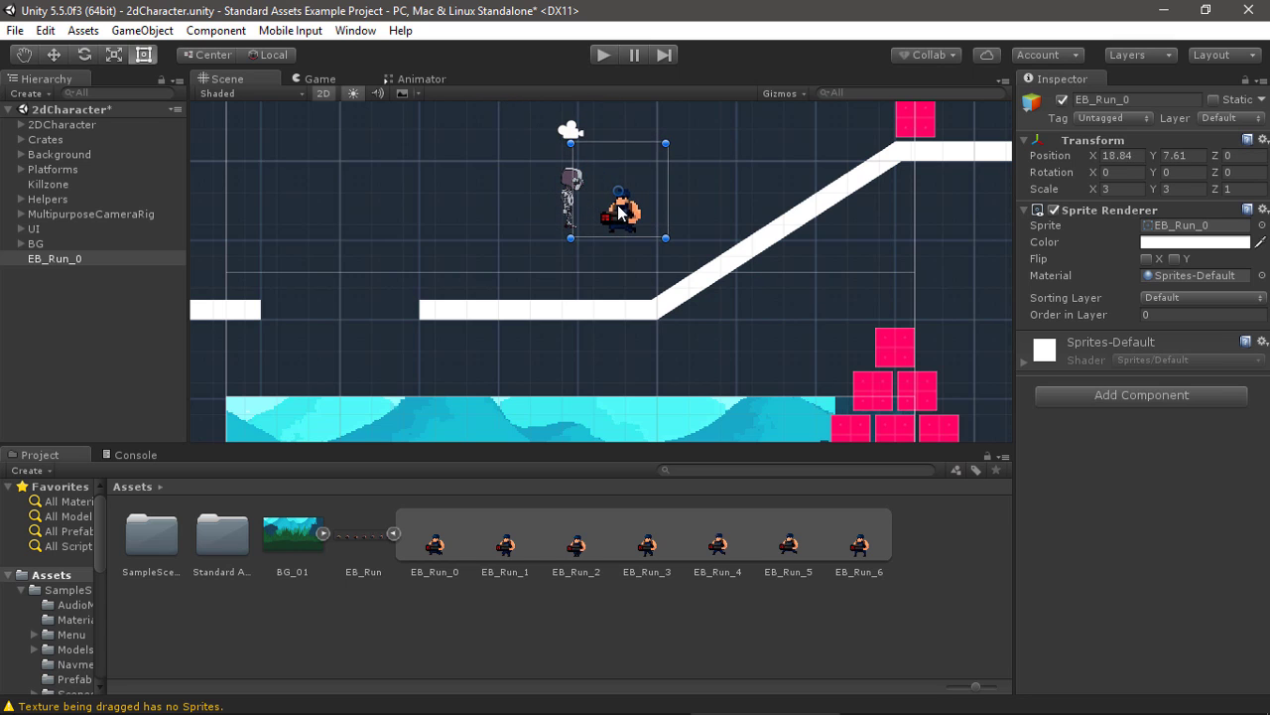
pyautogui.moveTo(627, 212); pyautogui.dragTo(672, 258, button='middle')
pyautogui.scroll(1, 673, 258)
pyautogui.scroll(1, 672, 258)
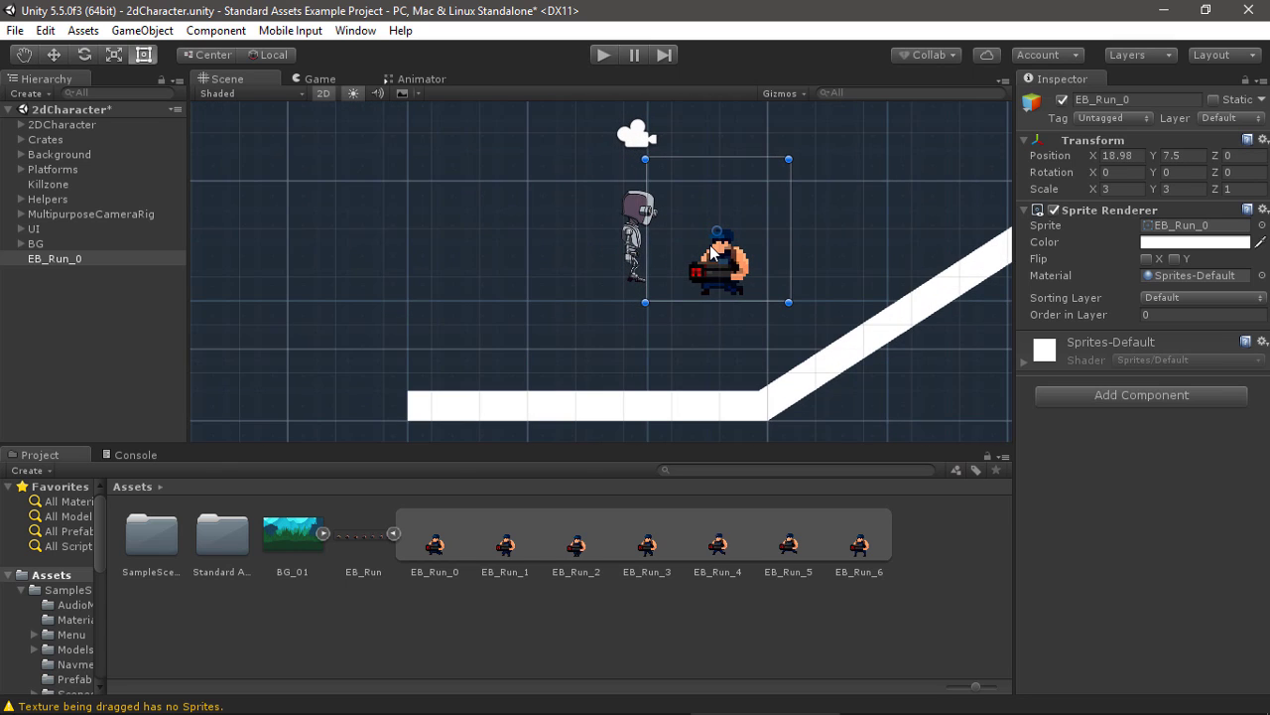
pyautogui.moveTo(694, 244); pyautogui.dragTo(713, 252)
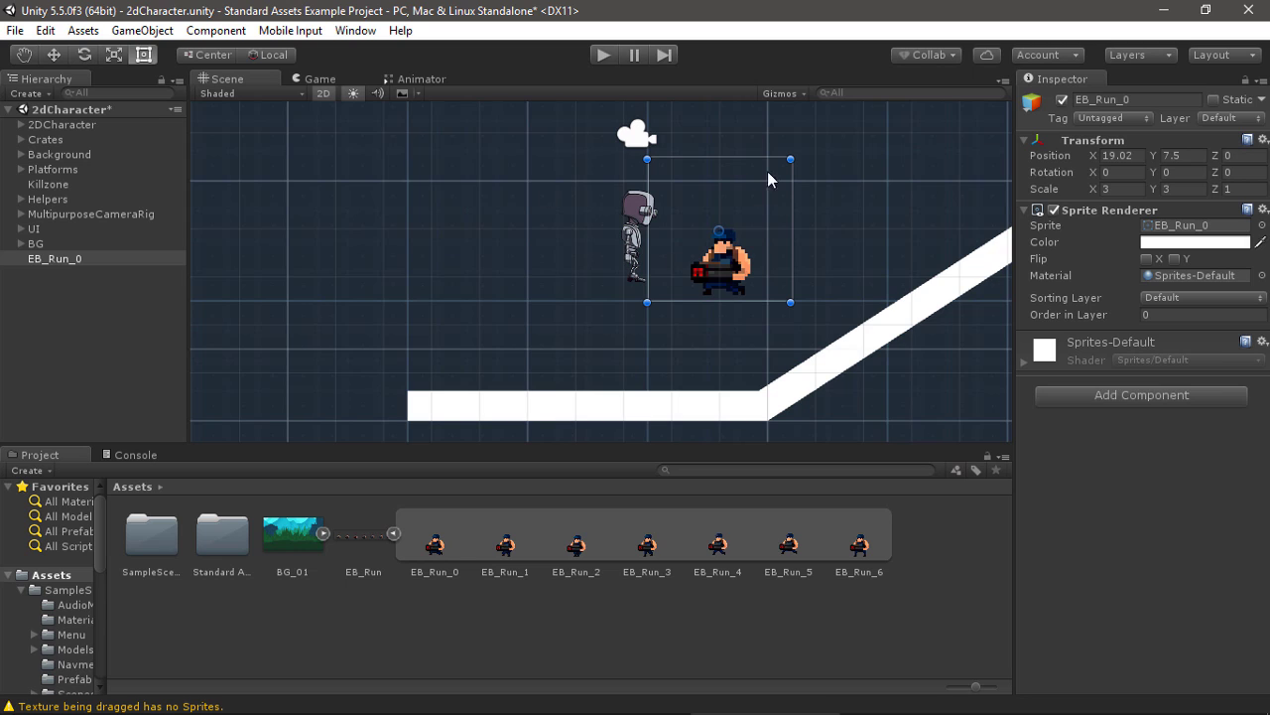
pyautogui.moveTo(790, 160); pyautogui.dragTo(905, 87)
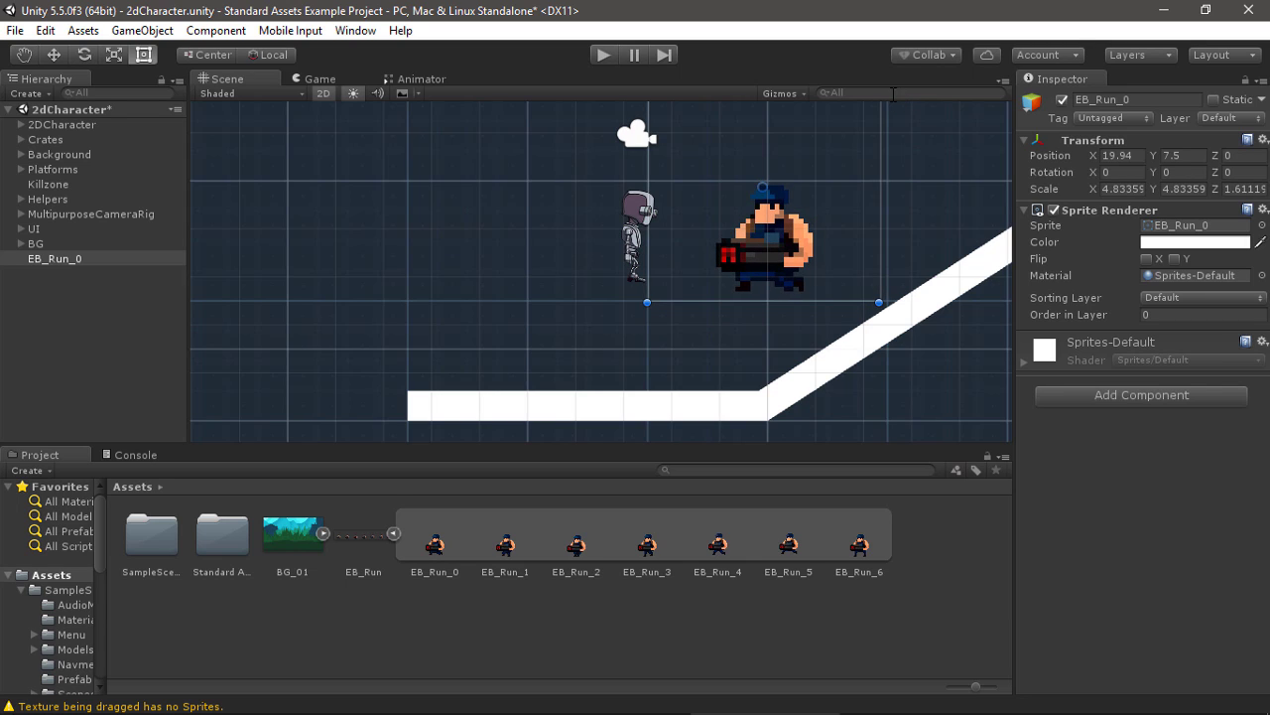
pyautogui.keyDown('shift'); pyautogui.moveTo(905, 87); pyautogui.dragTo(1006, 212); pyautogui.keyUp('shift')
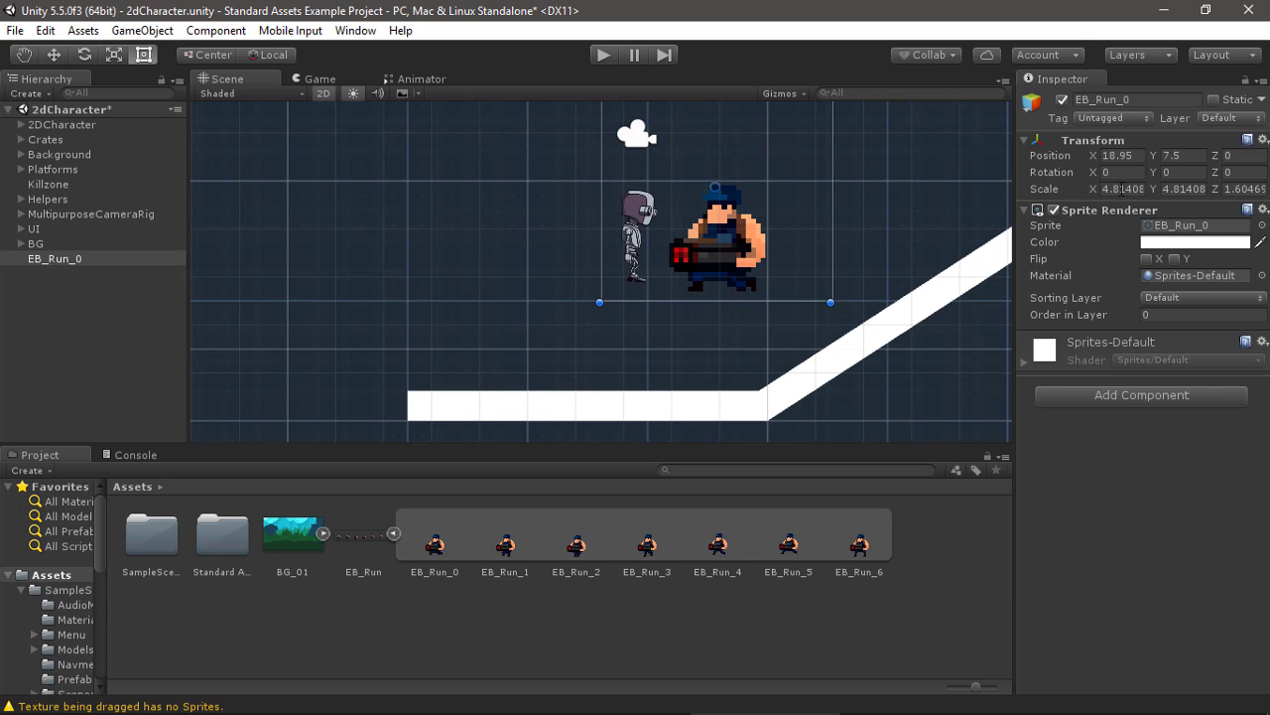
# - Set the character's Scale X and Y to 5 and nudge it into position
pyautogui.click(1122, 189)
pyautogui.write('5')
pyautogui.click(1186, 189)
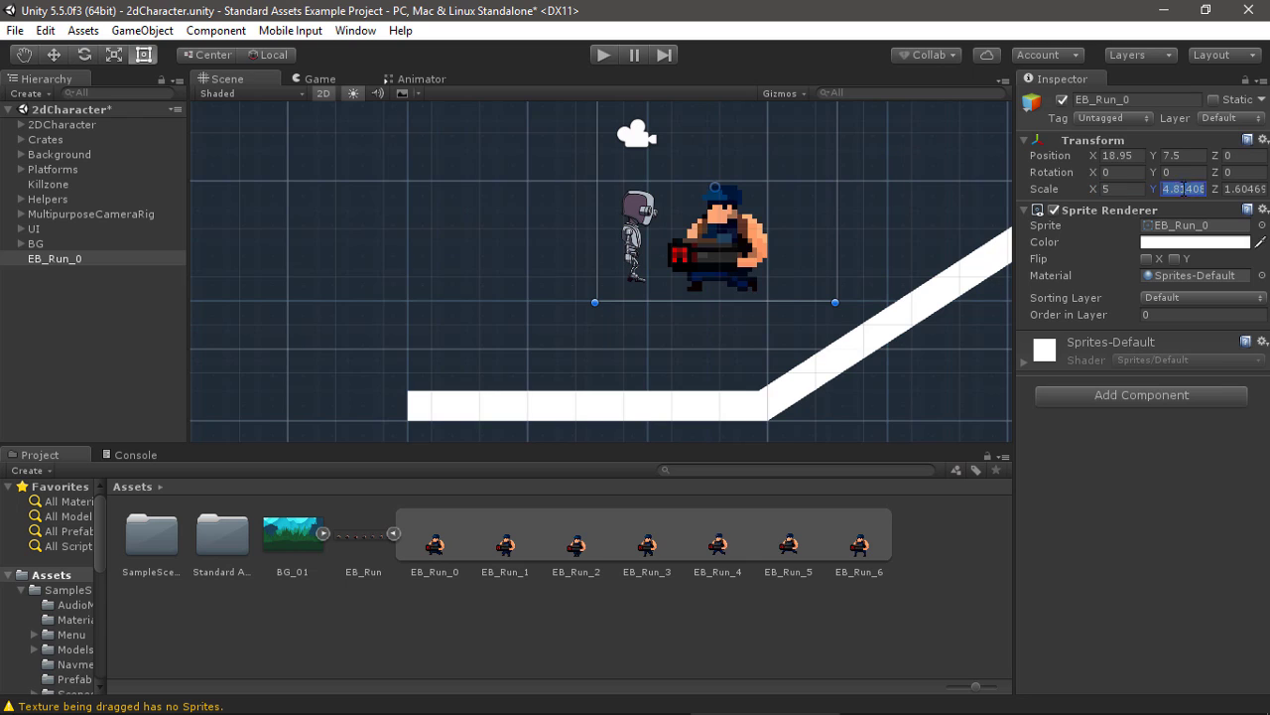
pyautogui.write('5')
pyautogui.moveTo(723, 237); pyautogui.dragTo(674, 344)
# - Move EB_Run_0 down onto the lower platform
pyautogui.scroll(-1, 673, 338)
pyautogui.scroll(-2, 673, 338)
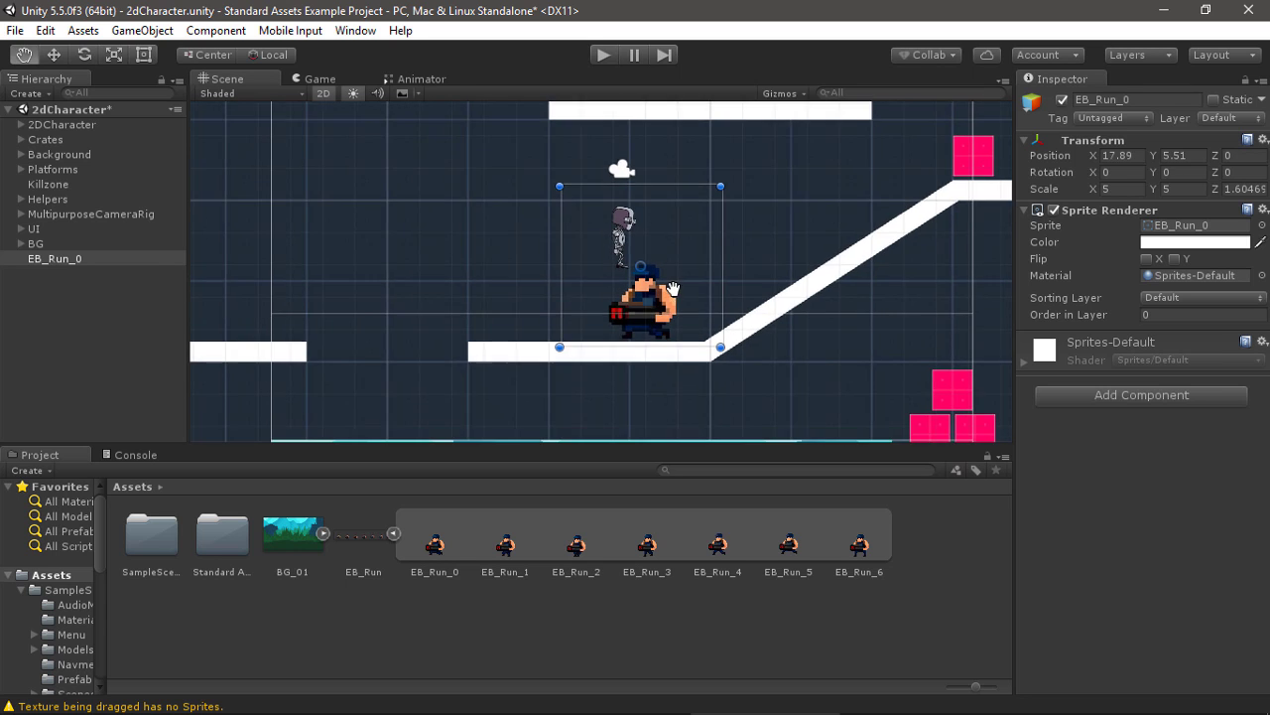
pyautogui.moveTo(659, 374); pyautogui.dragTo(679, 204, button='middle')
pyautogui.moveTo(624, 153); pyautogui.dragTo(625, 323)
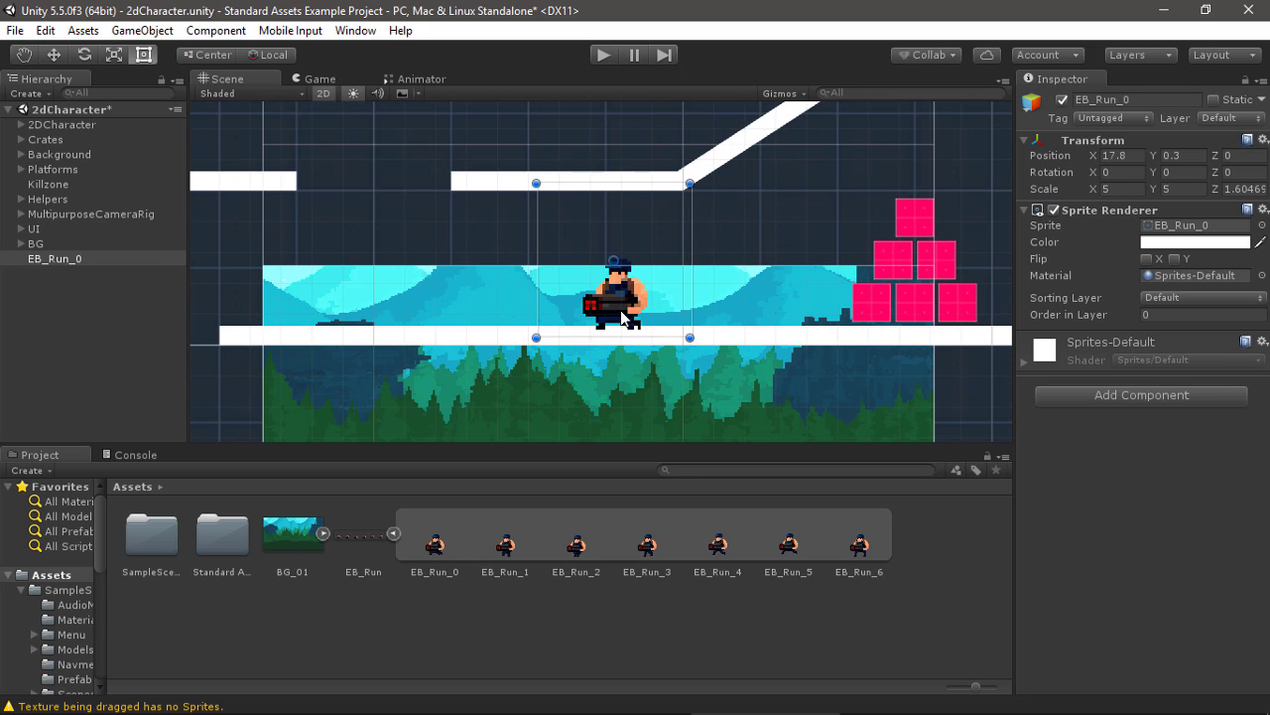
pyautogui.scroll(1, 624, 351)
pyautogui.scroll(1, 625, 352)
pyautogui.scroll(1, 624, 351)
pyautogui.moveTo(624, 351); pyautogui.dragTo(662, 315, button='middle')
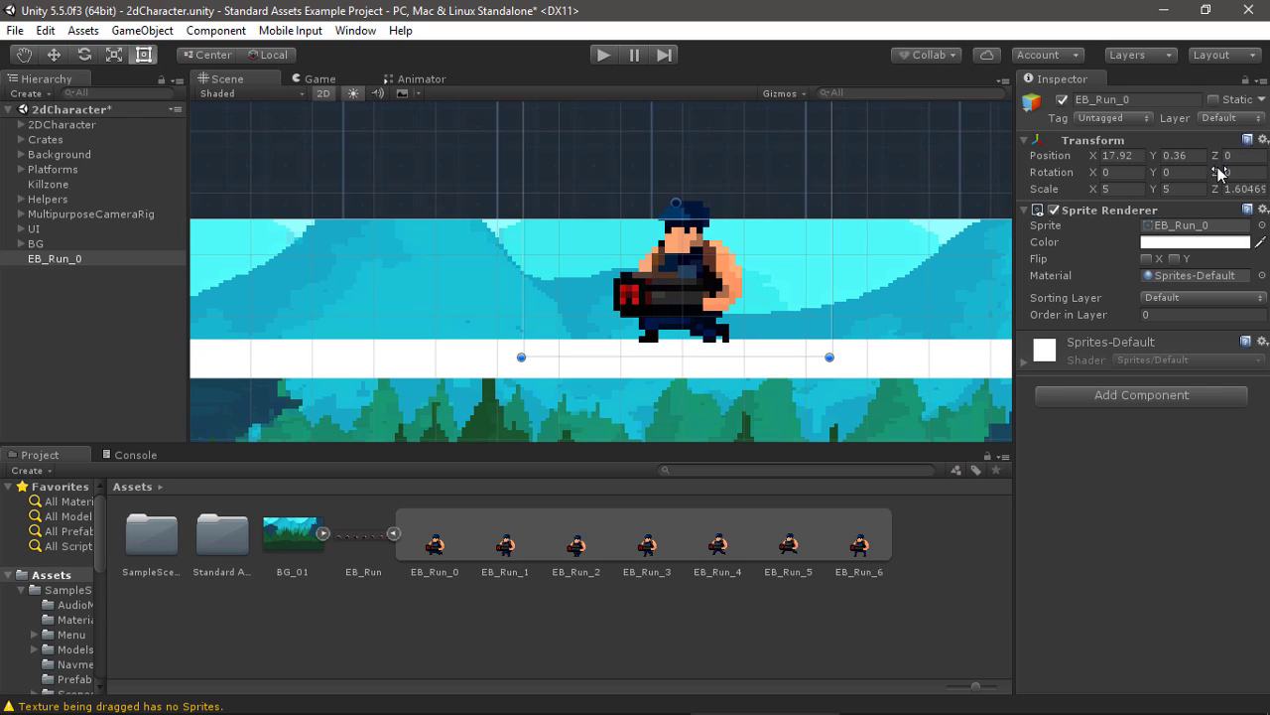
# - Reset EB_Run_0's scale to X 1, Y 1, Z 0
pyautogui.click(1249, 188)
pyautogui.write('0')
pyautogui.click(1179, 188)
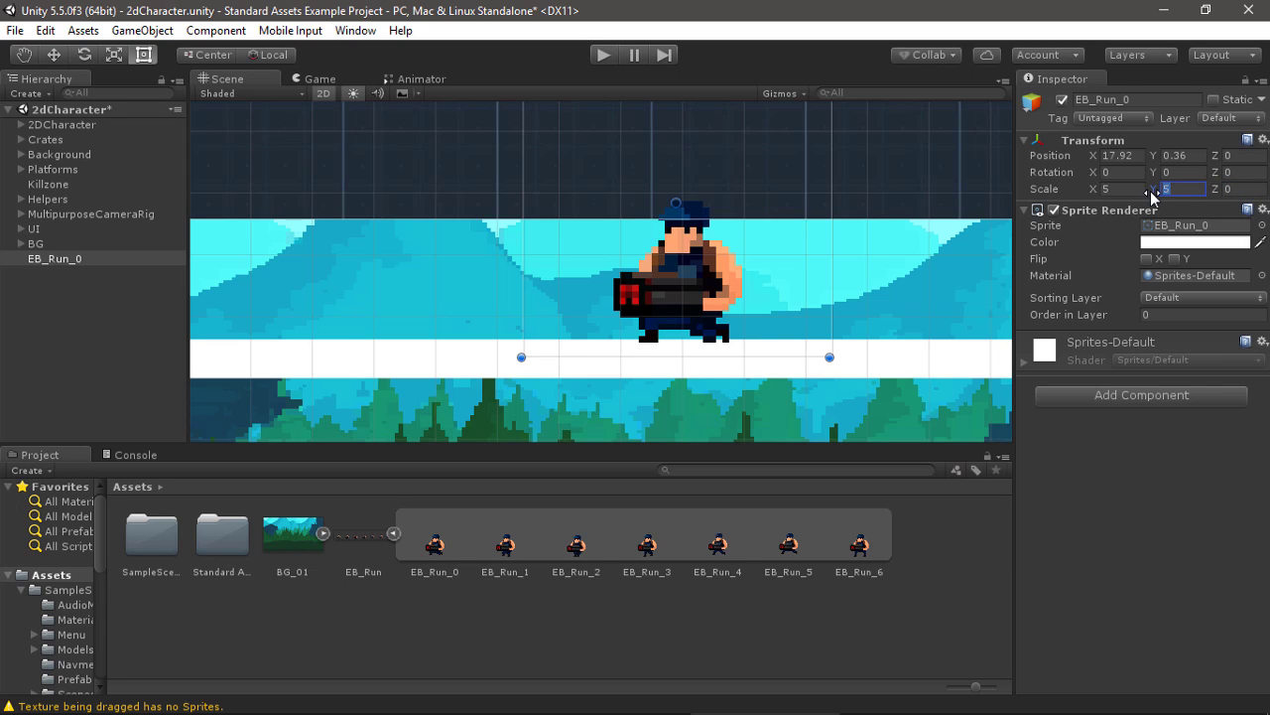
pyautogui.write('1')
pyautogui.click(1121, 187)
pyautogui.write('1')
pyautogui.press('Return')
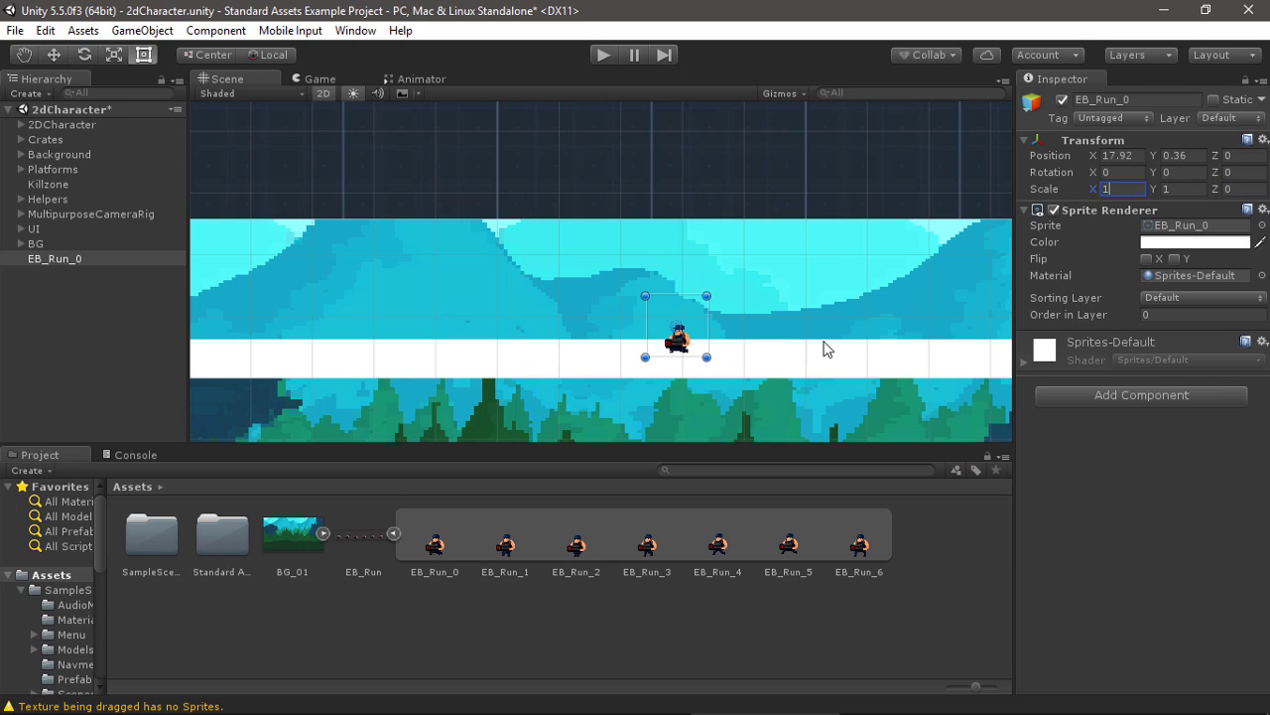
# - Drag all seven frames, EB_Run_0 to EB_Run_6, into the scene as an animation
pyautogui.moveTo(611, 339); pyautogui.dragTo(621, 320)
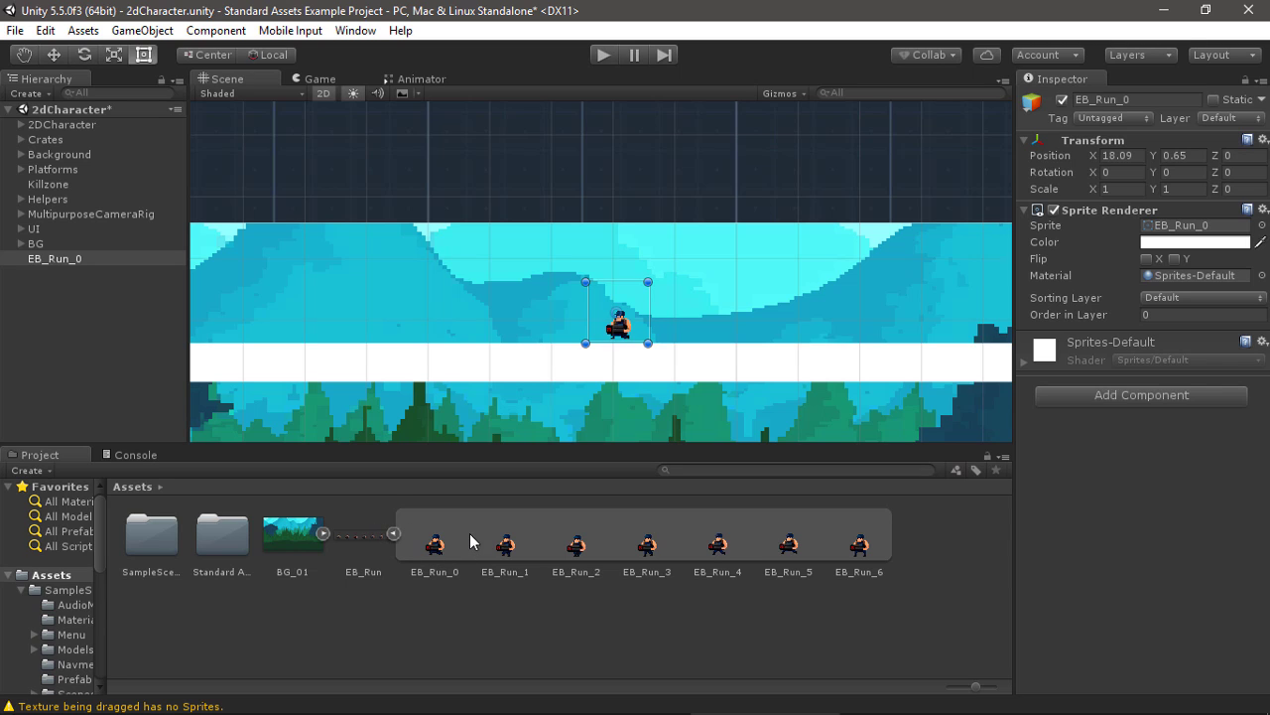
pyautogui.click(463, 544)
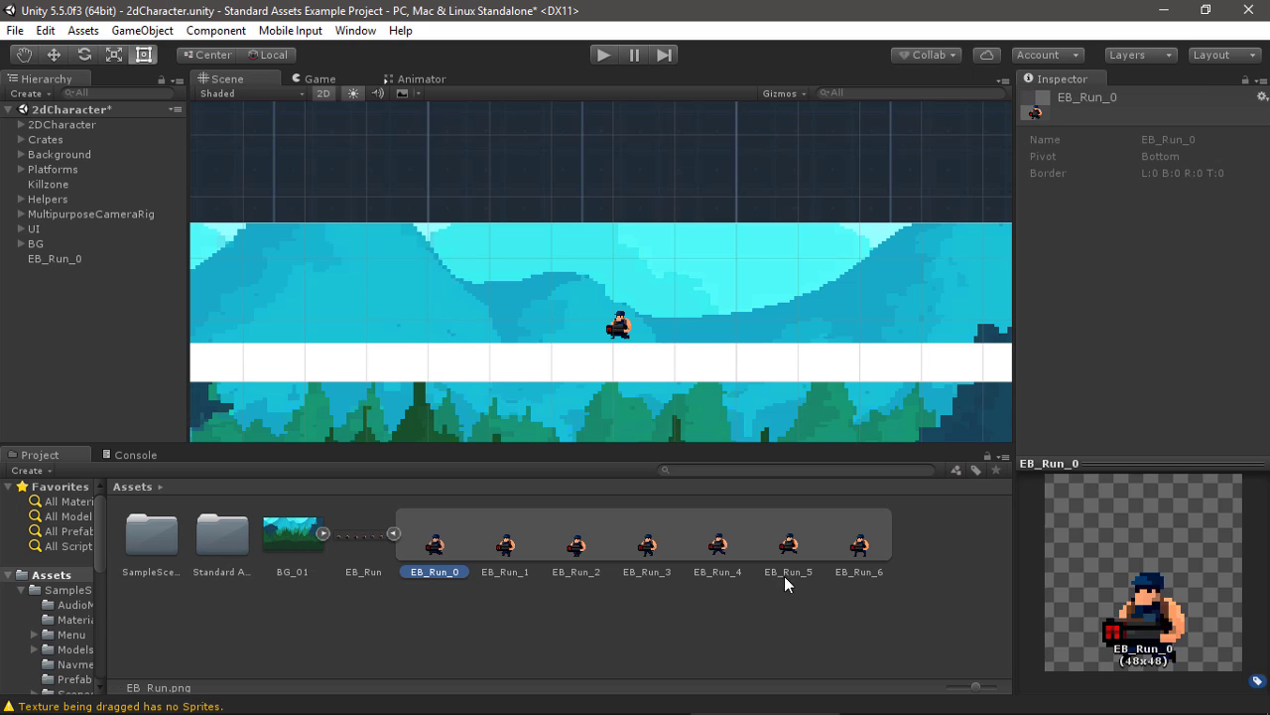
pyautogui.keyDown('shift'); pyautogui.click(858, 546); pyautogui.keyUp('shift')
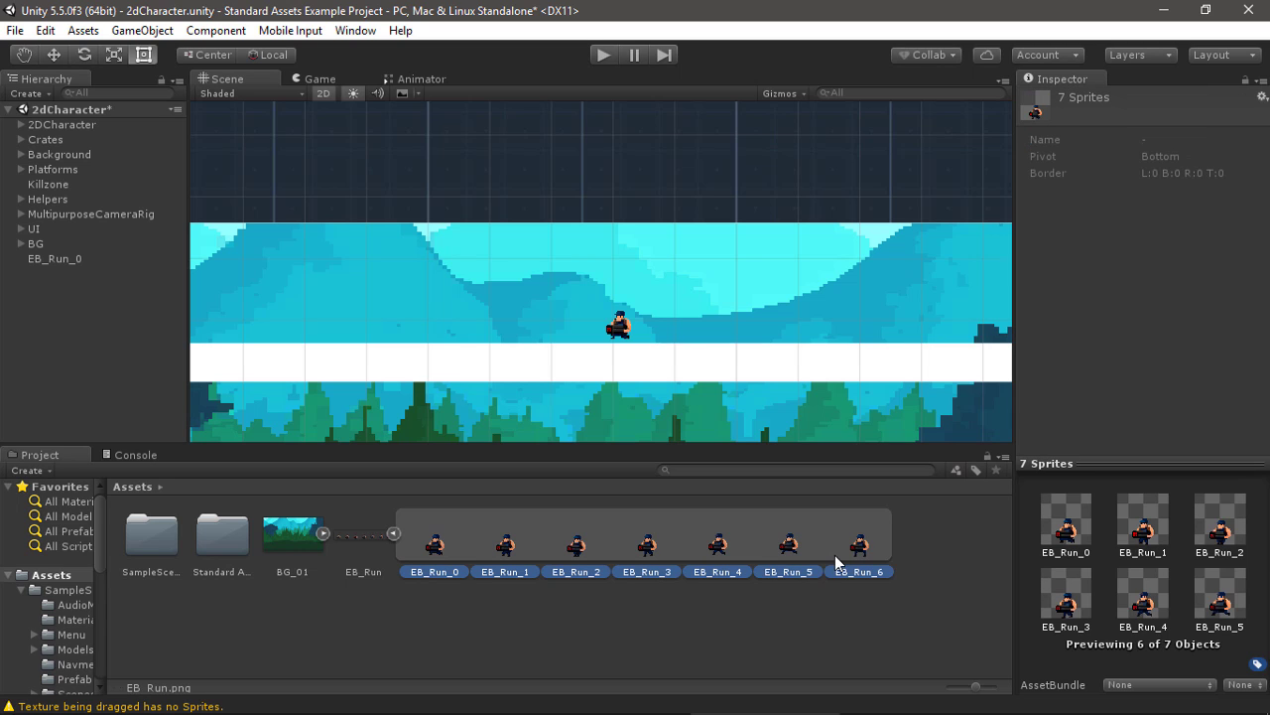
pyautogui.moveTo(835, 562)
pyautogui.mouseDown()
pyautogui.moveTo(486, 367)
pyautogui.moveTo(557, 340)
pyautogui.mouseUp()
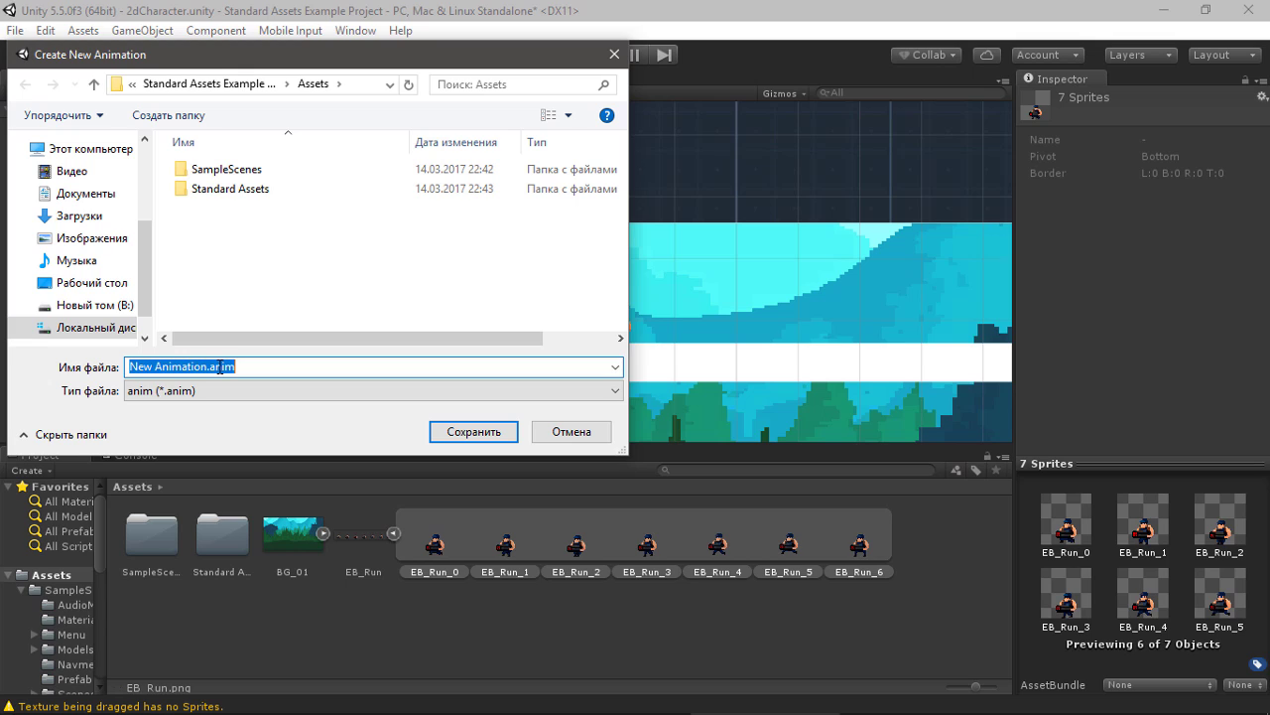
# - Name the new animation clip EB_Run and save it
pyautogui.write('EB_R')
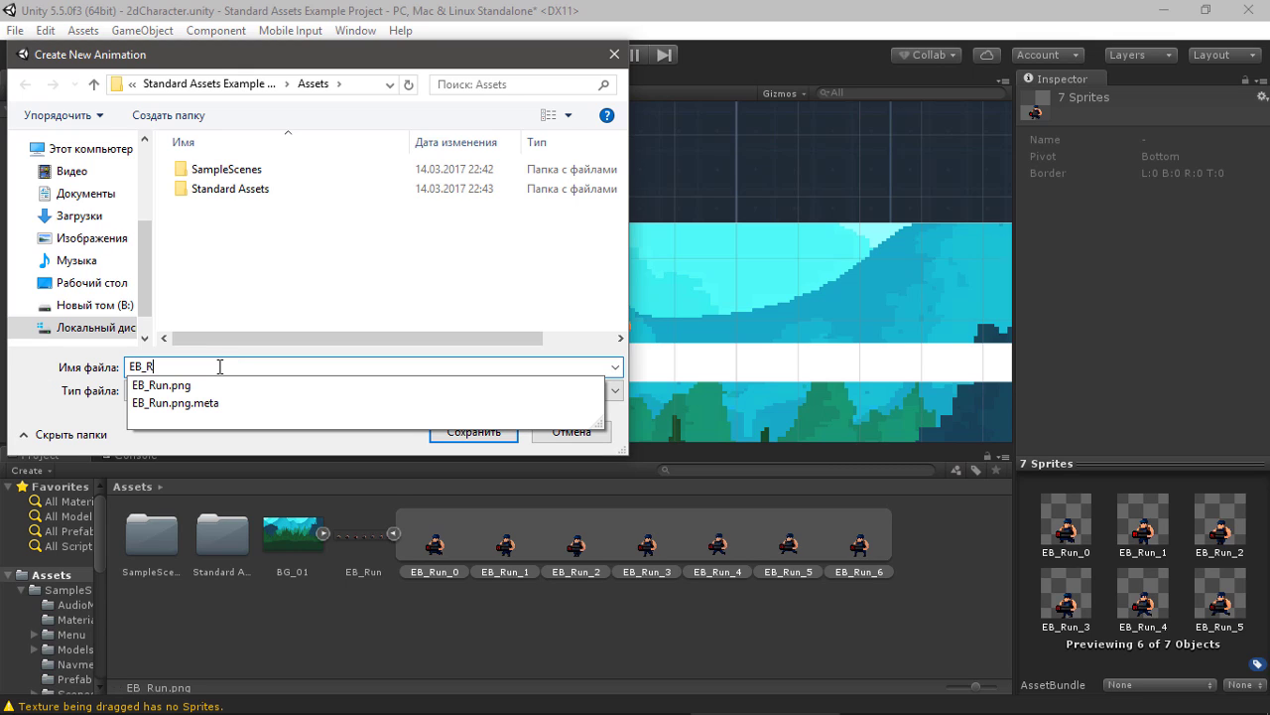
pyautogui.write('N')
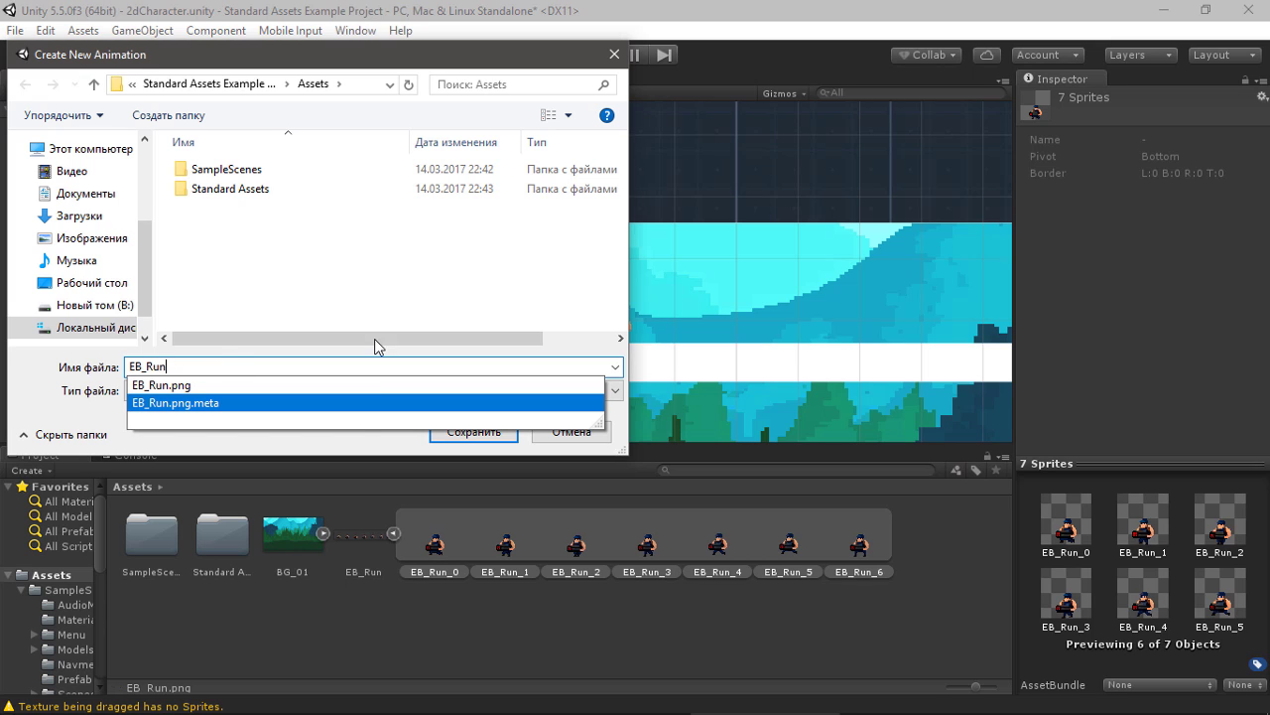
pyautogui.press('BackSpace')
pyautogui.press('BackSpace')
pyautogui.write('un')
pyautogui.press('Return')
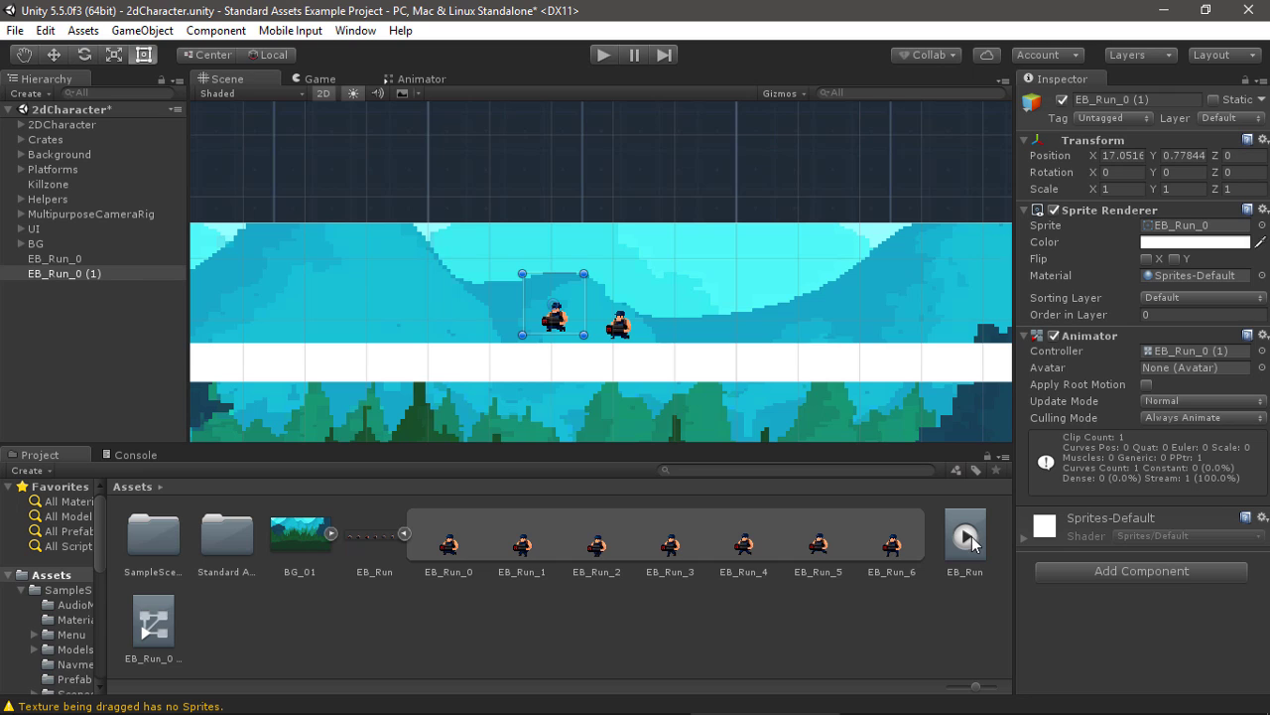
# - Collapse the EB_Run sheet's frames and inspect the new animation controller
pyautogui.click(404, 533)
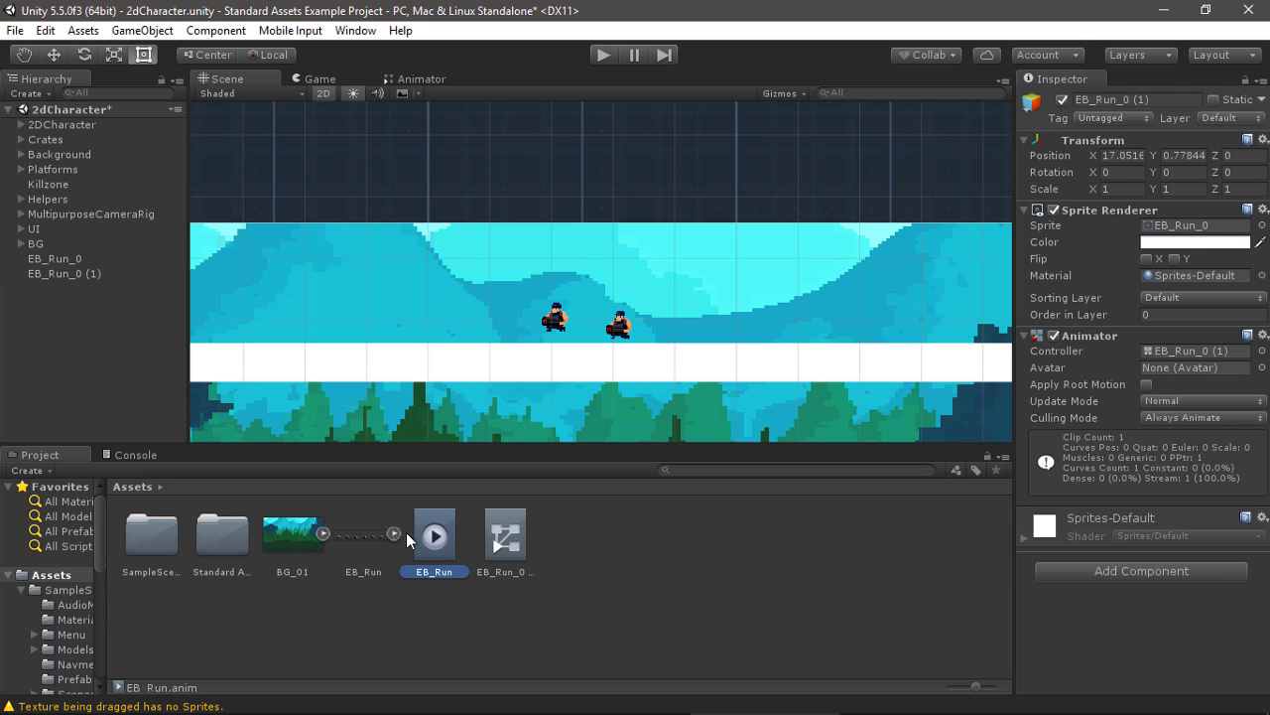
pyautogui.click(506, 541)
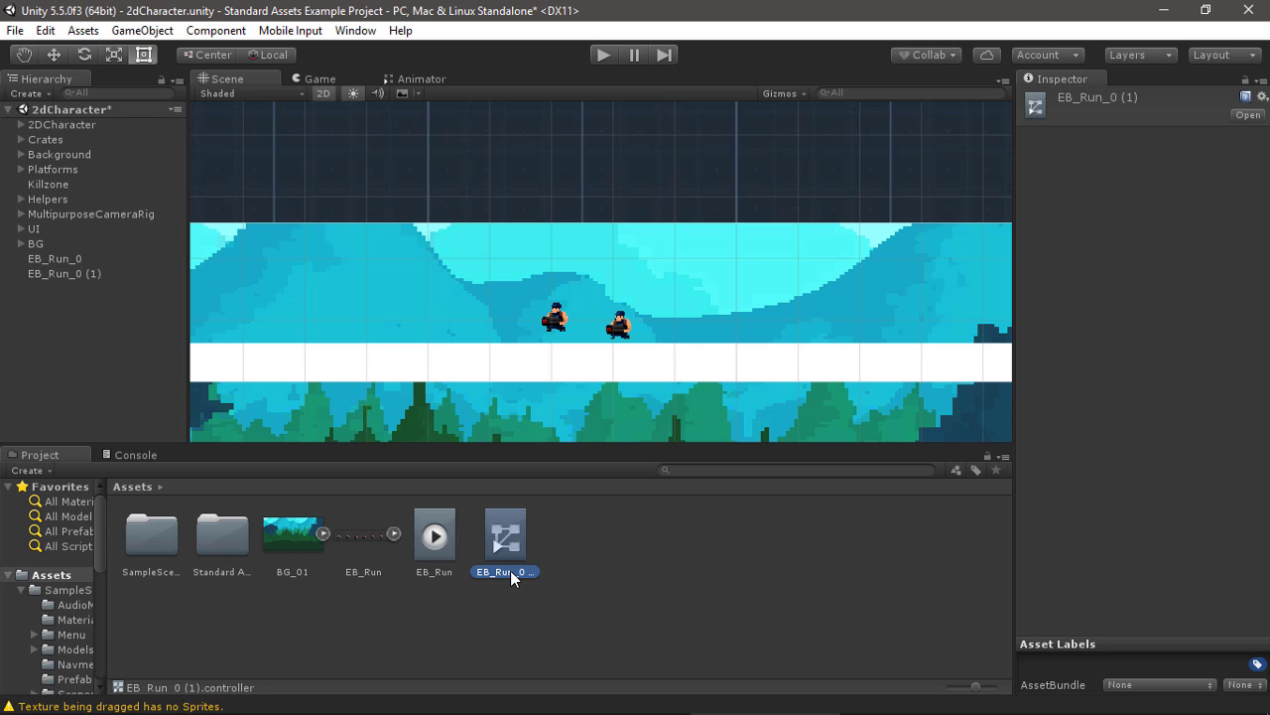
pyautogui.hotkey('ctrl', 'z')
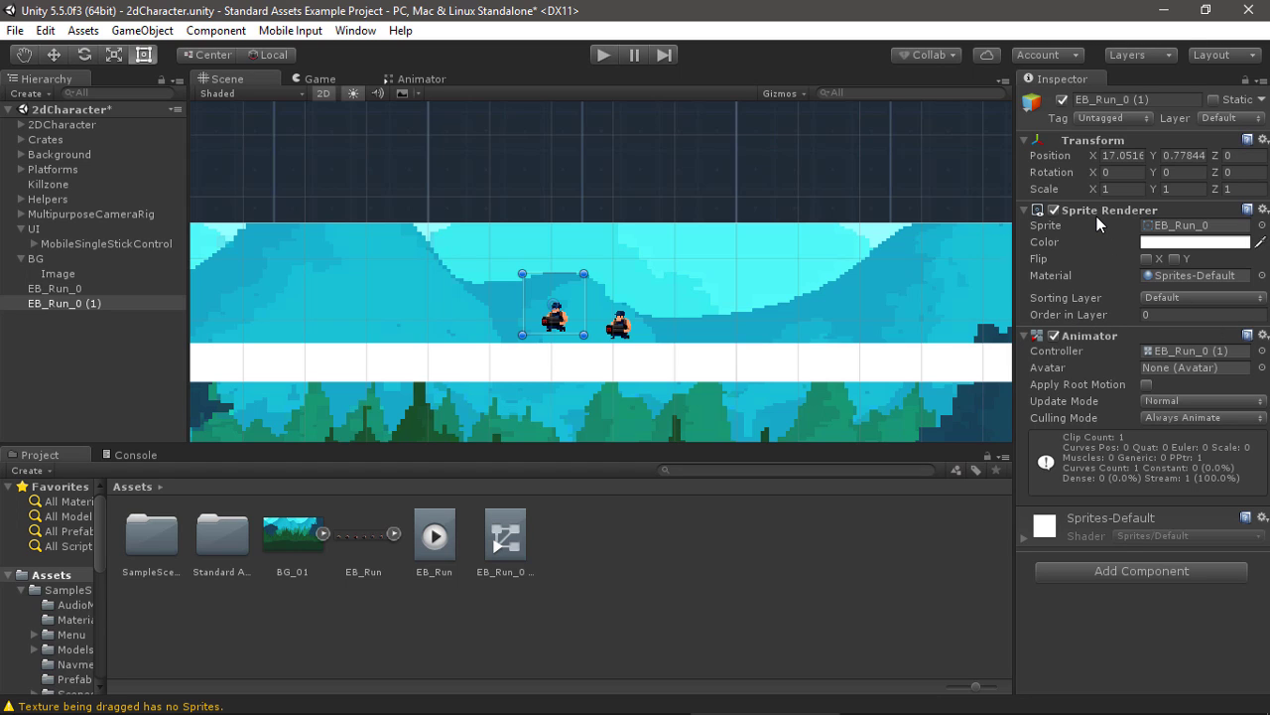
# - Select the original EB_Run_0 character among the overlapping scene objects
pyautogui.click(618, 328)
pyautogui.click(621, 331)
pyautogui.click(623, 332)
pyautogui.click(624, 333)
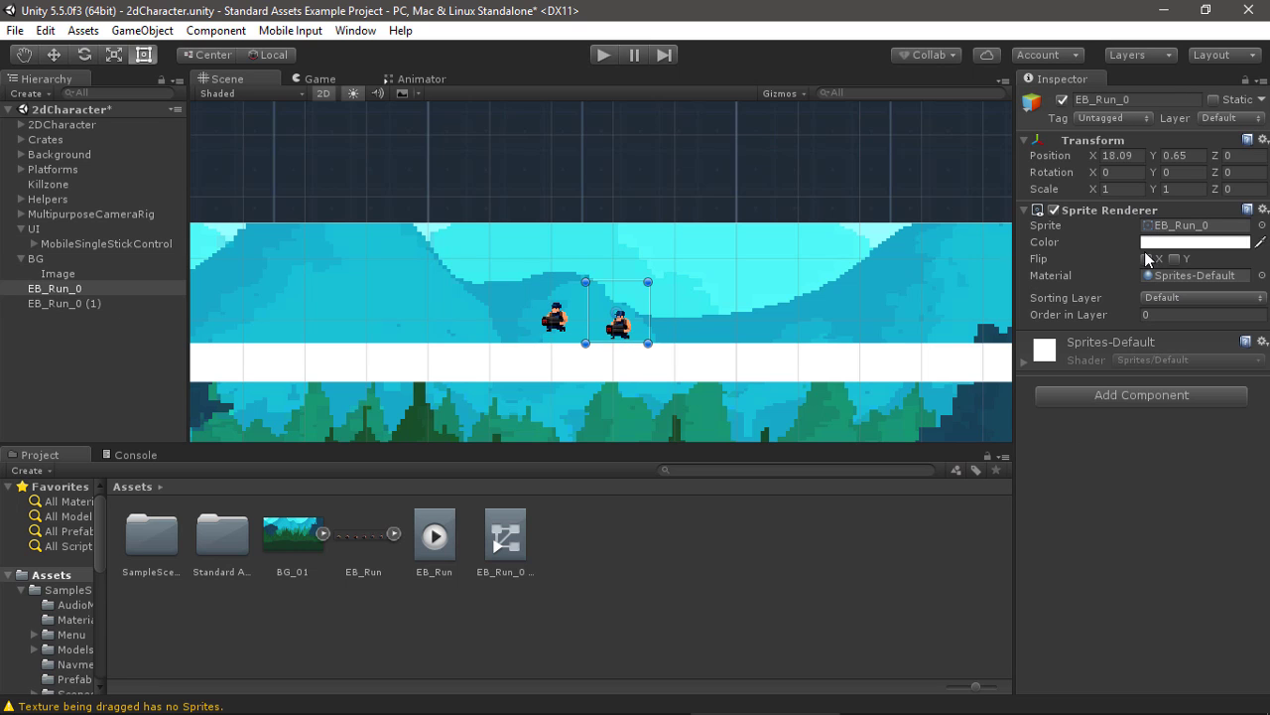
pyautogui.scroll(2, 570, 344)
# - Scale EB_Run_0 (1) to 5 × 5, move it onto the platform, and start Play mode
pyautogui.scroll(2, 604, 320)
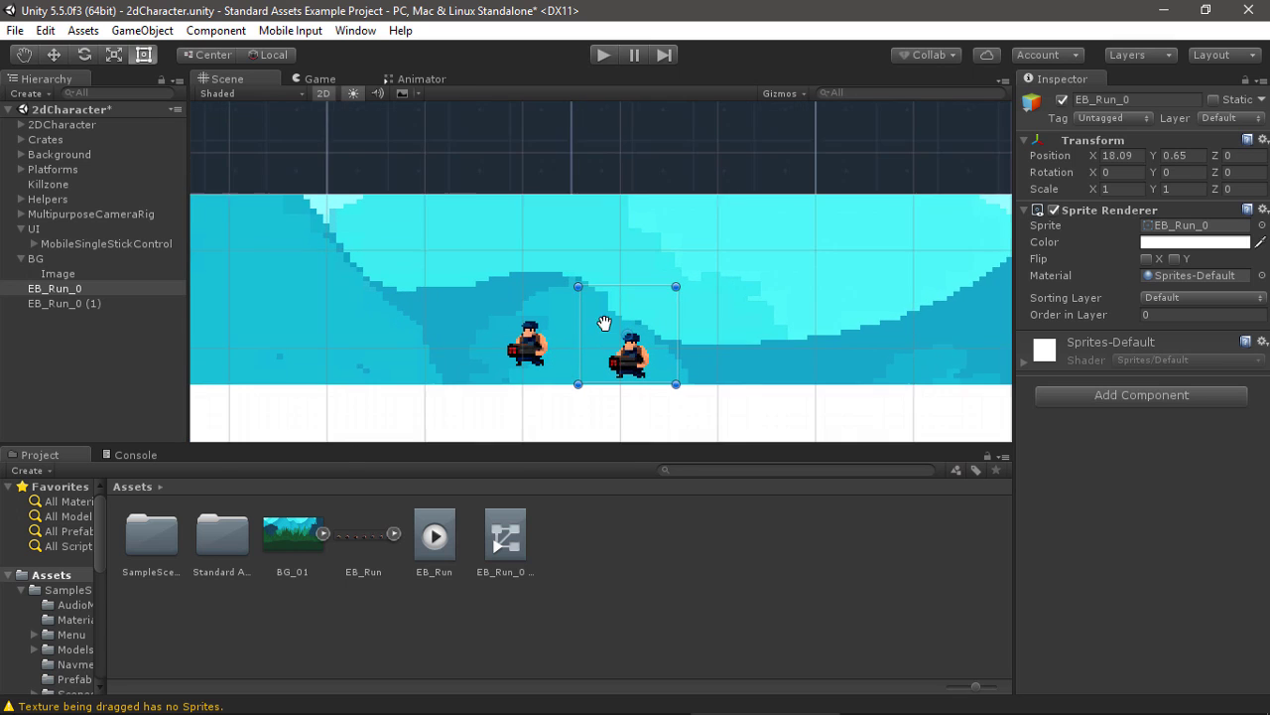
pyautogui.scroll(2, 603, 320)
pyautogui.click(65, 299)
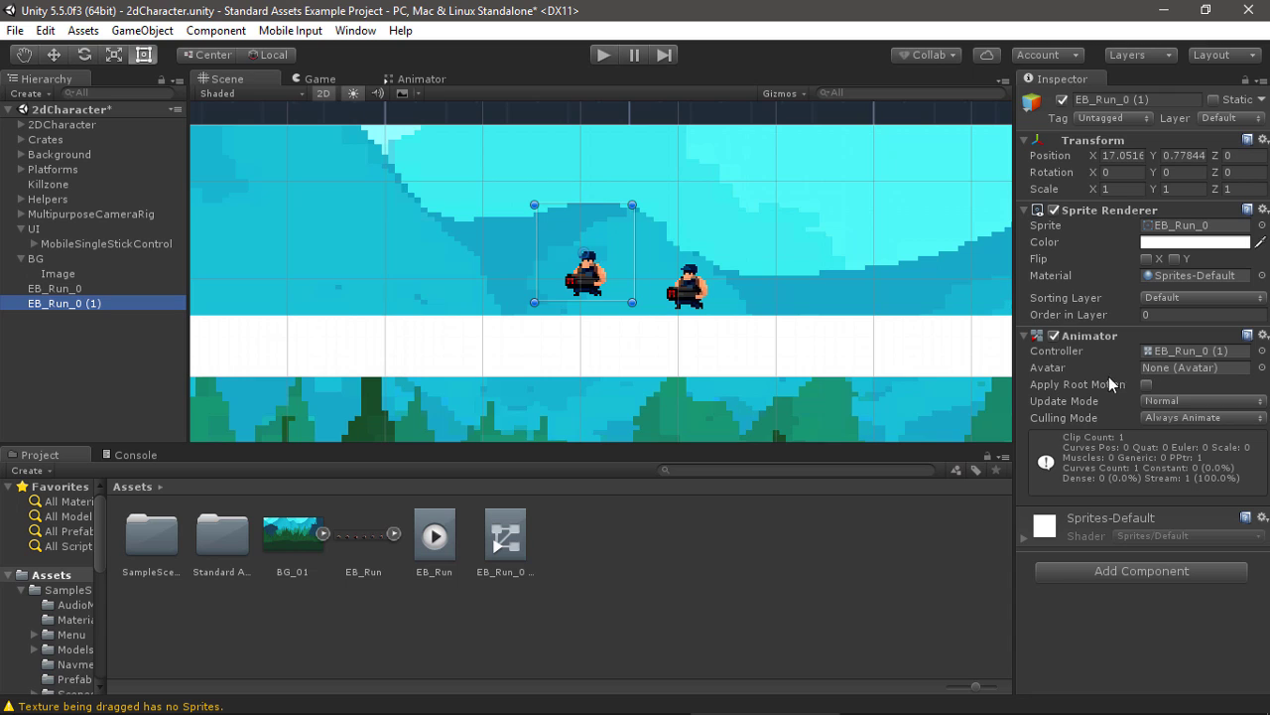
pyautogui.click(1122, 188)
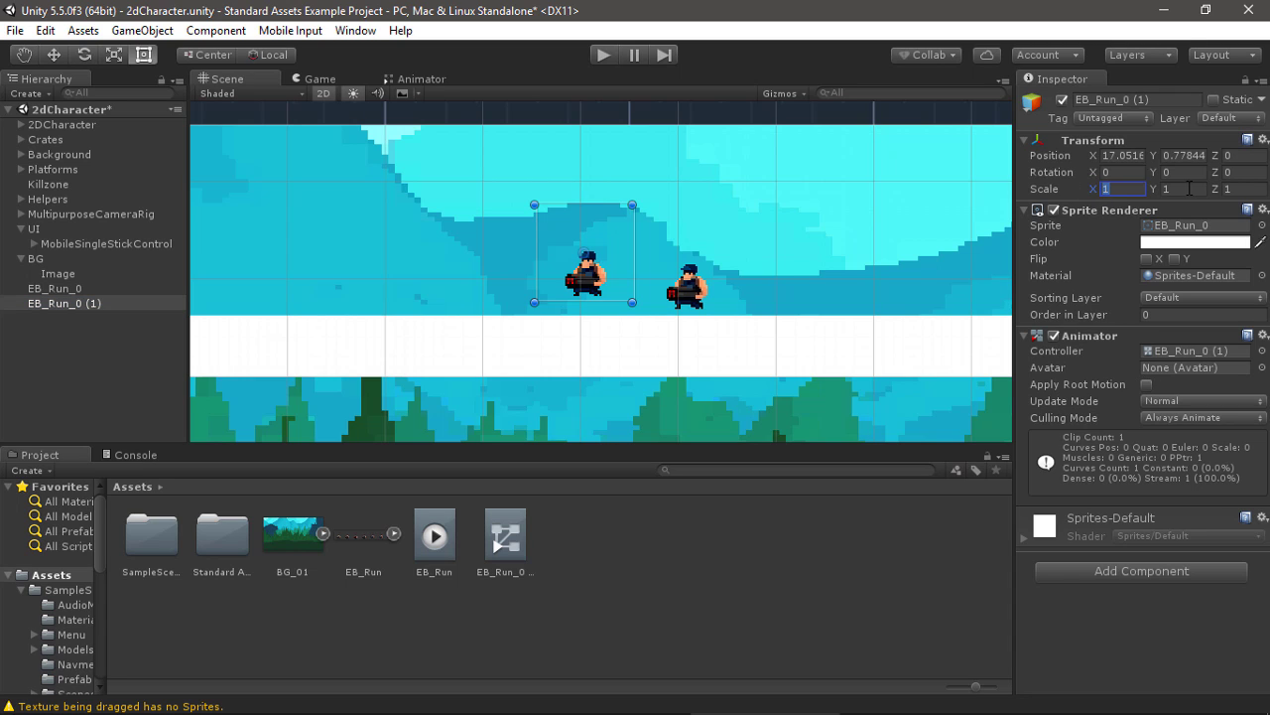
pyautogui.write('5')
pyautogui.press('Tab')
pyautogui.write('5')
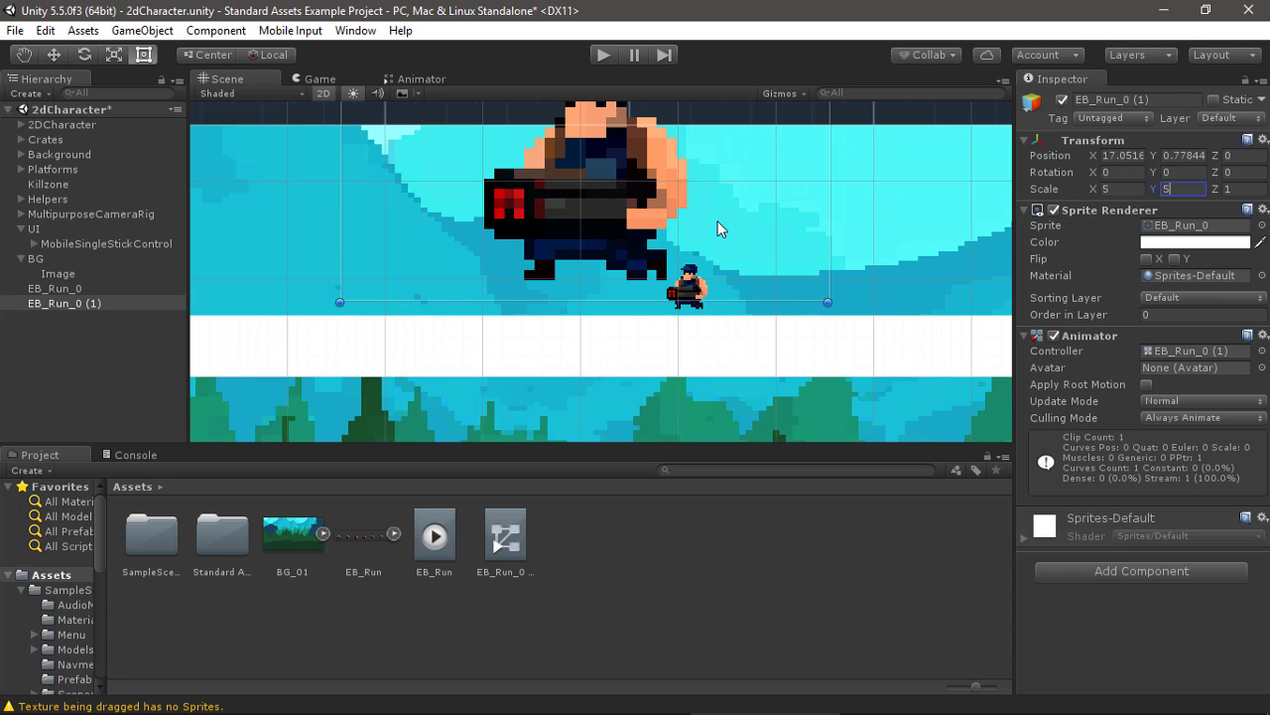
pyautogui.press('Return')
pyautogui.moveTo(613, 208); pyautogui.dragTo(576, 218)
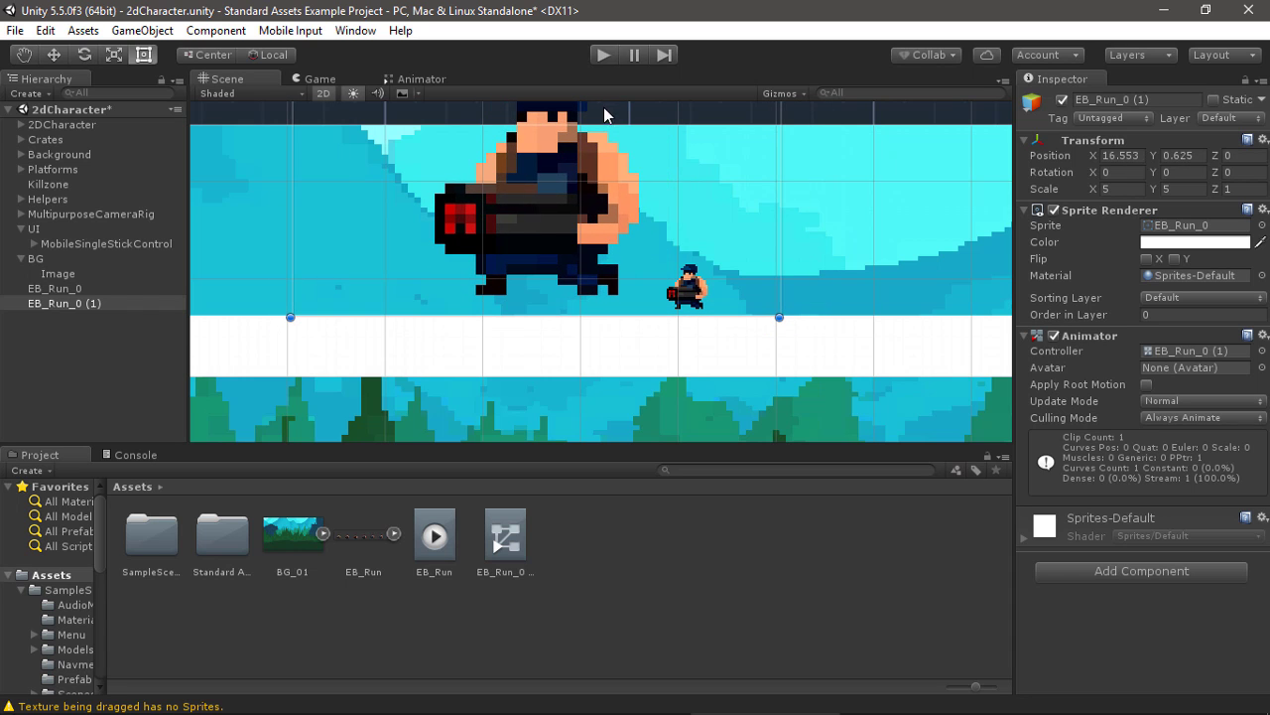
pyautogui.click(604, 53)
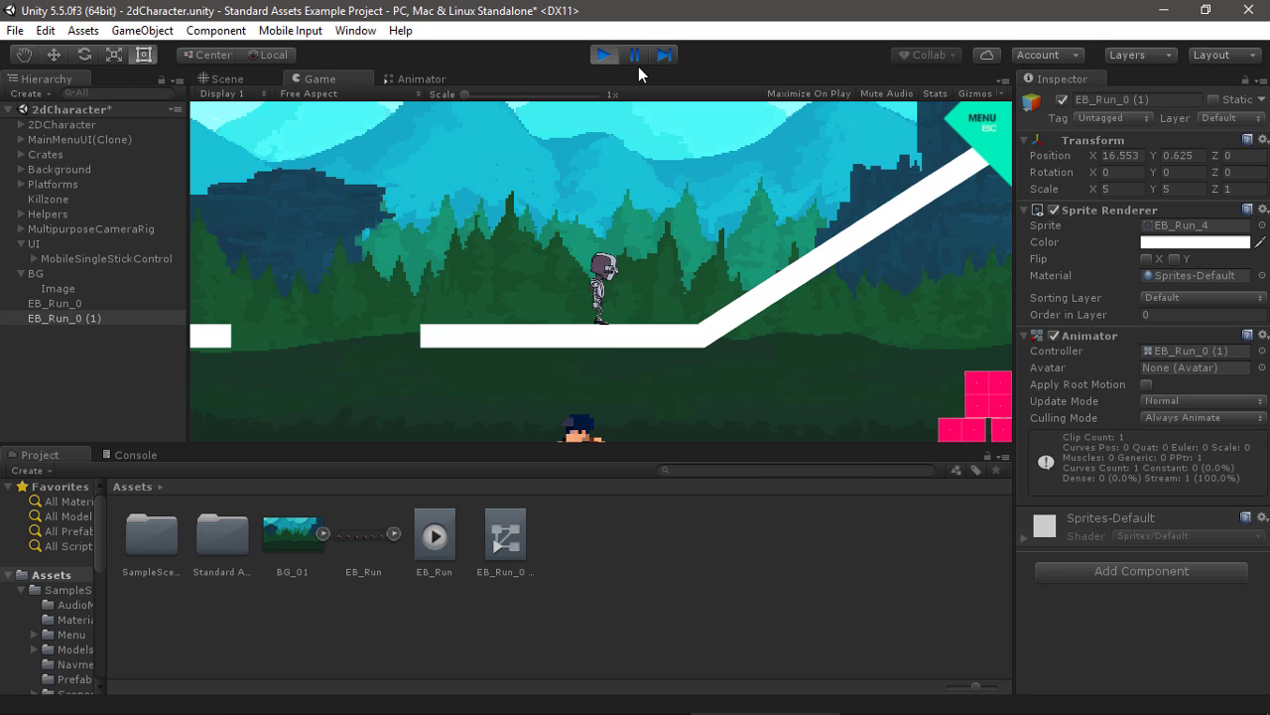
# - Run the robot left off its platform, then right past the enemy, and end the play test
pyautogui.press('Left')
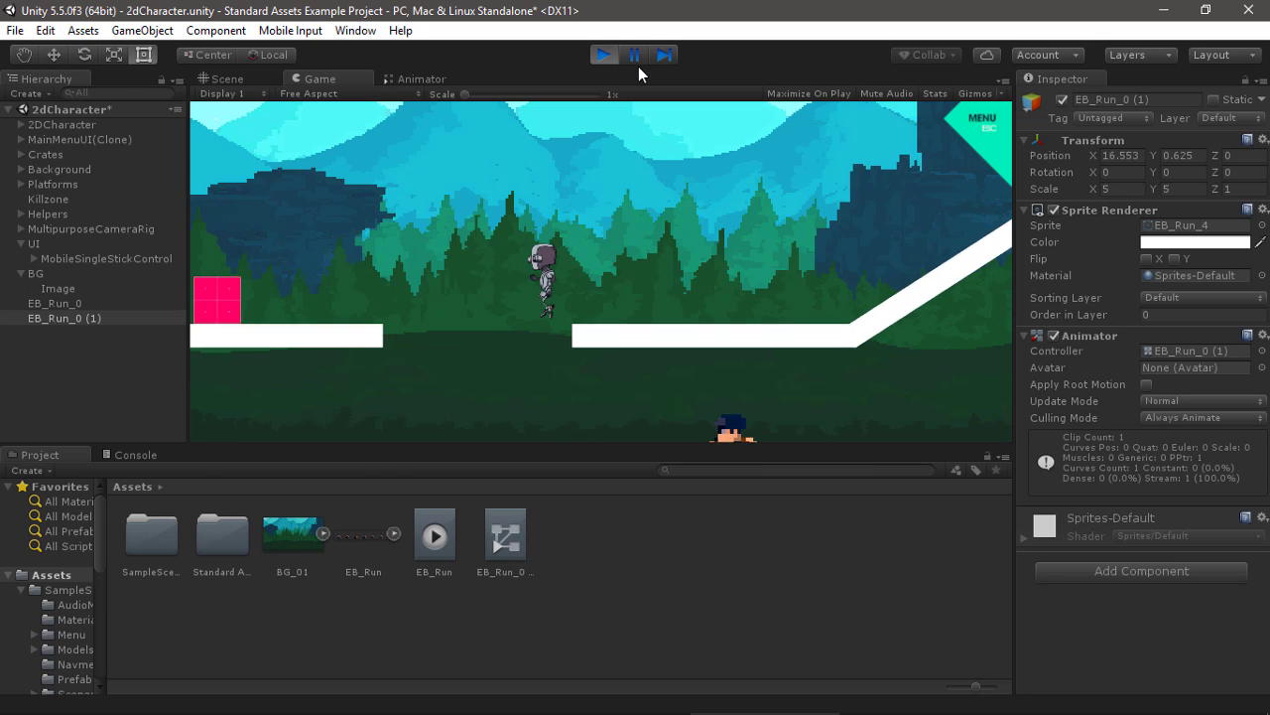
pyautogui.press('Left')
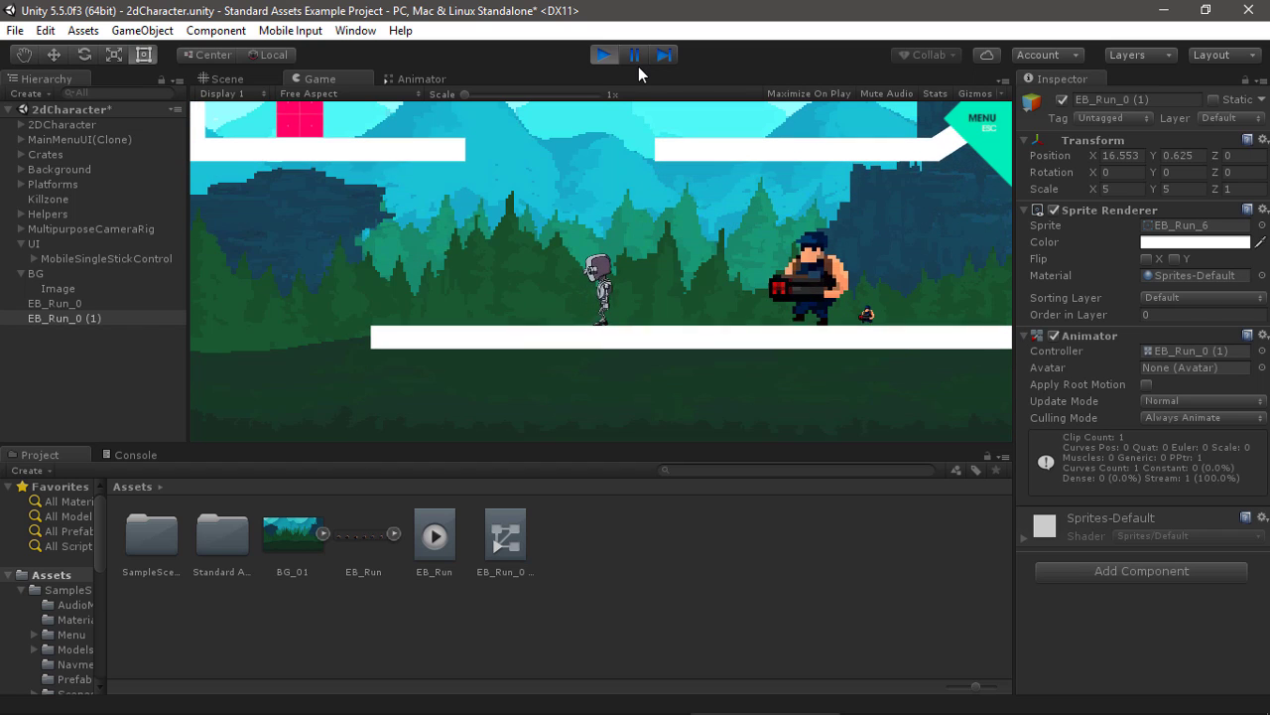
pyautogui.press('Right')
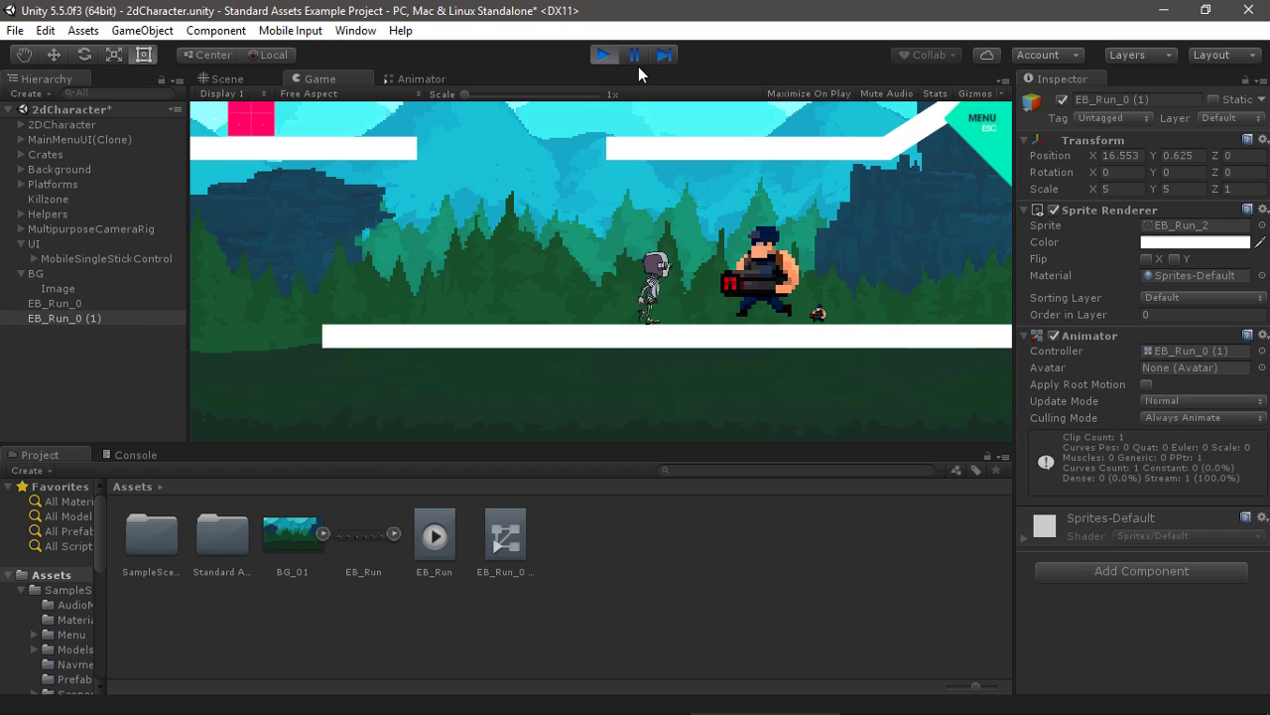
pyautogui.press('Right')
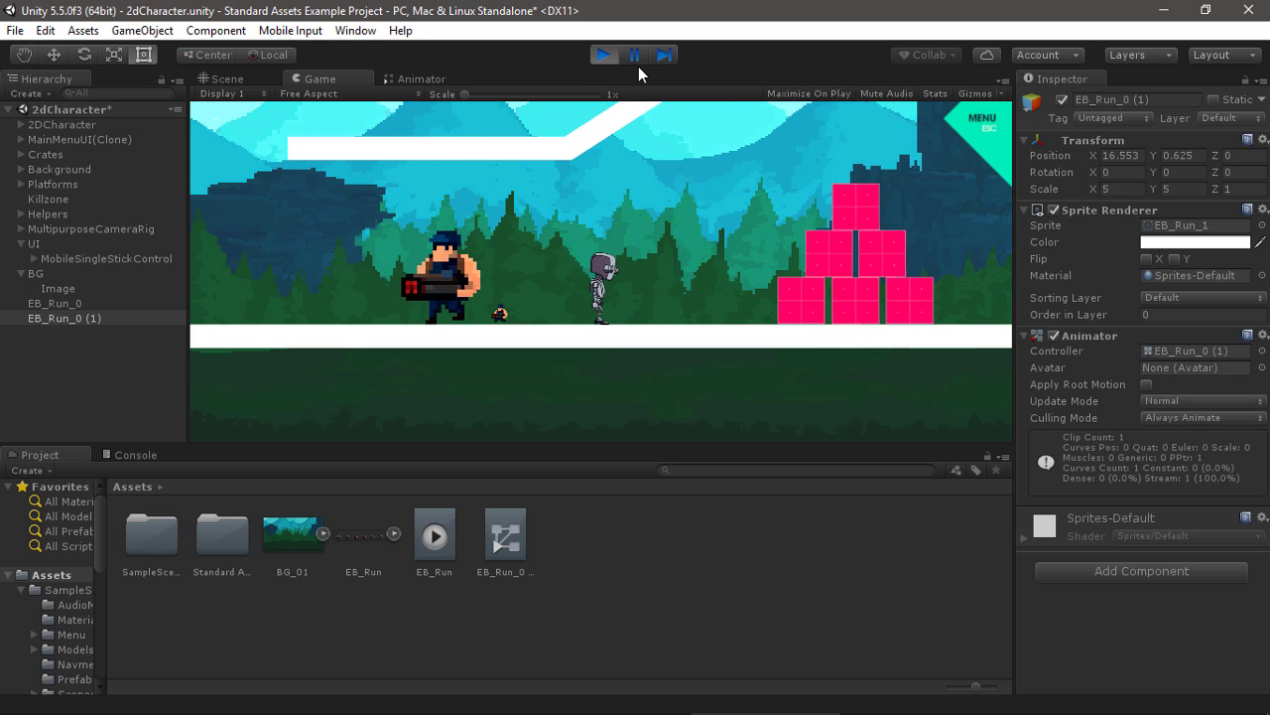
pyautogui.hotkey('ctrl', 'p')
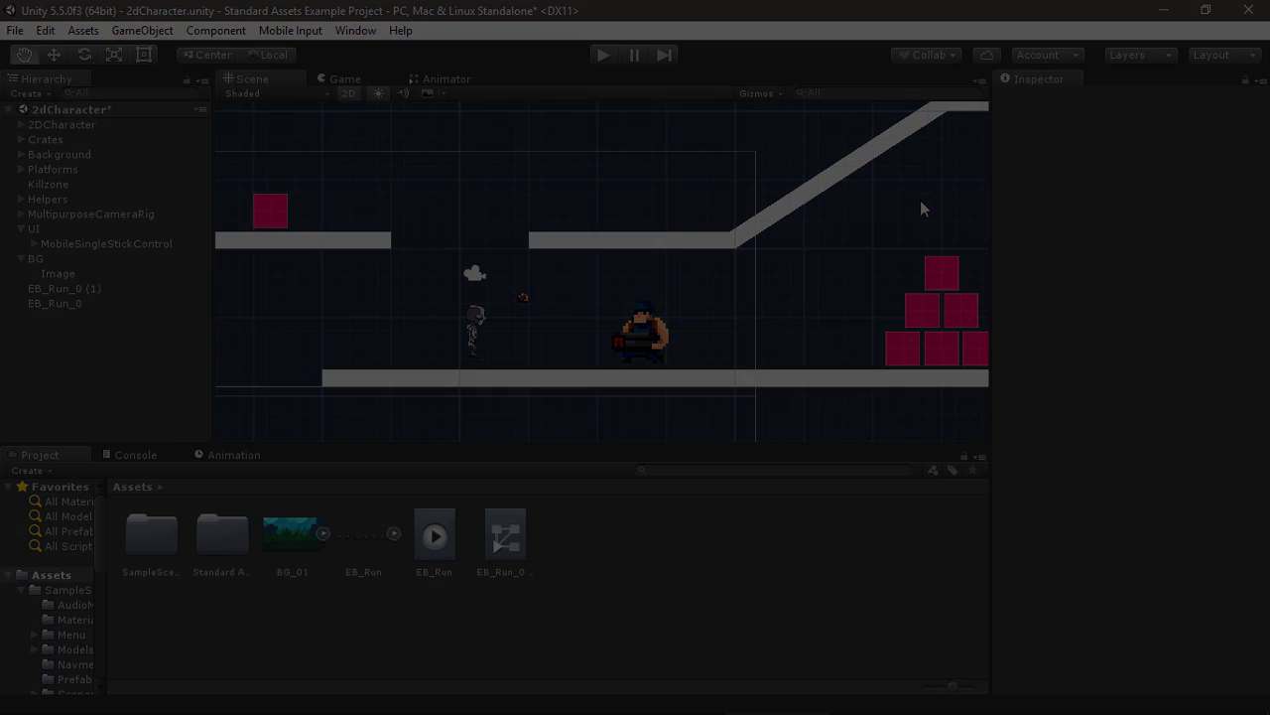
# - Apply an RGB Crunched DXT1 PC format override to the EB_Run sprite sheet
pyautogui.click(366, 537)
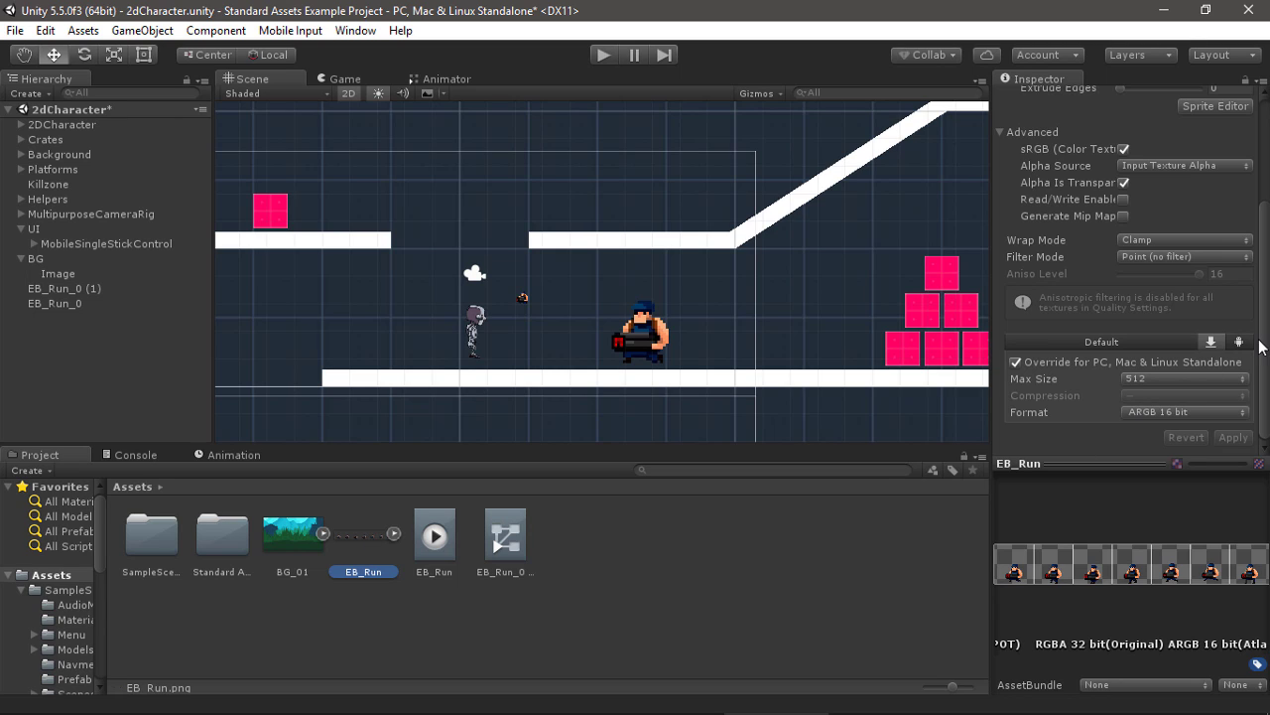
pyautogui.click(1014, 362)
pyautogui.click(1017, 362)
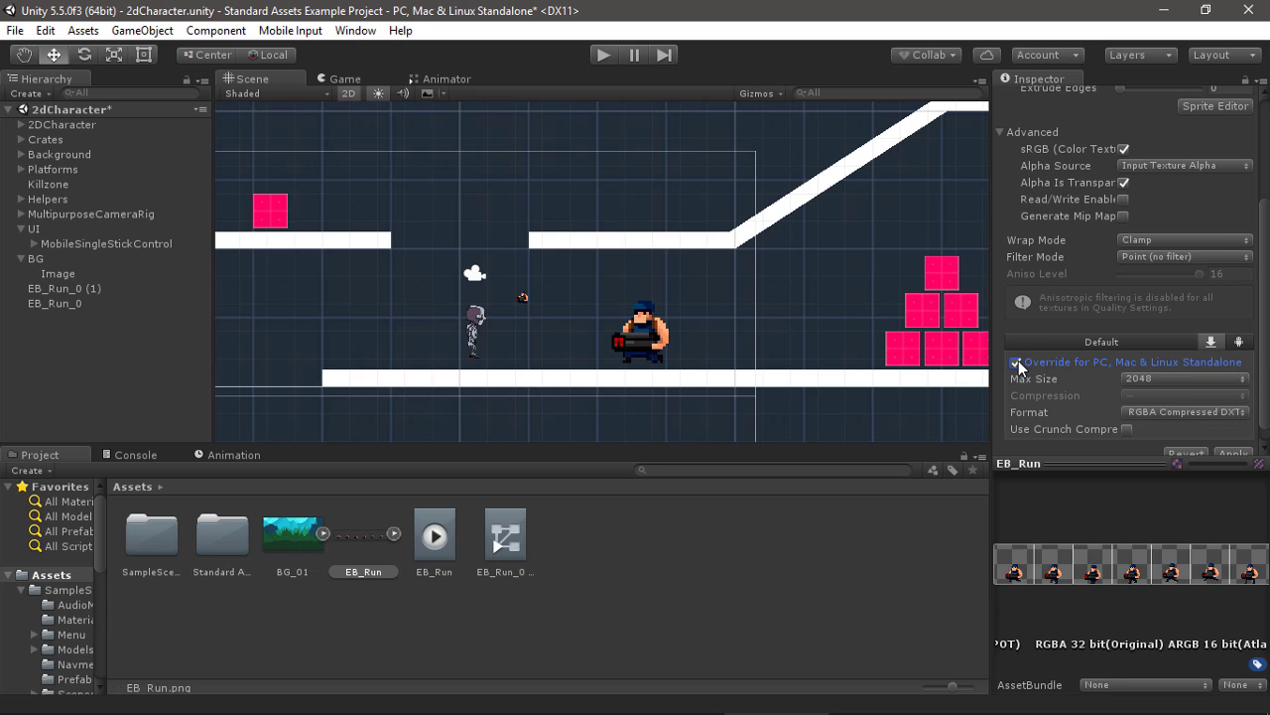
pyautogui.click(1193, 412)
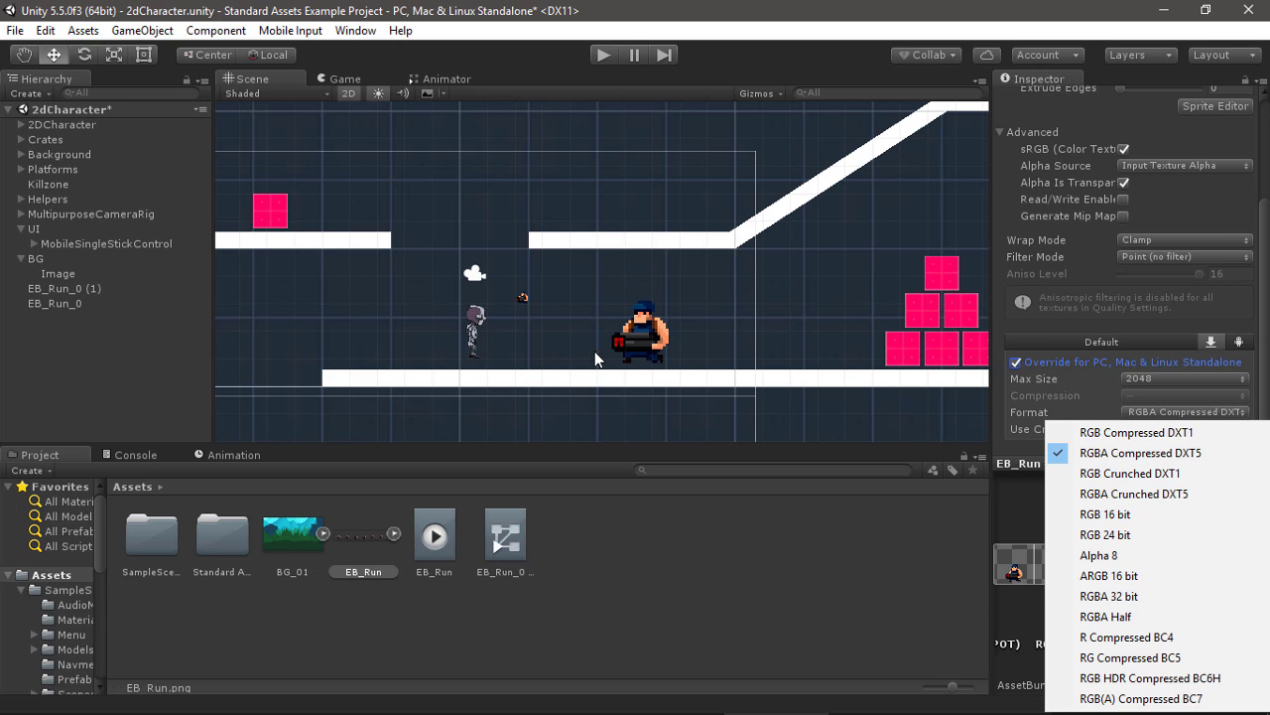
pyautogui.click(1142, 474)
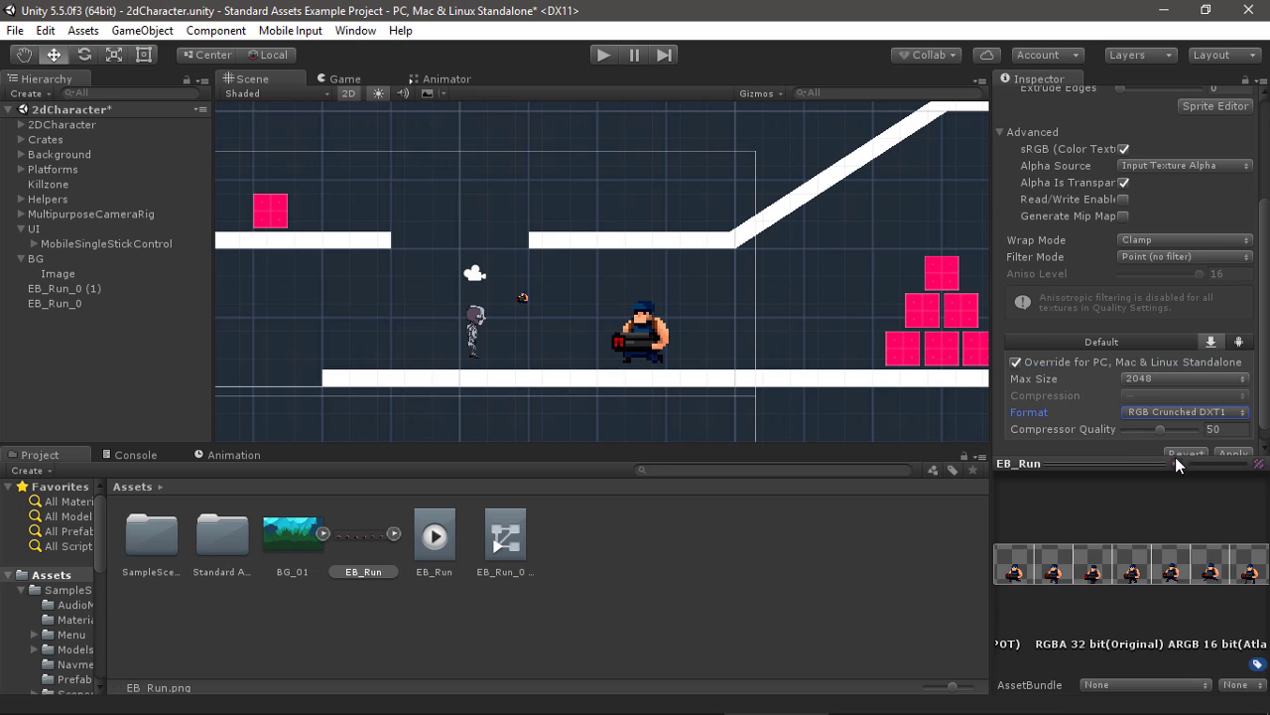
pyautogui.click(1231, 453)
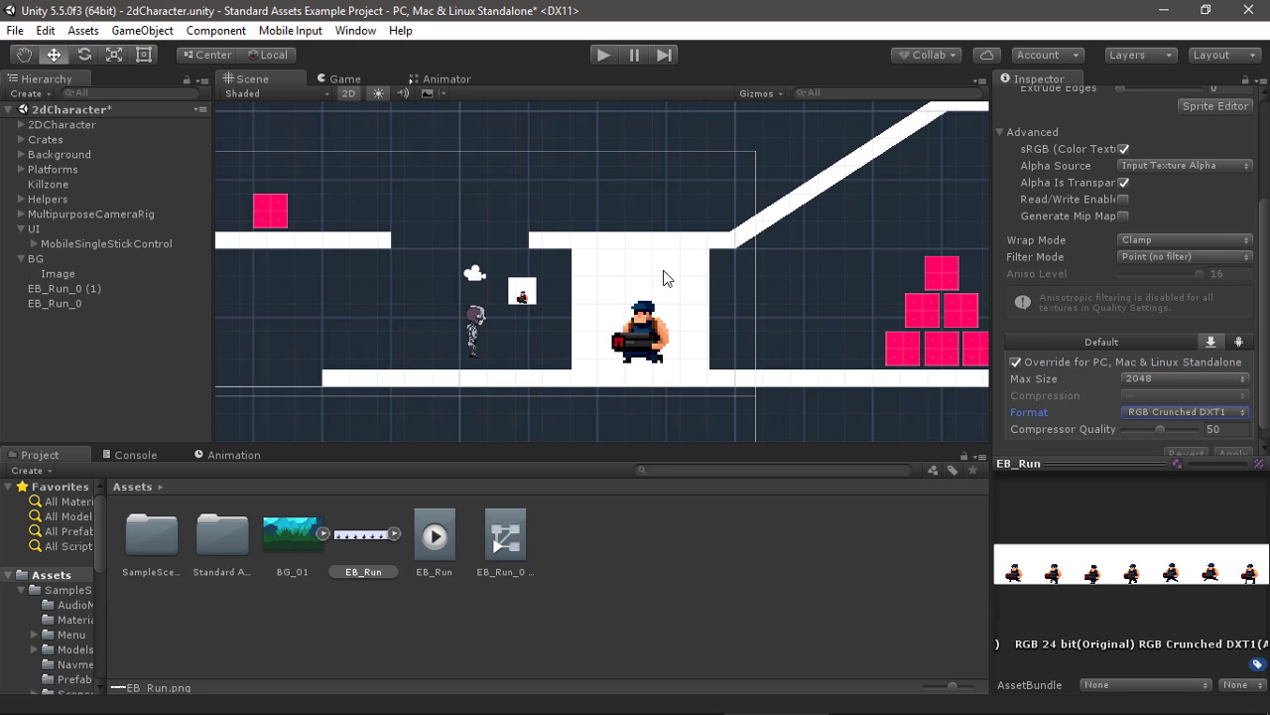
# - Switch EB_Run back to RGBA Compressed DXT5, apply it, and start play-testing
pyautogui.click(1203, 411)
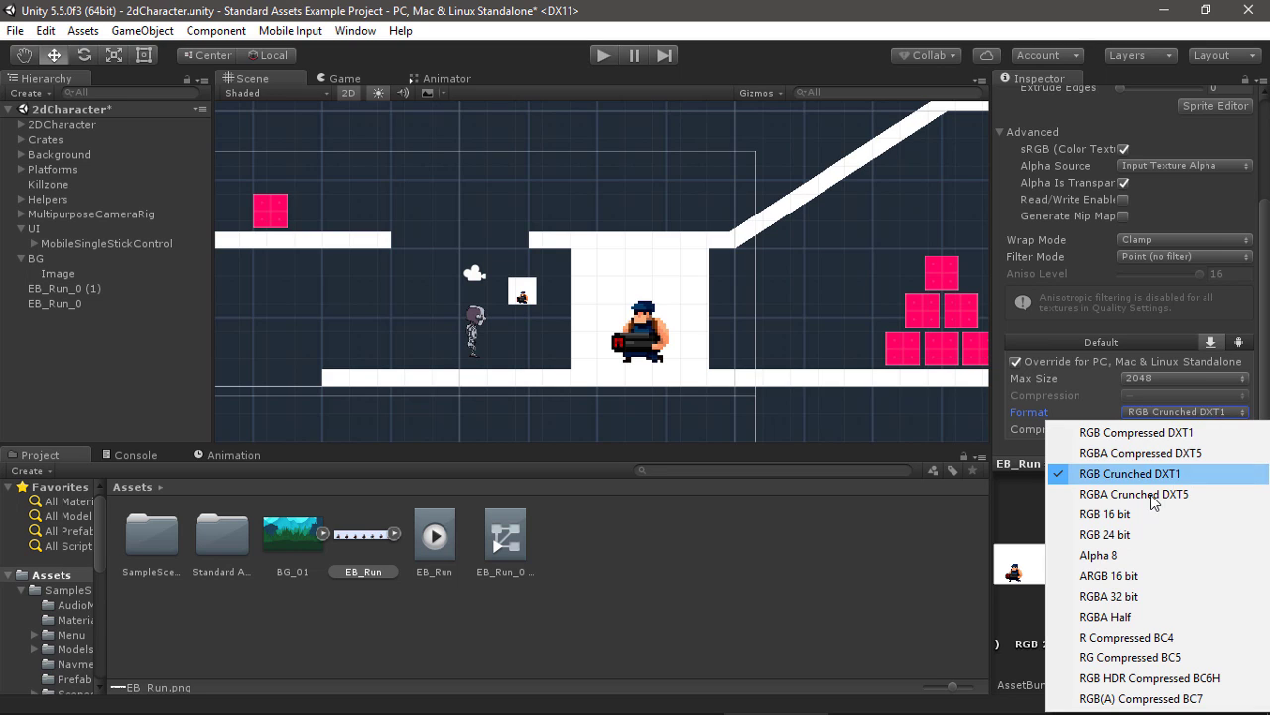
pyautogui.click(1163, 454)
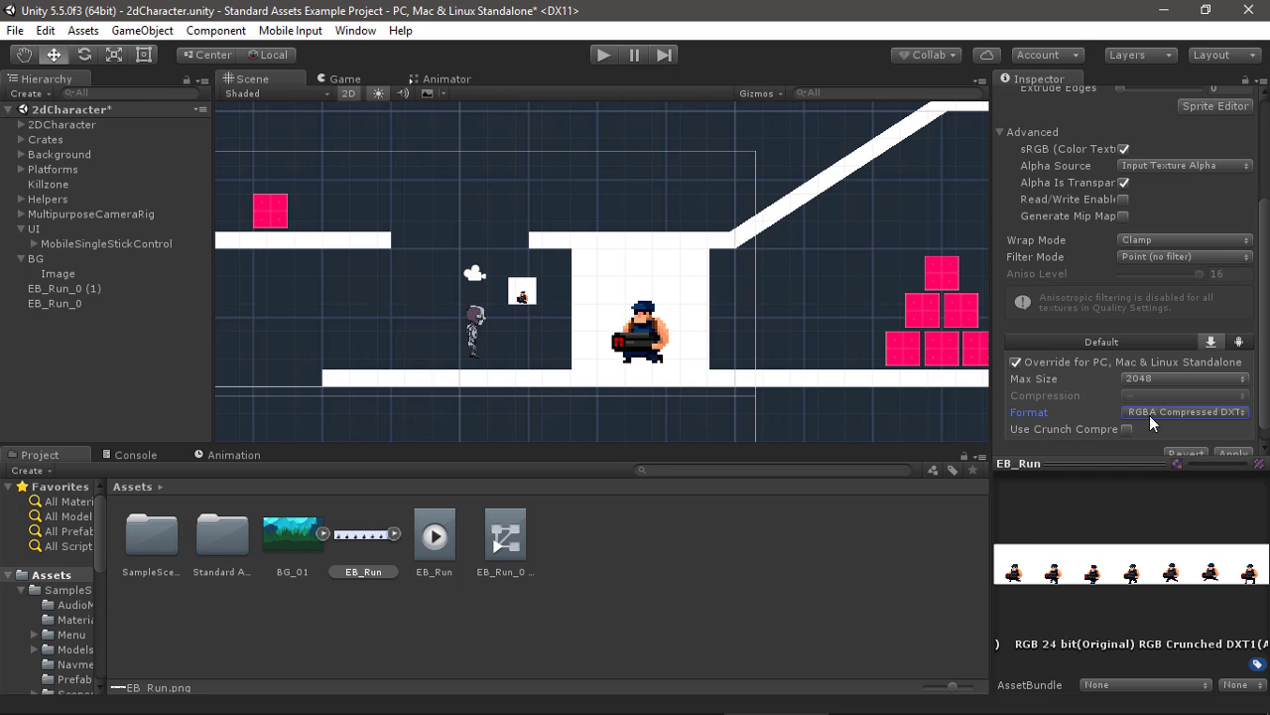
pyautogui.click(1232, 454)
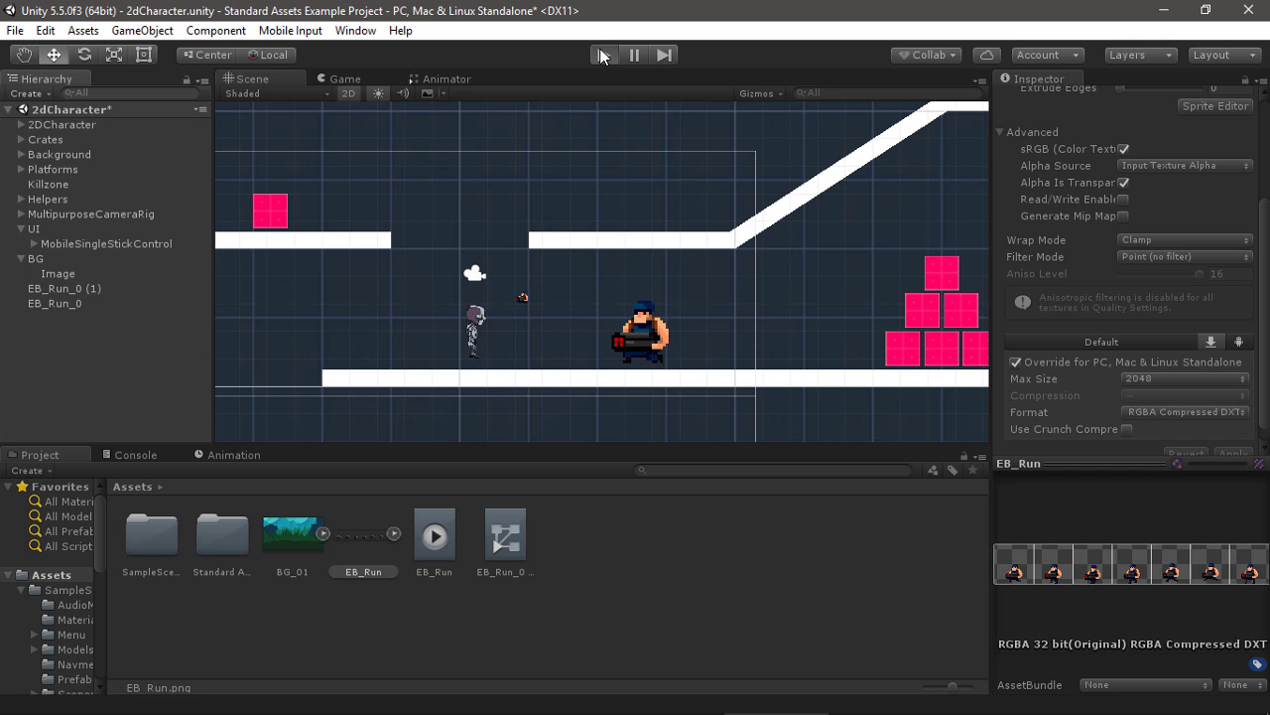
pyautogui.click(602, 56)
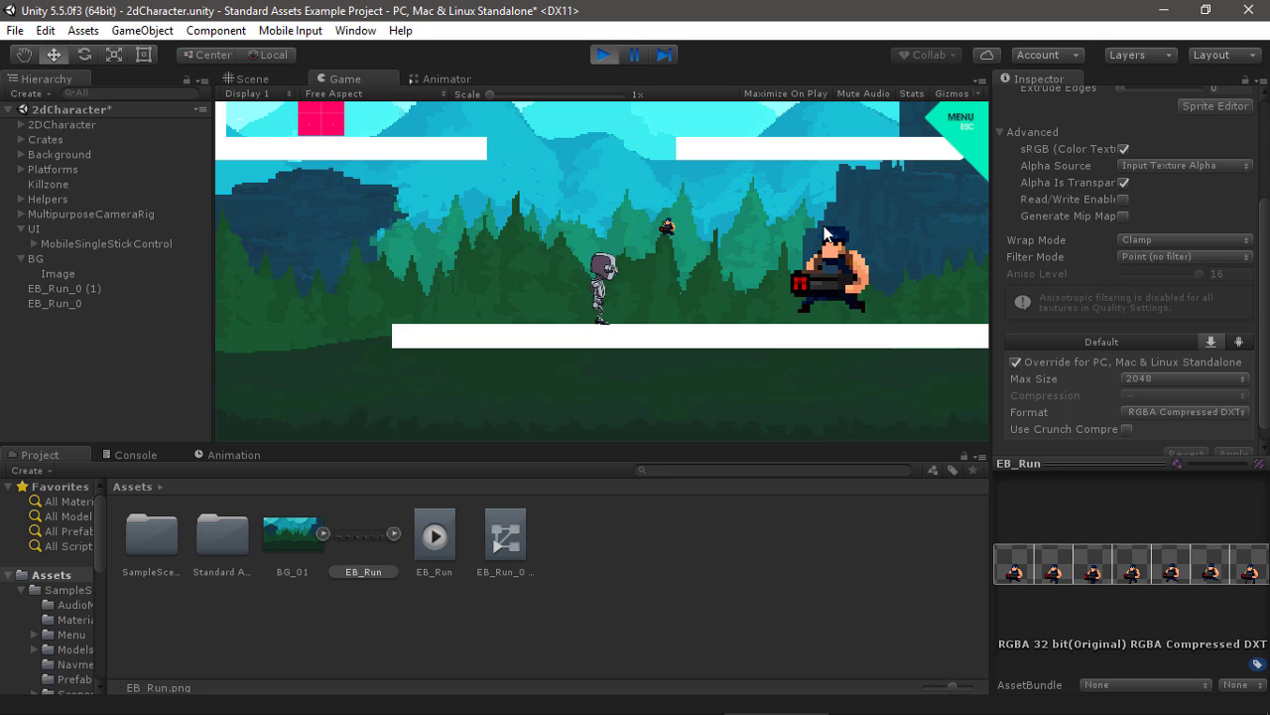
# - Stop play mode and bring up EB_Run's PC texture format list, currently RGBA Compressed DXT5
pyautogui.click(603, 56)
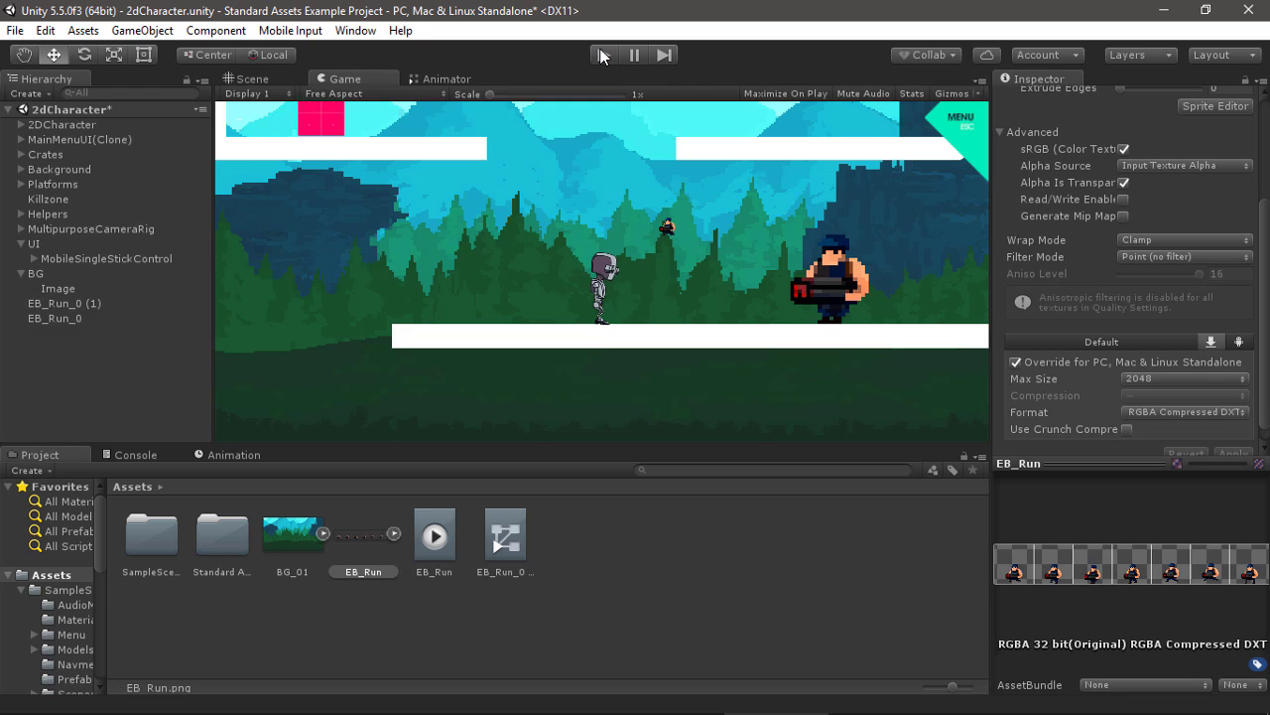
pyautogui.click(1191, 414)
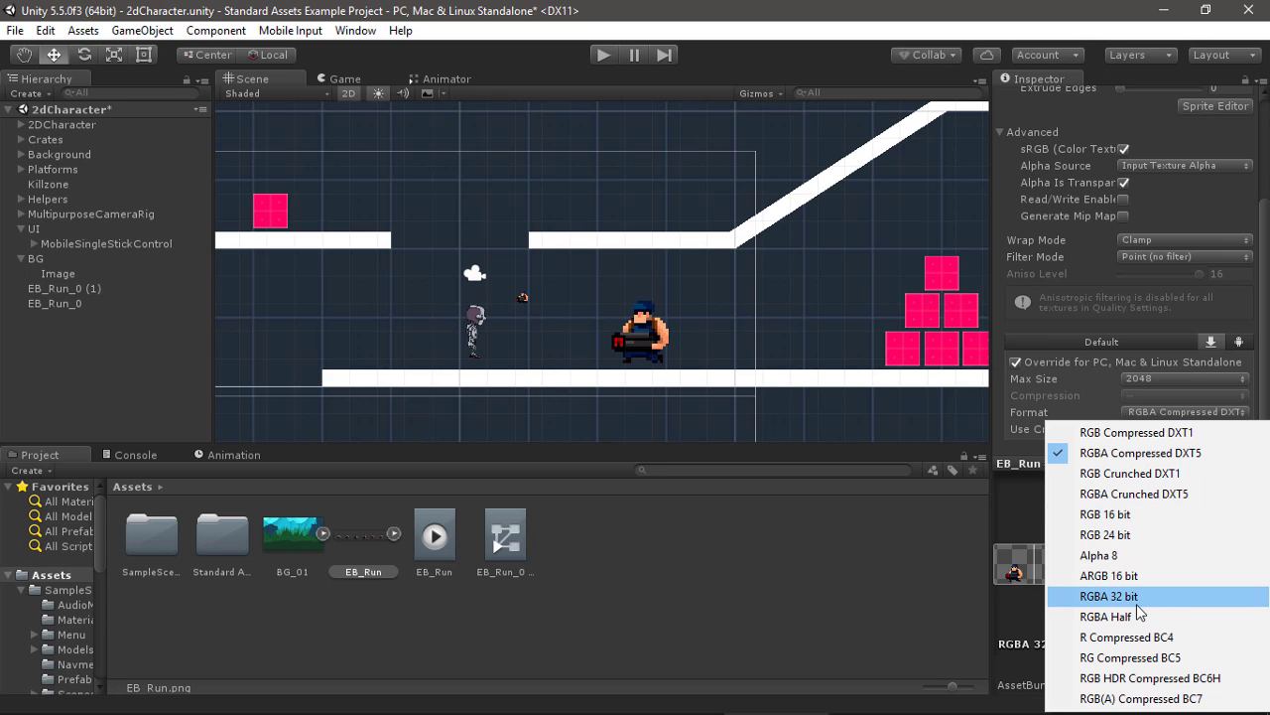
# - Set EB_Run's PC format to ARGB 16 bit with a 512 max size and apply
pyautogui.click(1194, 414)
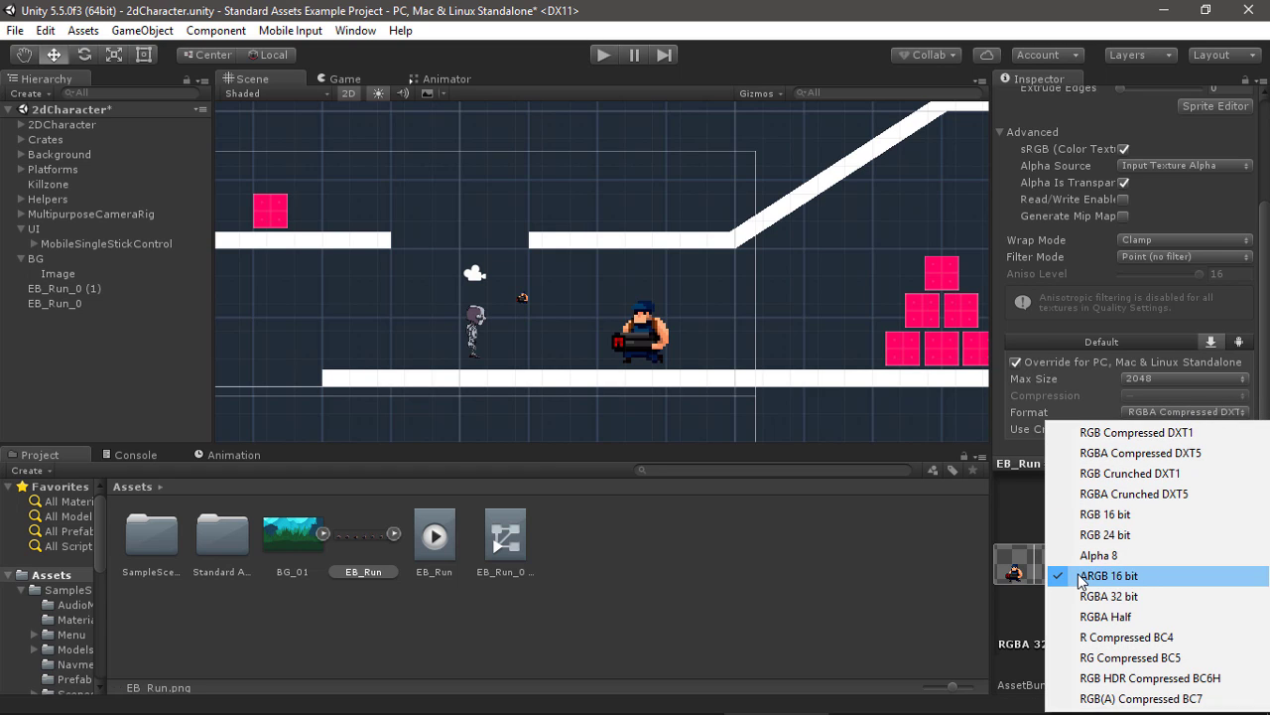
pyautogui.click(1022, 444)
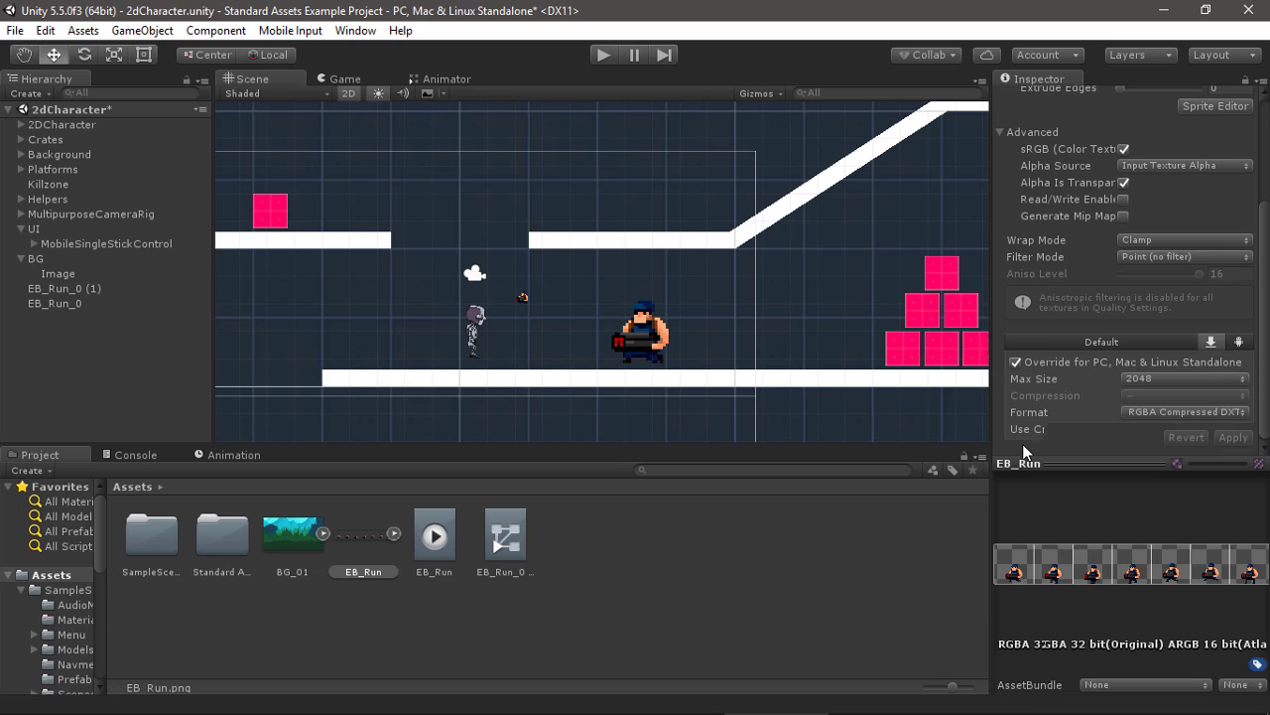
pyautogui.click(1170, 378)
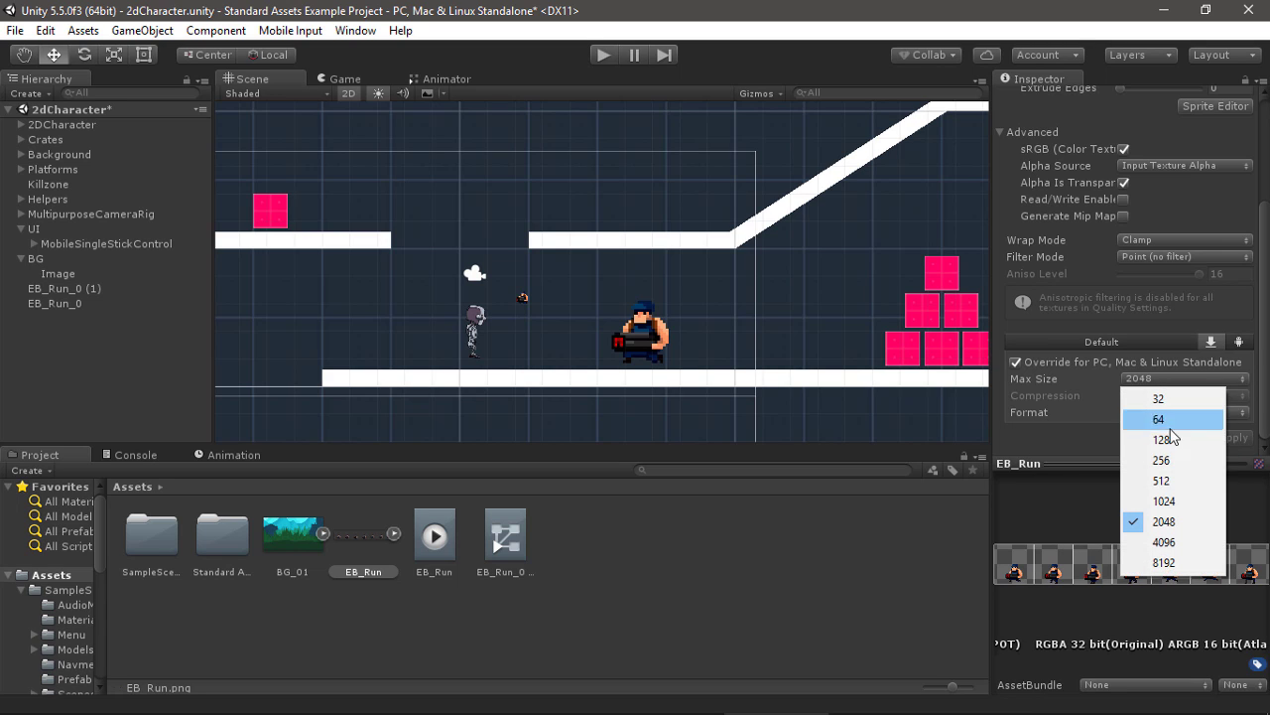
pyautogui.click(1176, 481)
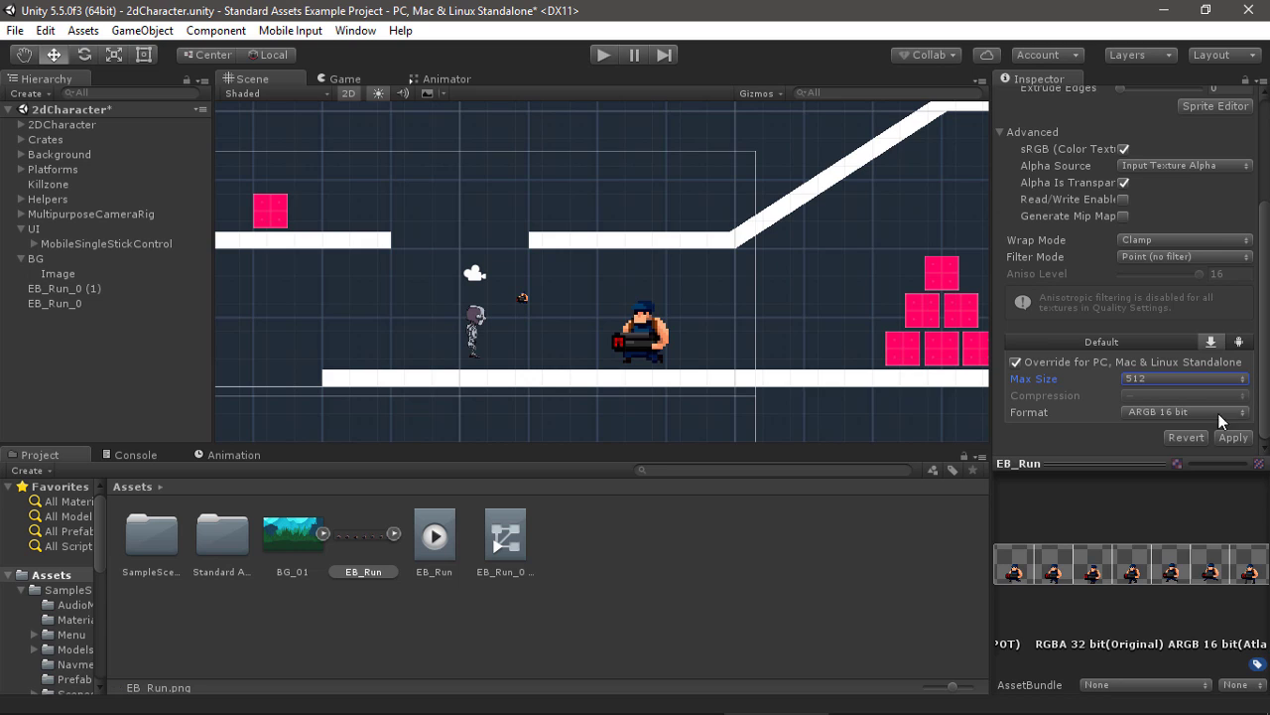
pyautogui.click(1244, 439)
# - Play-test by running the character right and jumping, then stop playing
pyautogui.click(602, 51)
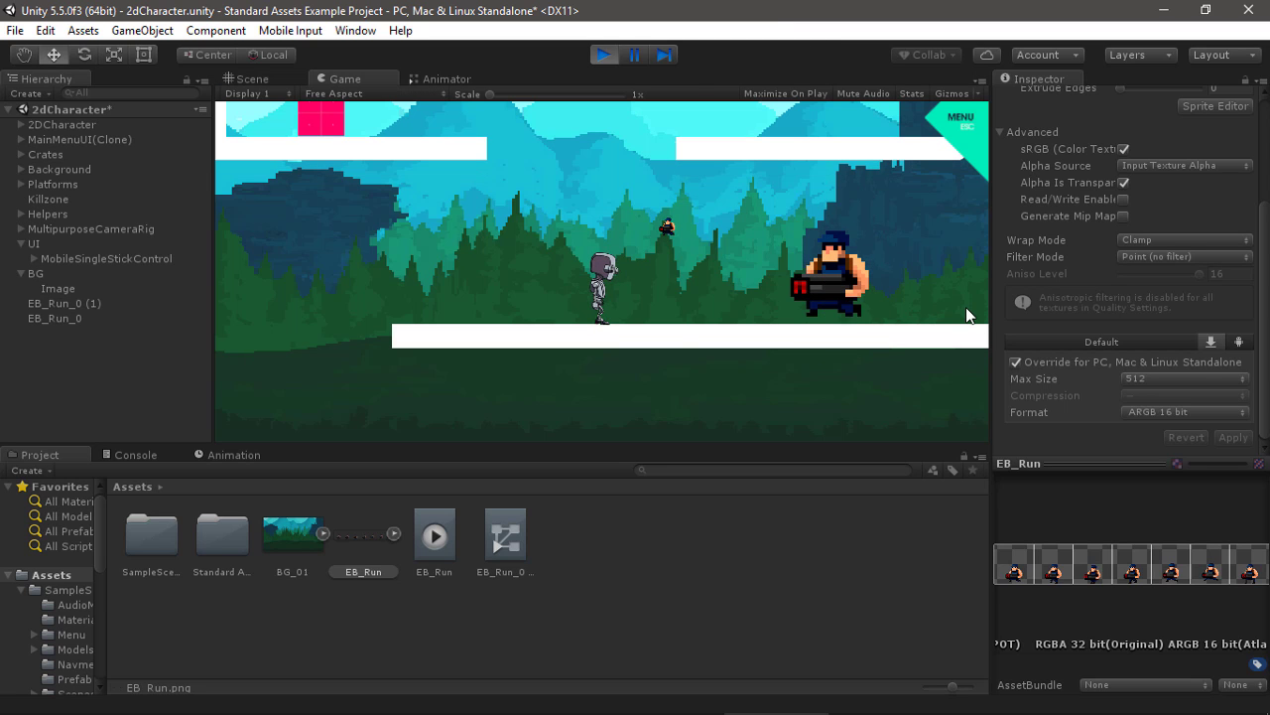
pyautogui.press('Right')
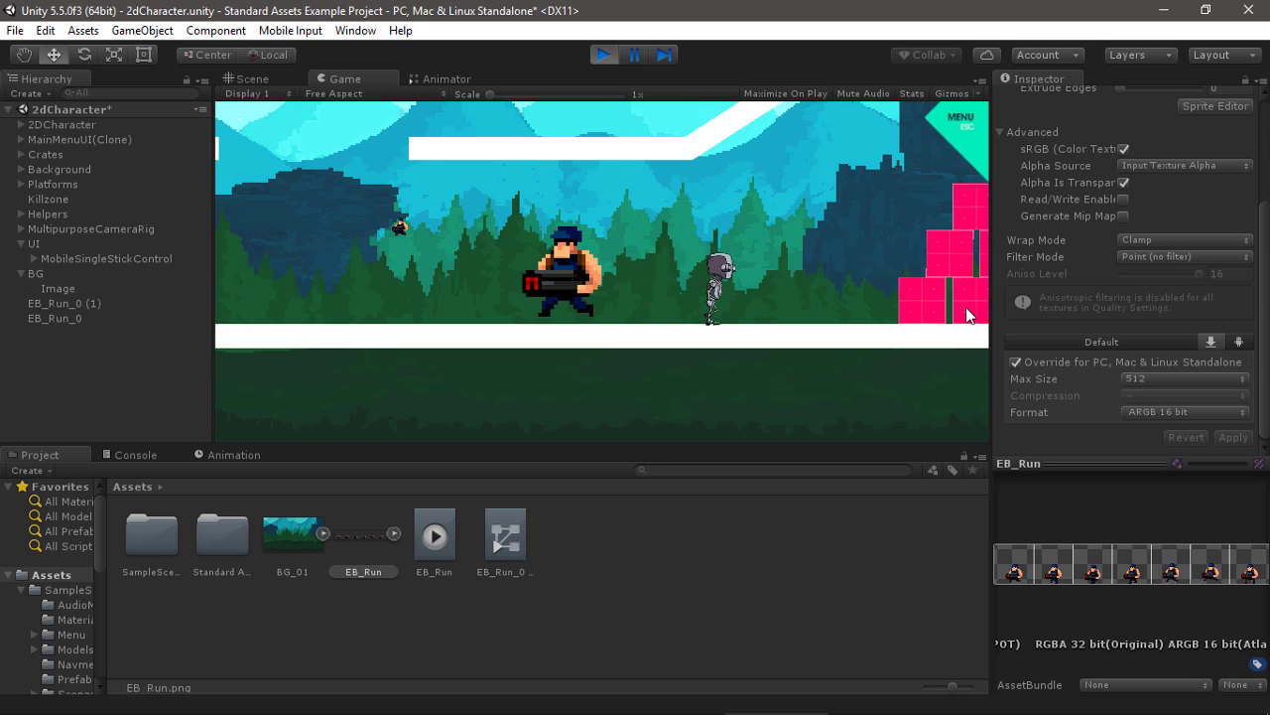
pyautogui.press('Right')
pyautogui.press('space')
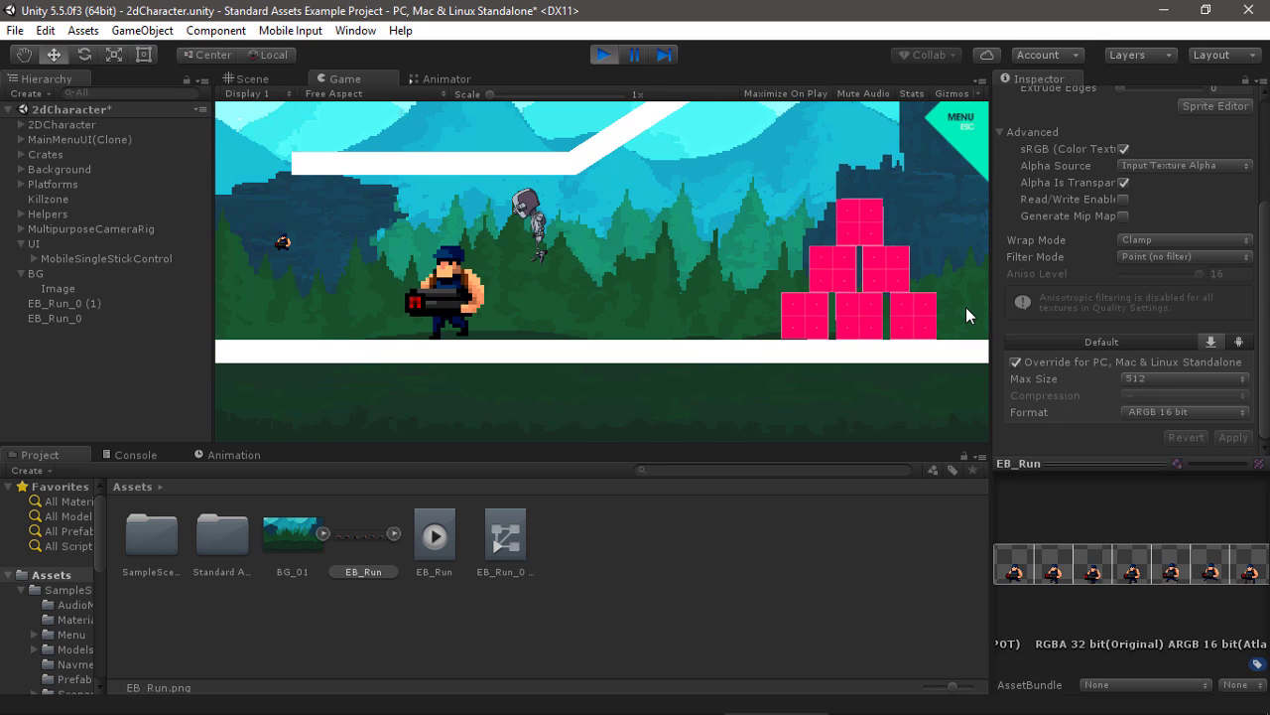
pyautogui.click(602, 54)
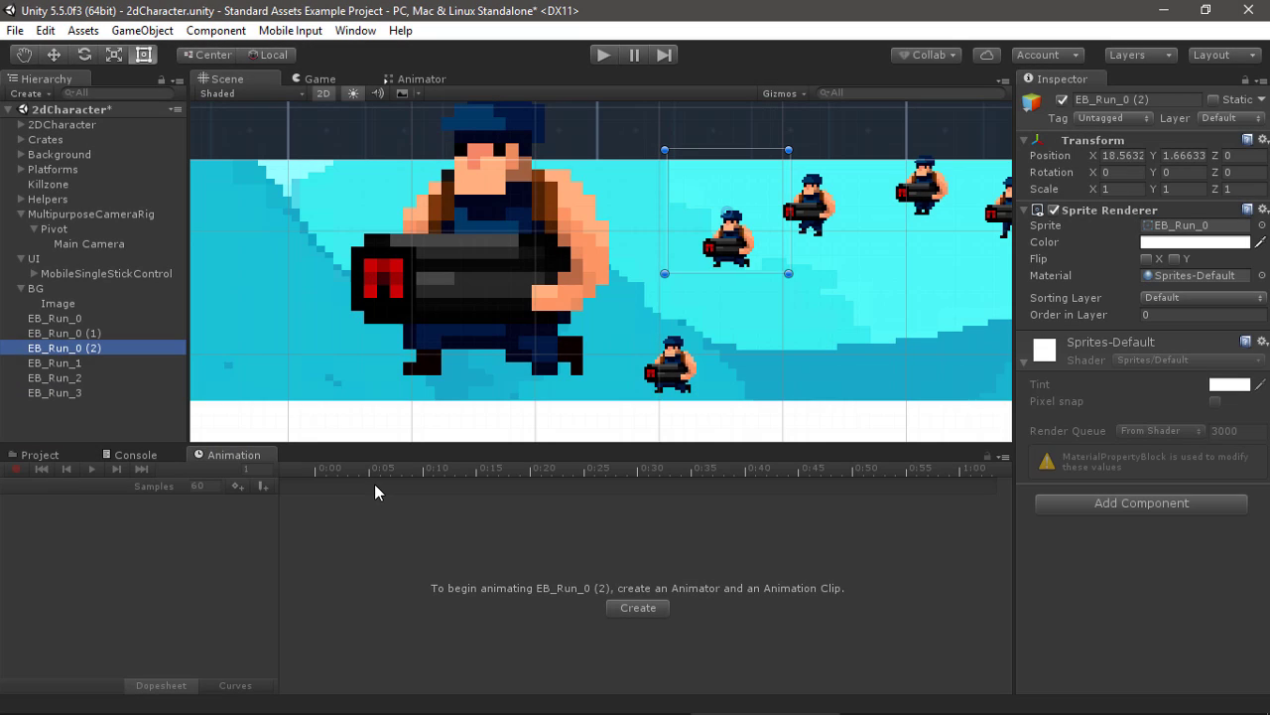
# - Zoom out and pan down to show the characters and the forest below the platform
pyautogui.scroll(-3, 654, 298)
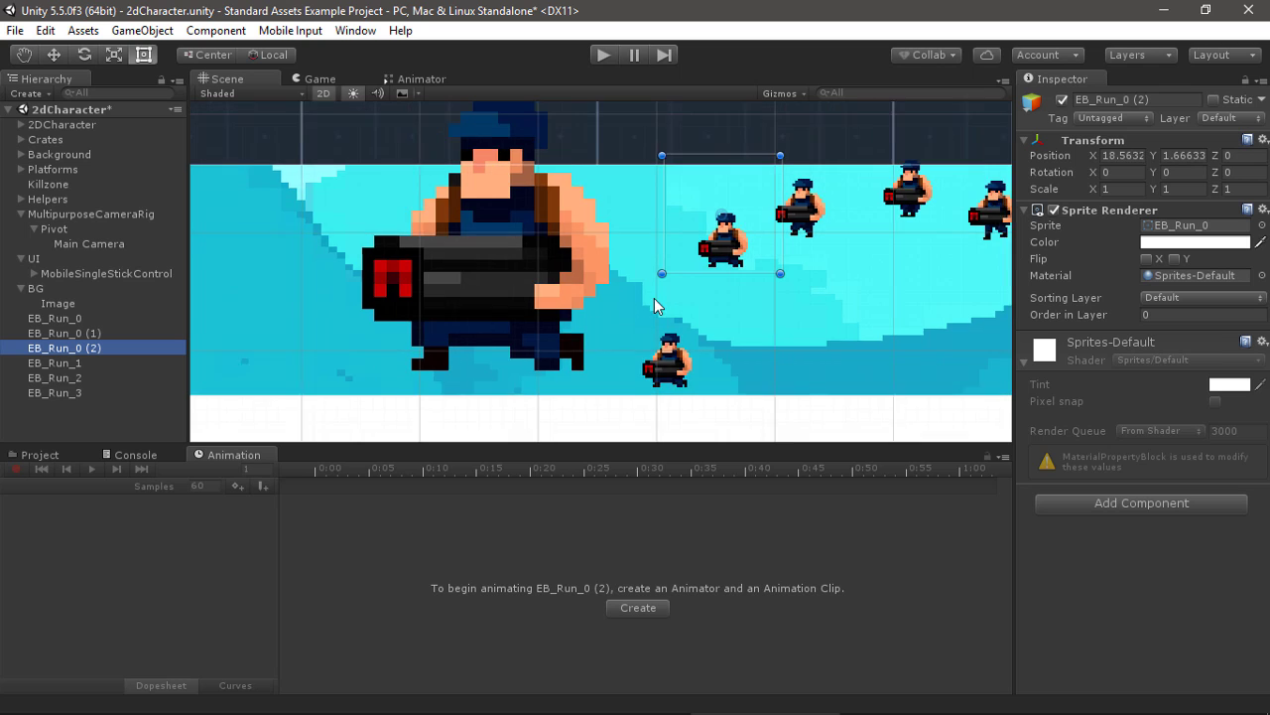
pyautogui.scroll(-2, 685, 278)
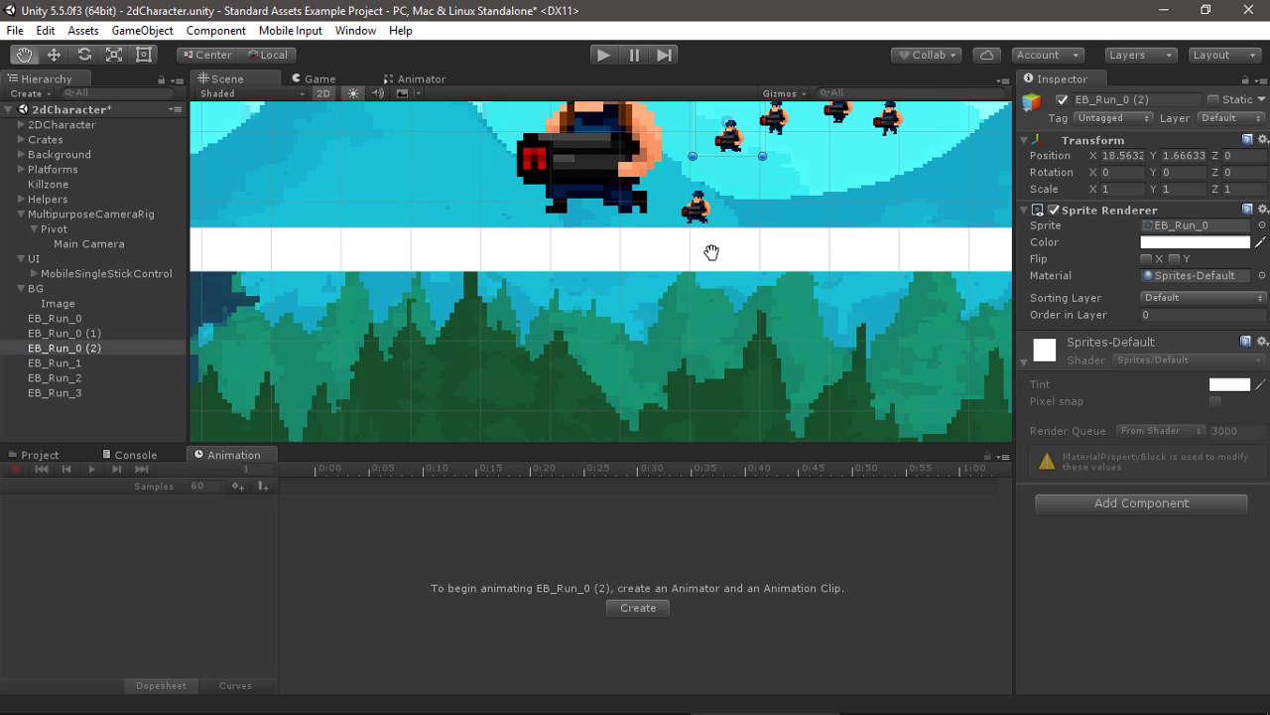
pyautogui.moveTo(712, 250); pyautogui.dragTo(712, 298, button='middle')
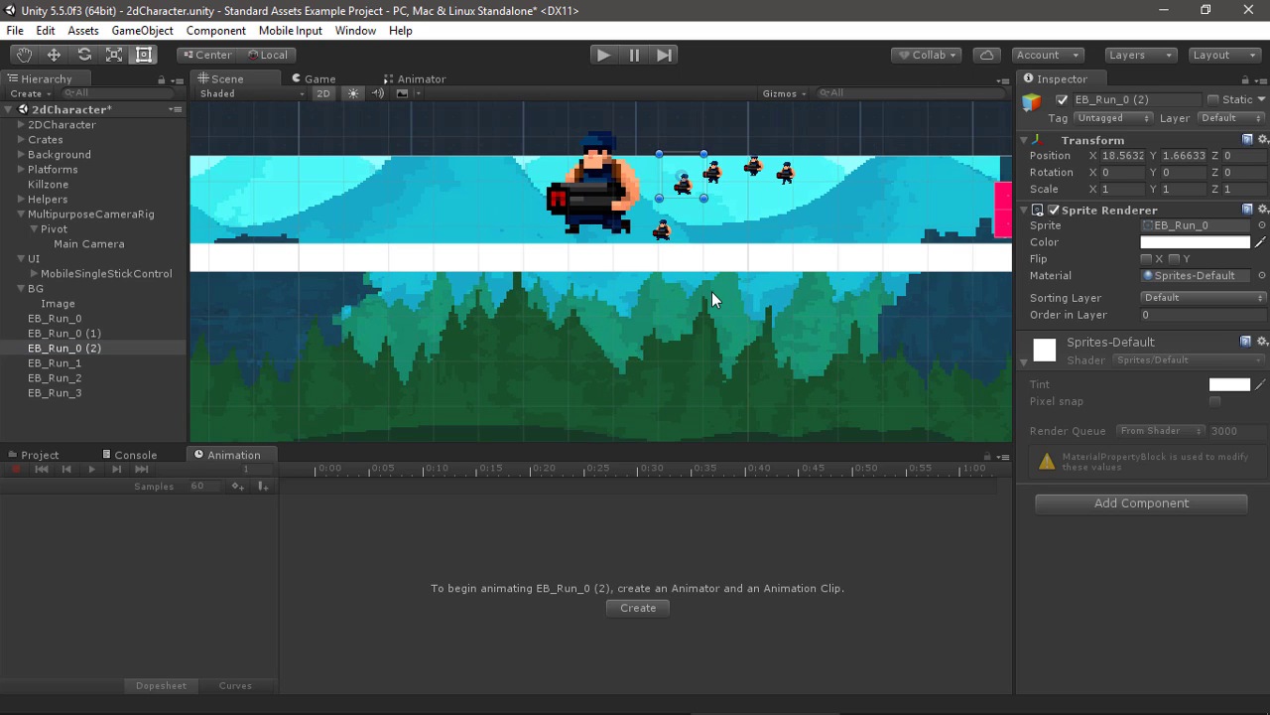